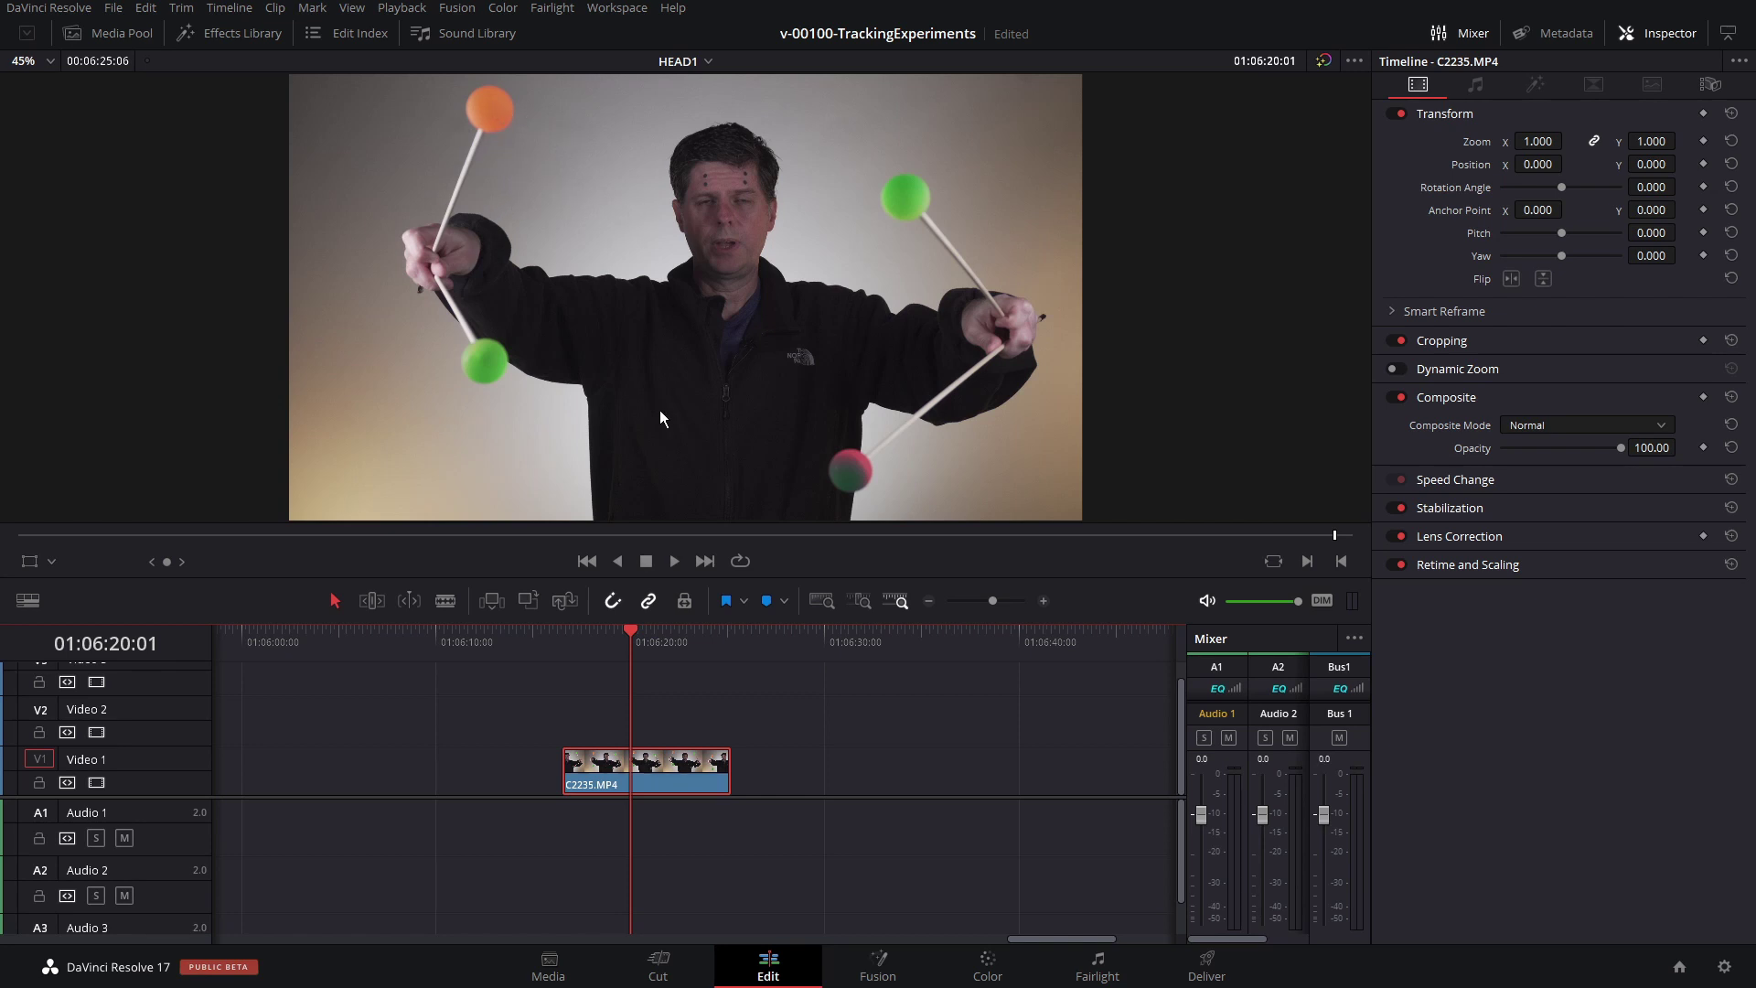
Step: Convert the C2235.MP4 clip on Video 1 into a new Fusion clip and open it on the Fusion page
mouse_move(629, 641)
left_mouse_down()
mouse_move(660, 640)
mouse_move(637, 636)
left_mouse_up()
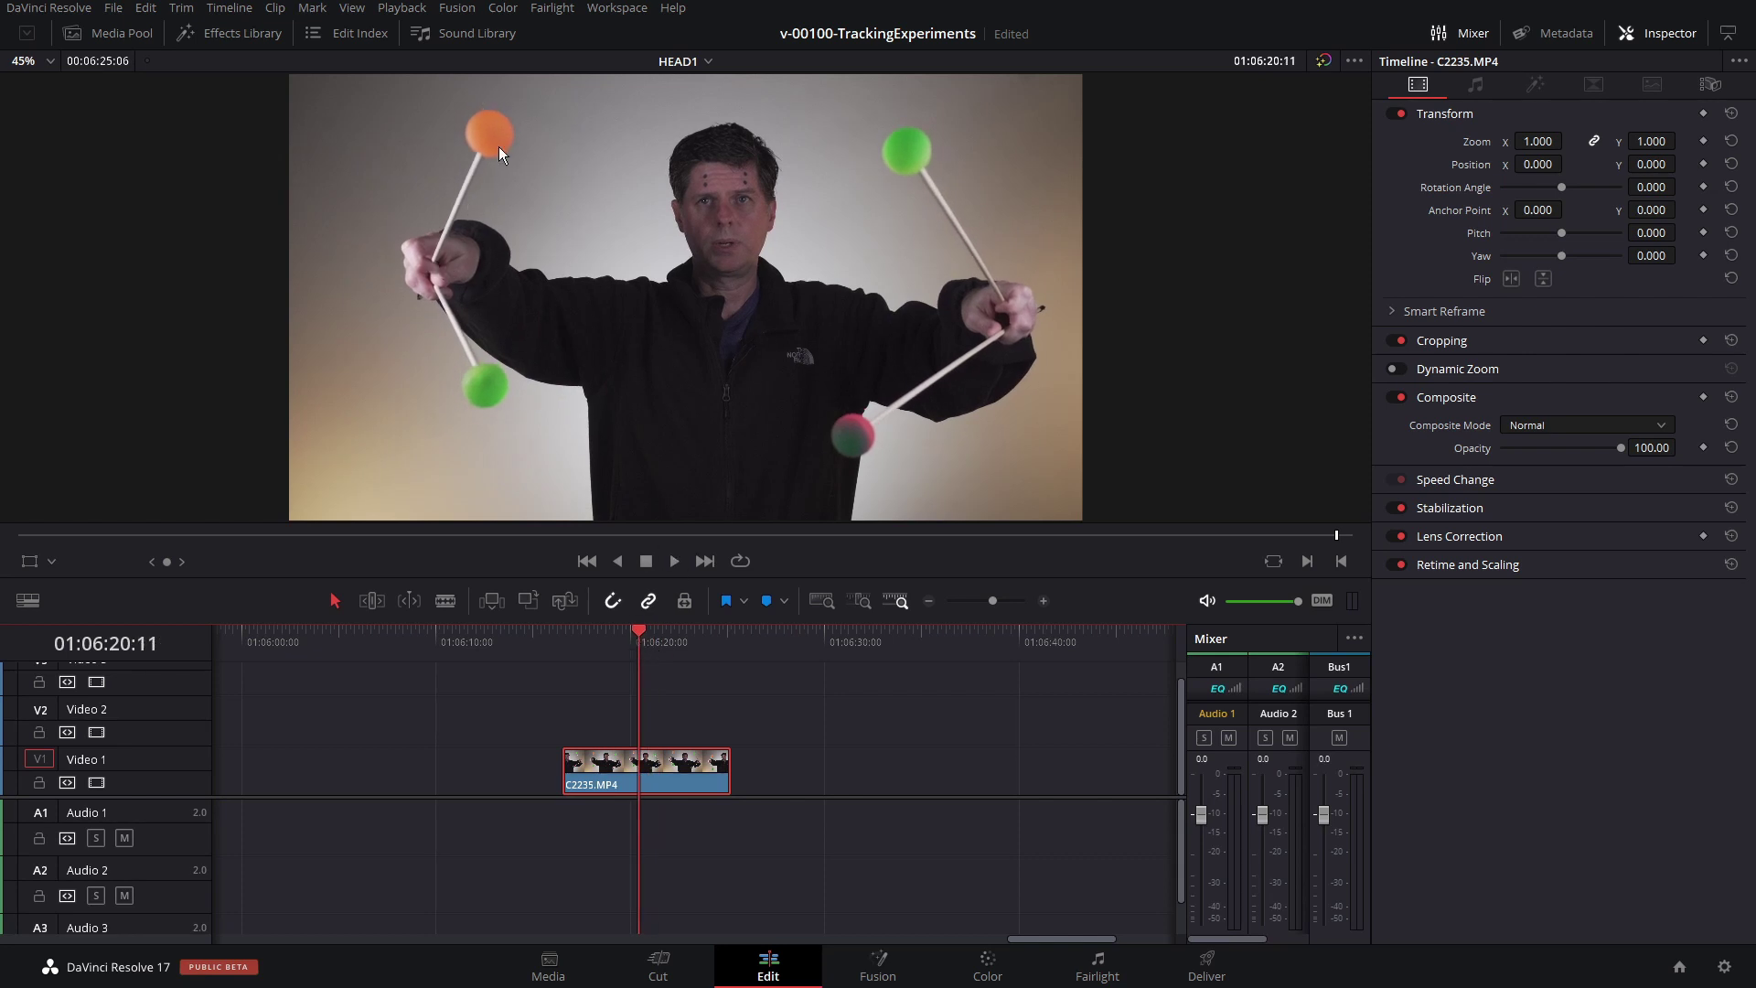
mouse_move(643, 635)
left_mouse_down()
mouse_move(622, 636)
mouse_move(645, 637)
left_mouse_up()
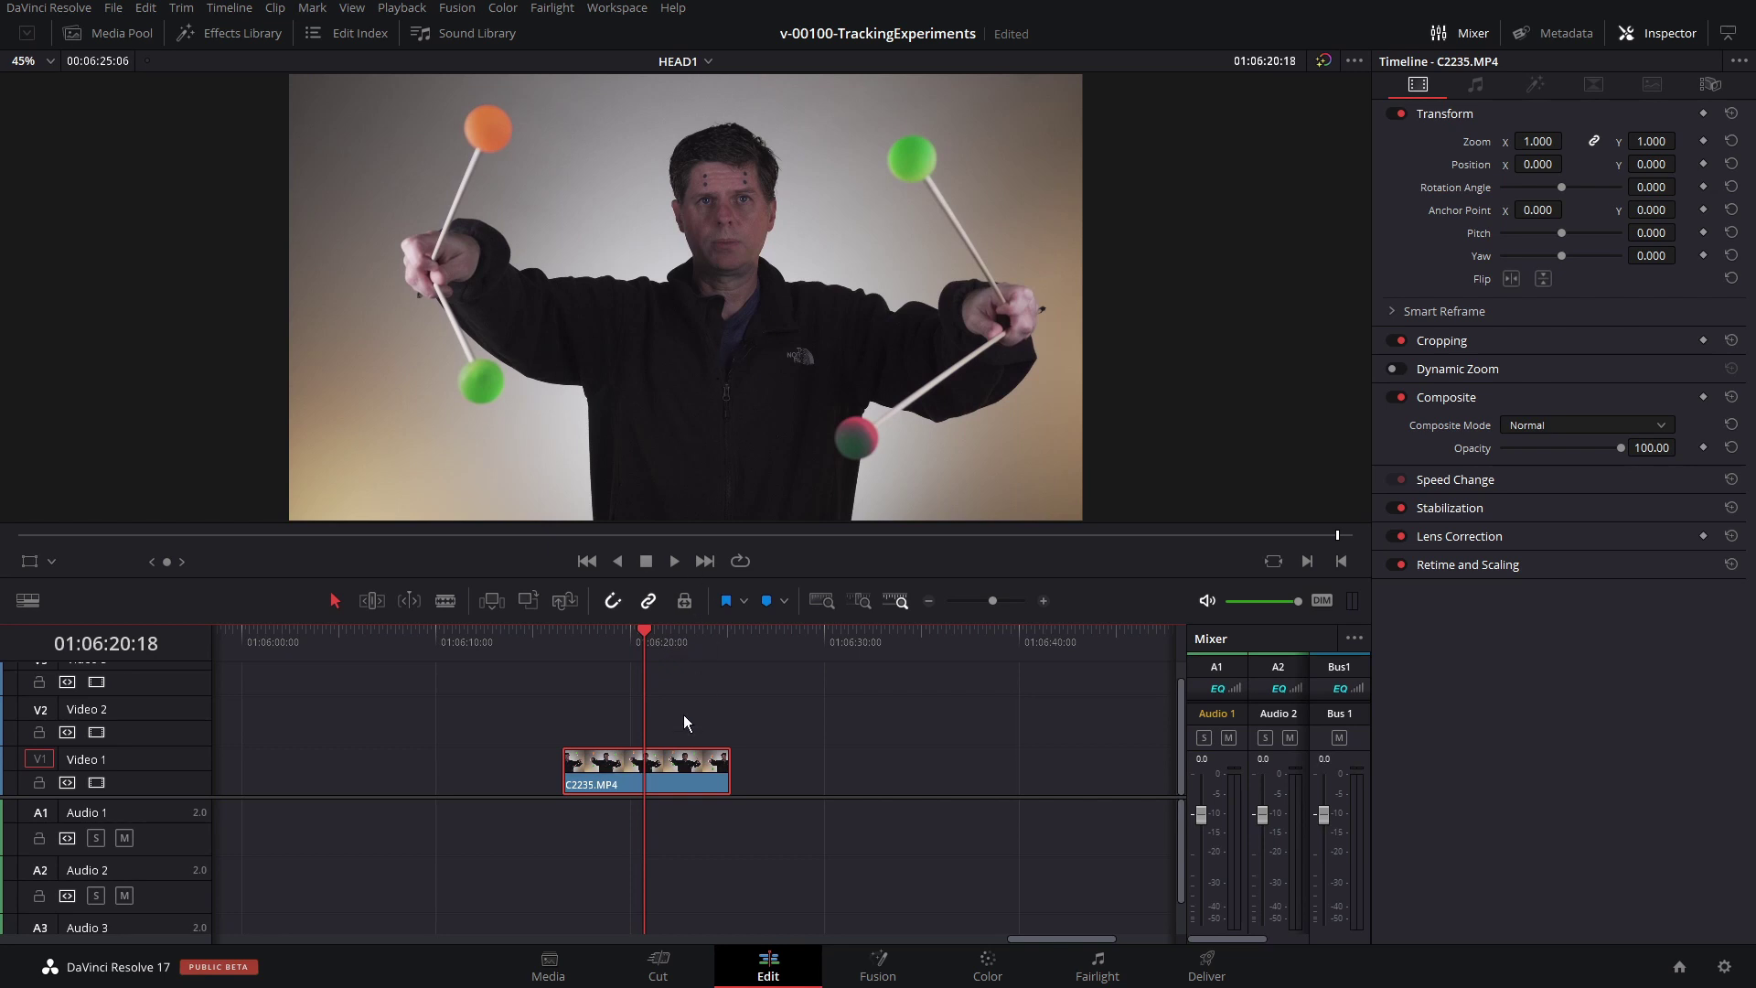
right_click(689, 778)
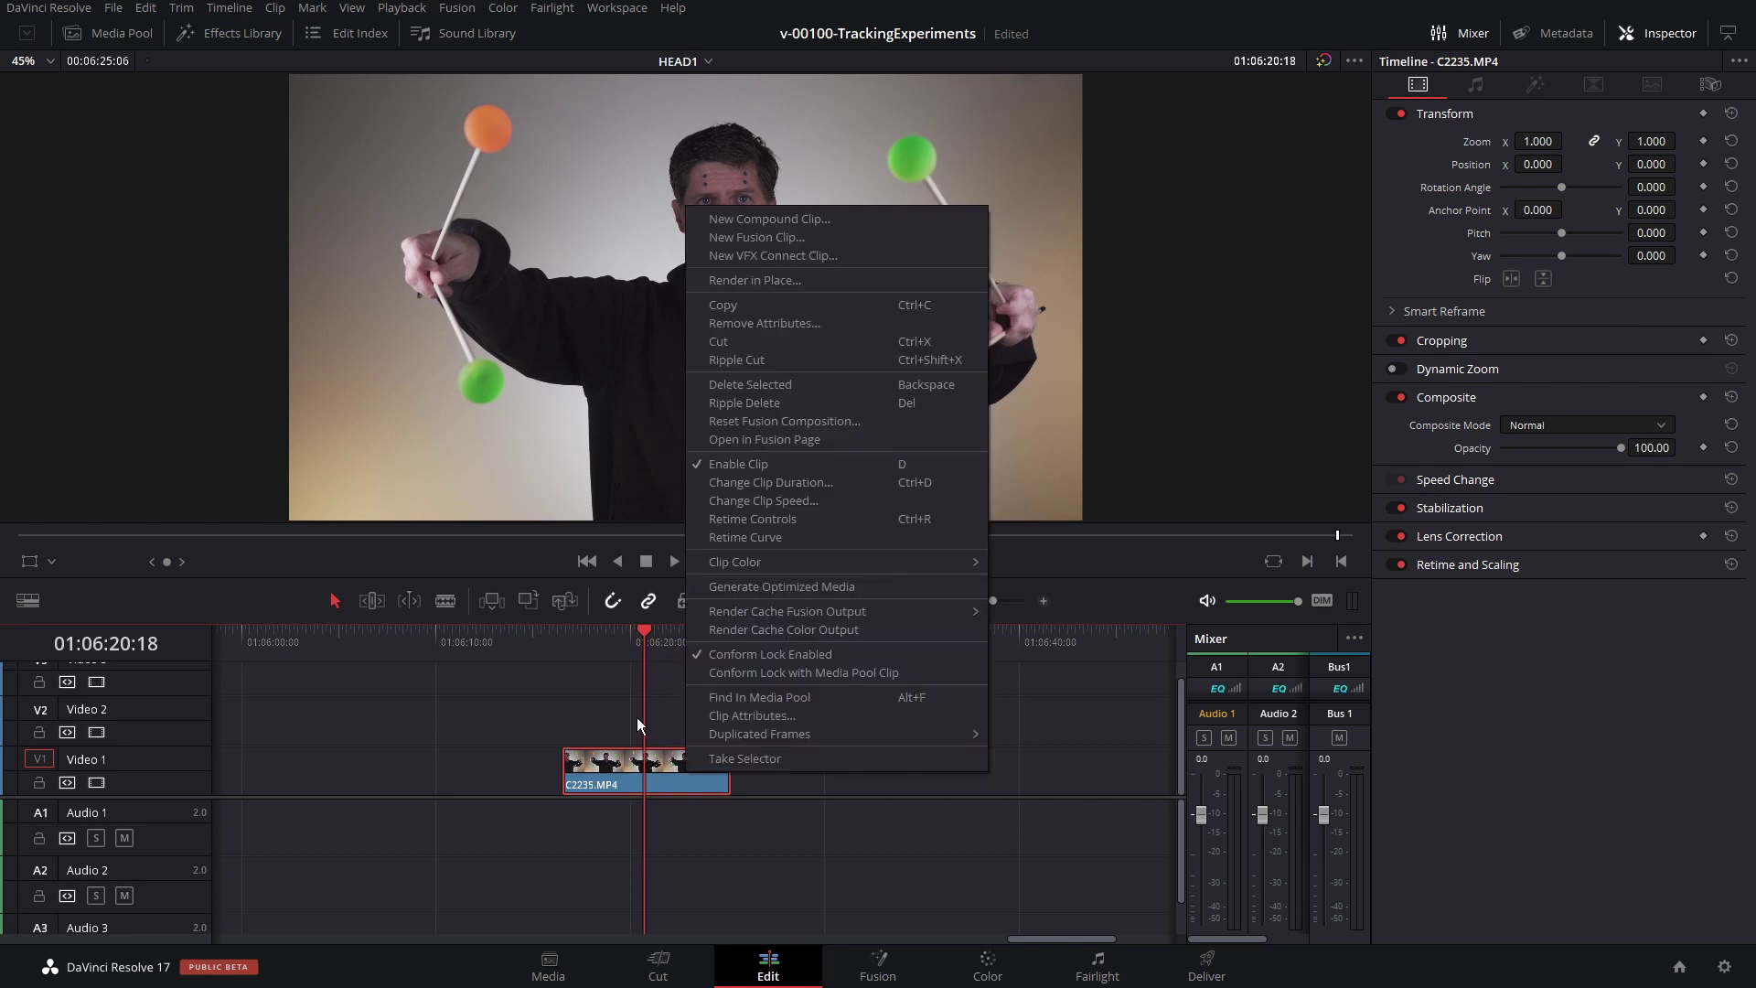
left_click(771, 237)
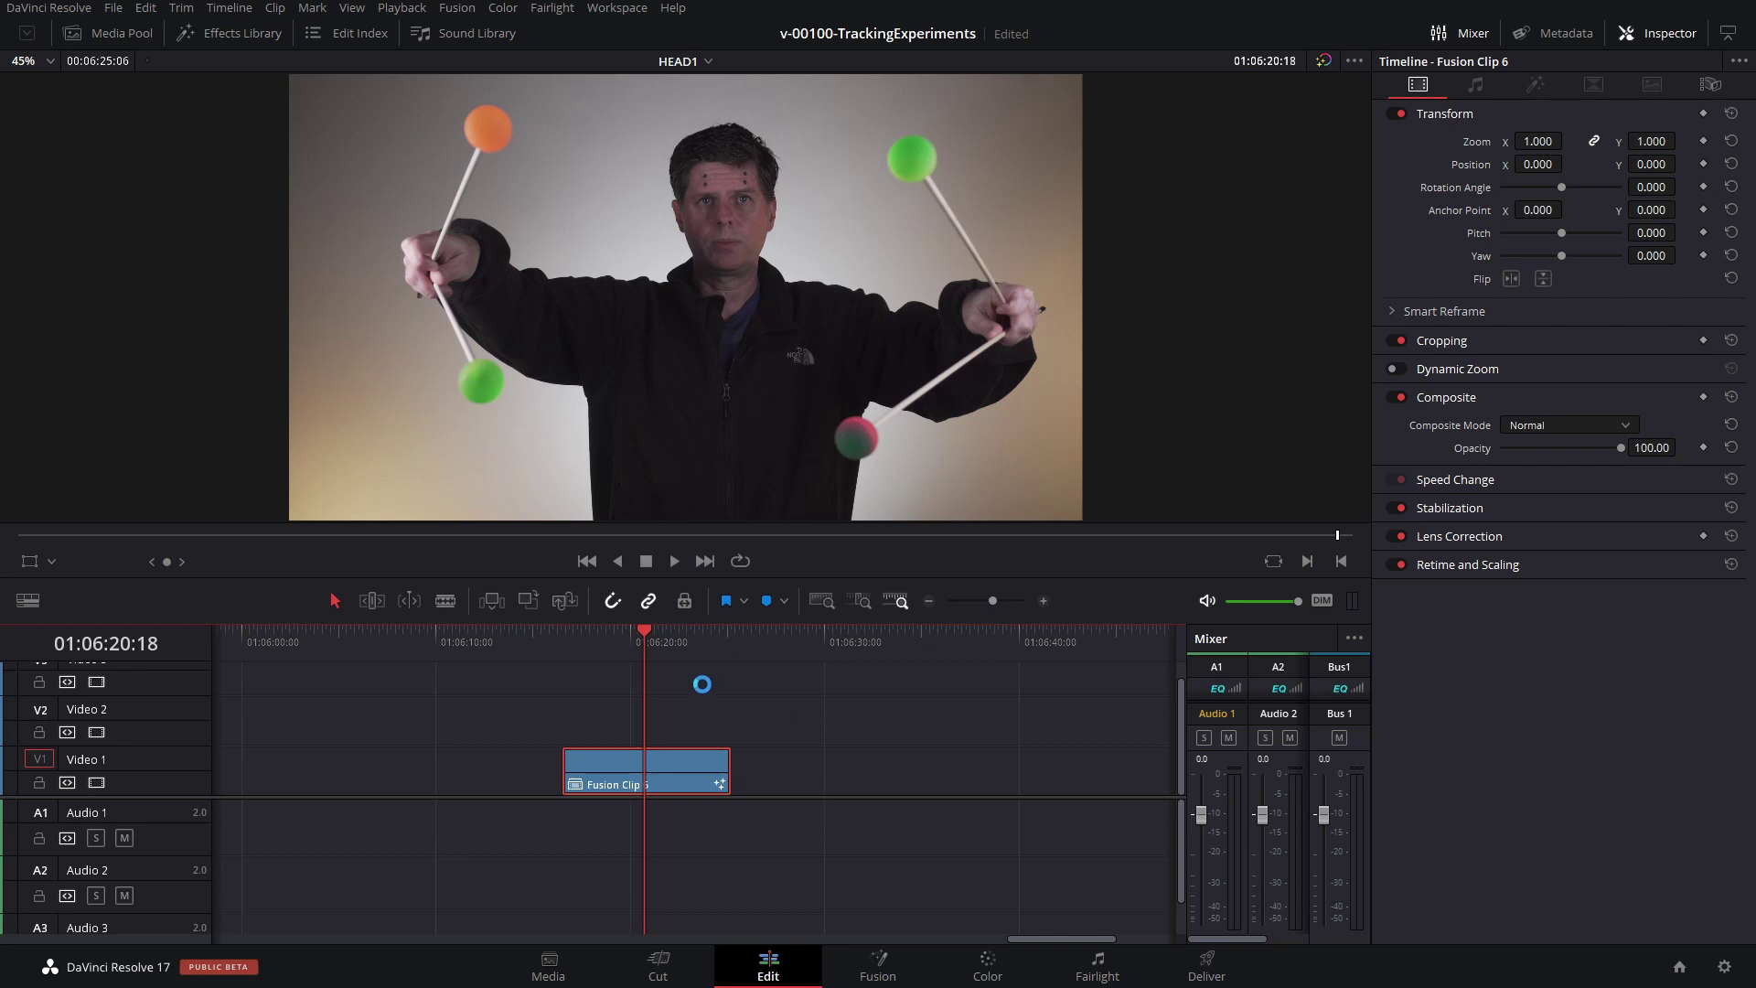
left_click_drag(667, 645, 636, 639)
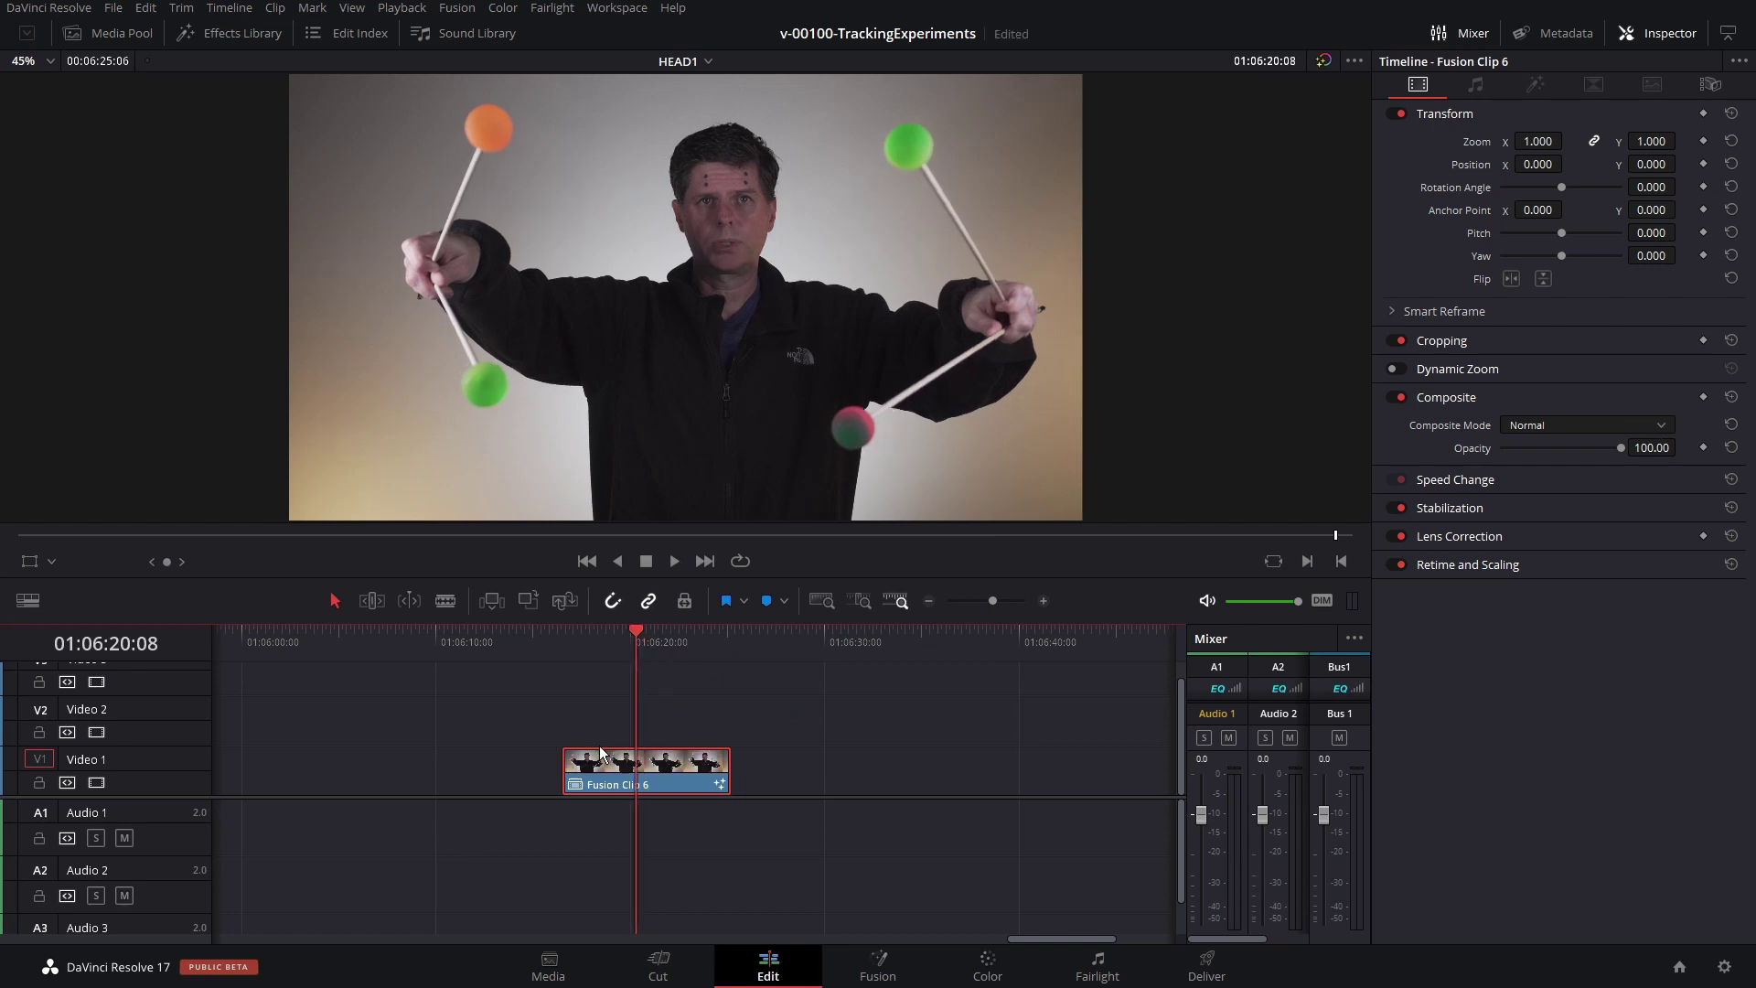
left_click(882, 967)
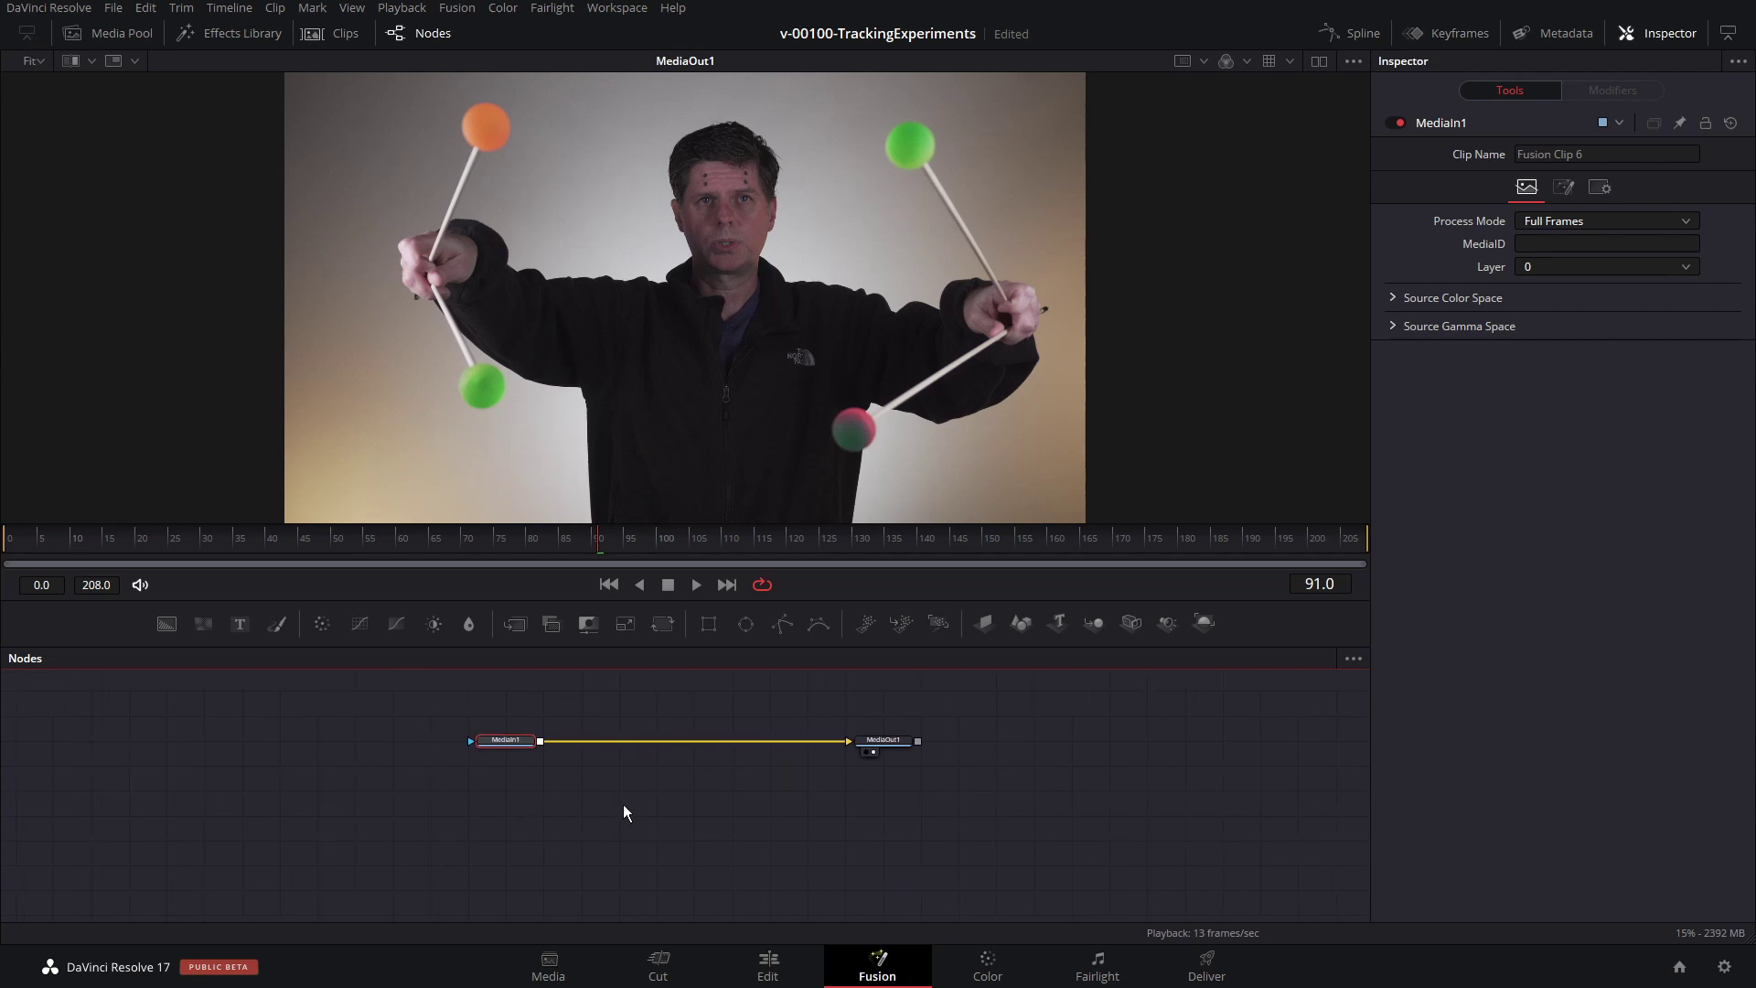
Step: Add a Tracker node between MediaIn1 and MediaOut1
left_click_drag(622, 804, 649, 840)
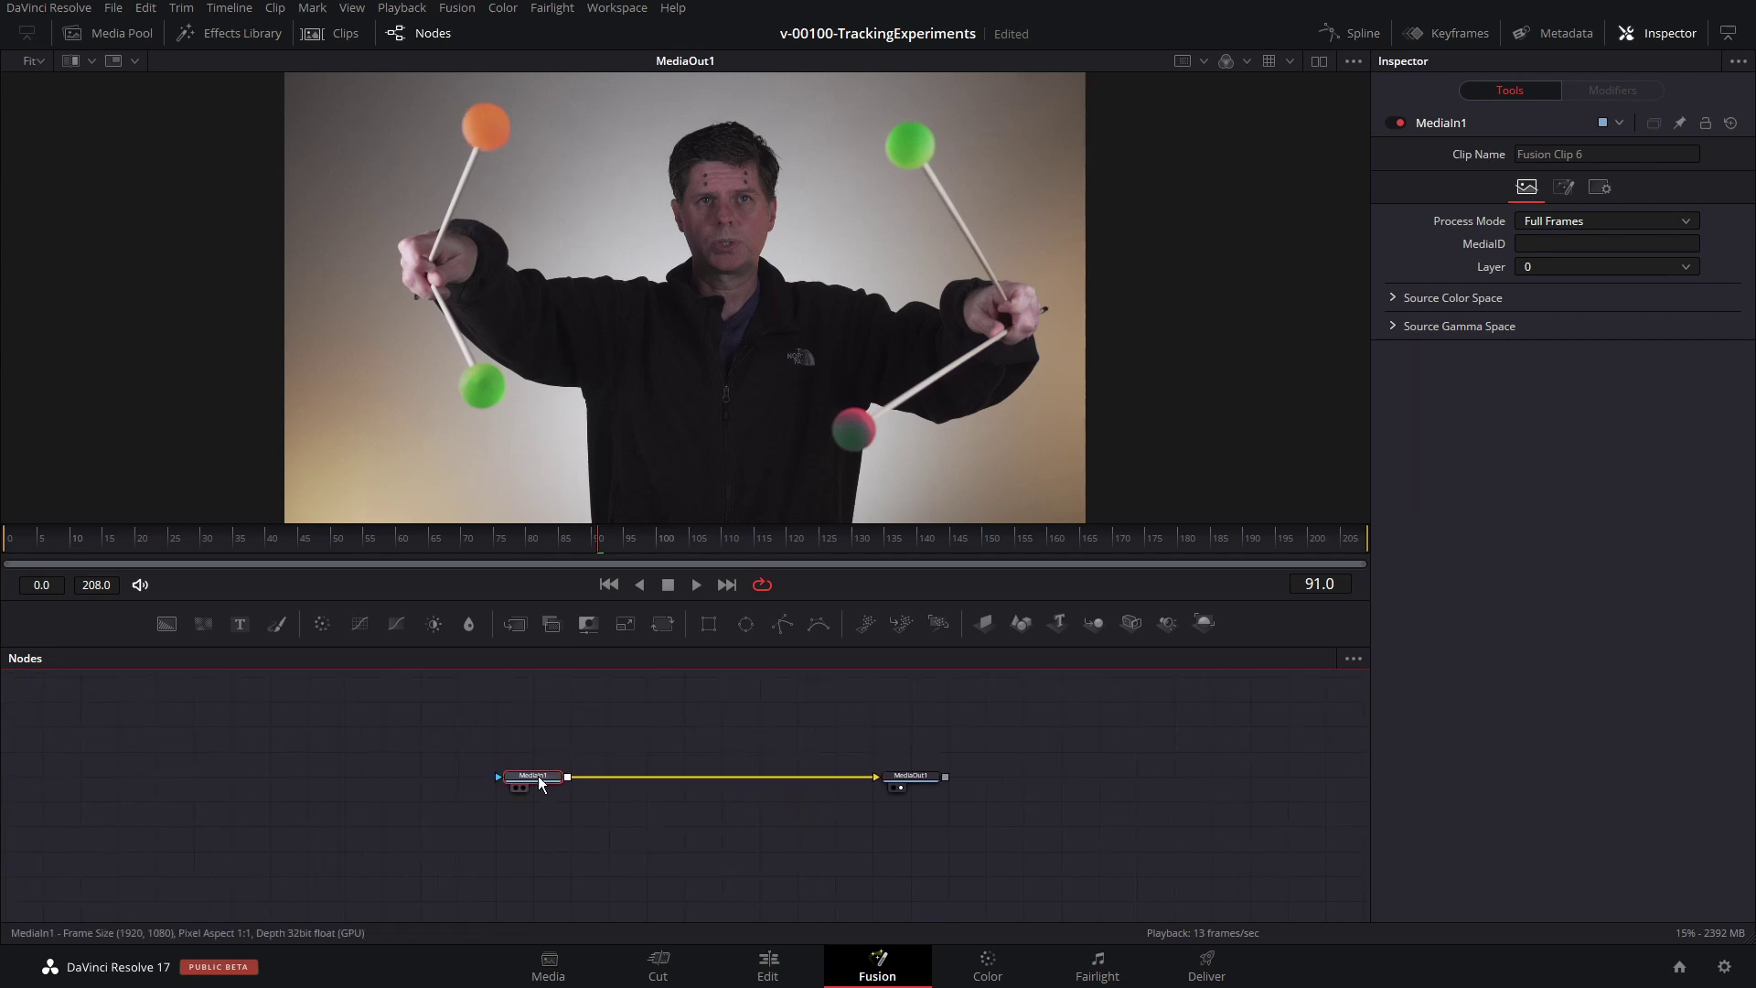
scroll(538, 775, "up", 3)
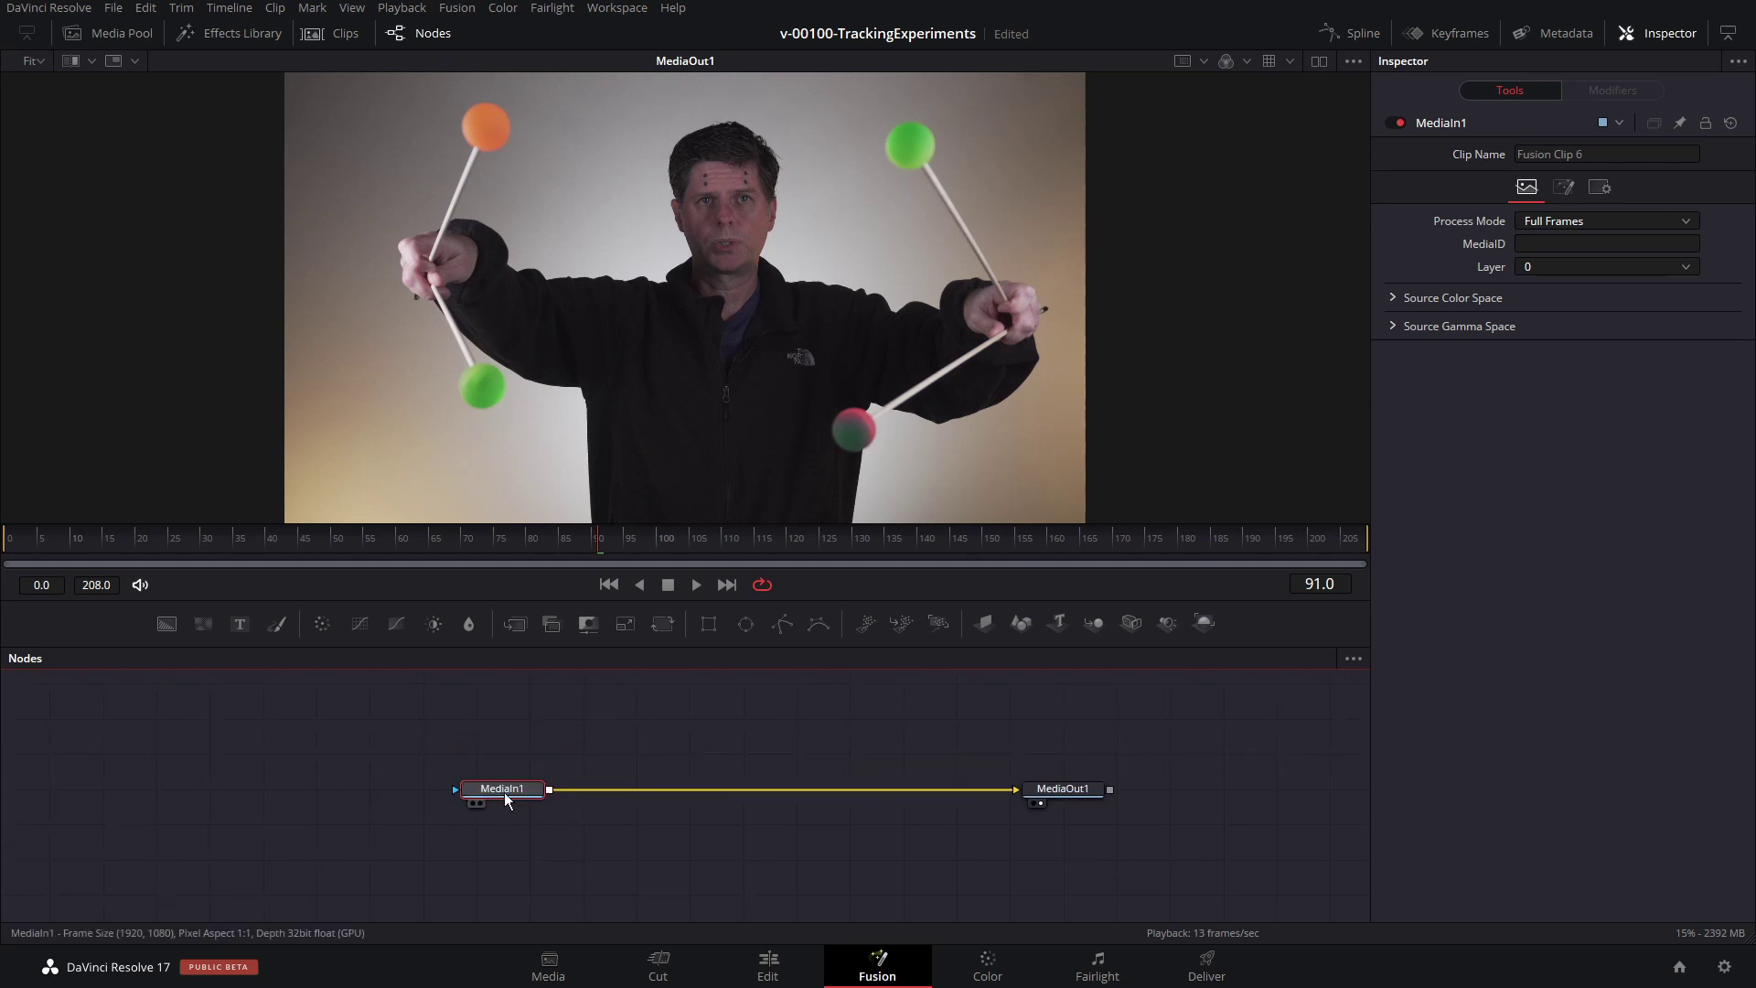
key("shift+space")
type("tra")
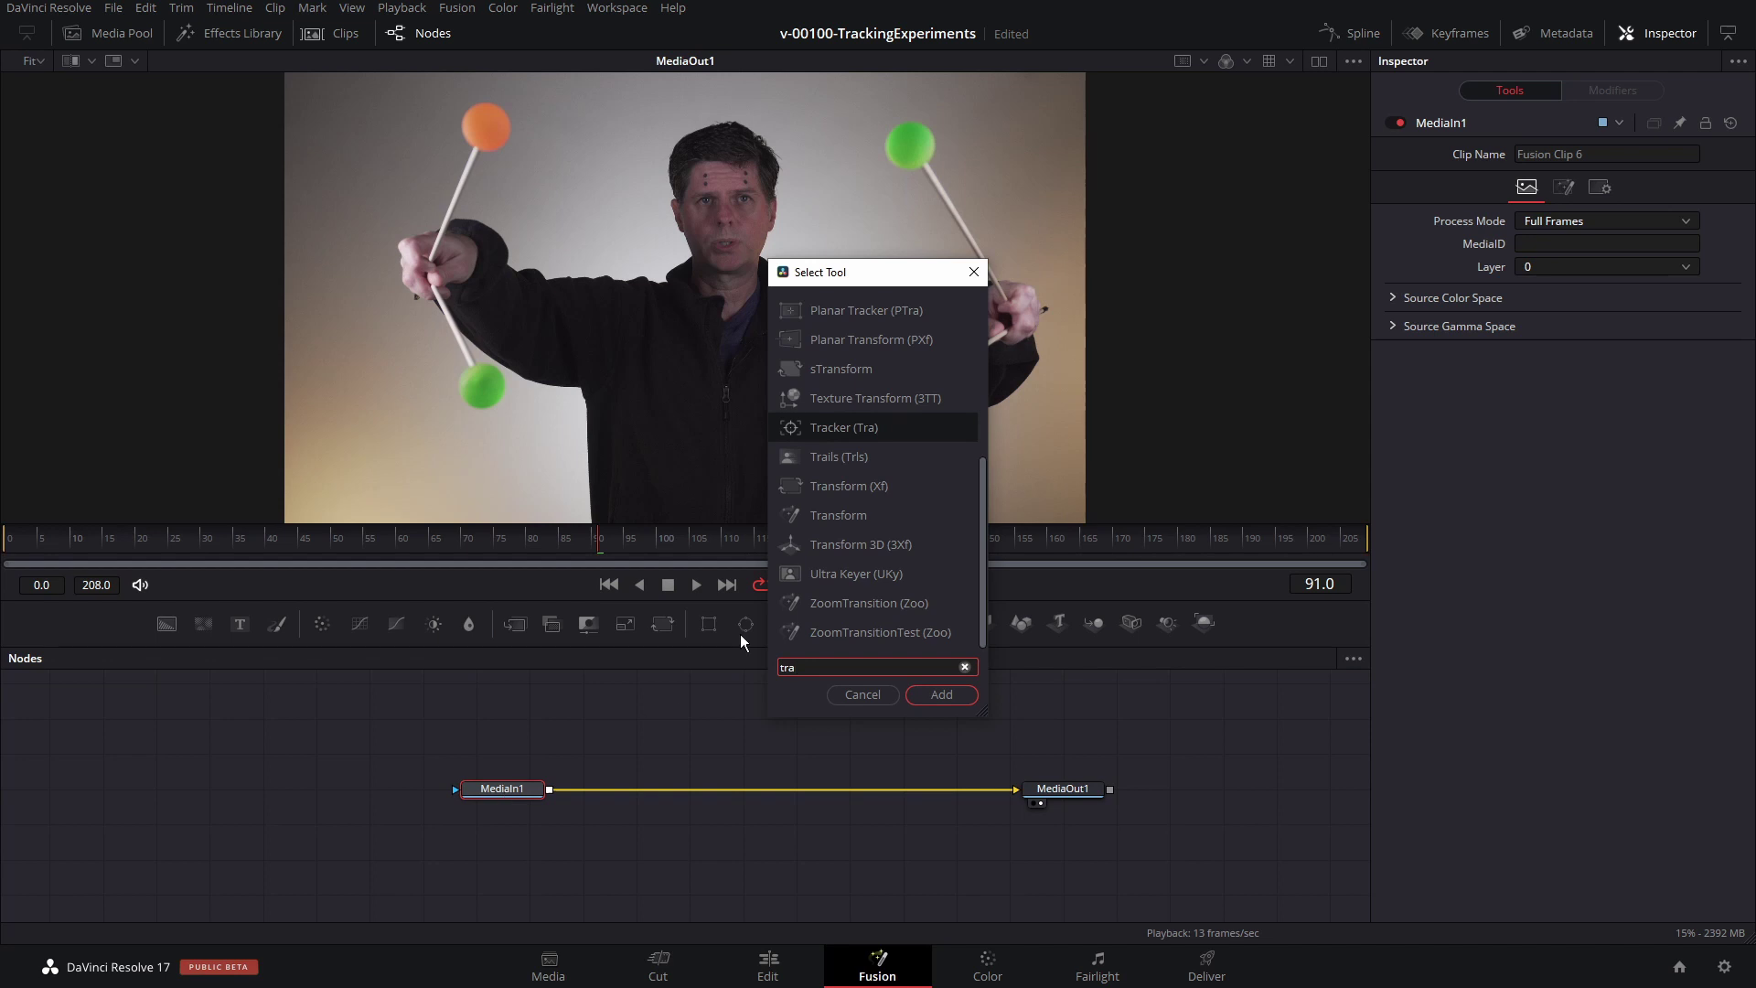
left_click(940, 694)
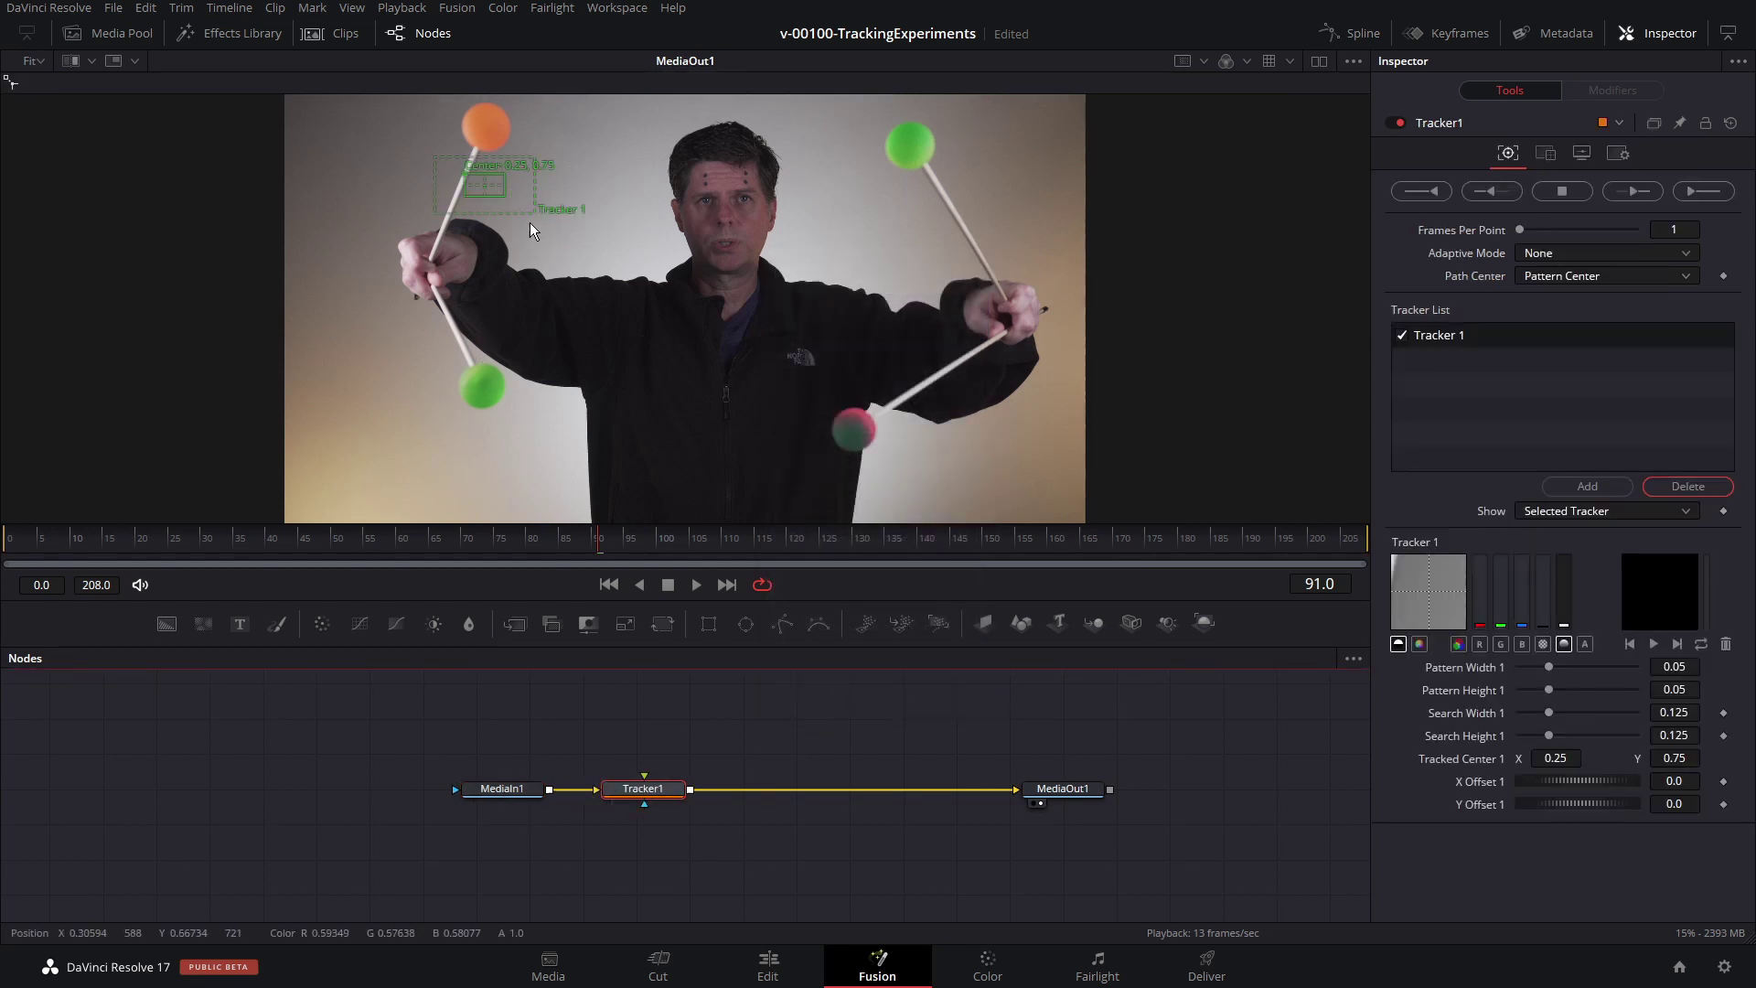
Step: Place Tracker 1 on the orange ball, with pattern height about 0.076, search width about 0.153 and search height about 0.228
left_click_drag(503, 212, 467, 120)
left_click_drag(542, 181, 542, 206)
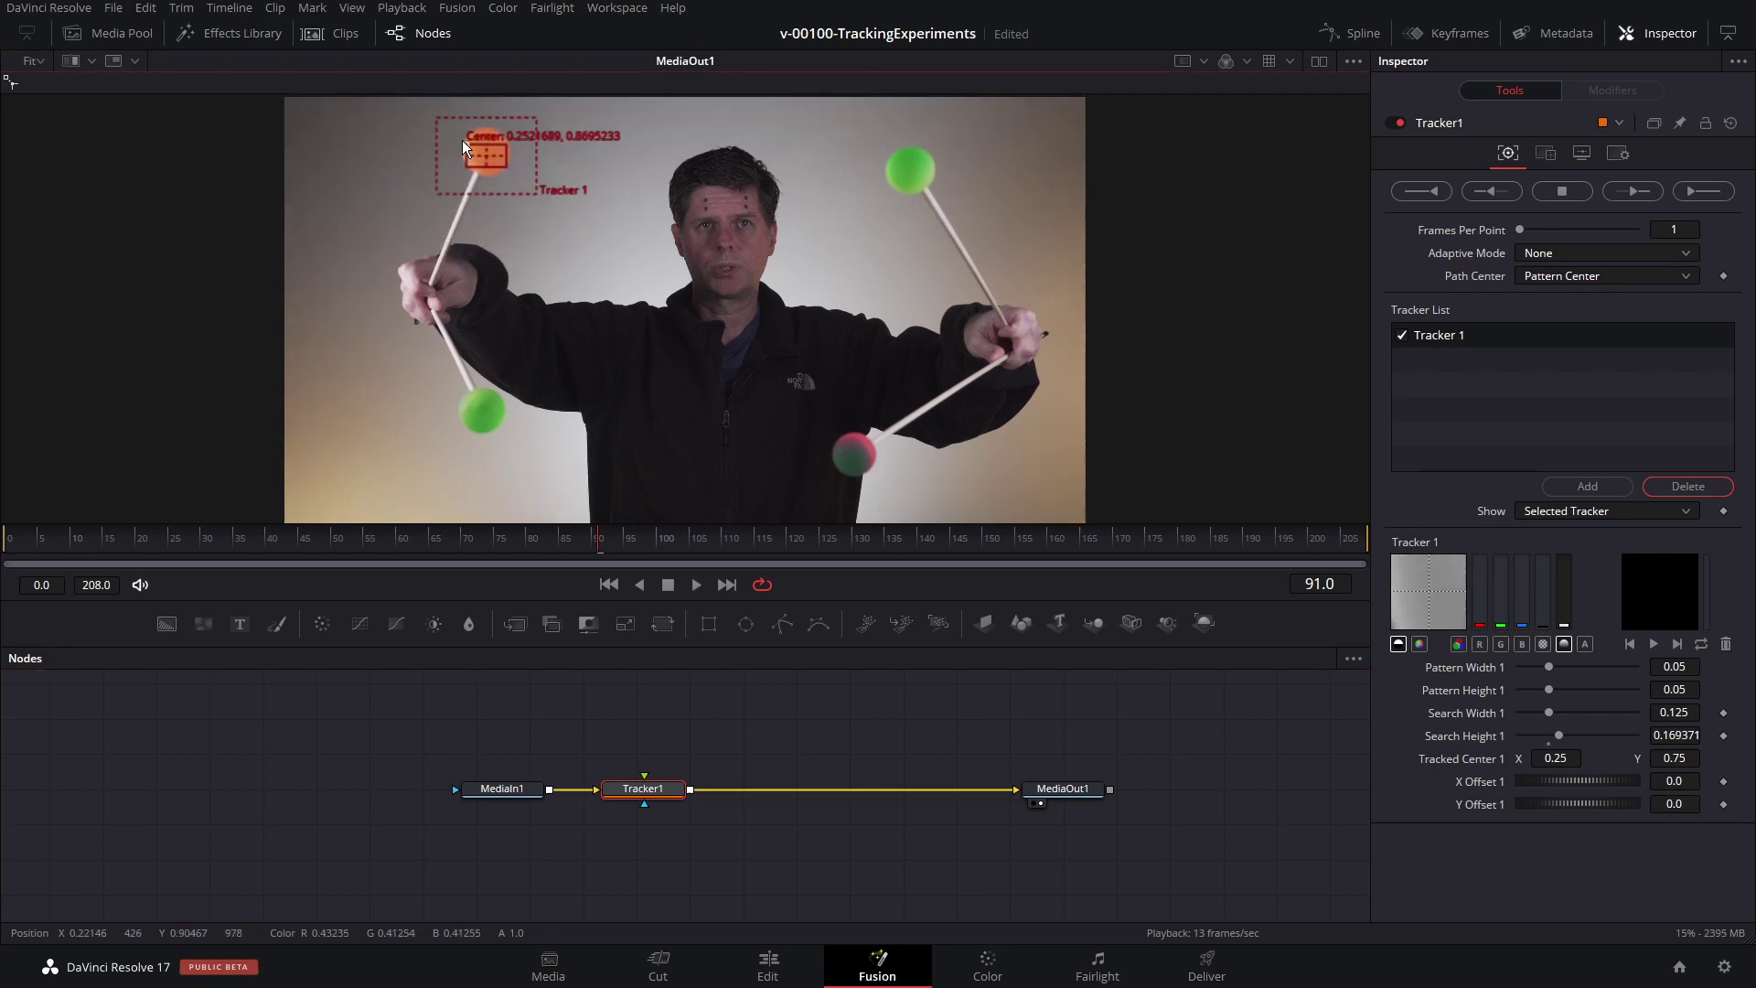
left_click_drag(464, 152, 424, 190)
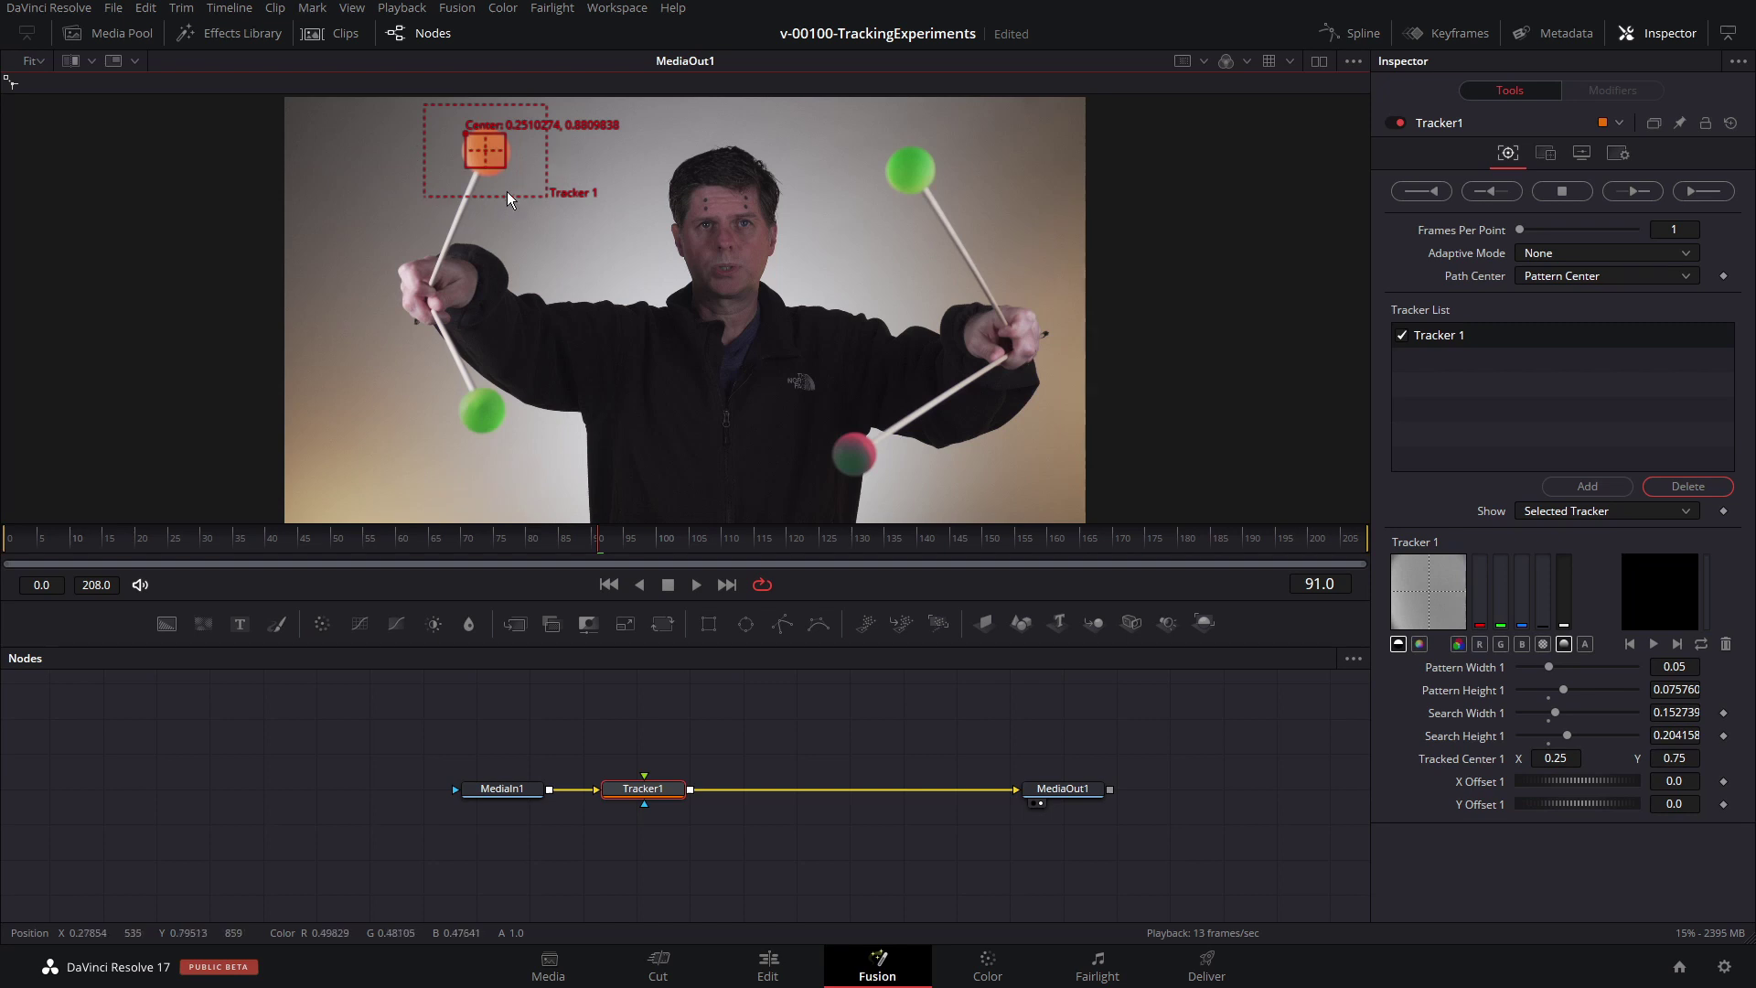
left_click_drag(502, 195, 502, 201)
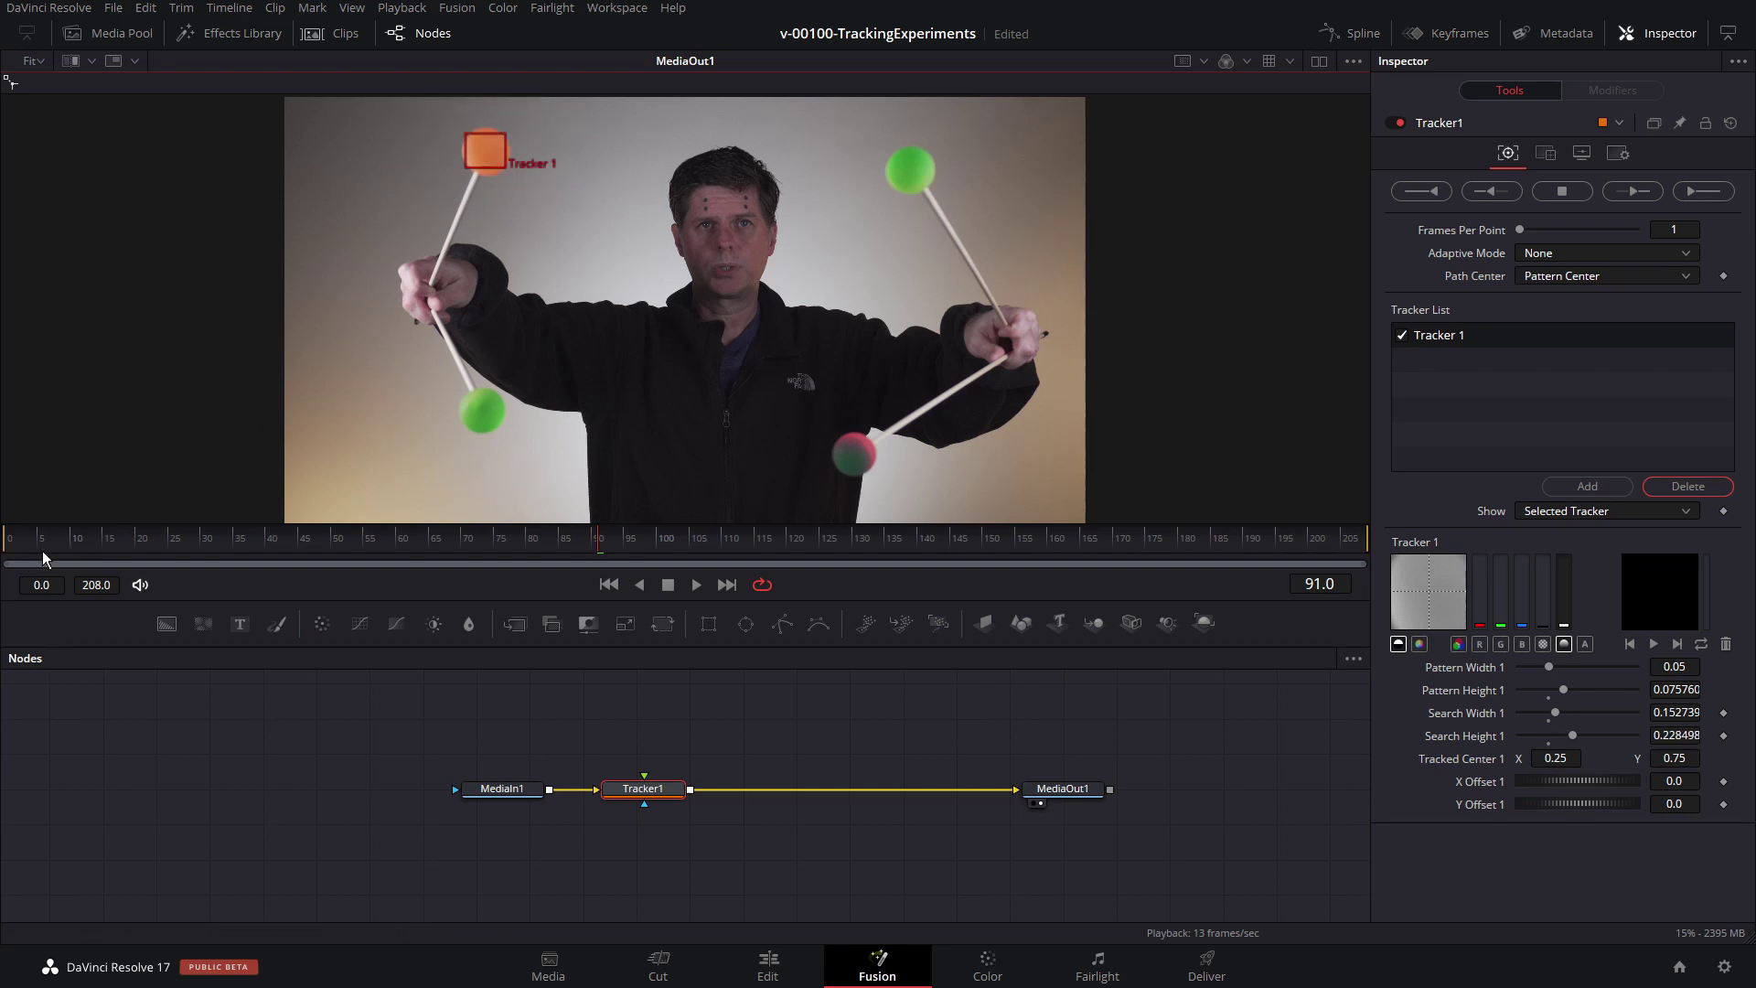
mouse_move(486, 156)
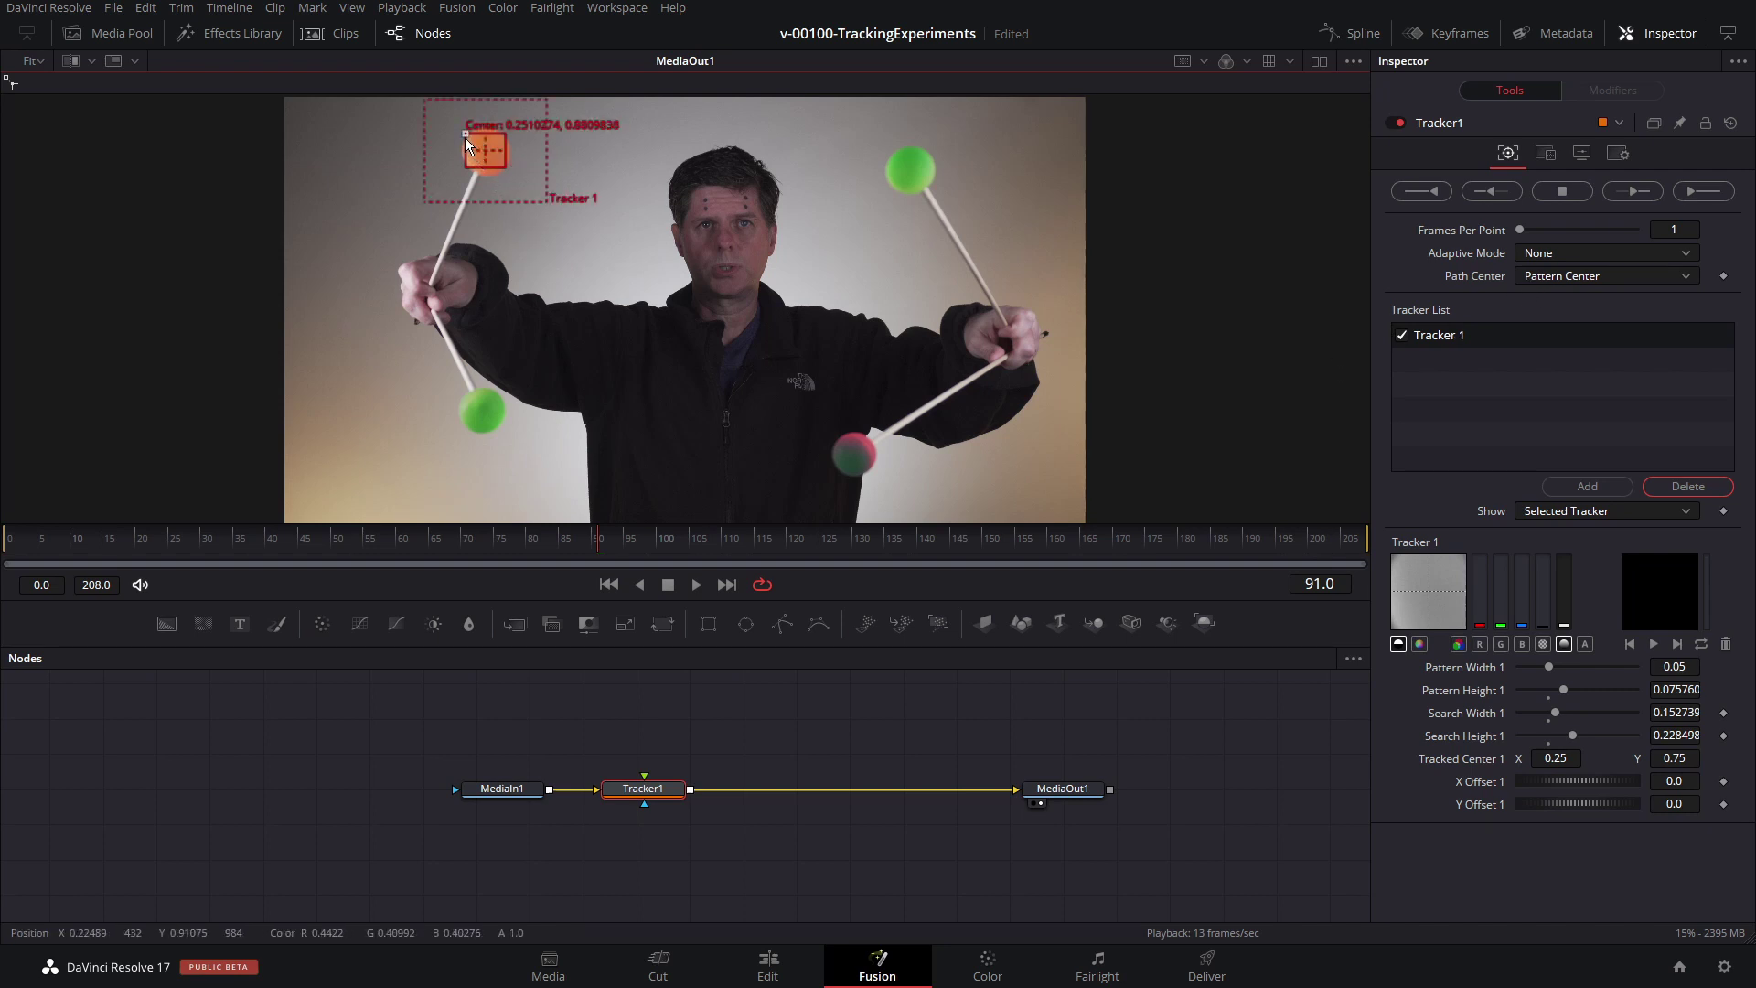
left_click(465, 135)
mouse_move(497, 170)
Step: Go to frame 0 and reposition Tracker 1 so its pattern box is centred on the orange ball
left_click(11, 549)
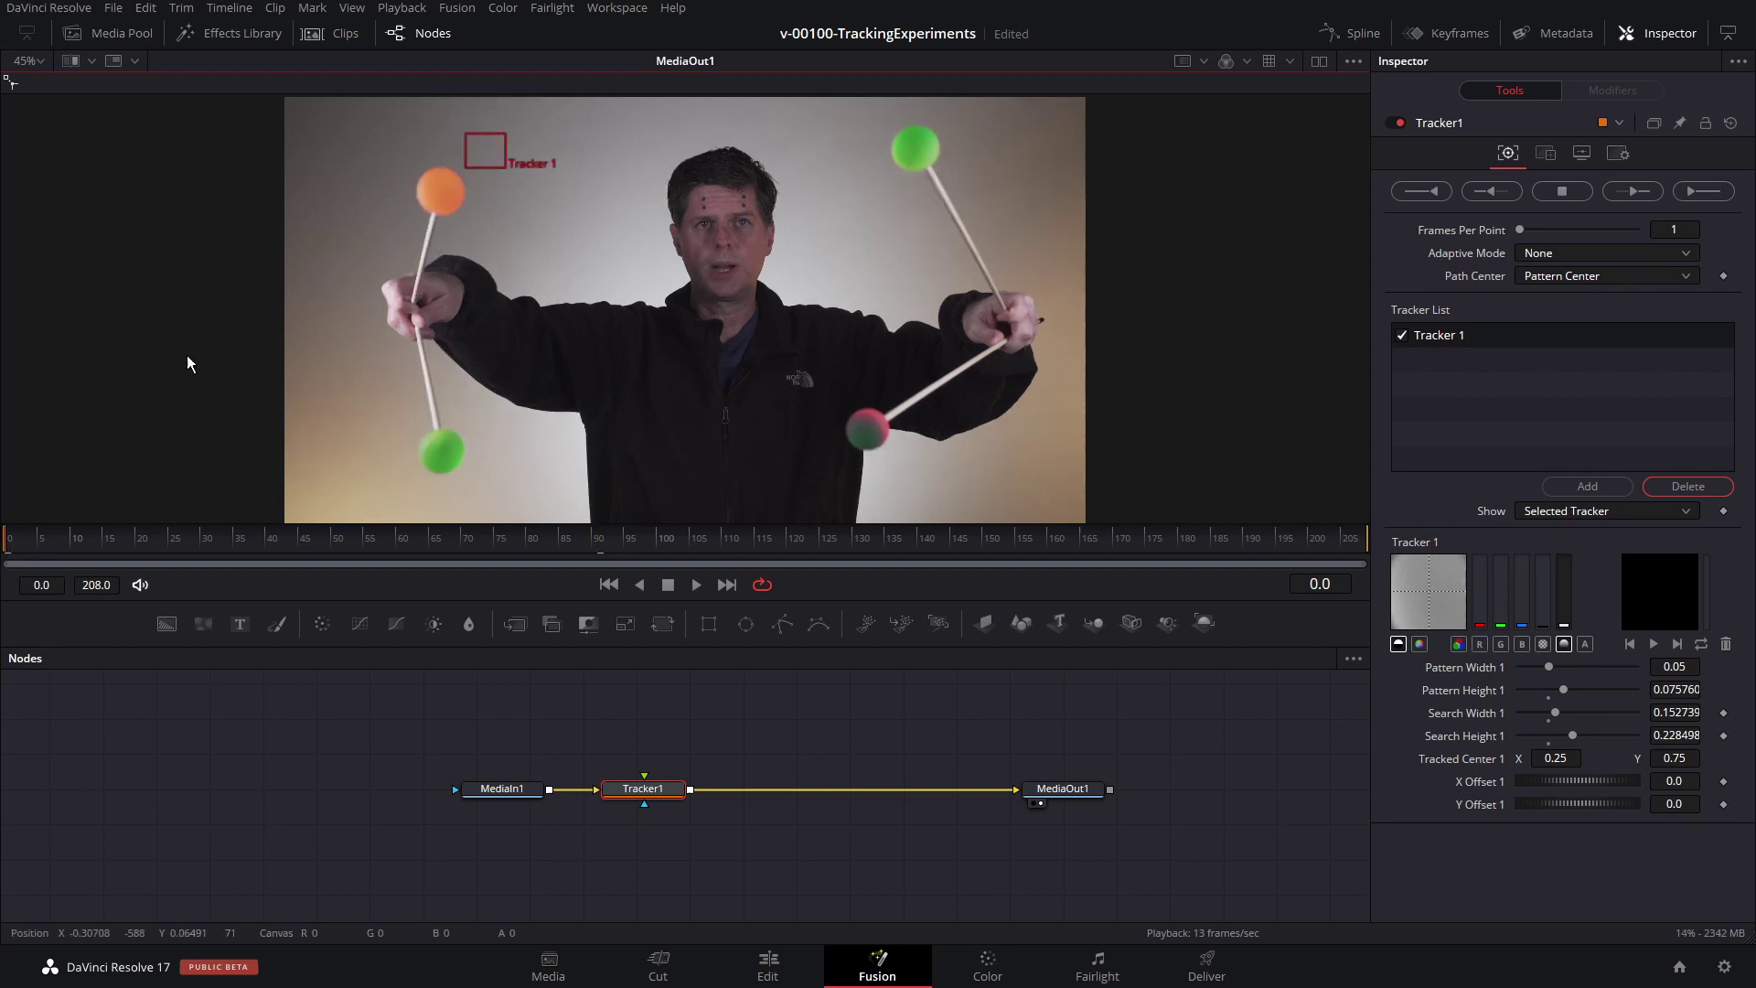
mouse_move(464, 161)
left_click_drag(464, 133, 419, 174)
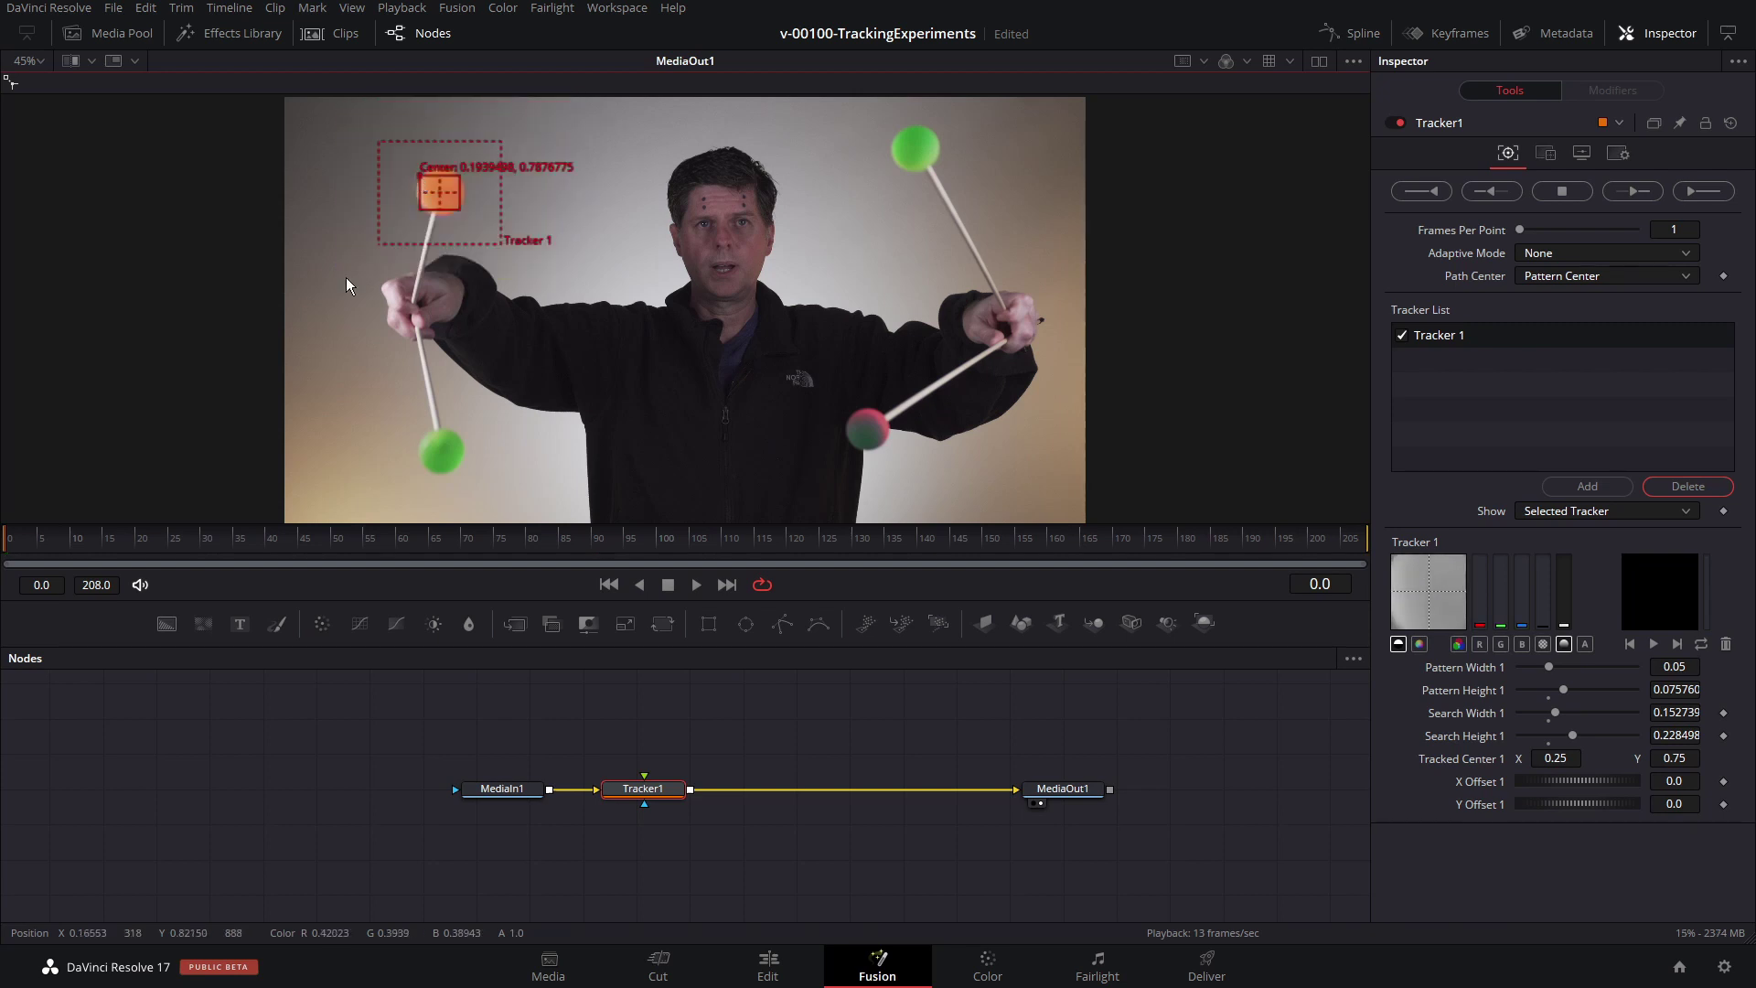
mouse_move(422, 181)
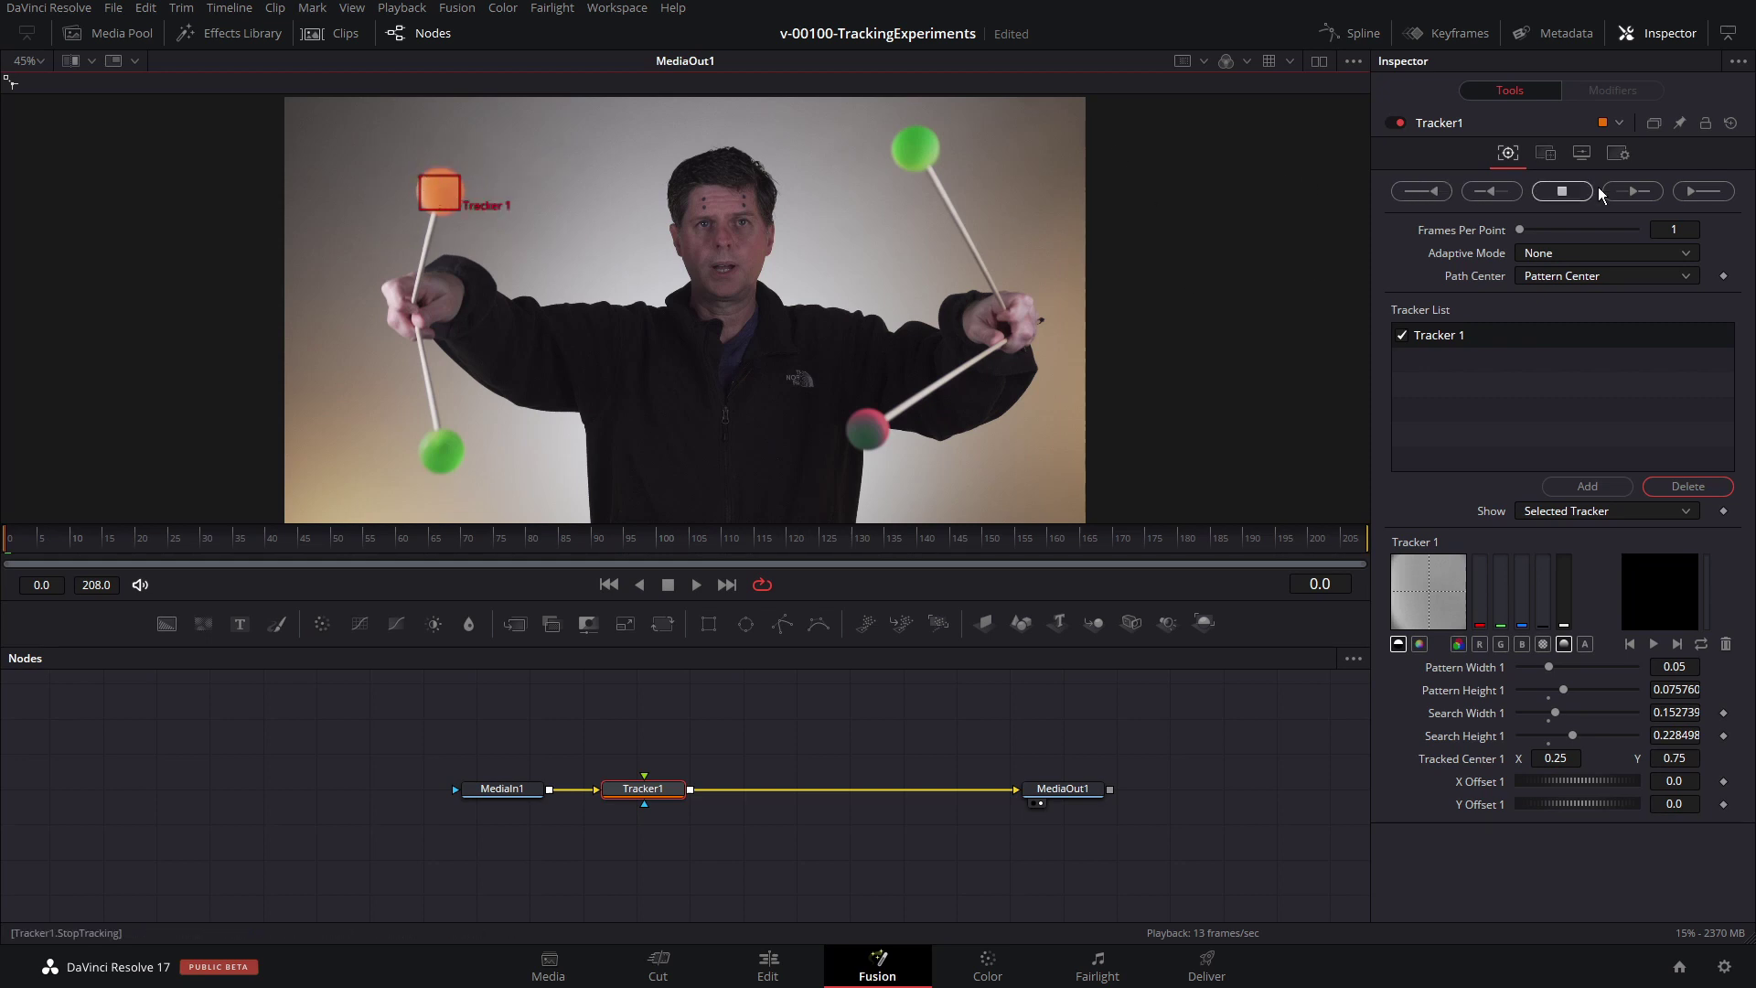
Step: Track the orange ball forward through the whole clip and scrub through the frames to check the track
left_click(1701, 192)
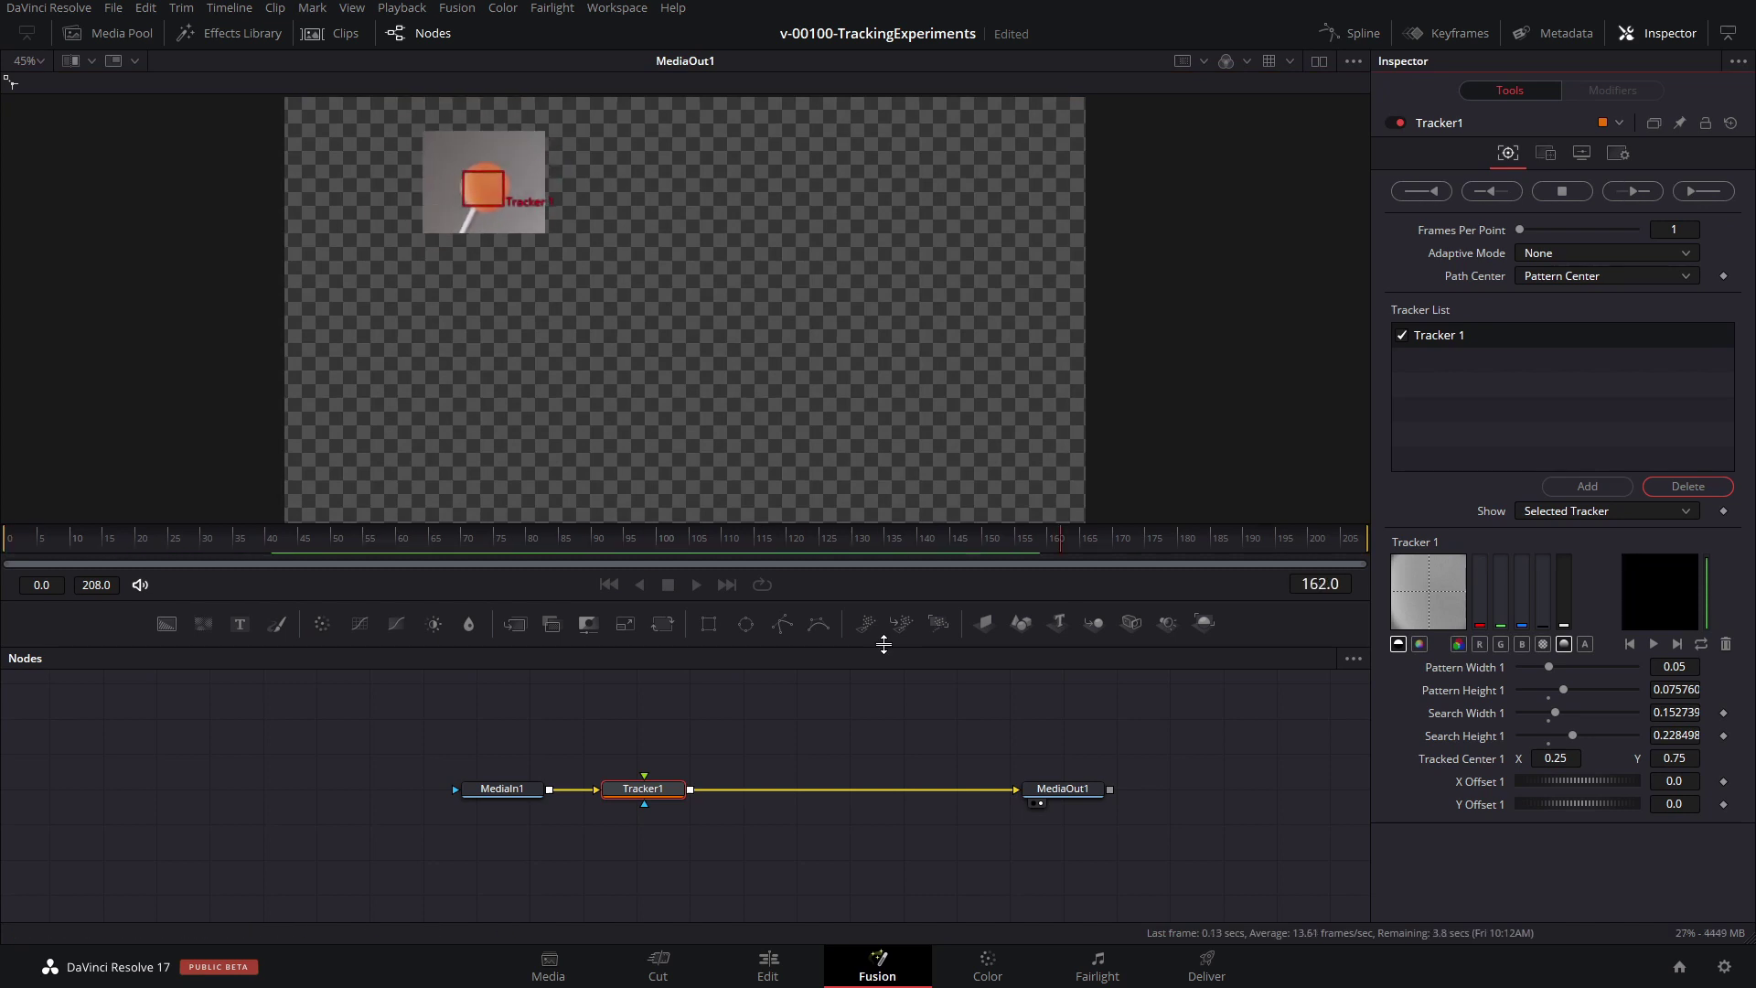
left_click(1045, 552)
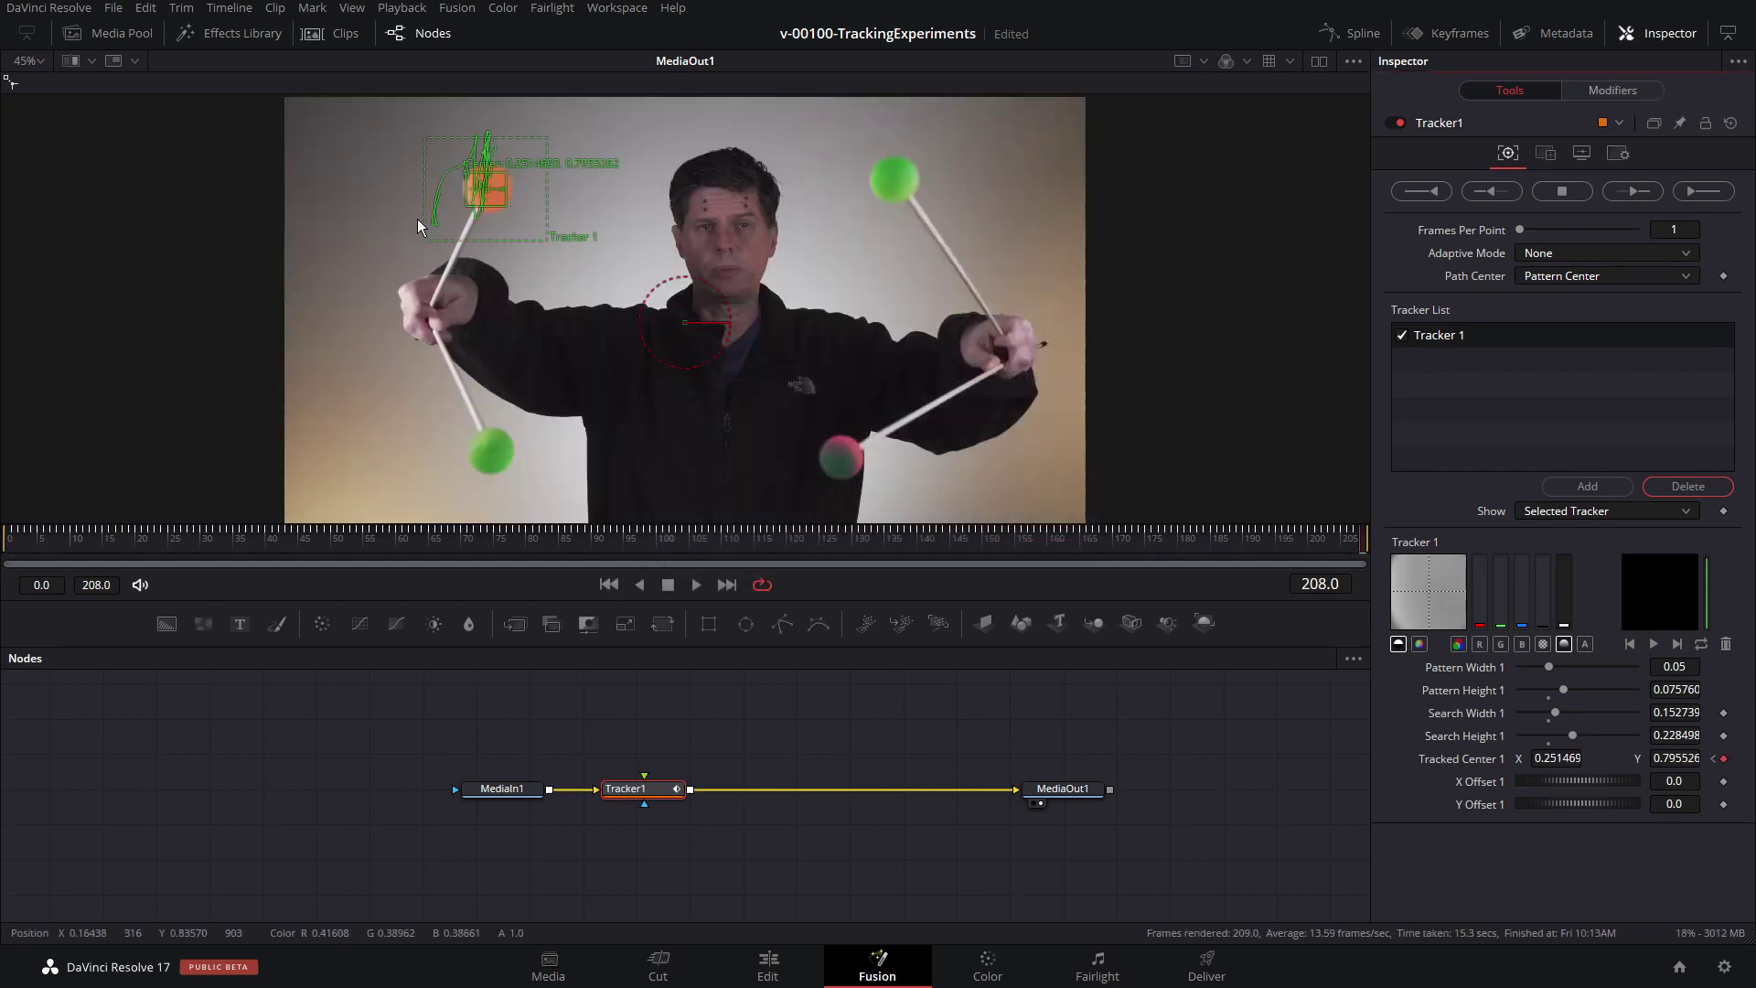
mouse_move(271, 535)
left_mouse_down()
mouse_move(244, 539)
mouse_move(279, 536)
left_mouse_up()
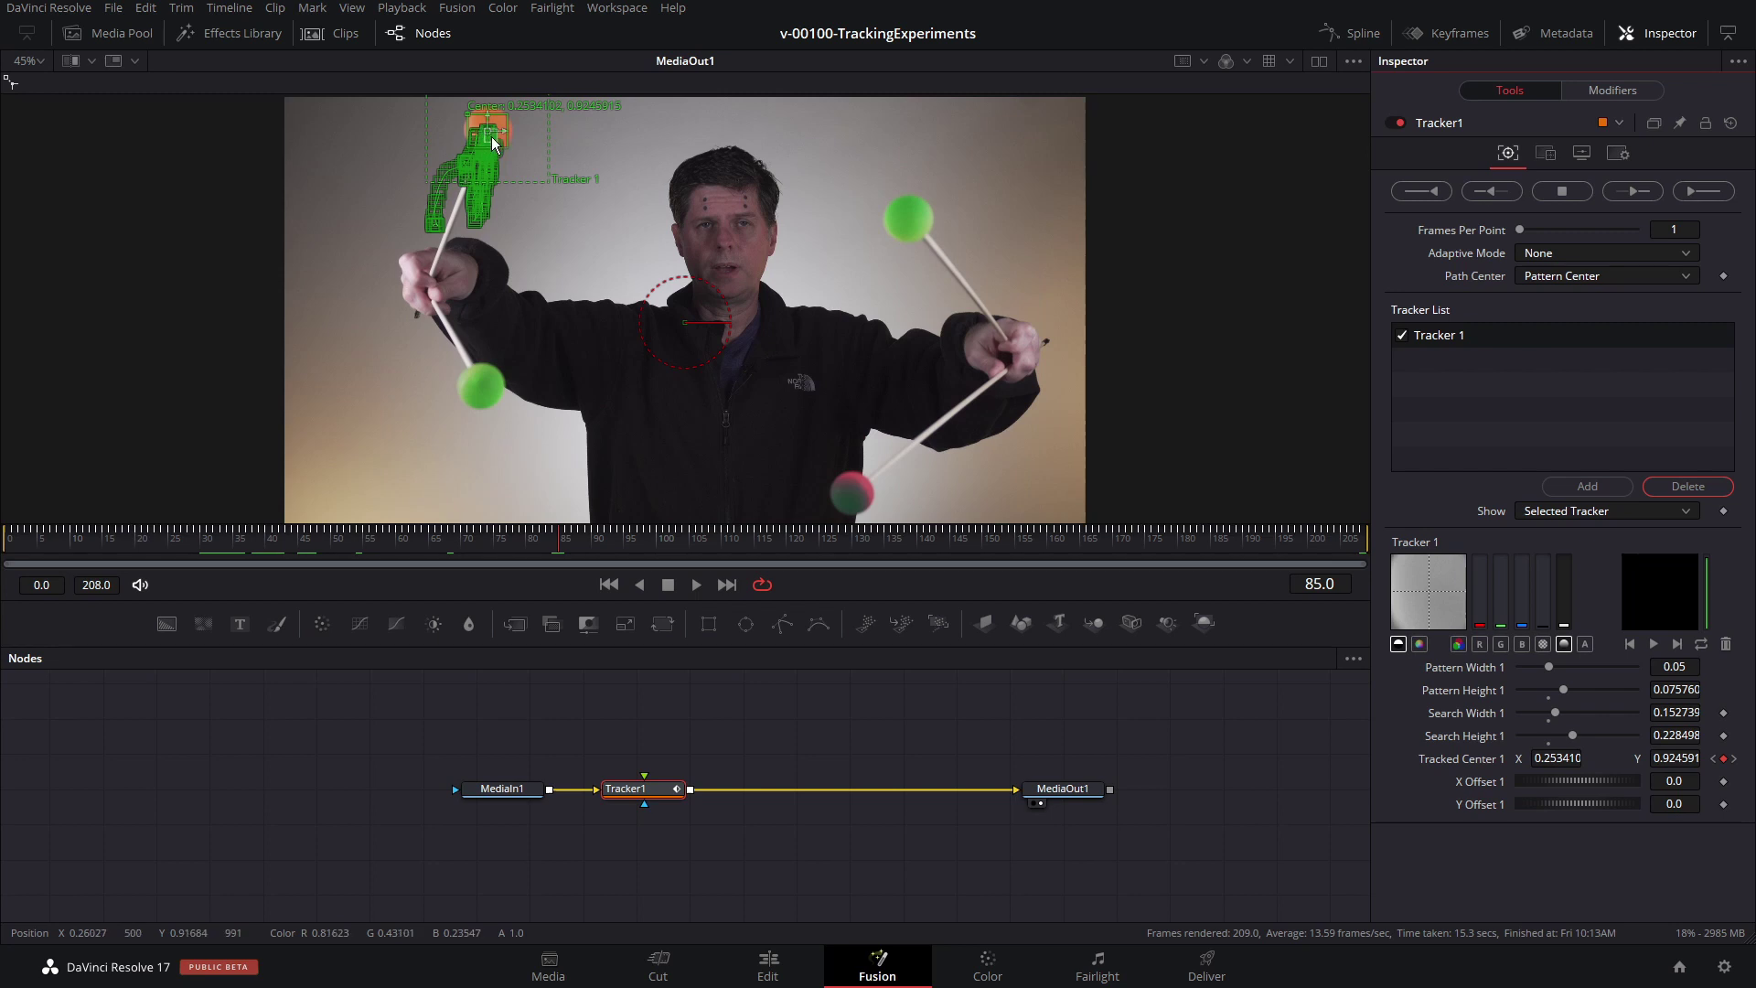
left_click_drag(545, 557, 389, 544)
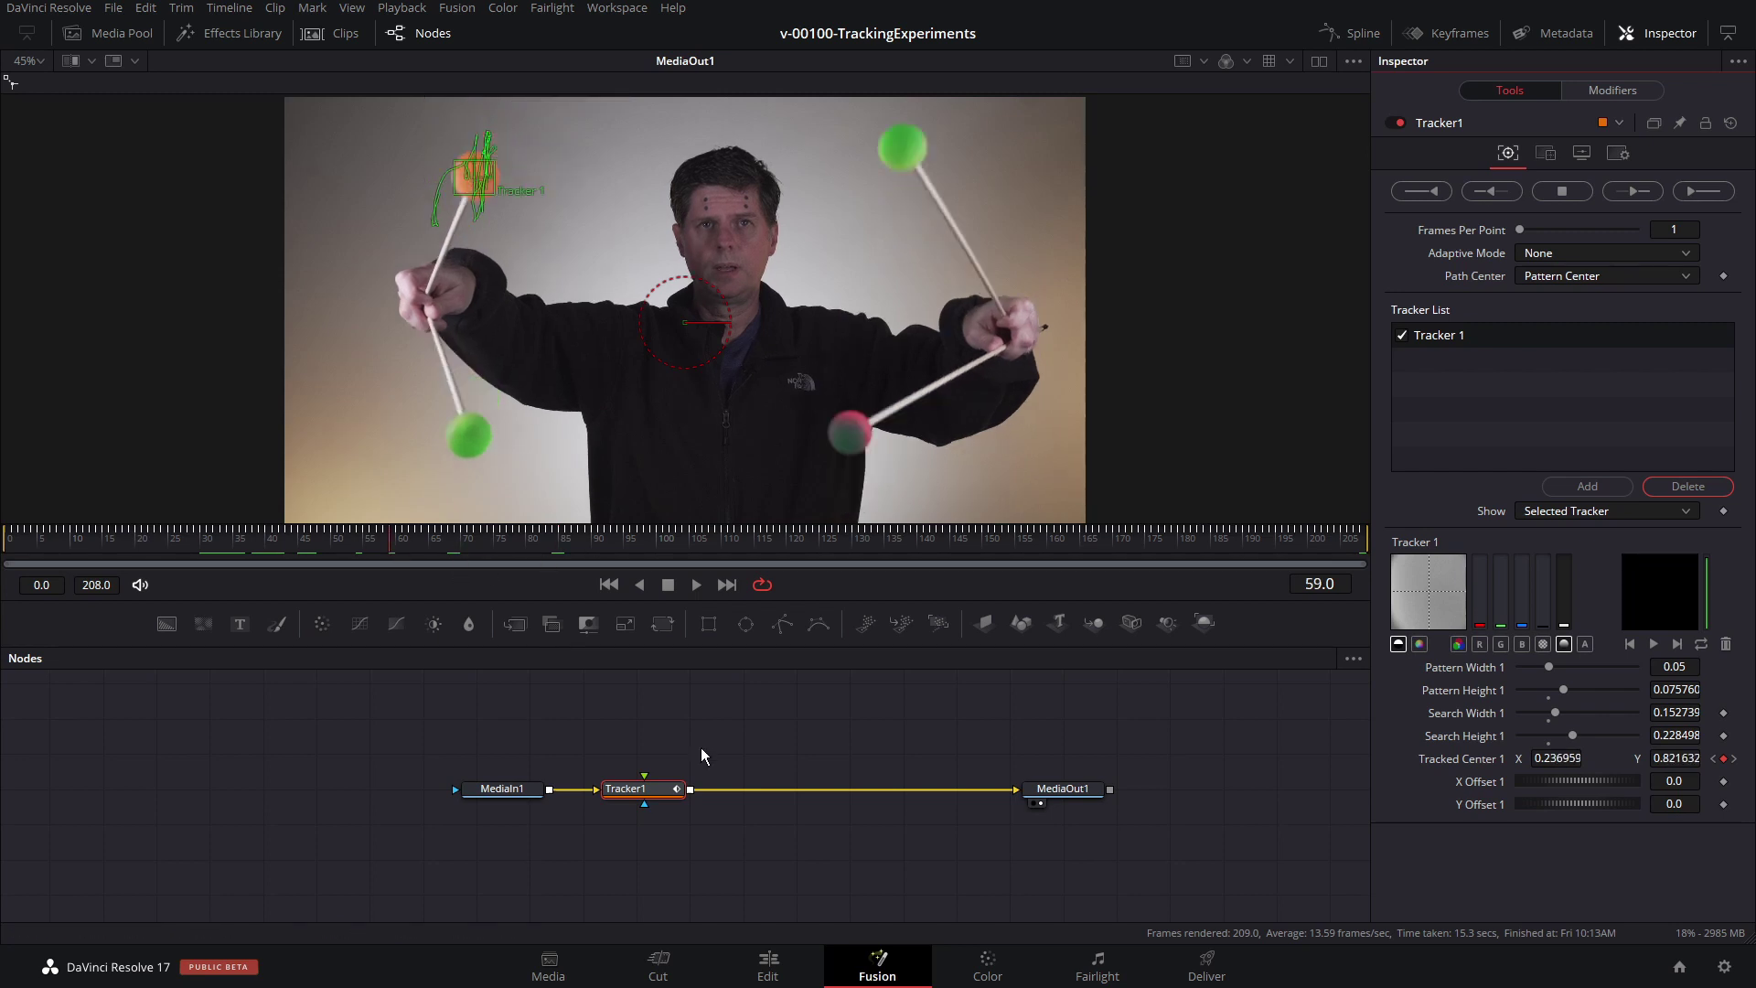
Step: Set the Tracker1 node's operation to Match Move
left_click_drag(701, 748, 695, 778)
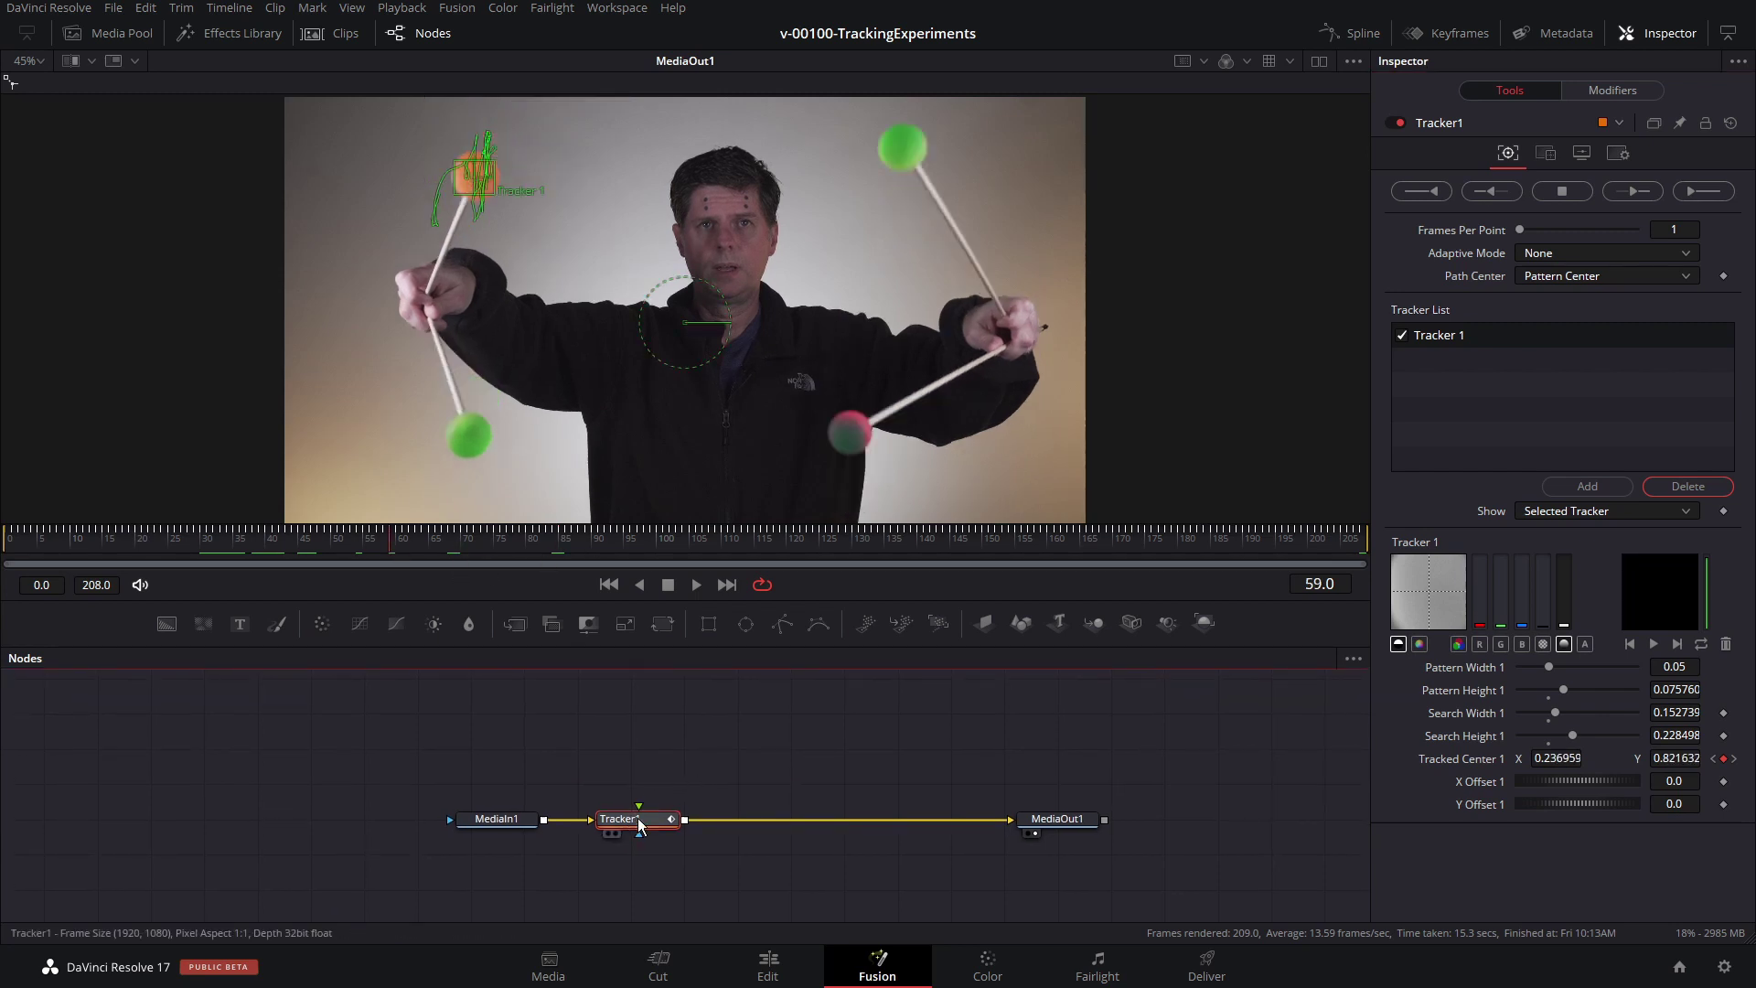
left_click(1540, 154)
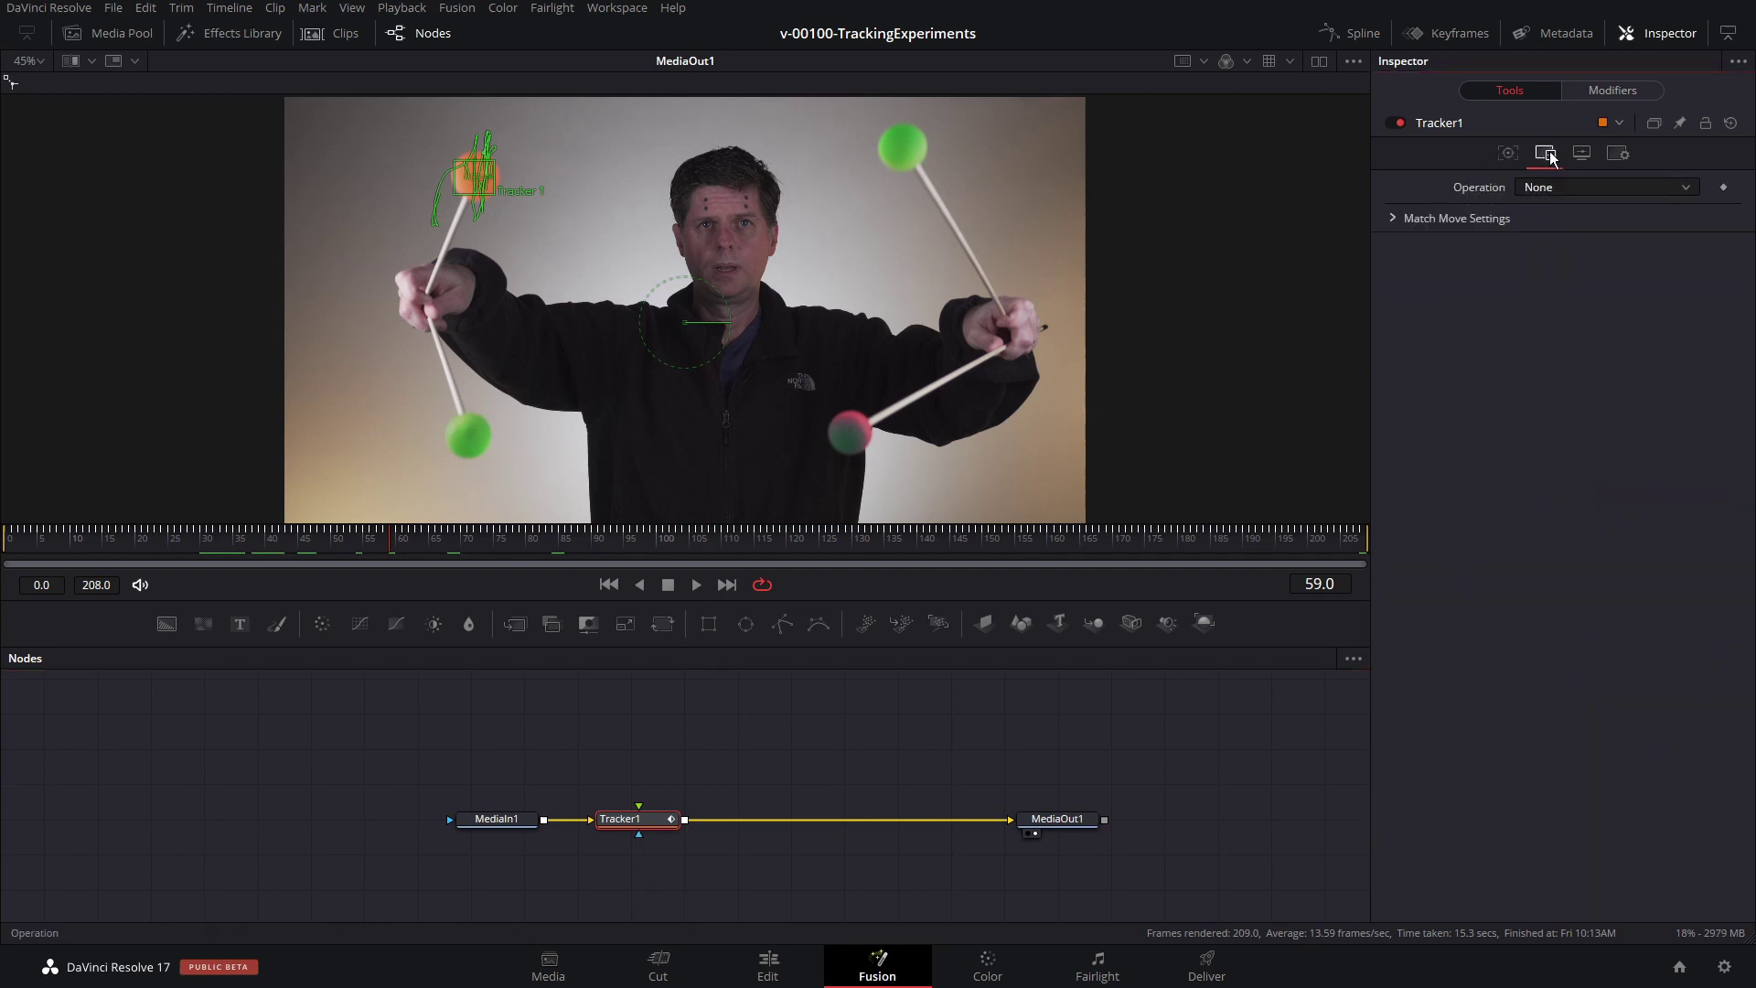
left_click(1556, 184)
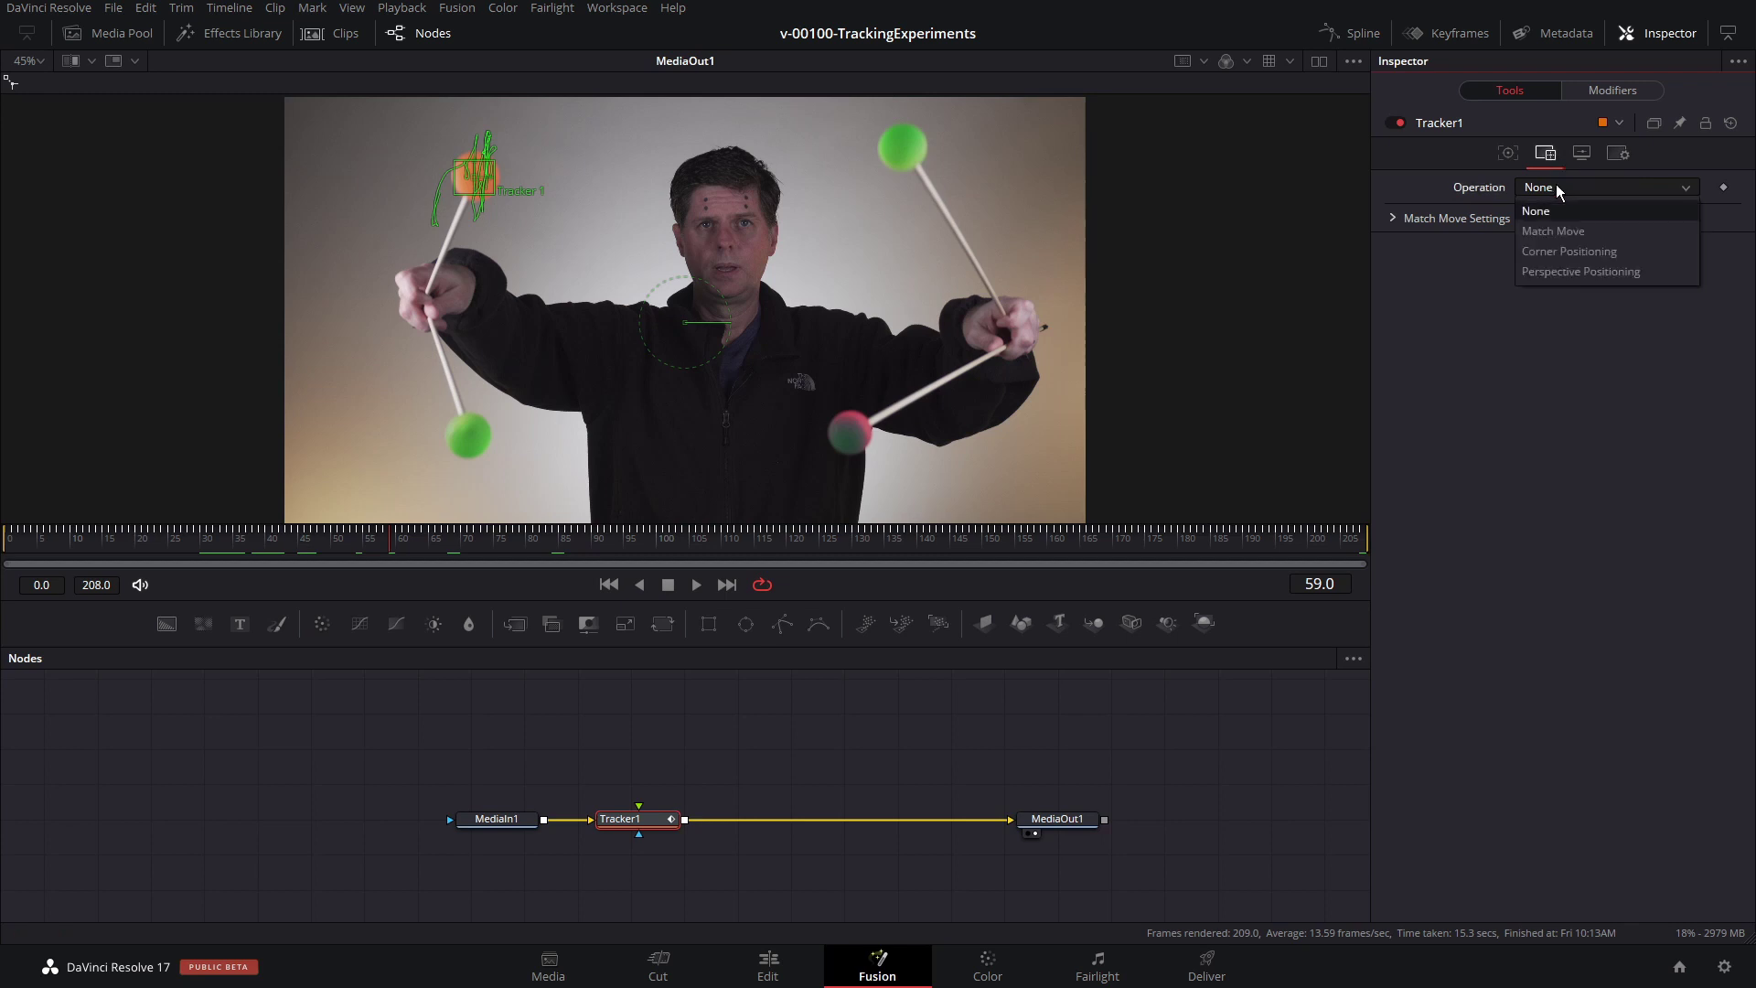
left_click(1568, 236)
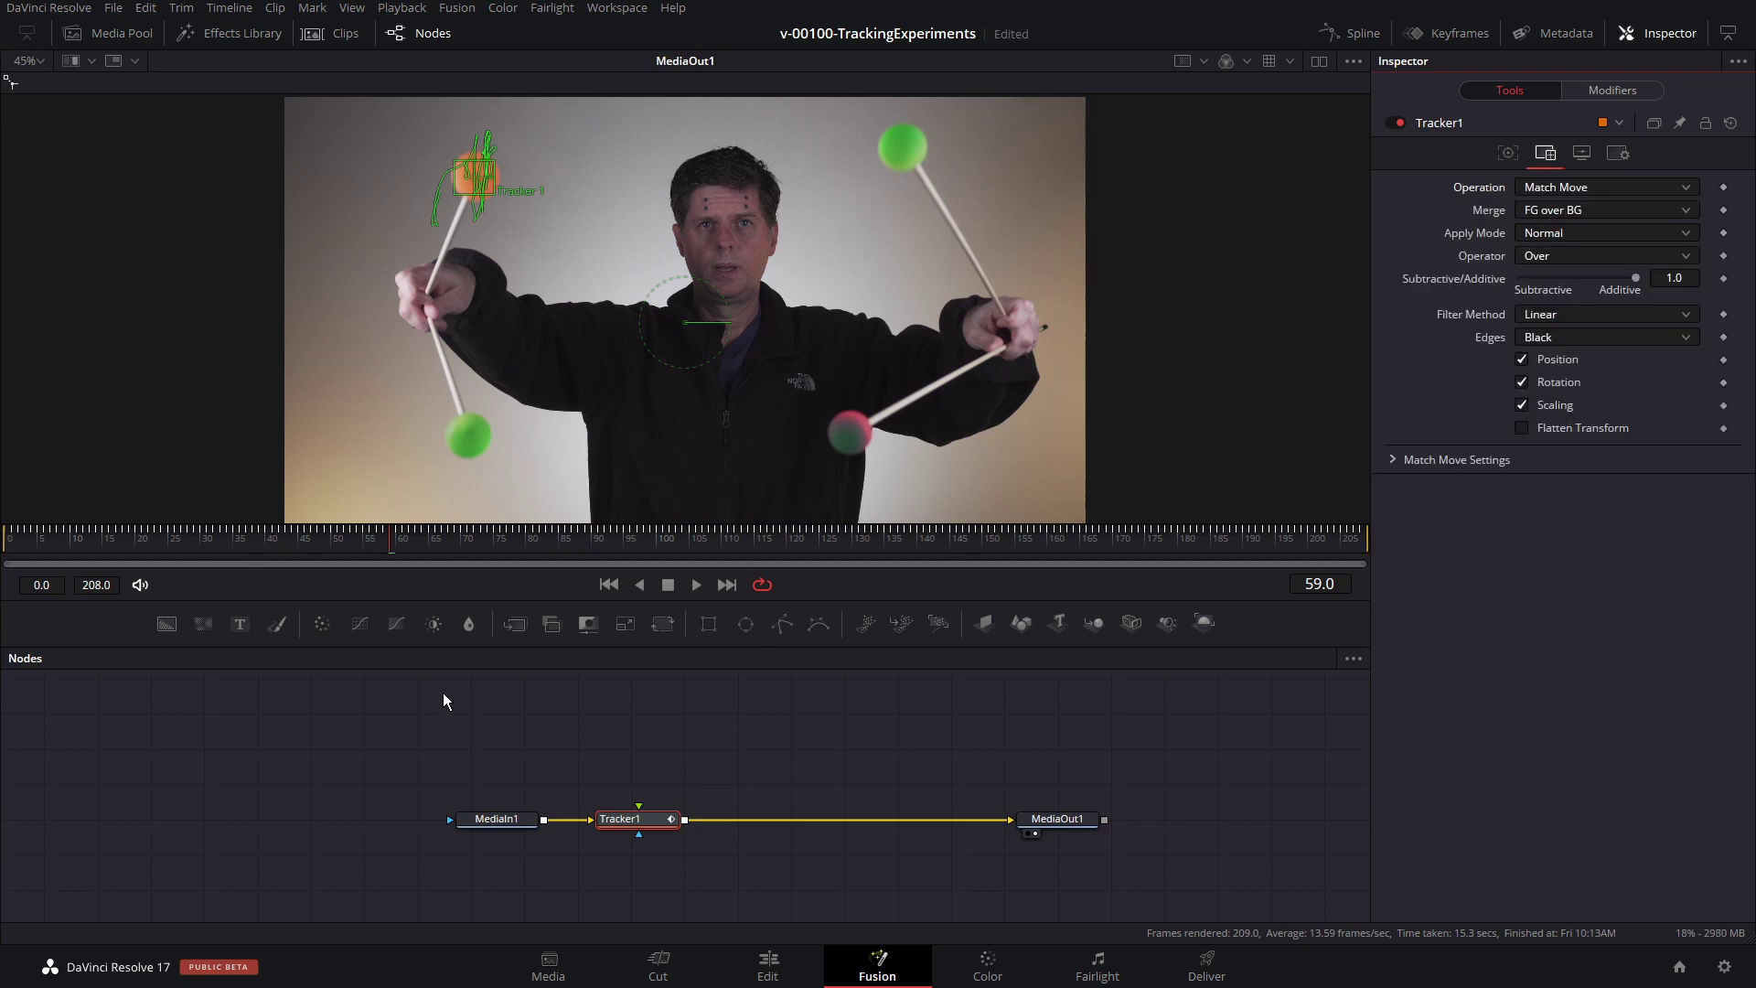
Step: Bring DaVinci_Resolve_Logo.png in from the media pool, connect it to Tracker1's foreground input, and play the result
left_click_drag(442, 693, 434, 716)
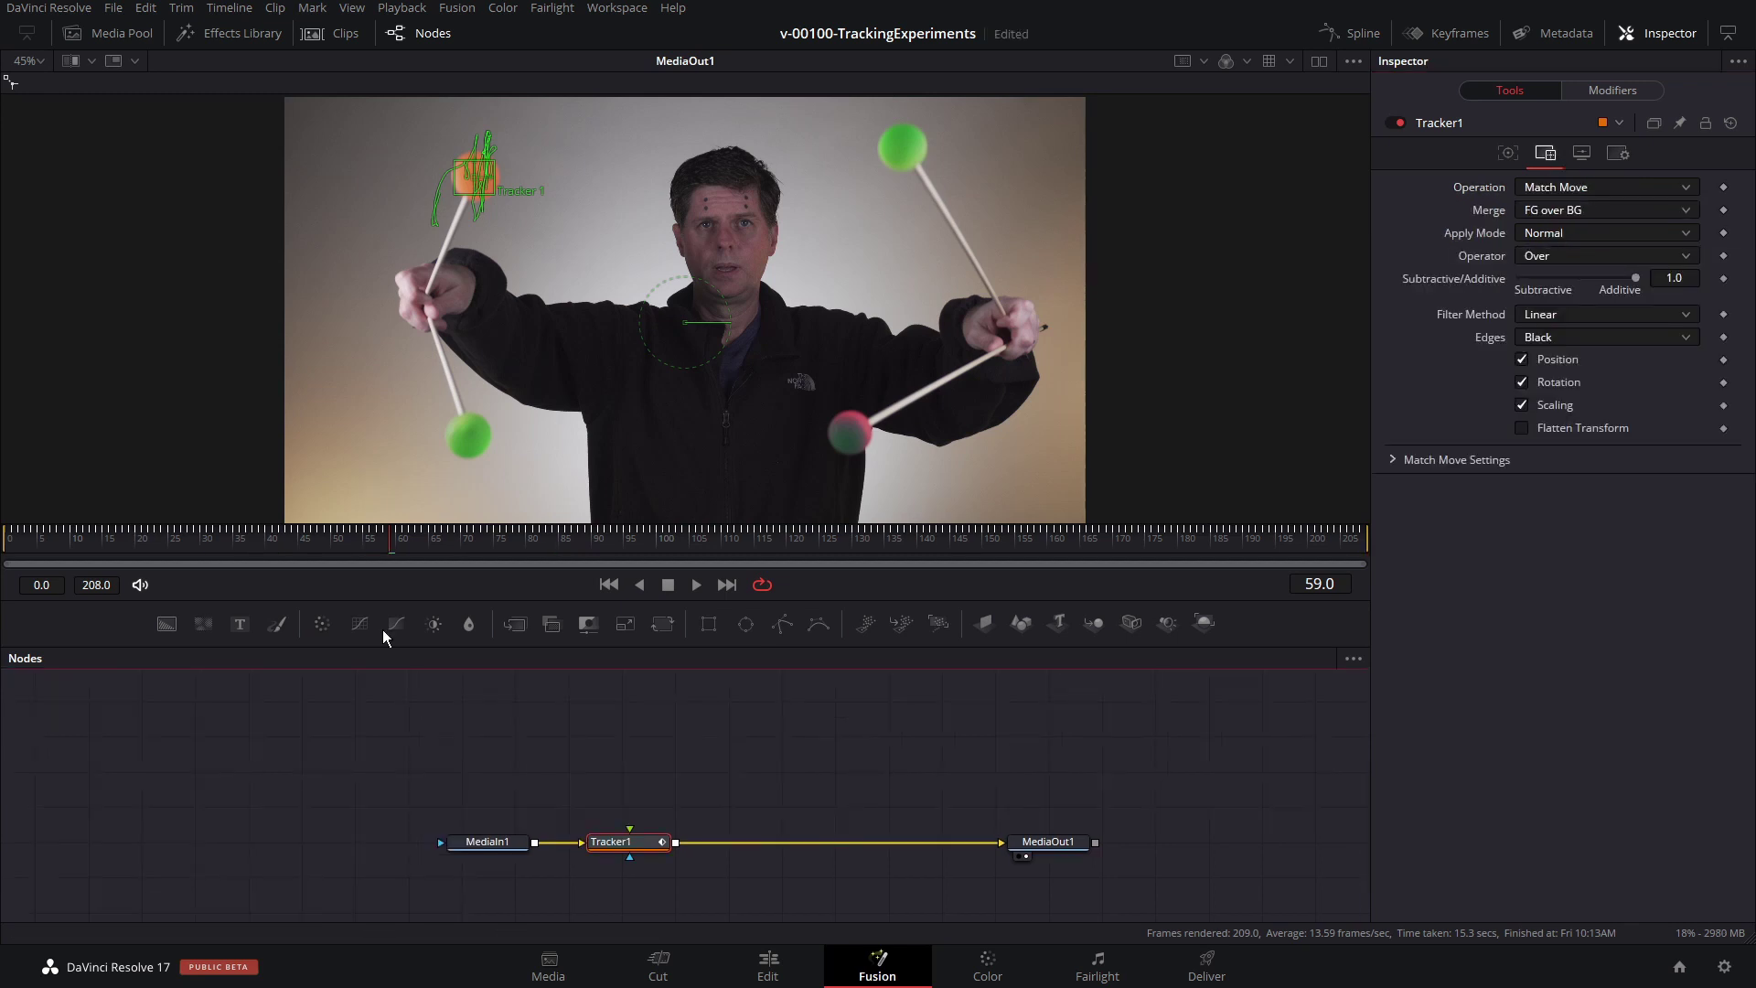
left_click(129, 37)
left_click_drag(356, 171, 1038, 750)
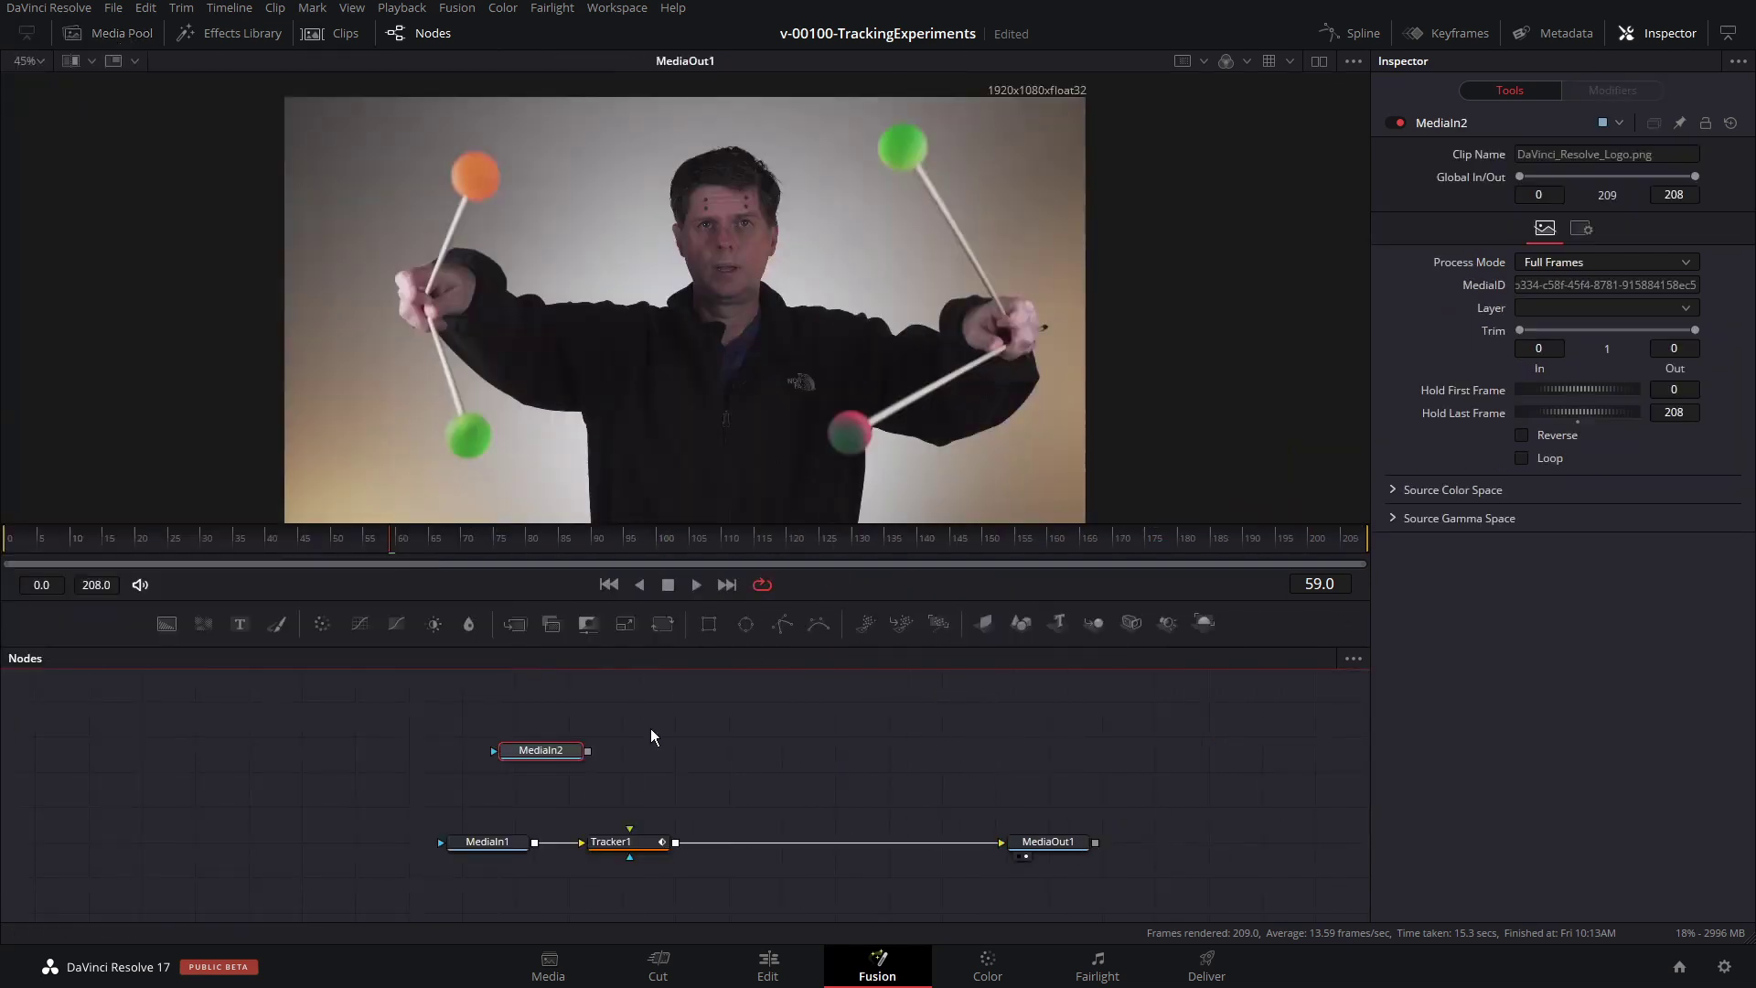
mouse_move(588, 751)
left_mouse_down()
mouse_move(638, 846)
mouse_move(607, 749)
left_mouse_up()
left_click_drag(607, 749, 646, 749)
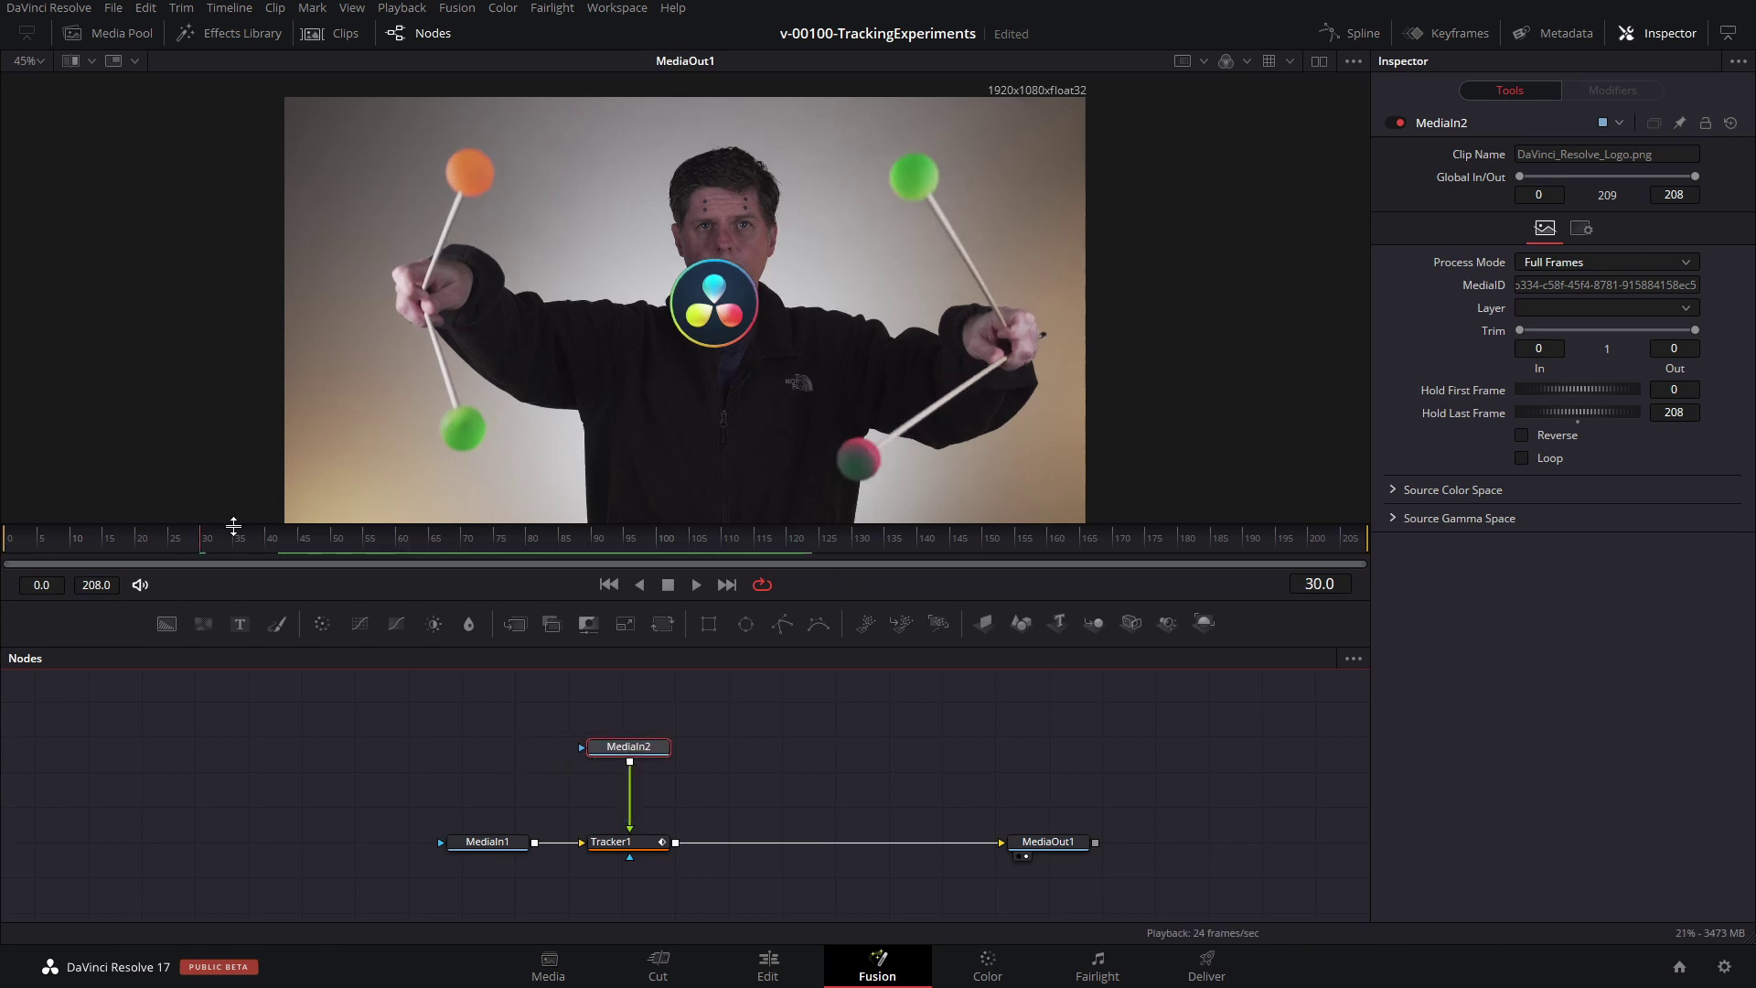
key("space")
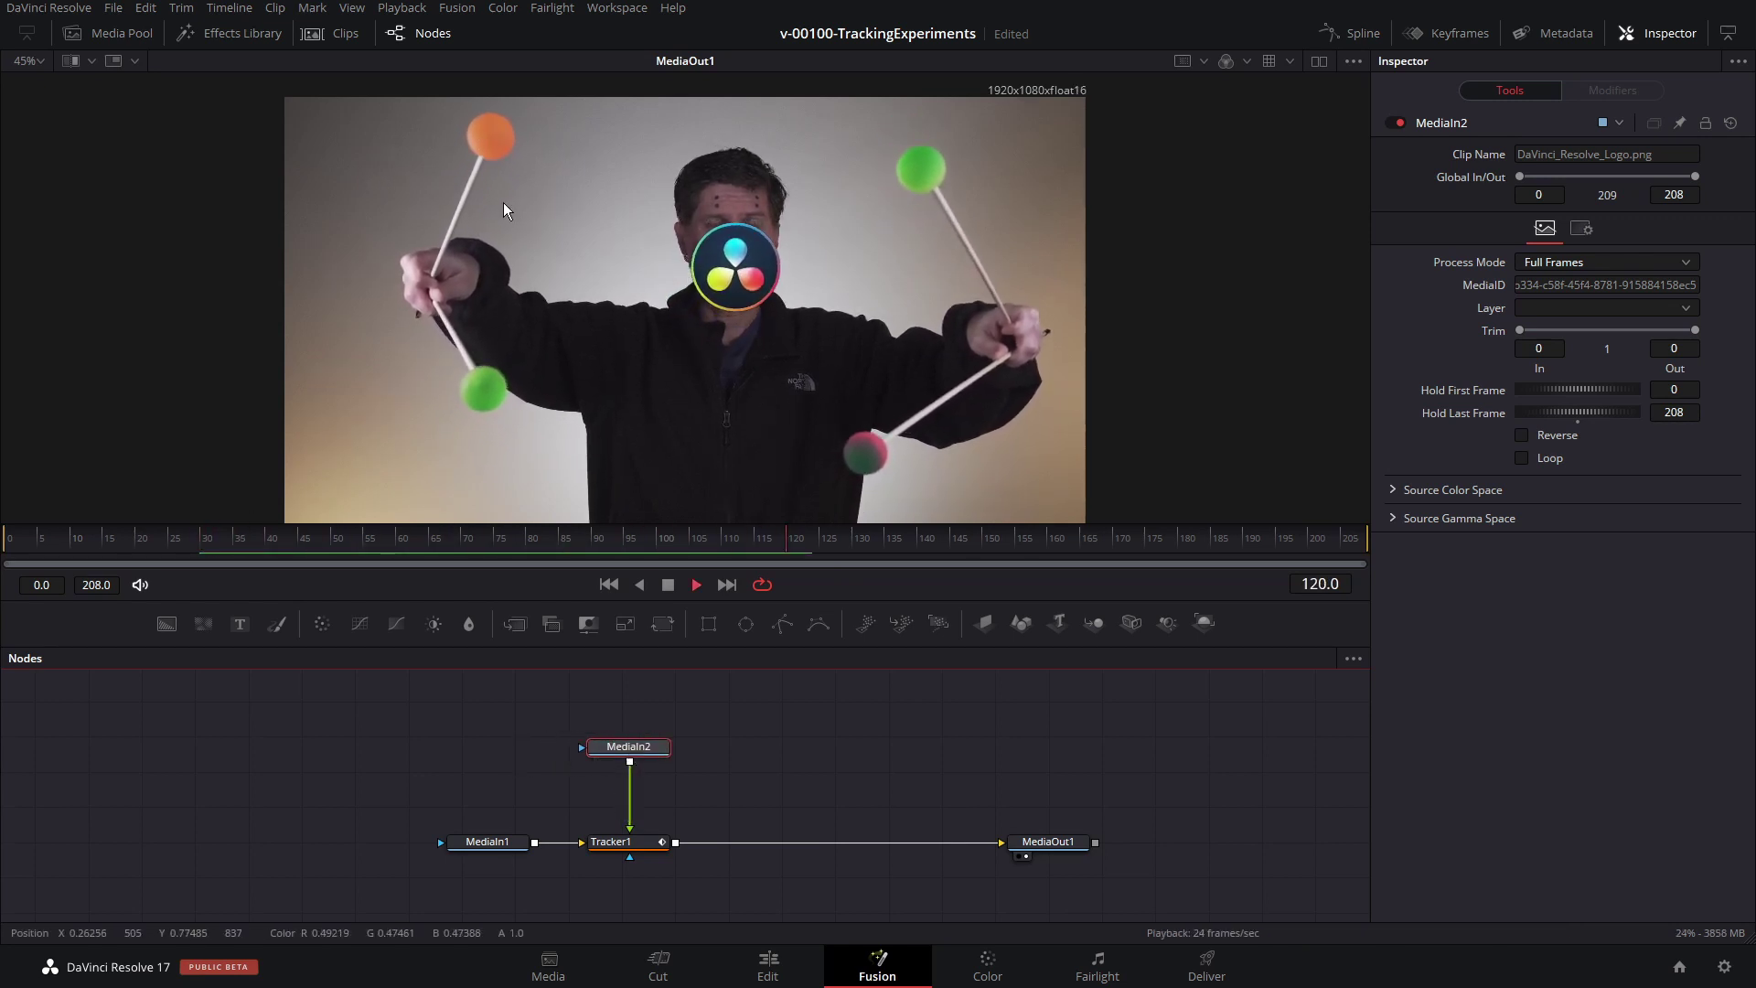
key("space")
Step: Insert a Transform node between the logo and Tracker1, move the logo onto the orange ball, and play the clip
left_click_drag(645, 748, 630, 737)
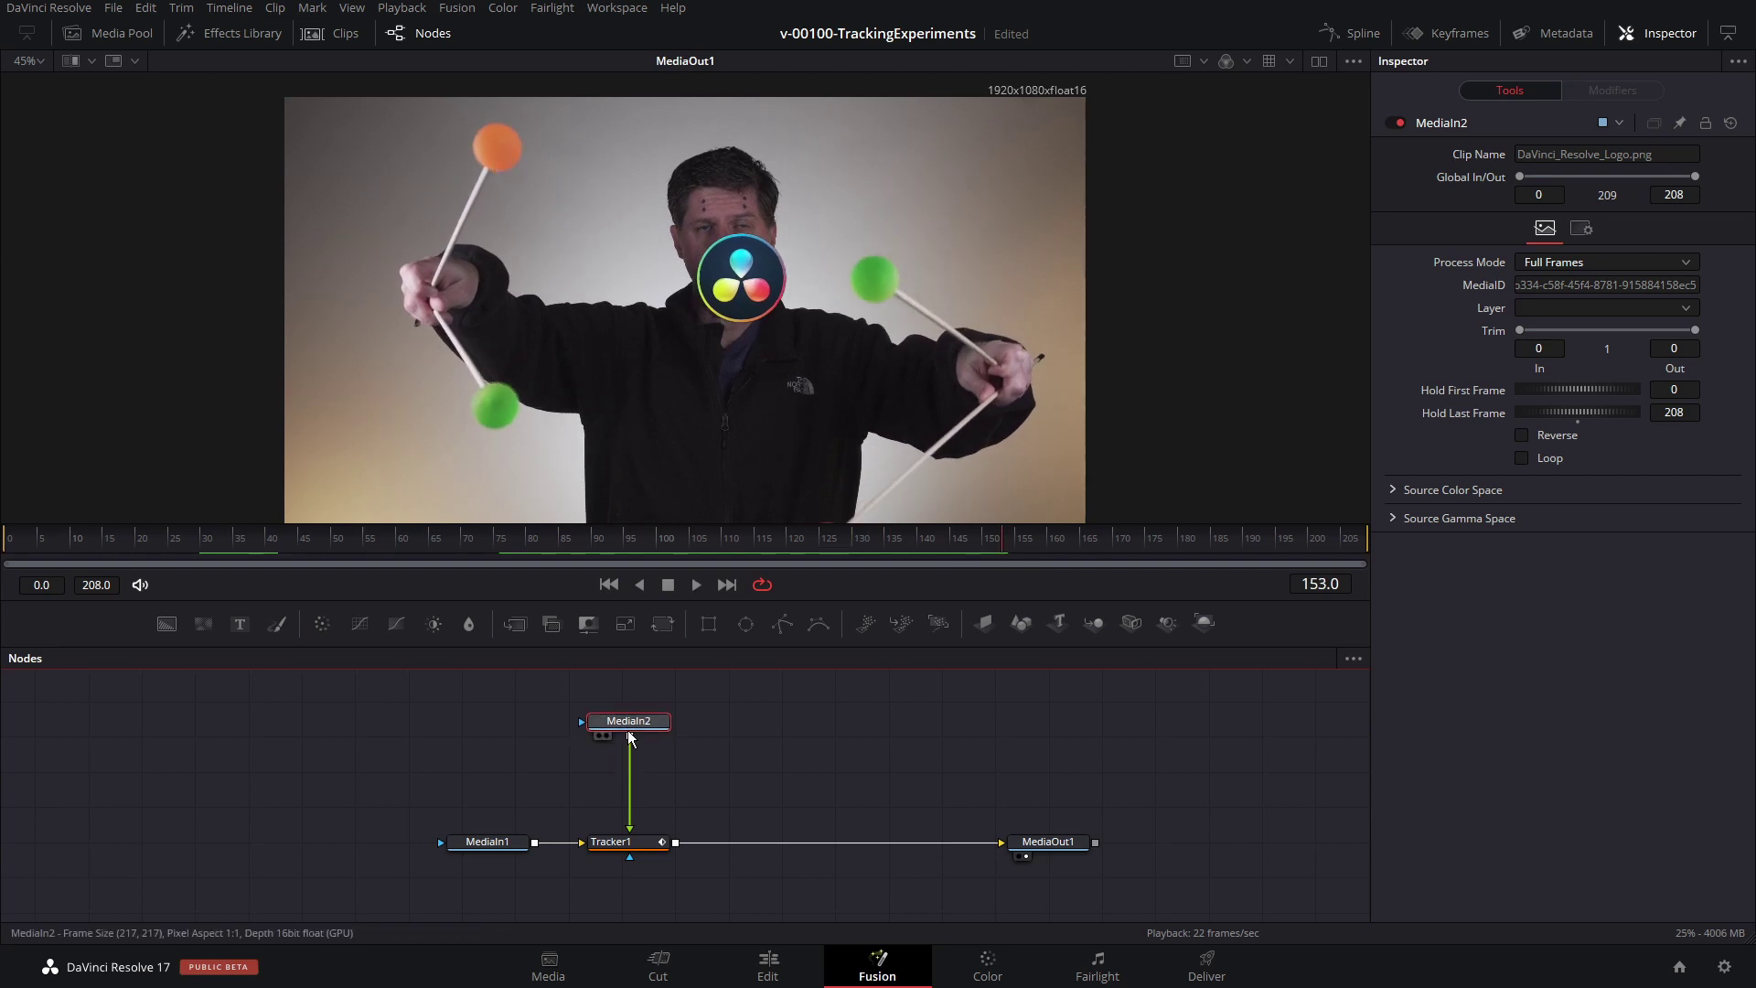
left_click(663, 624)
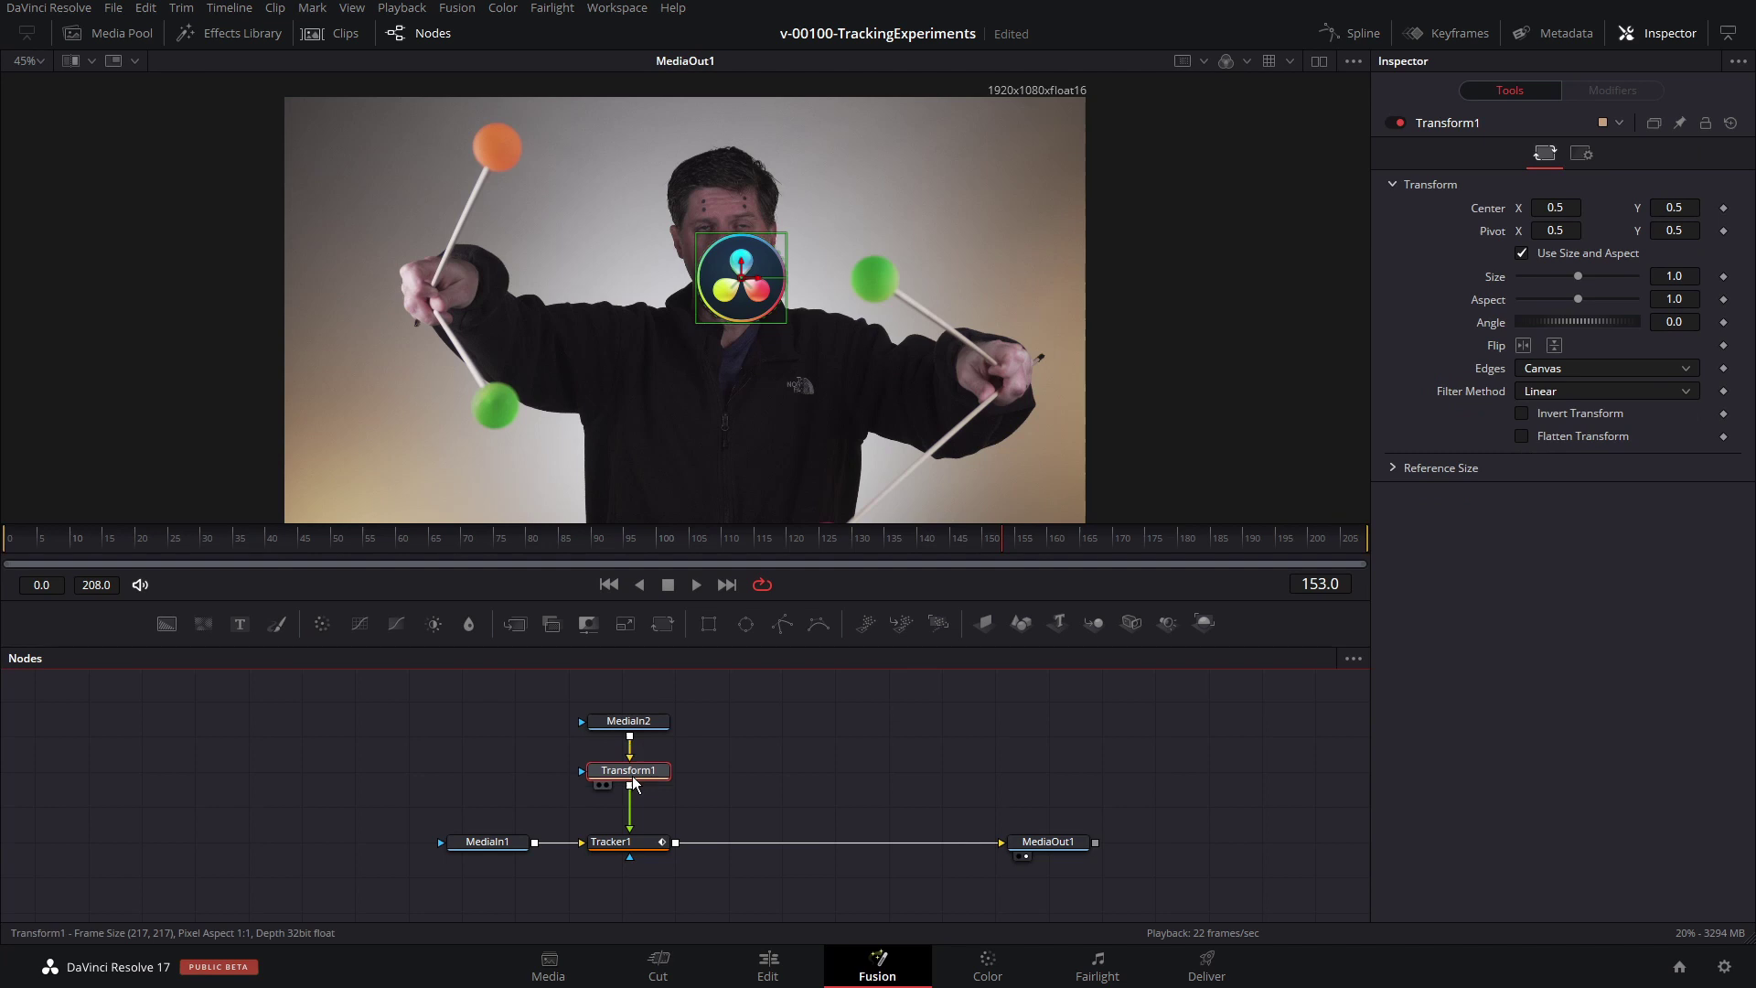
left_click_drag(739, 288, 500, 150)
left_click(229, 541)
key("space")
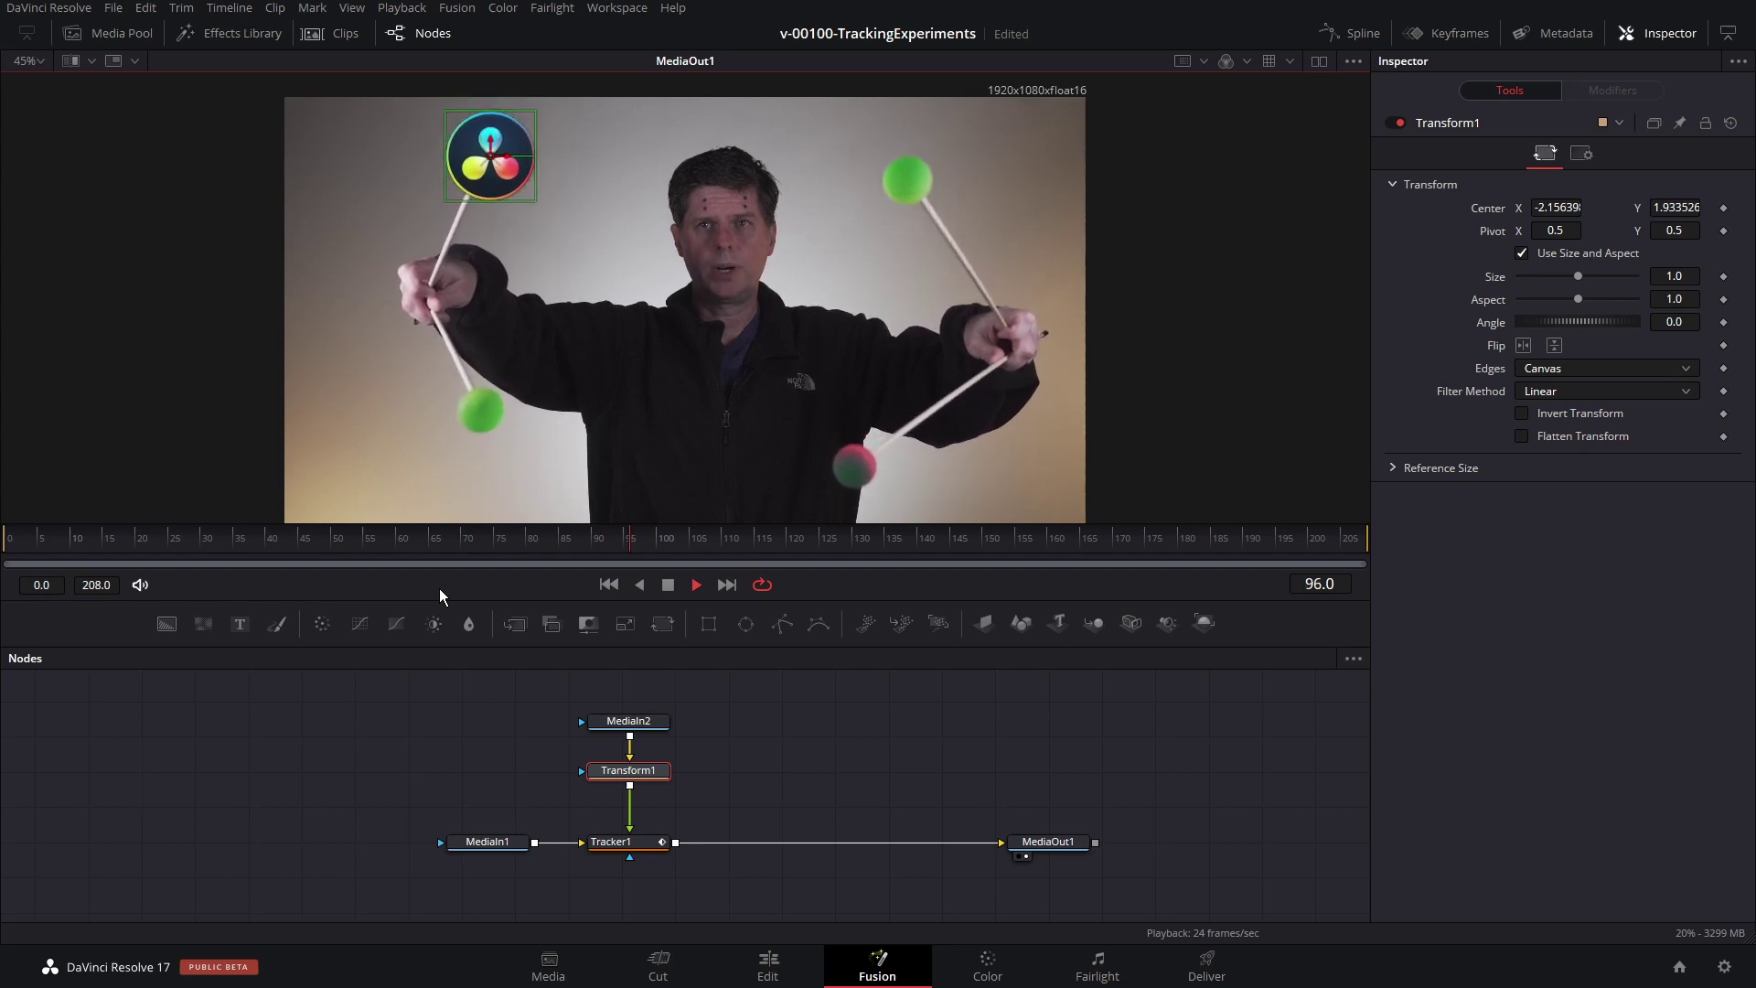
key("space")
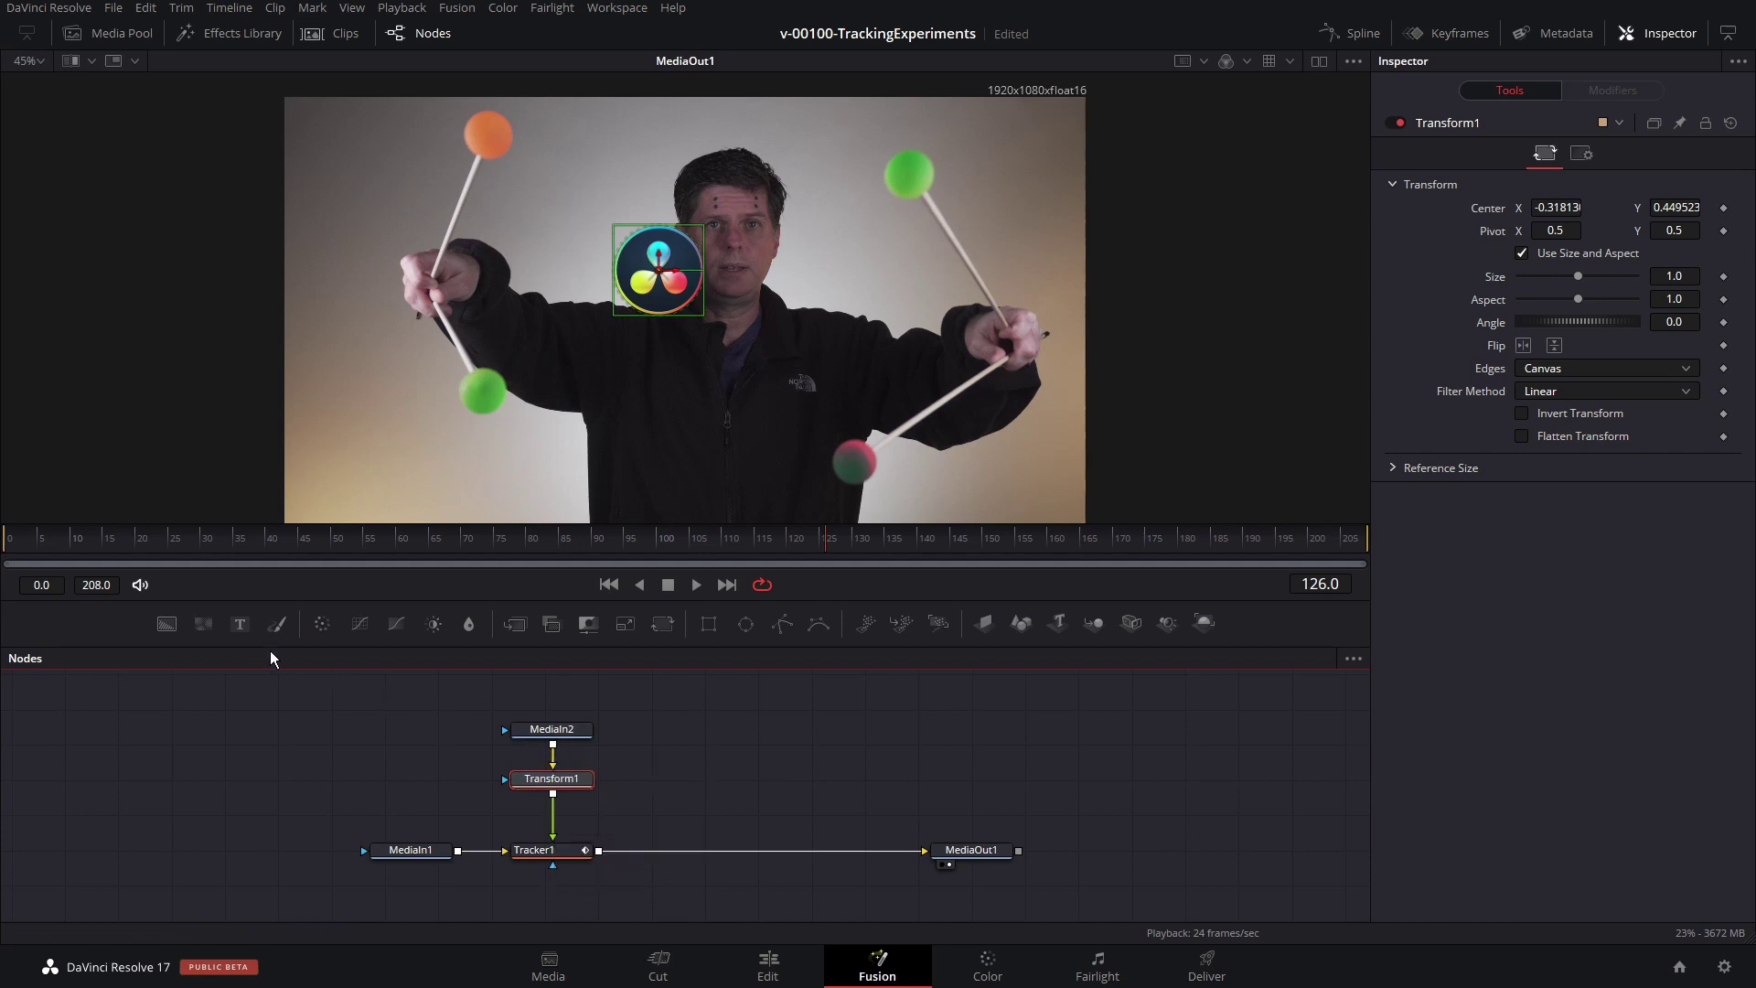
Step: Add a Text node merged over Tracker1's output and set its text to TRACKER
left_click_drag(242, 626, 603, 851)
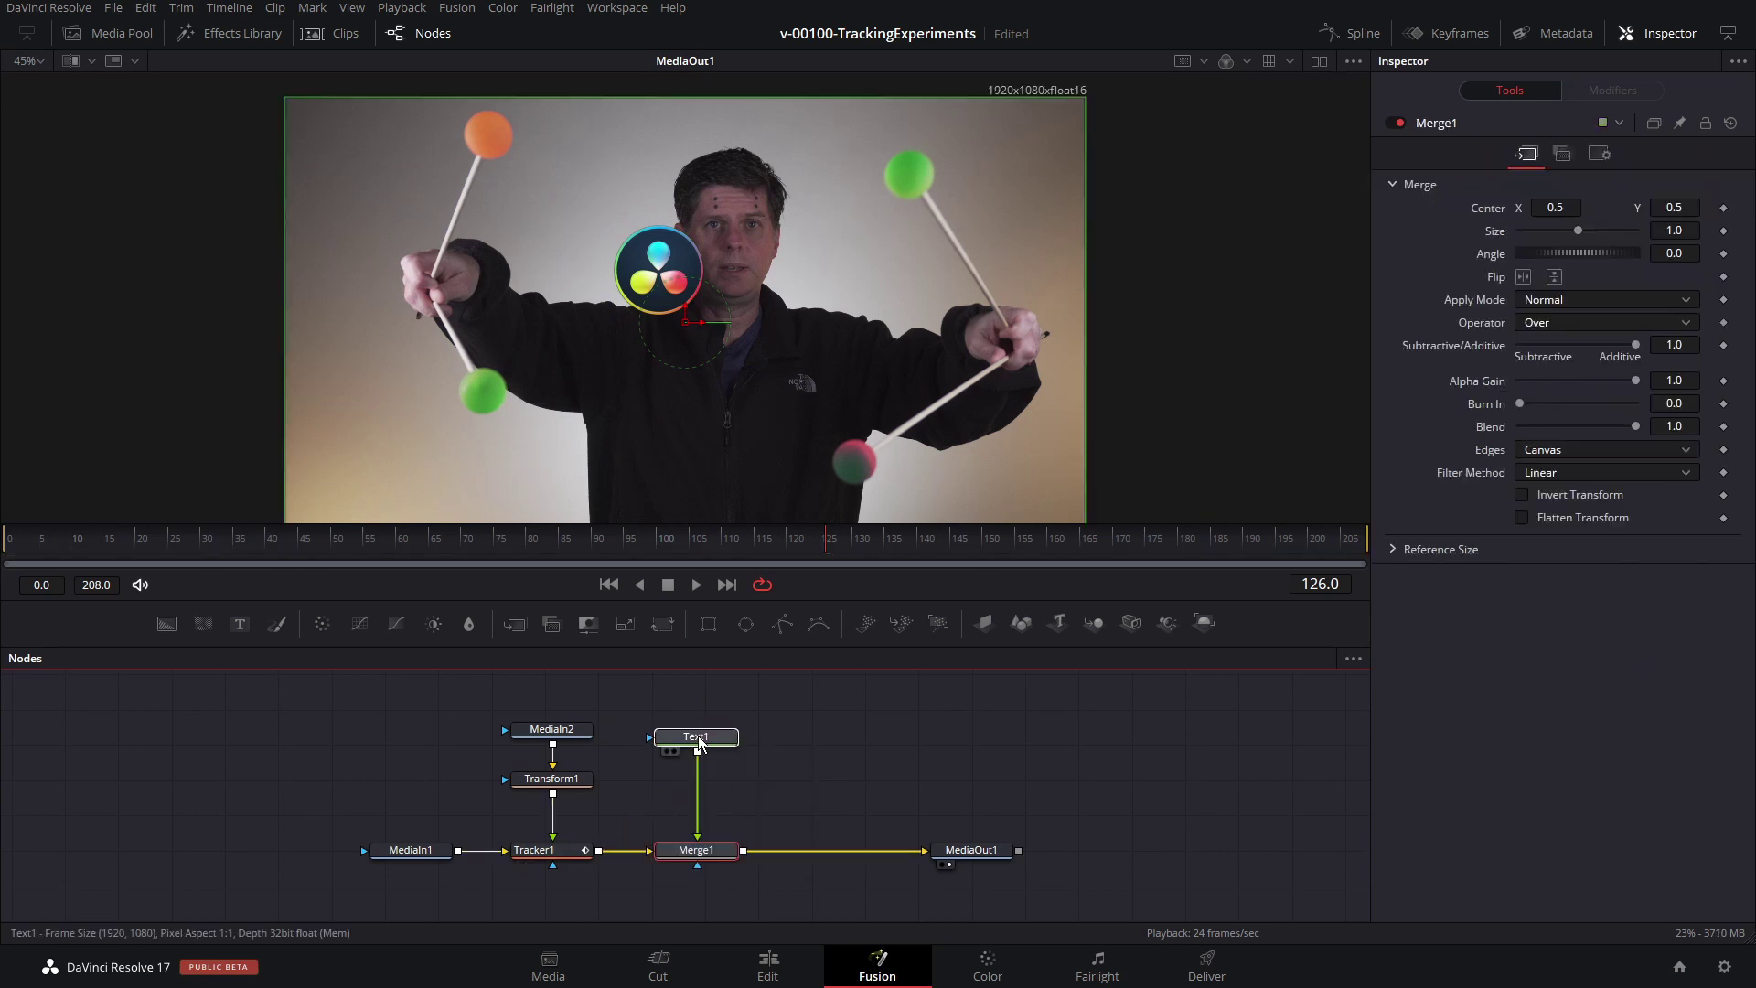
left_click(699, 737)
left_click(1439, 326)
type("TRACKER")
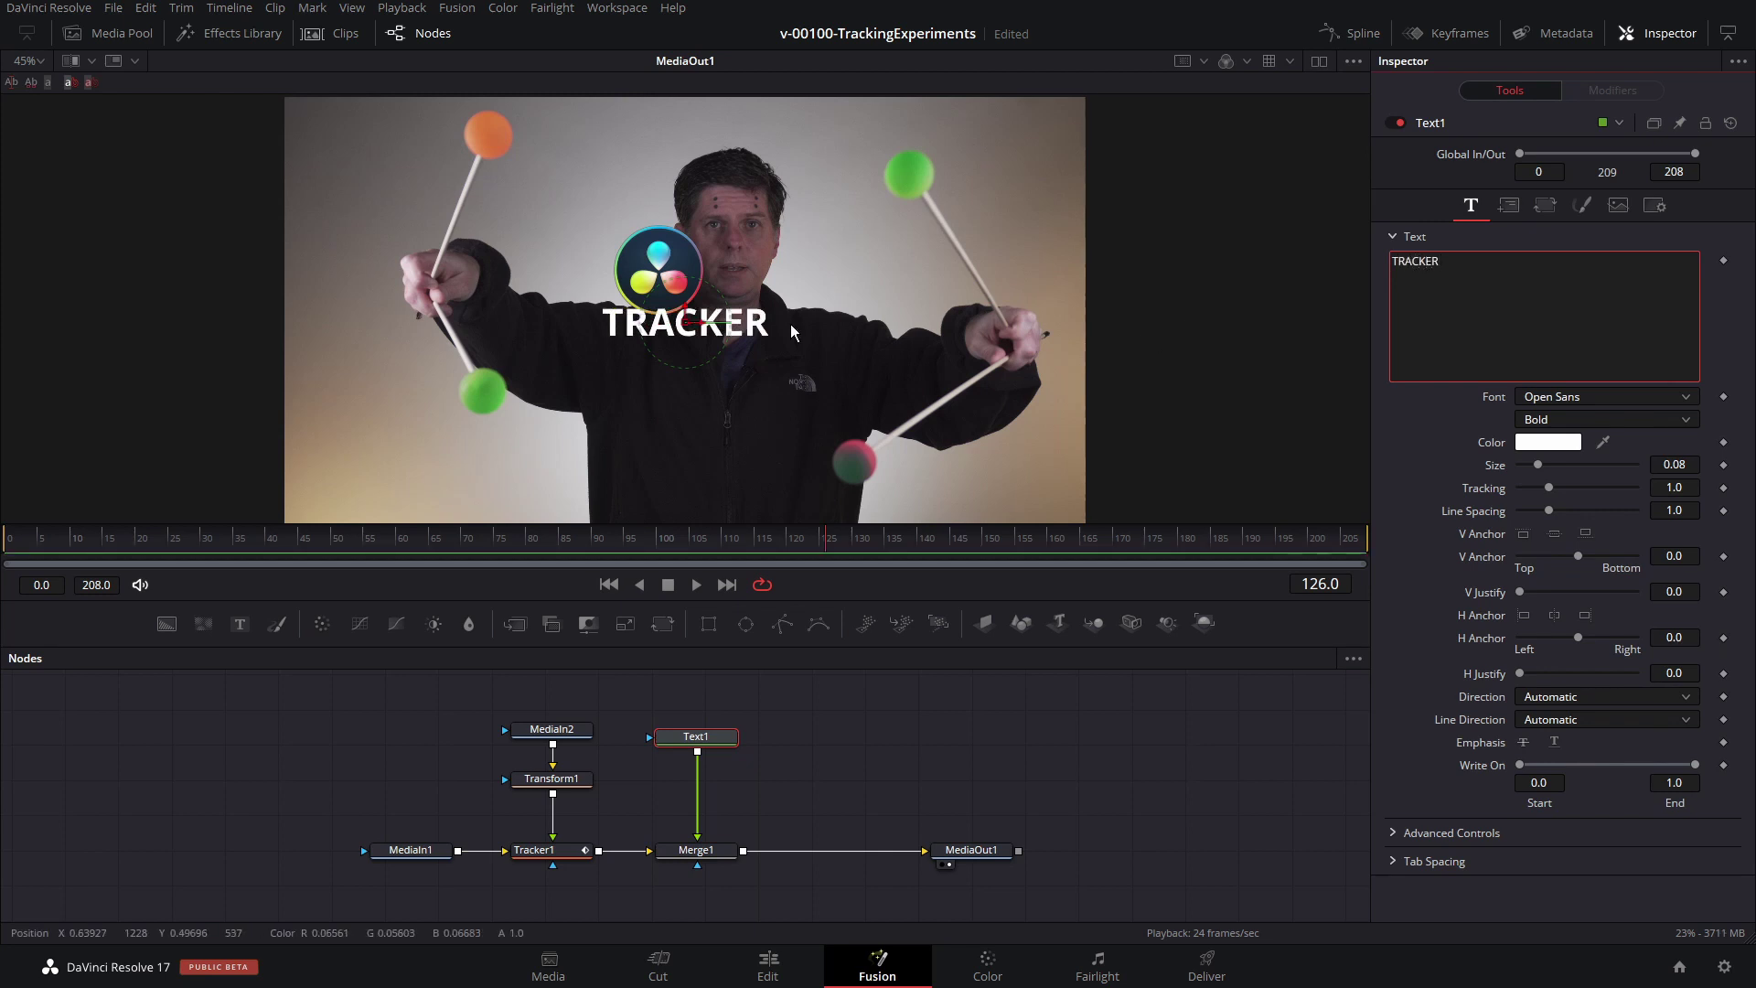
Step: Move the TRACKER text slightly down and to the right in the frame
left_click_drag(685, 321, 711, 347)
Step: Try feeding Text1 into Tracker1's foreground input instead of the logo, play the clip, and restore the original connections
left_click_drag(697, 836, 553, 847)
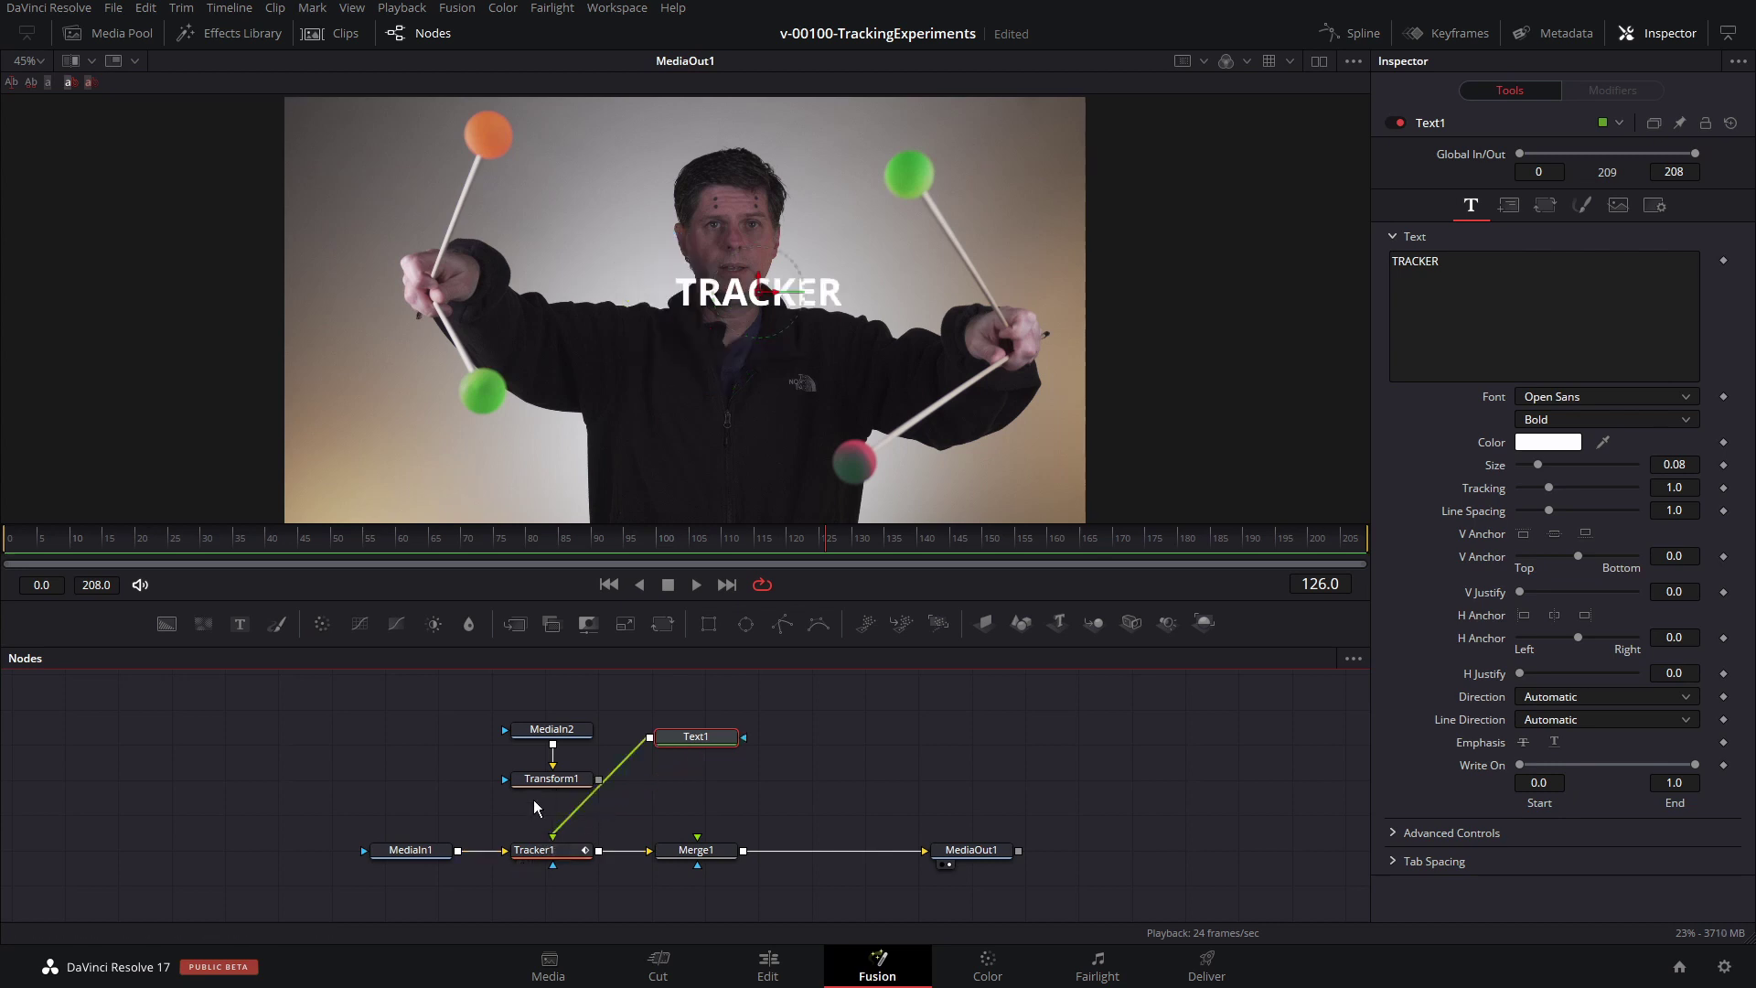
left_click(428, 548)
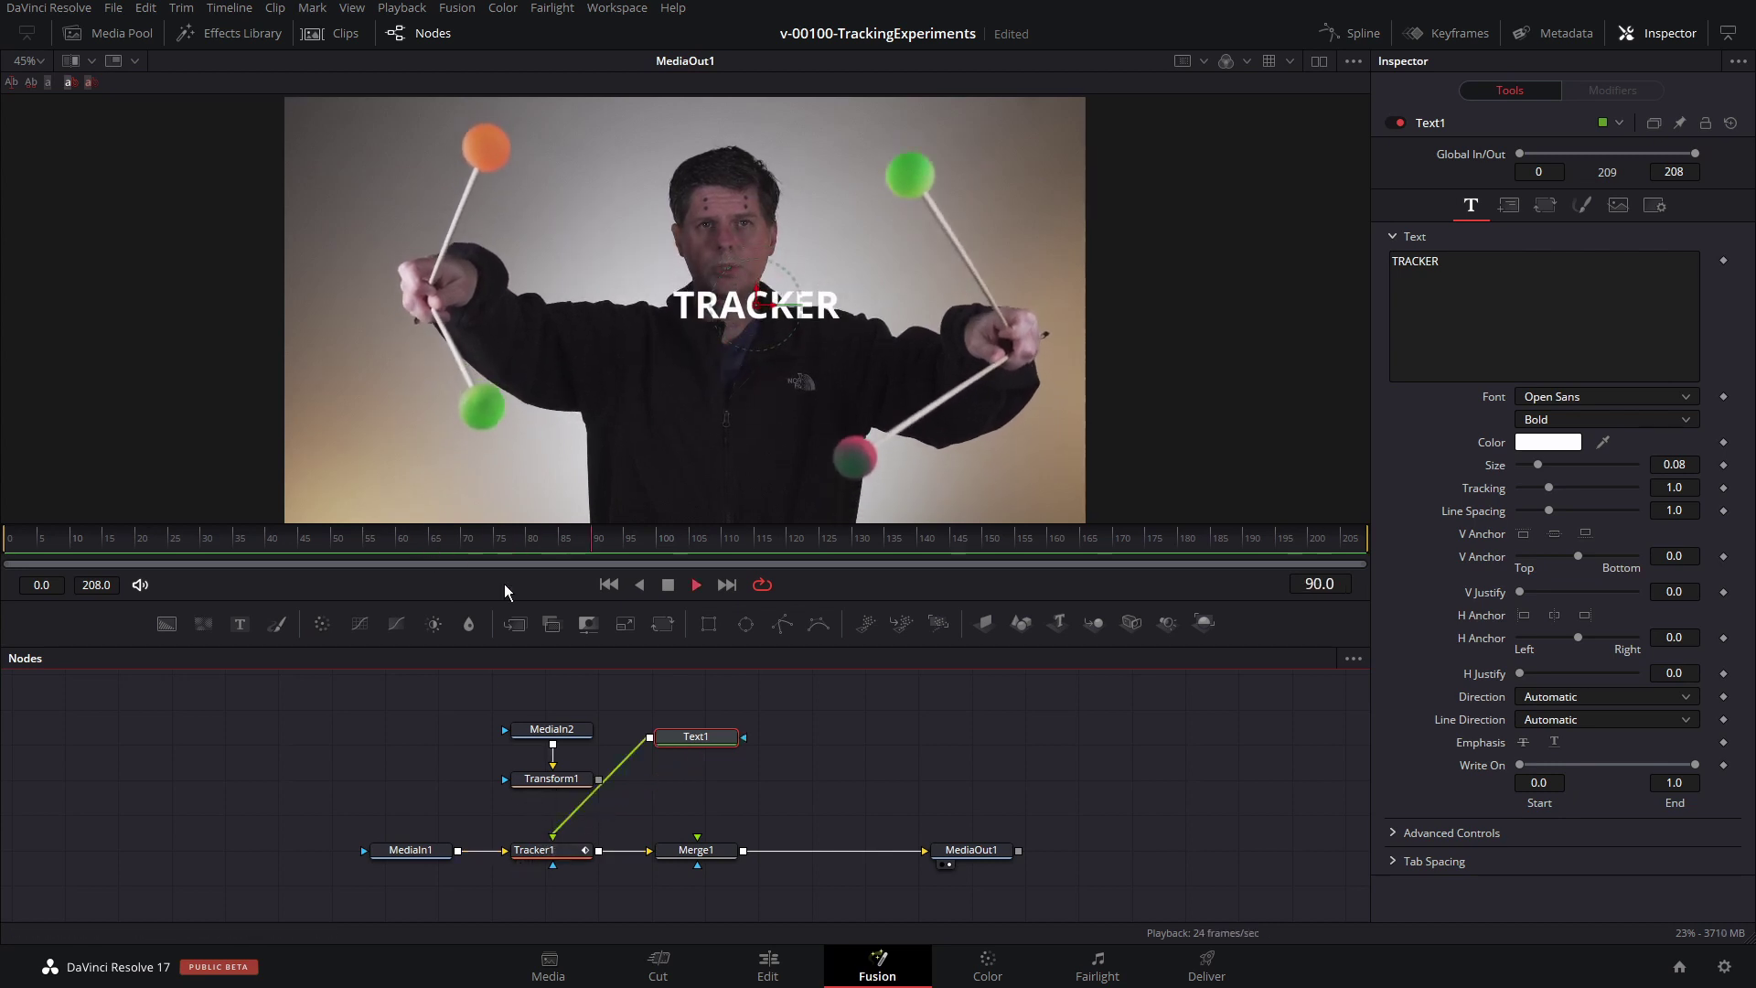
mouse_move(560, 826)
left_mouse_down()
mouse_move(671, 814)
mouse_move(552, 847)
left_mouse_up()
Step: Insert a Transform node between Text1 and Merge1, and show Tracker1's tracker settings
left_click_drag(743, 737, 700, 782)
left_click(663, 624)
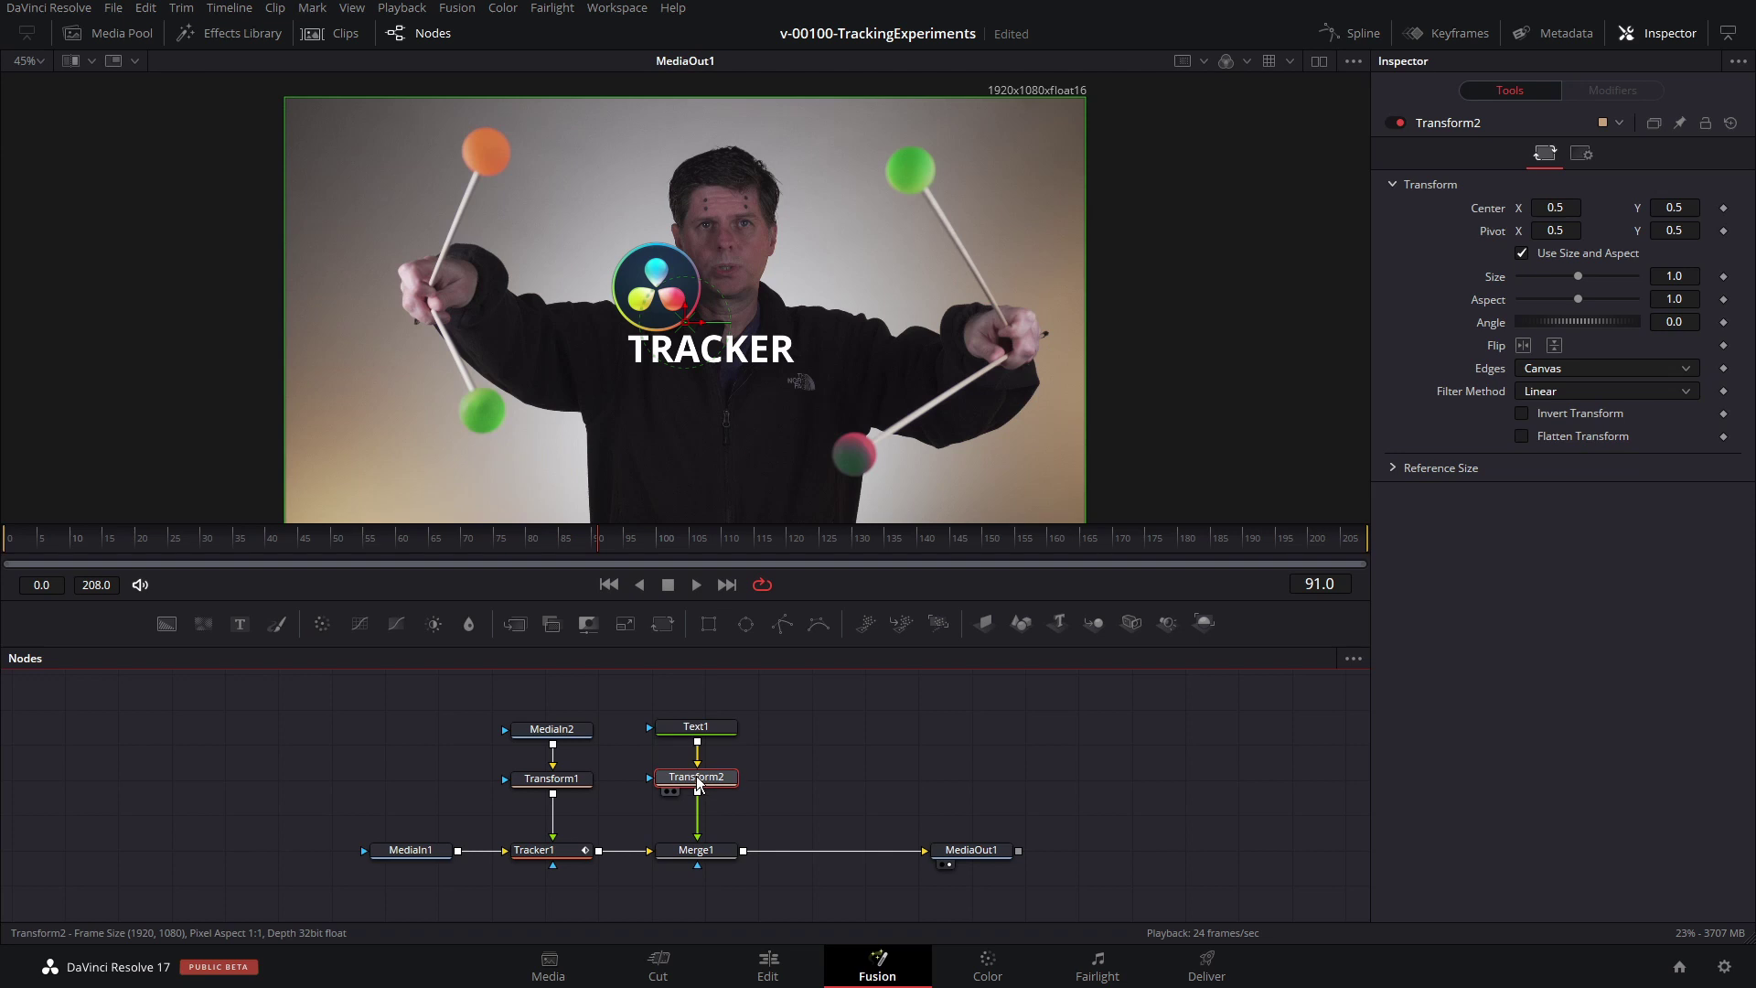
left_click(534, 850)
left_click(571, 783)
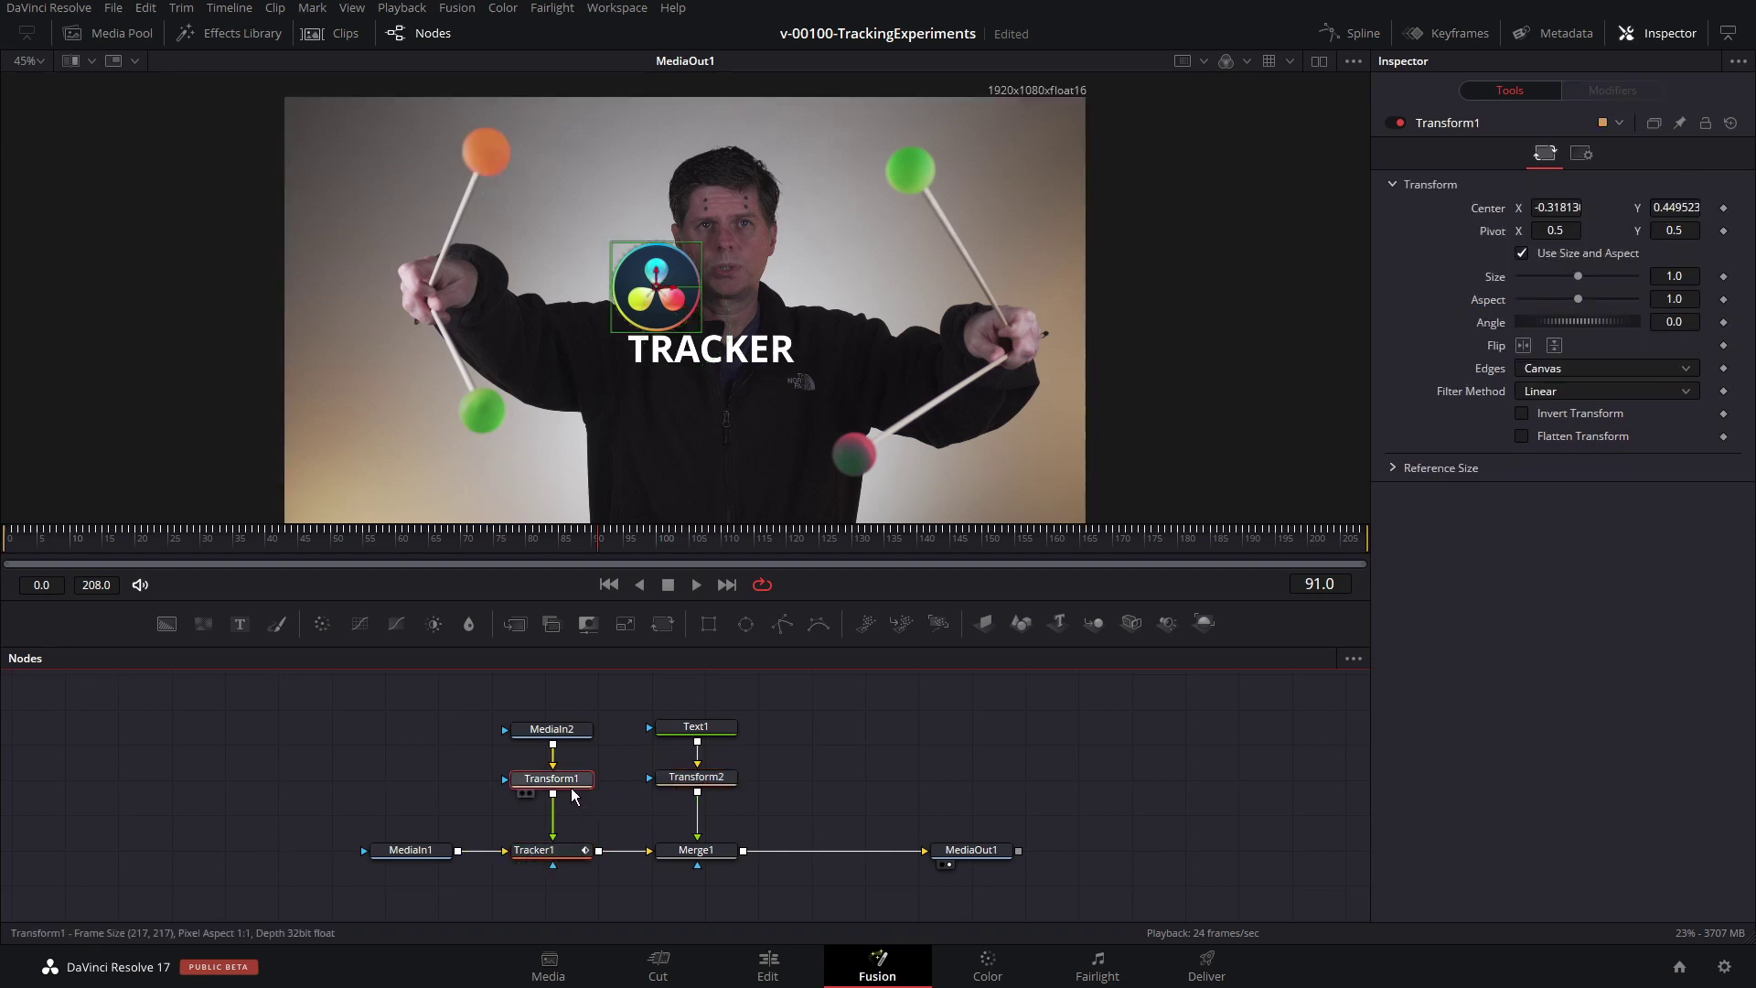
left_click(551, 854)
left_click(1509, 154)
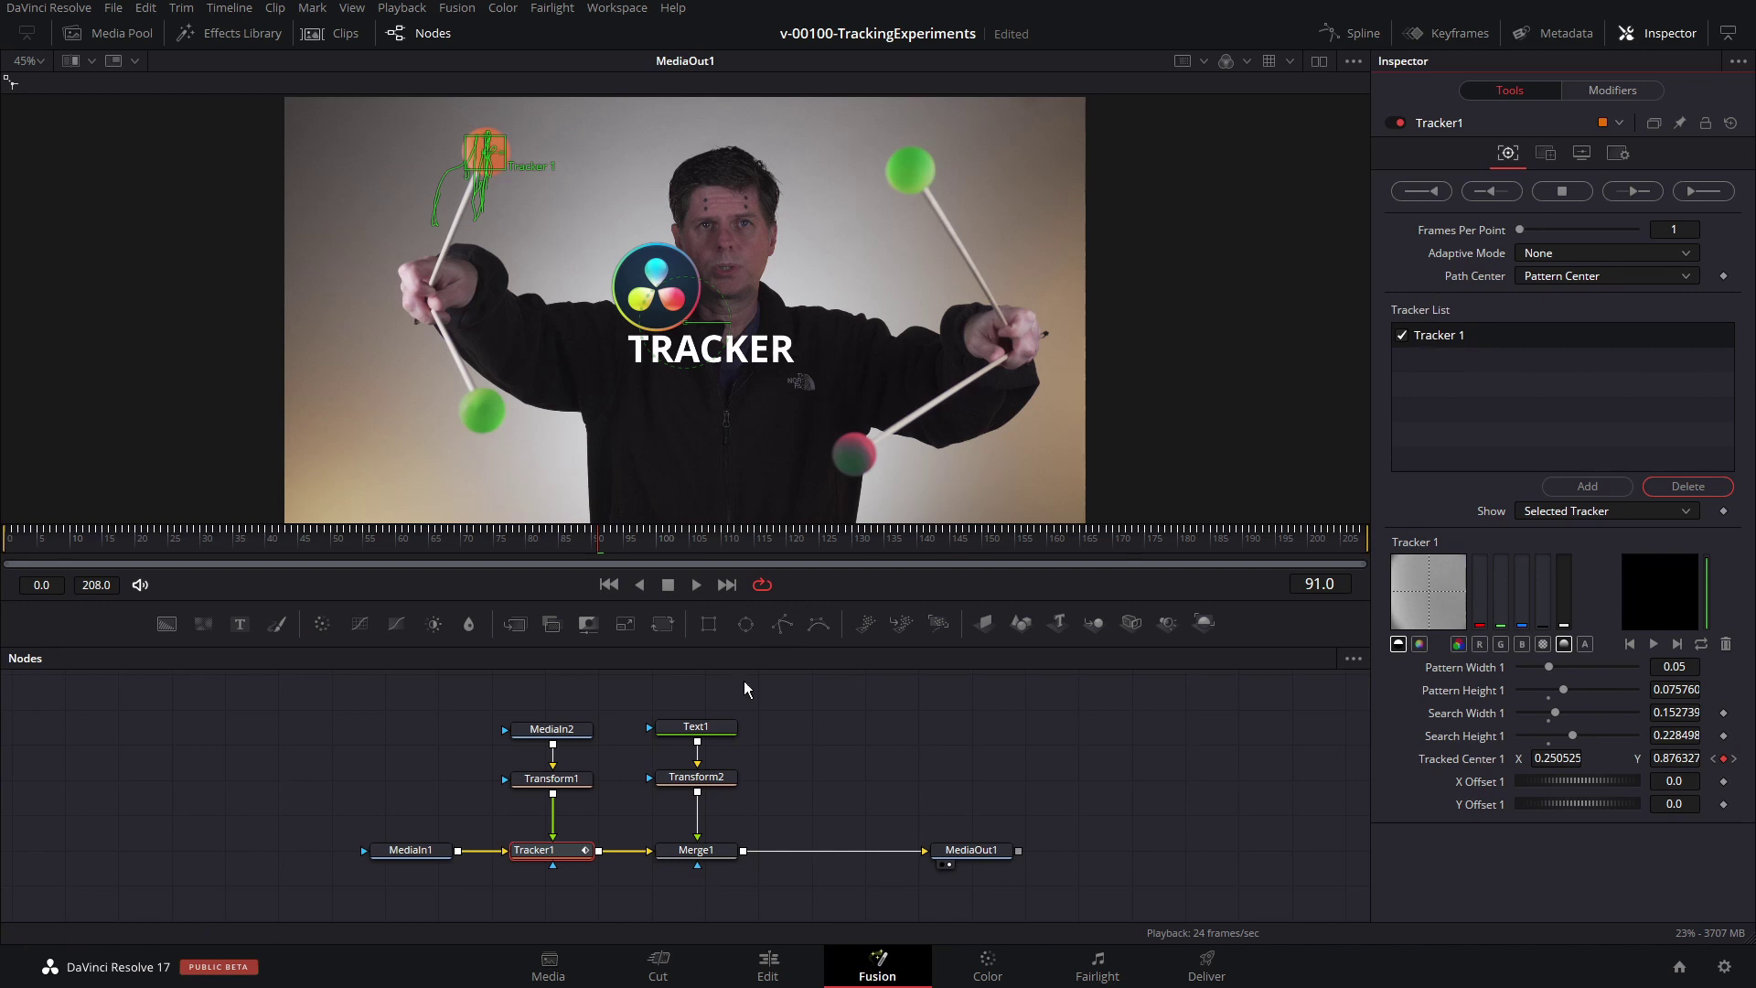
Step: Connect the Center of Transform2 to Tracker1Tracker1Path and play the clip to check the text's motion
left_click(711, 779)
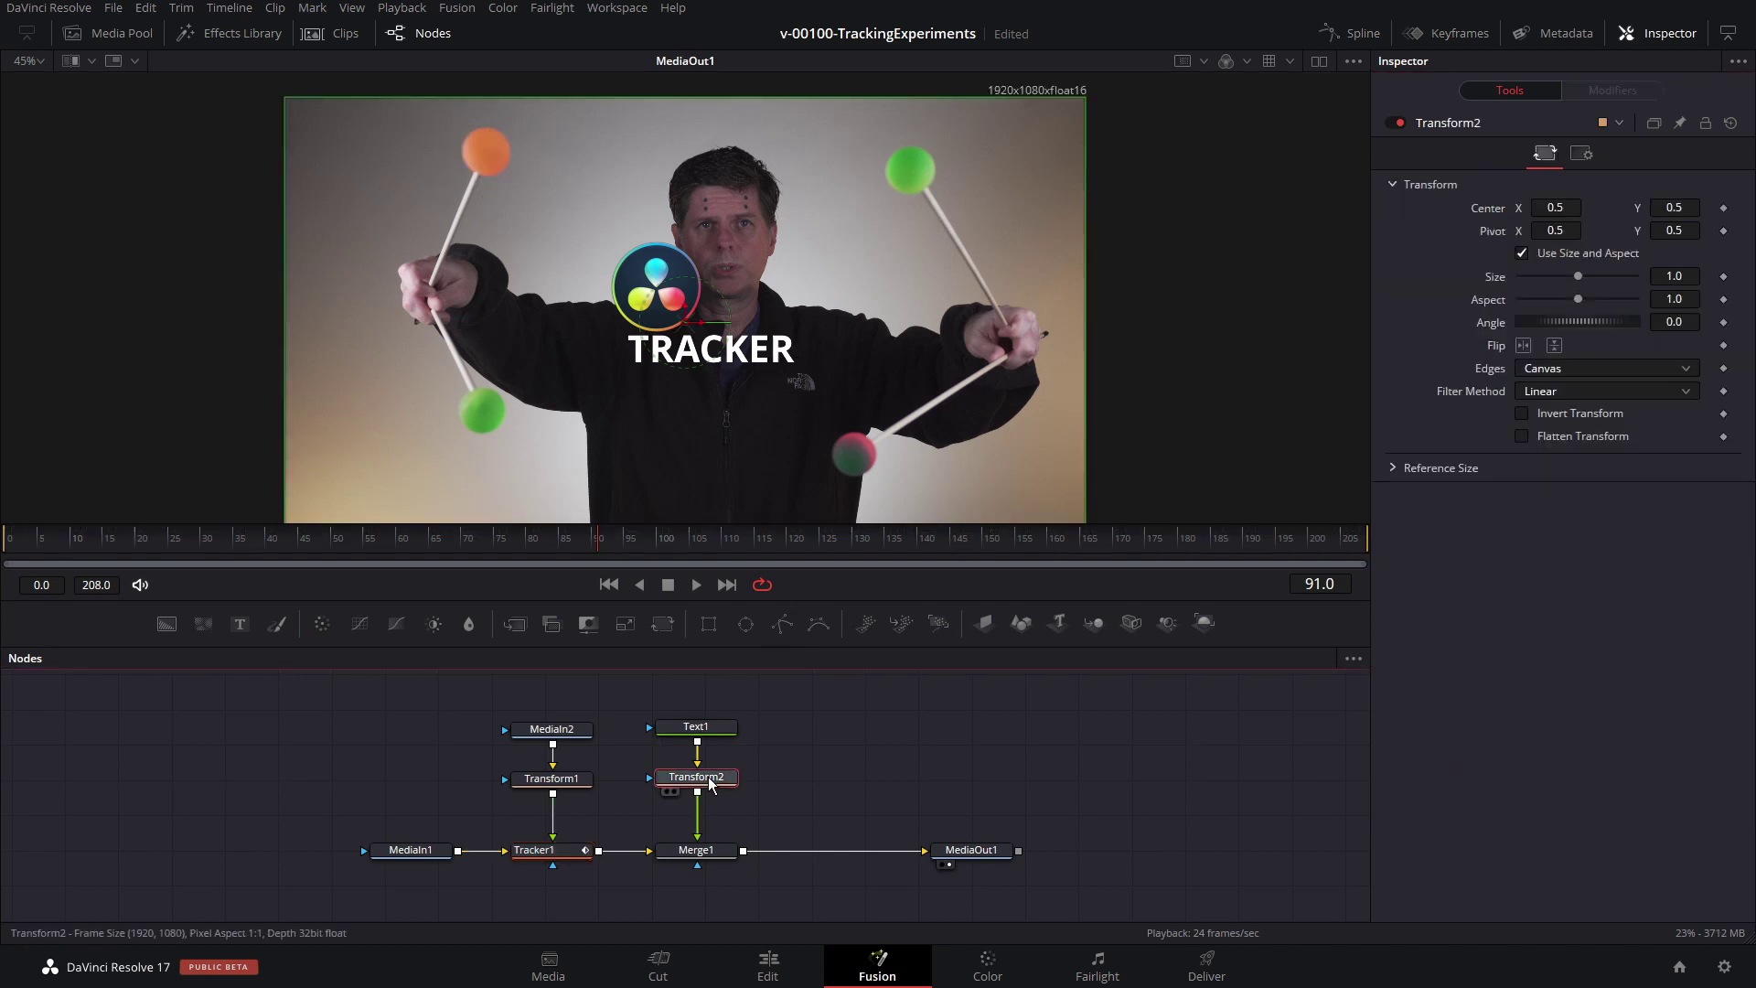
right_click(1485, 213)
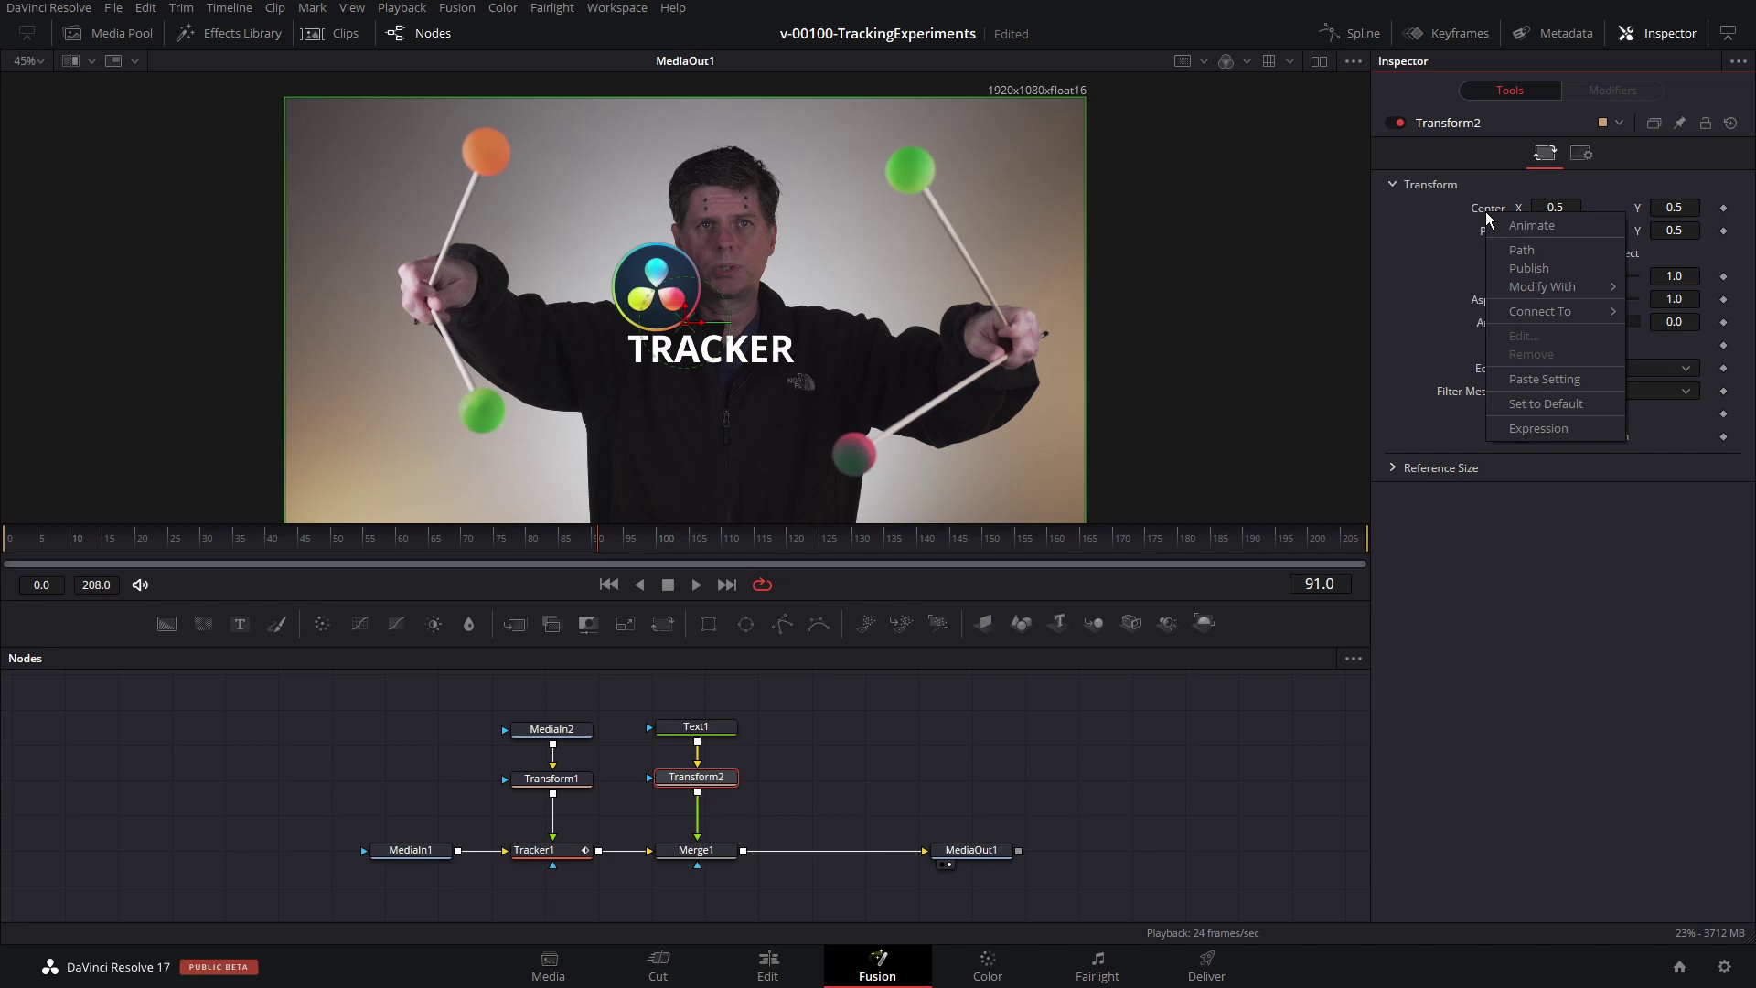
mouse_move(1540, 312)
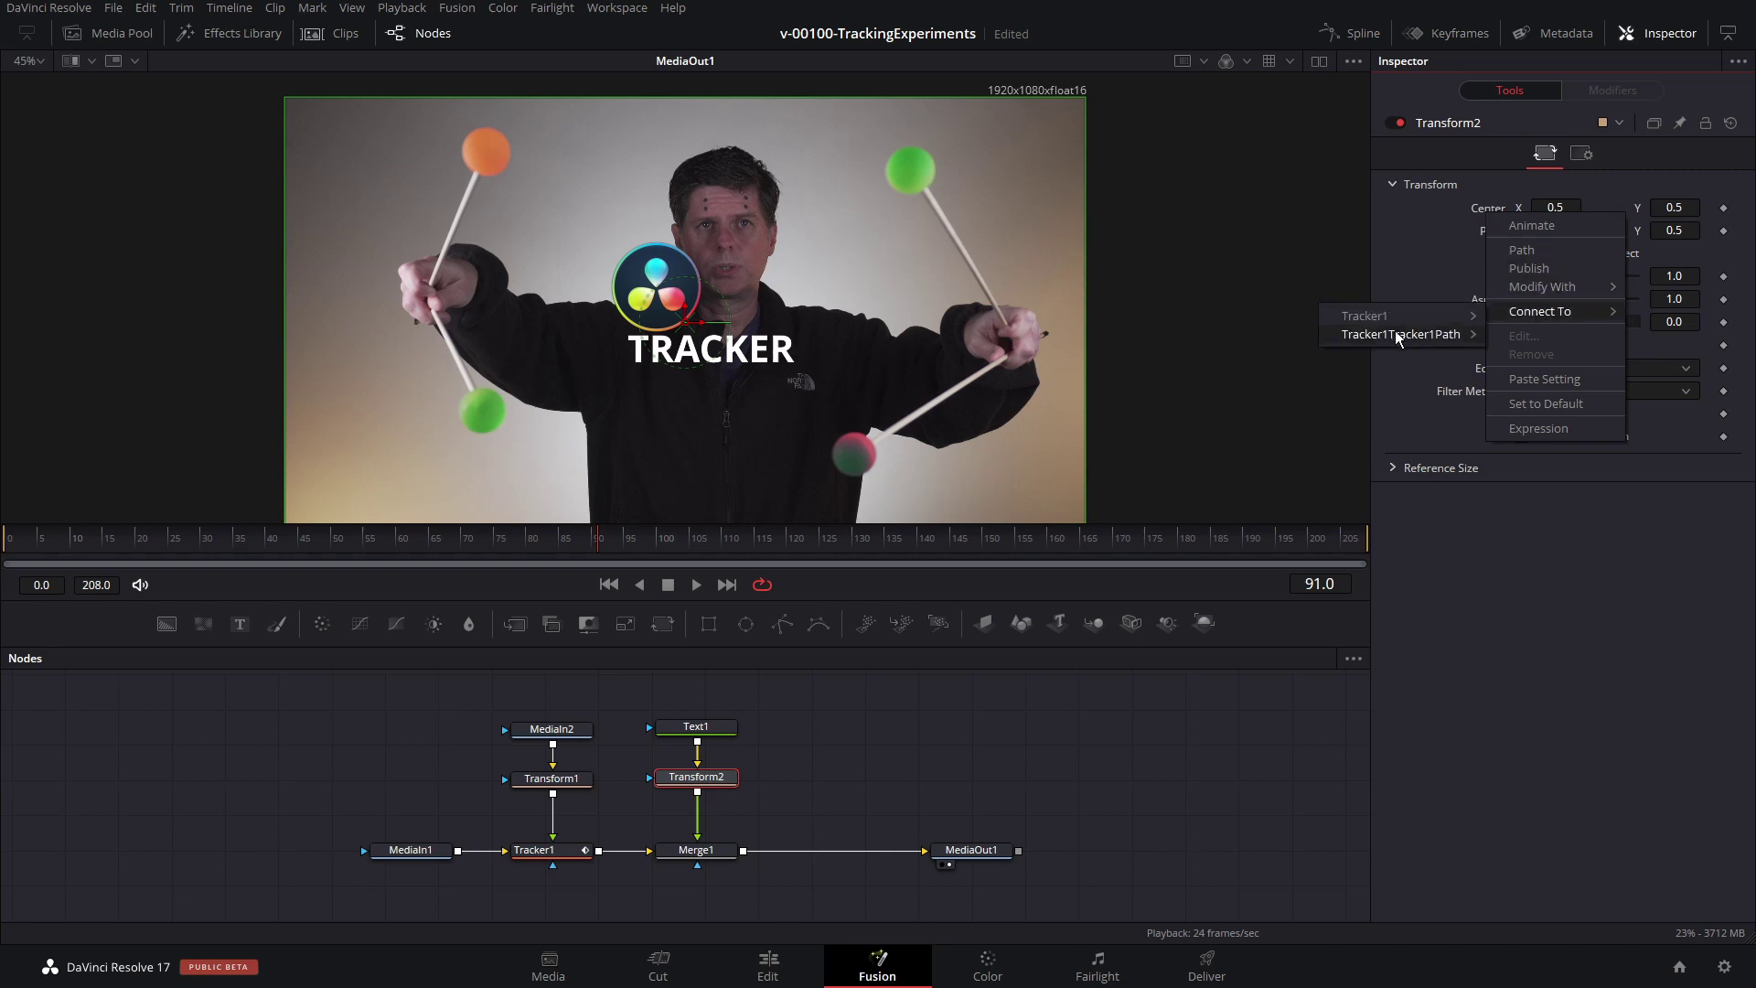
mouse_move(1392, 339)
left_click(1556, 342)
left_click_drag(469, 546, 395, 545)
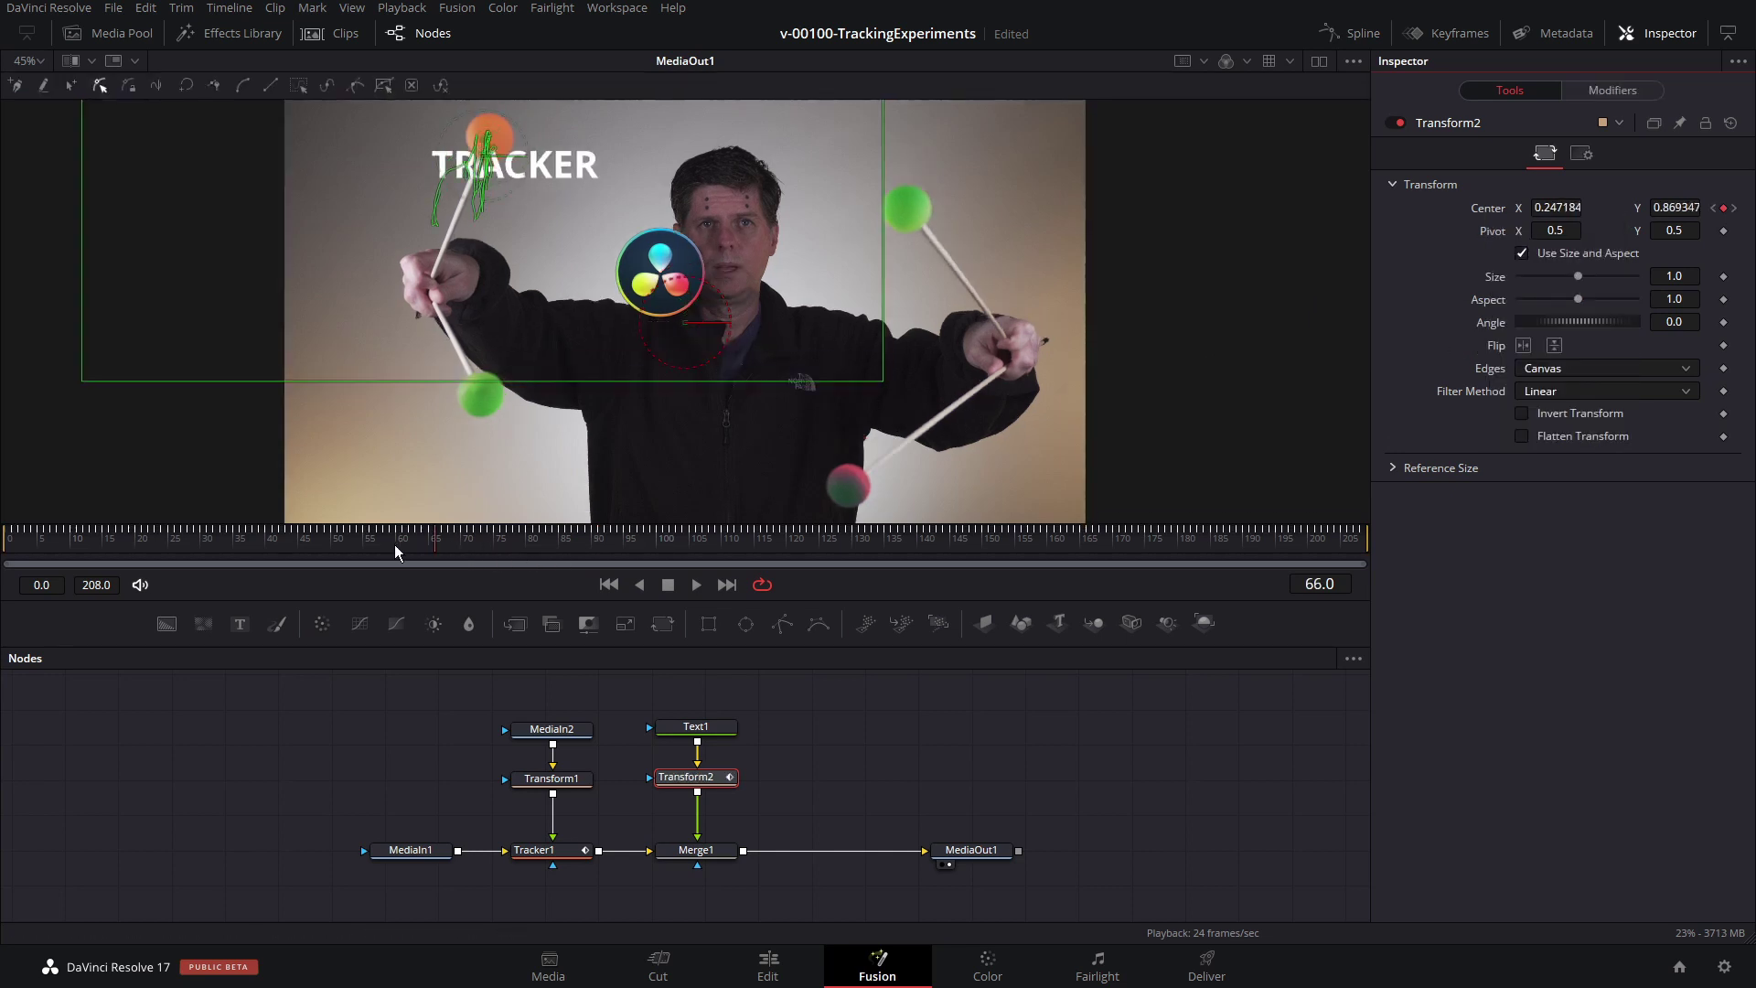
key("space")
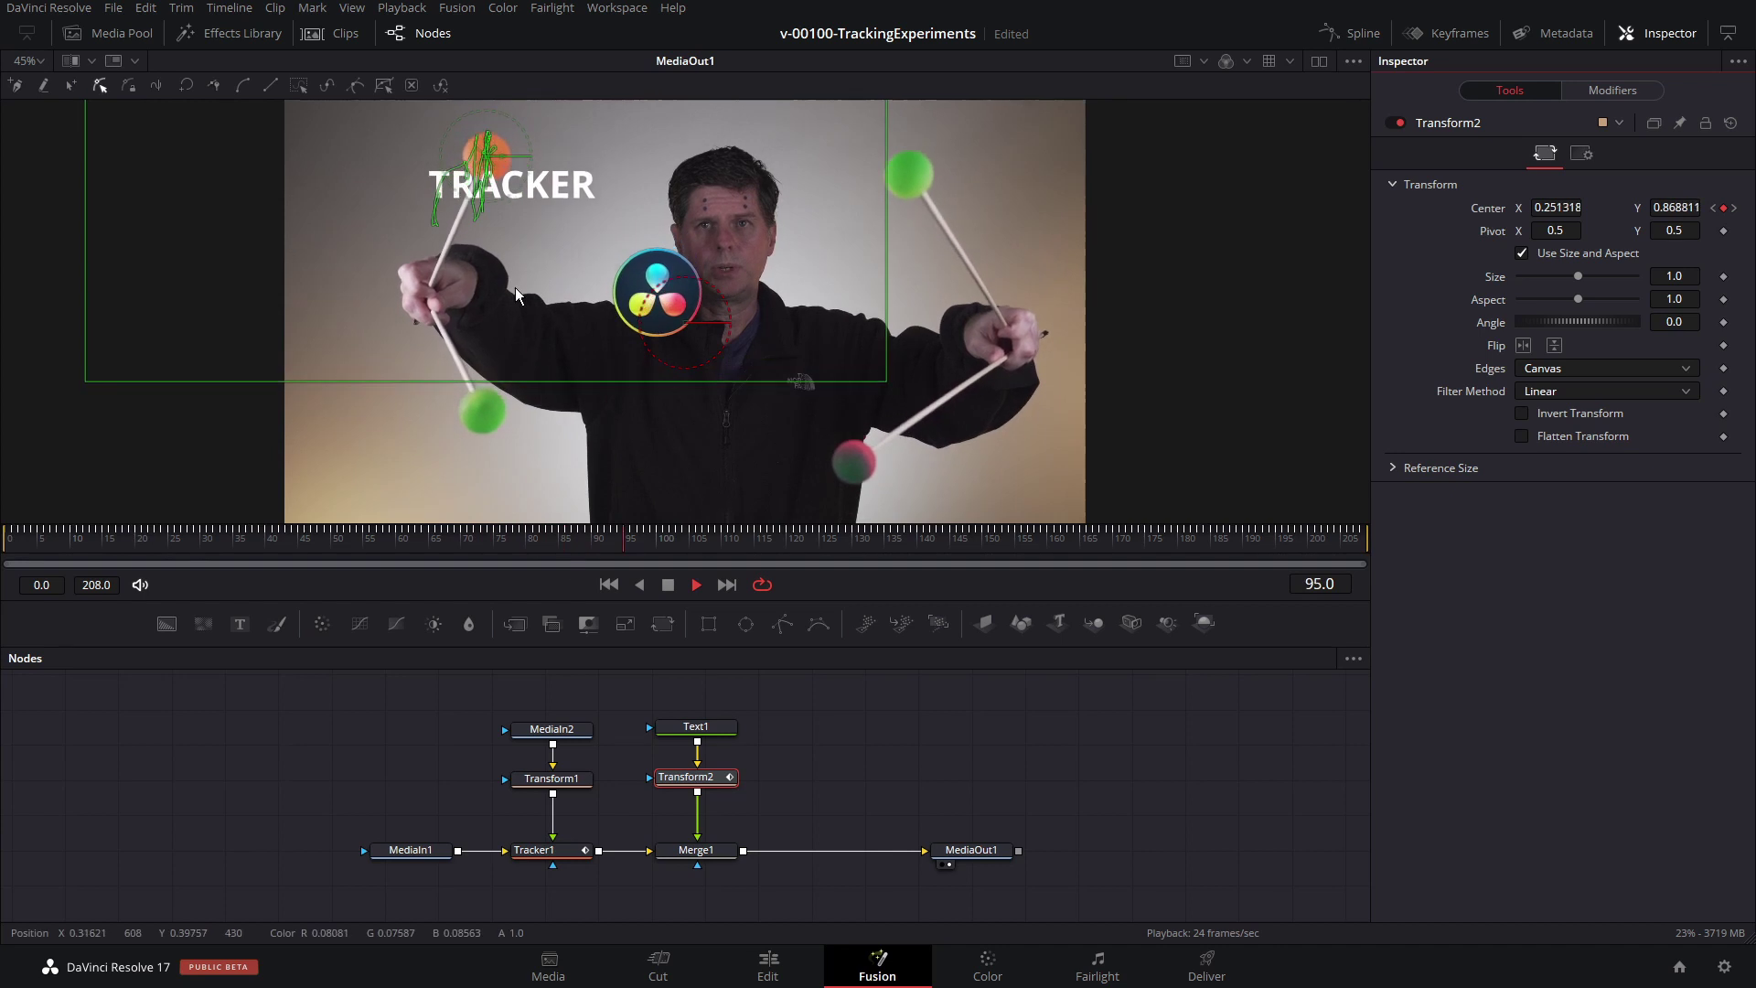
key("space")
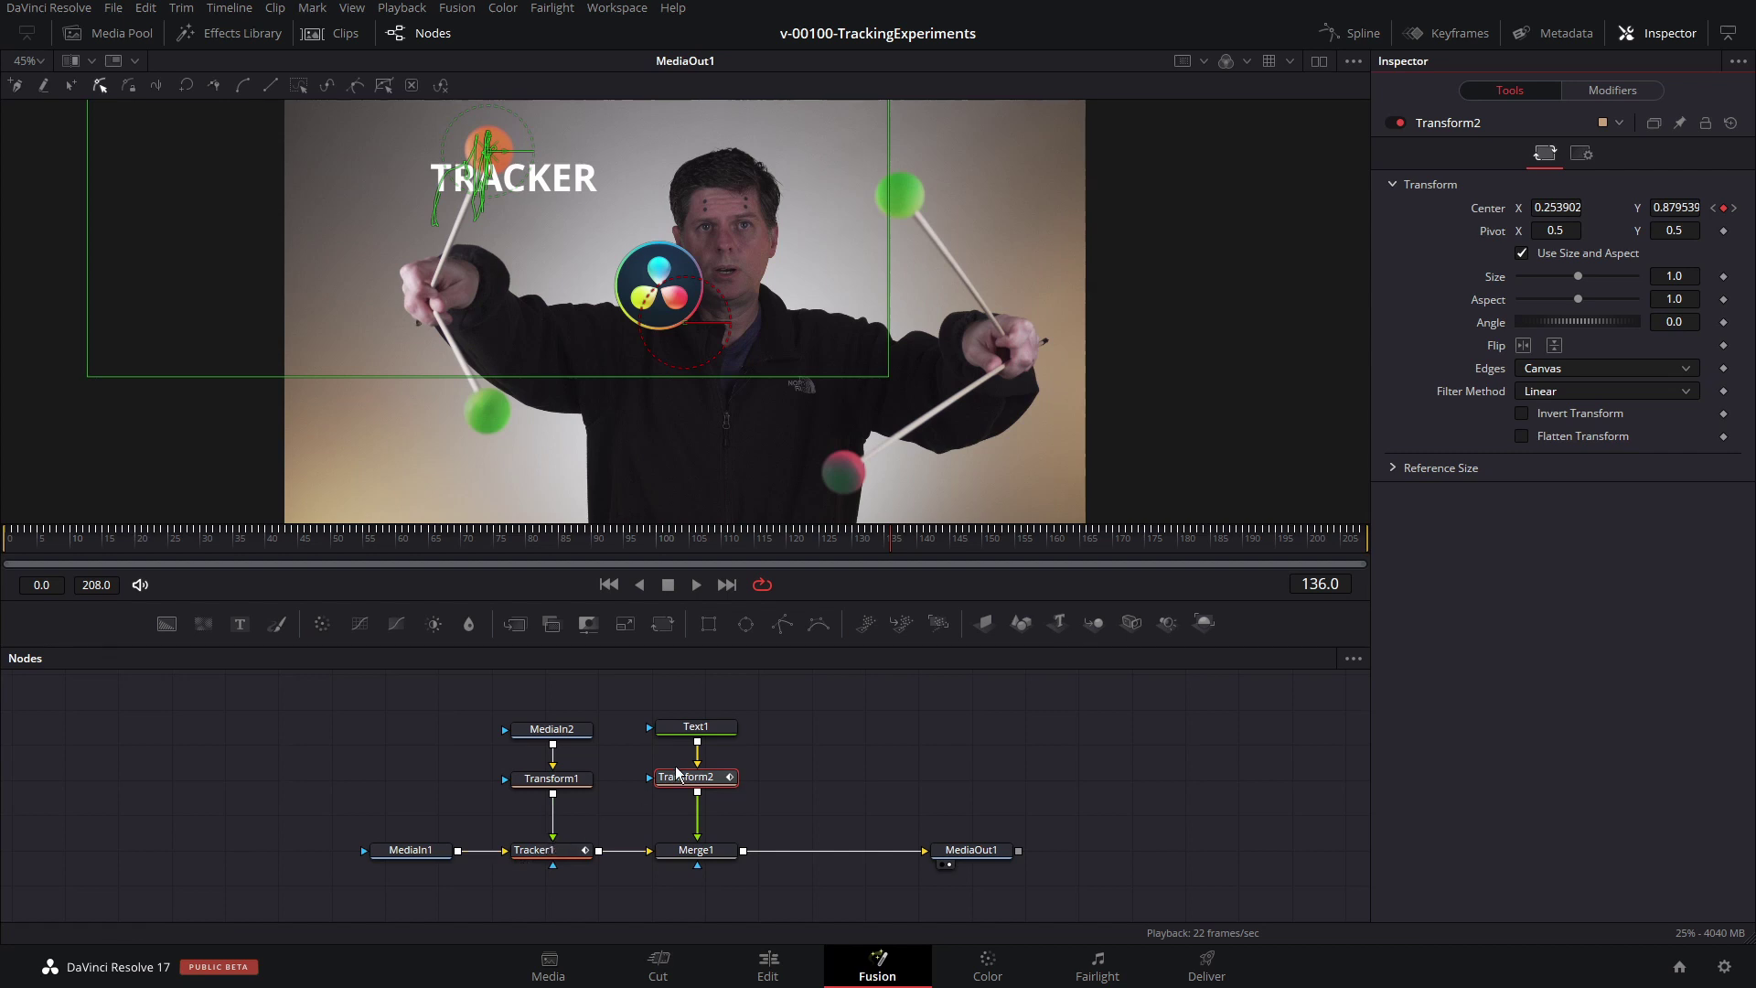
Step: Make room below Transform2 and insert another Transform node between it and Merge1
right_click(1494, 215)
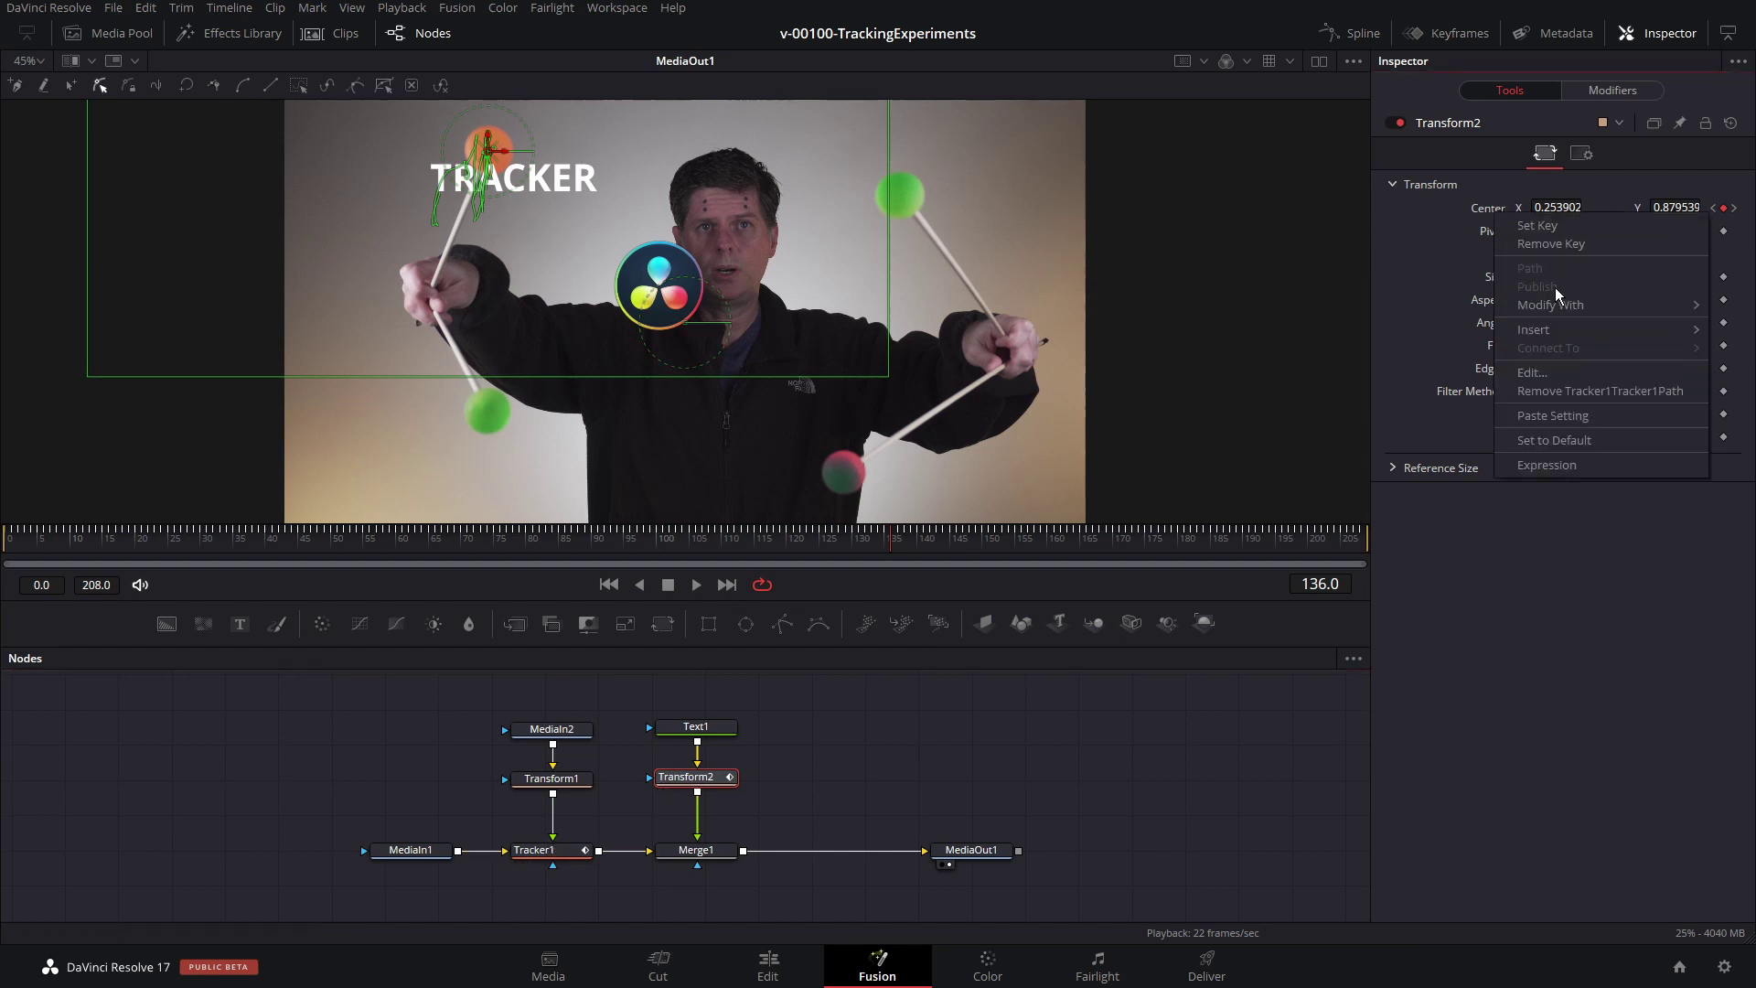
left_click(1439, 275)
left_click_drag(701, 728, 701, 712)
left_click_drag(705, 779, 705, 763)
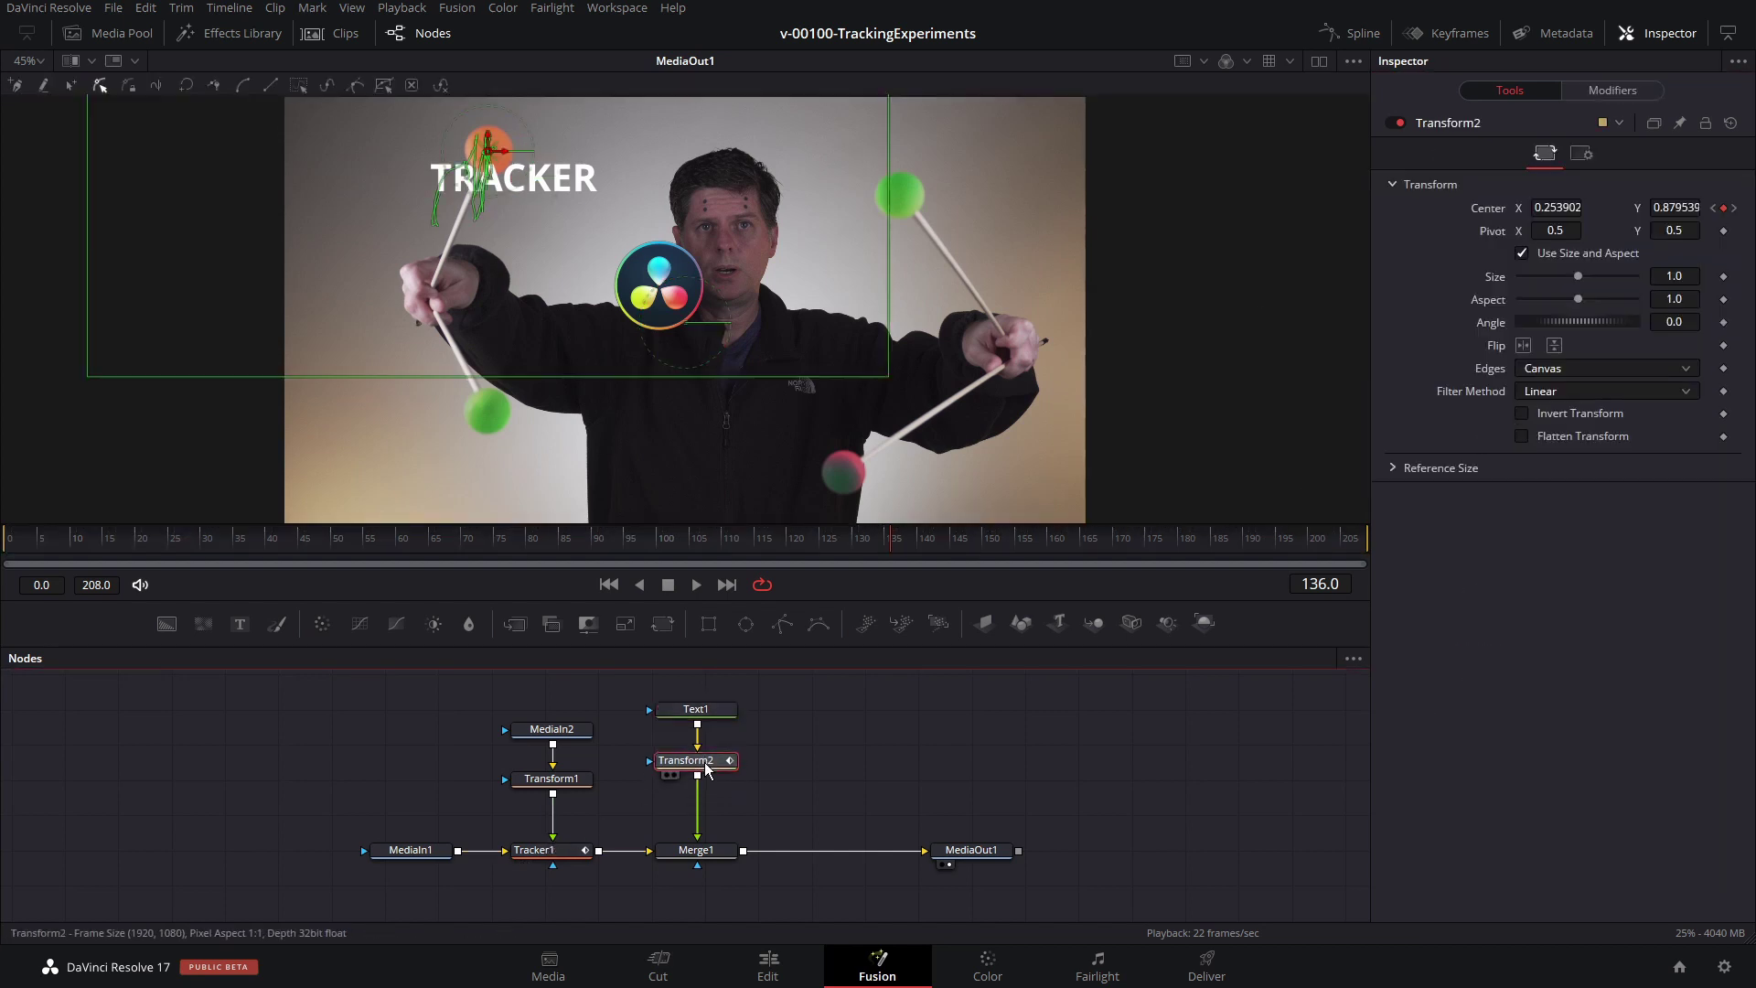
left_click(668, 629)
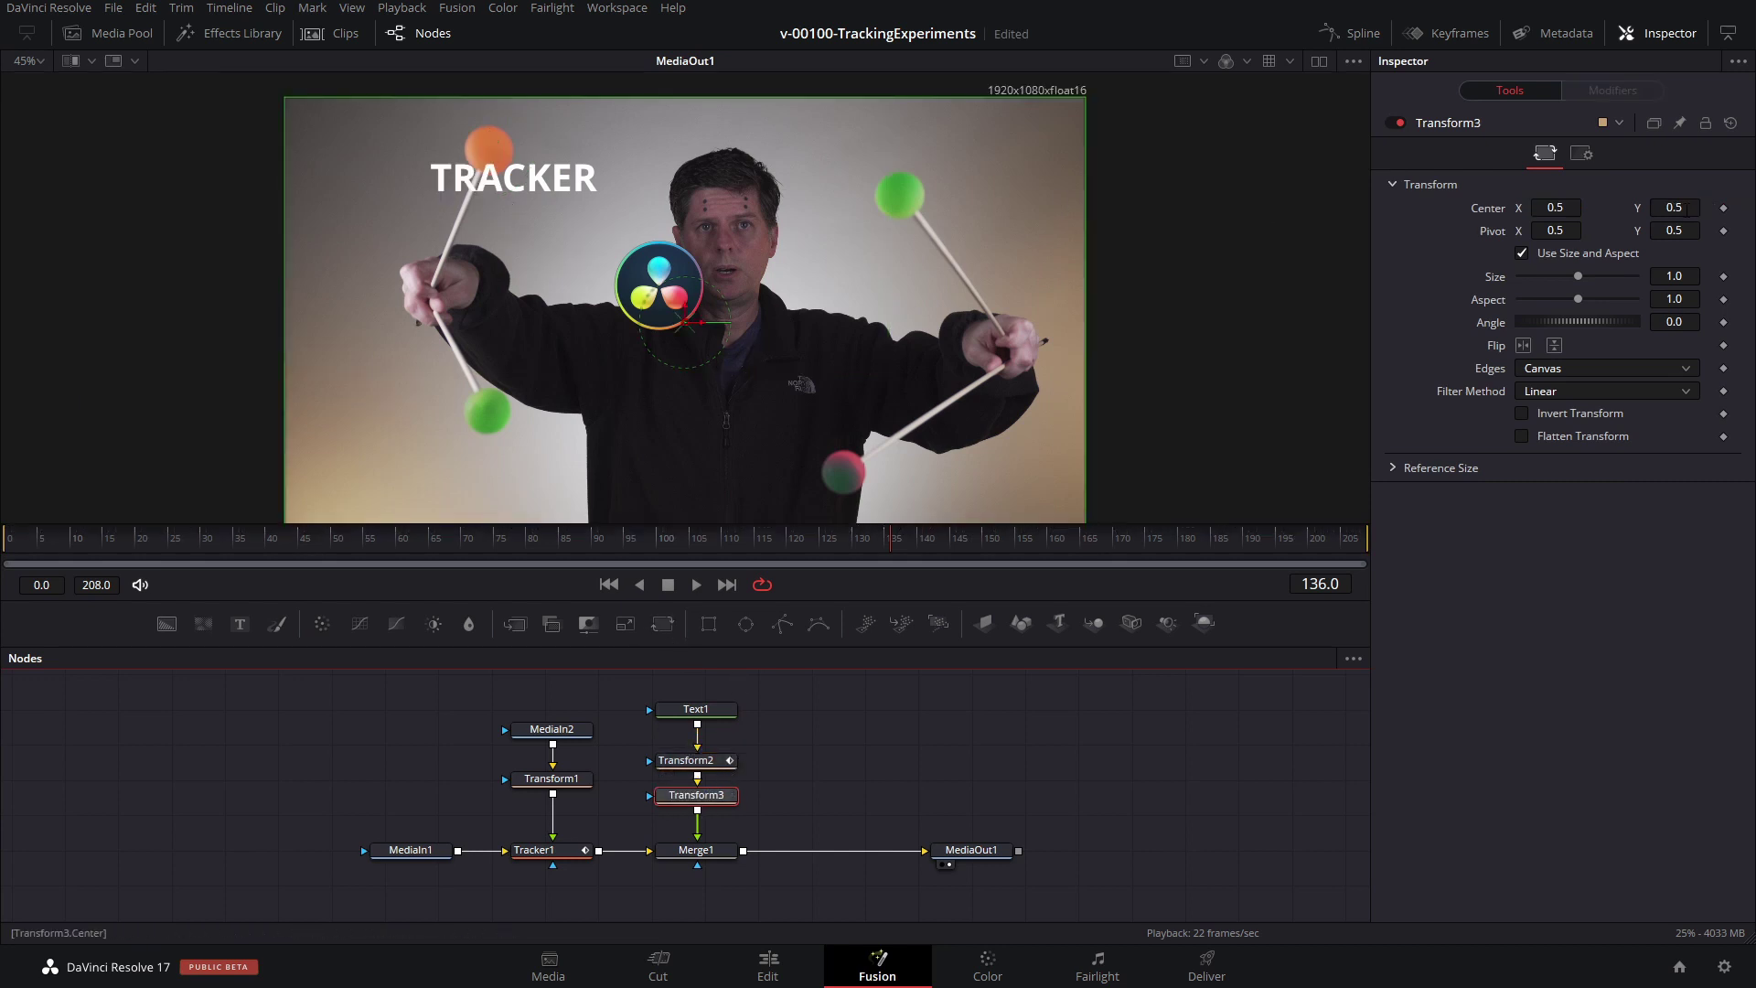
Step: Offset the text by setting Transform3's Center to X 0.44, Y 0.403, and play the clip
left_click_drag(1674, 208, 1501, 209)
left_click(456, 541)
key("space")
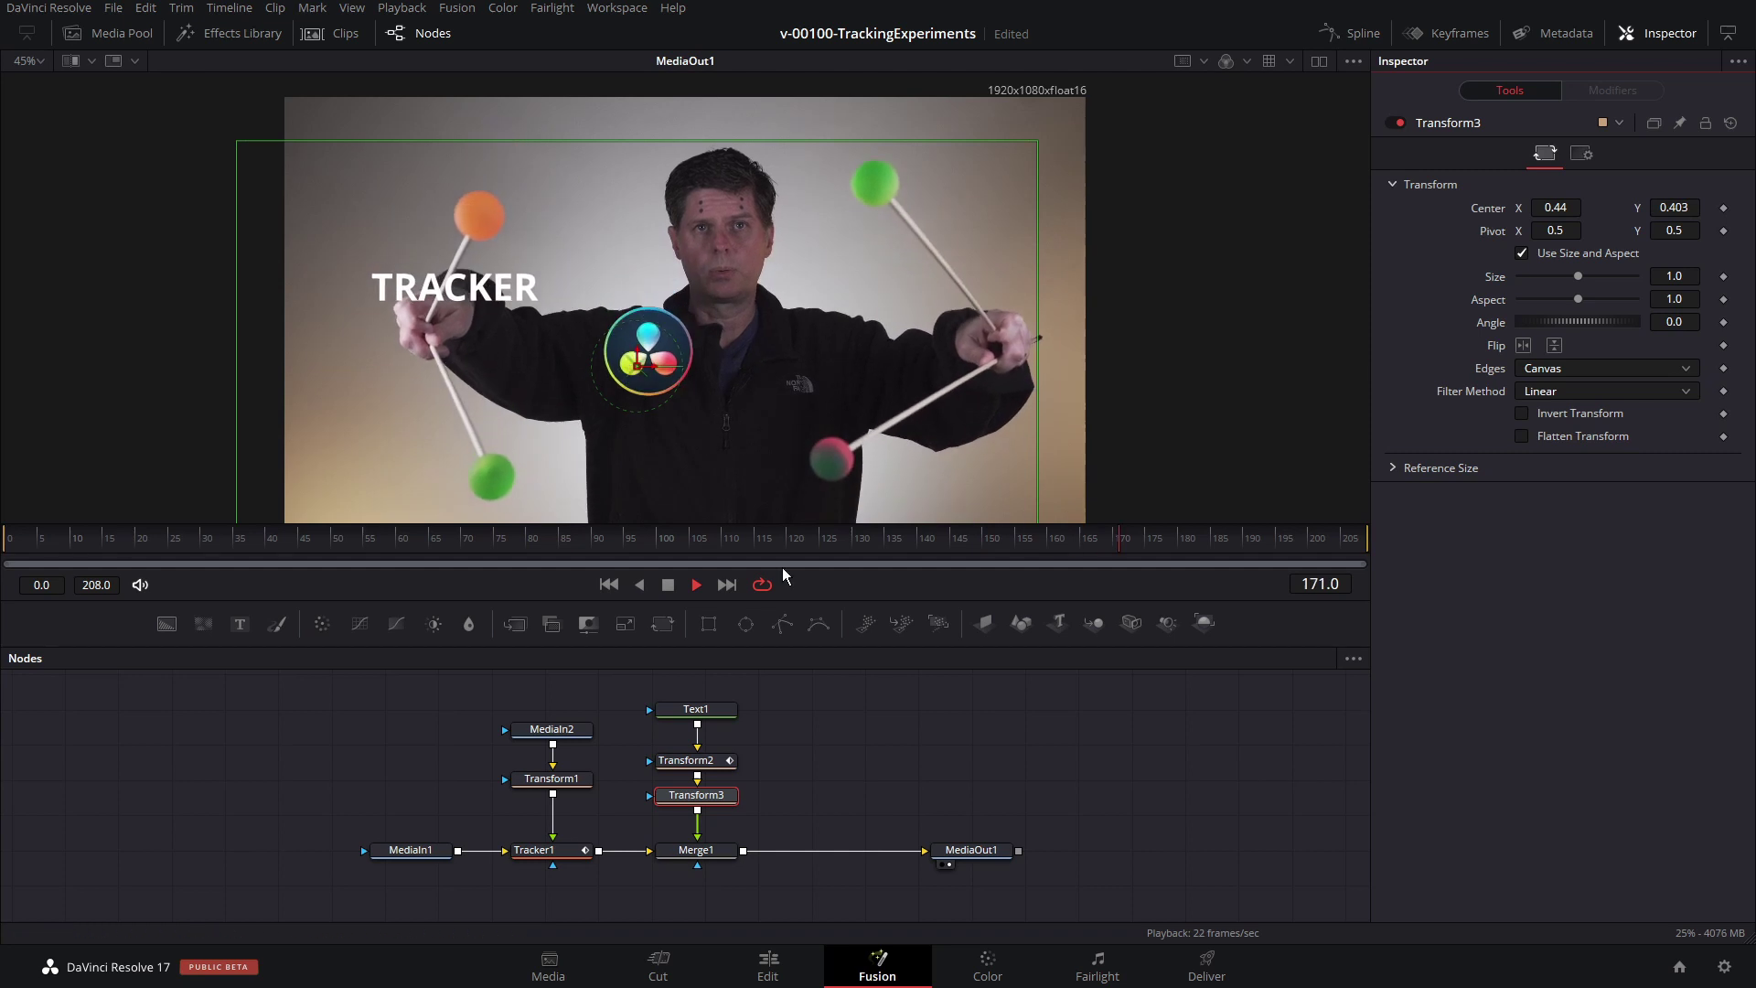
key("space")
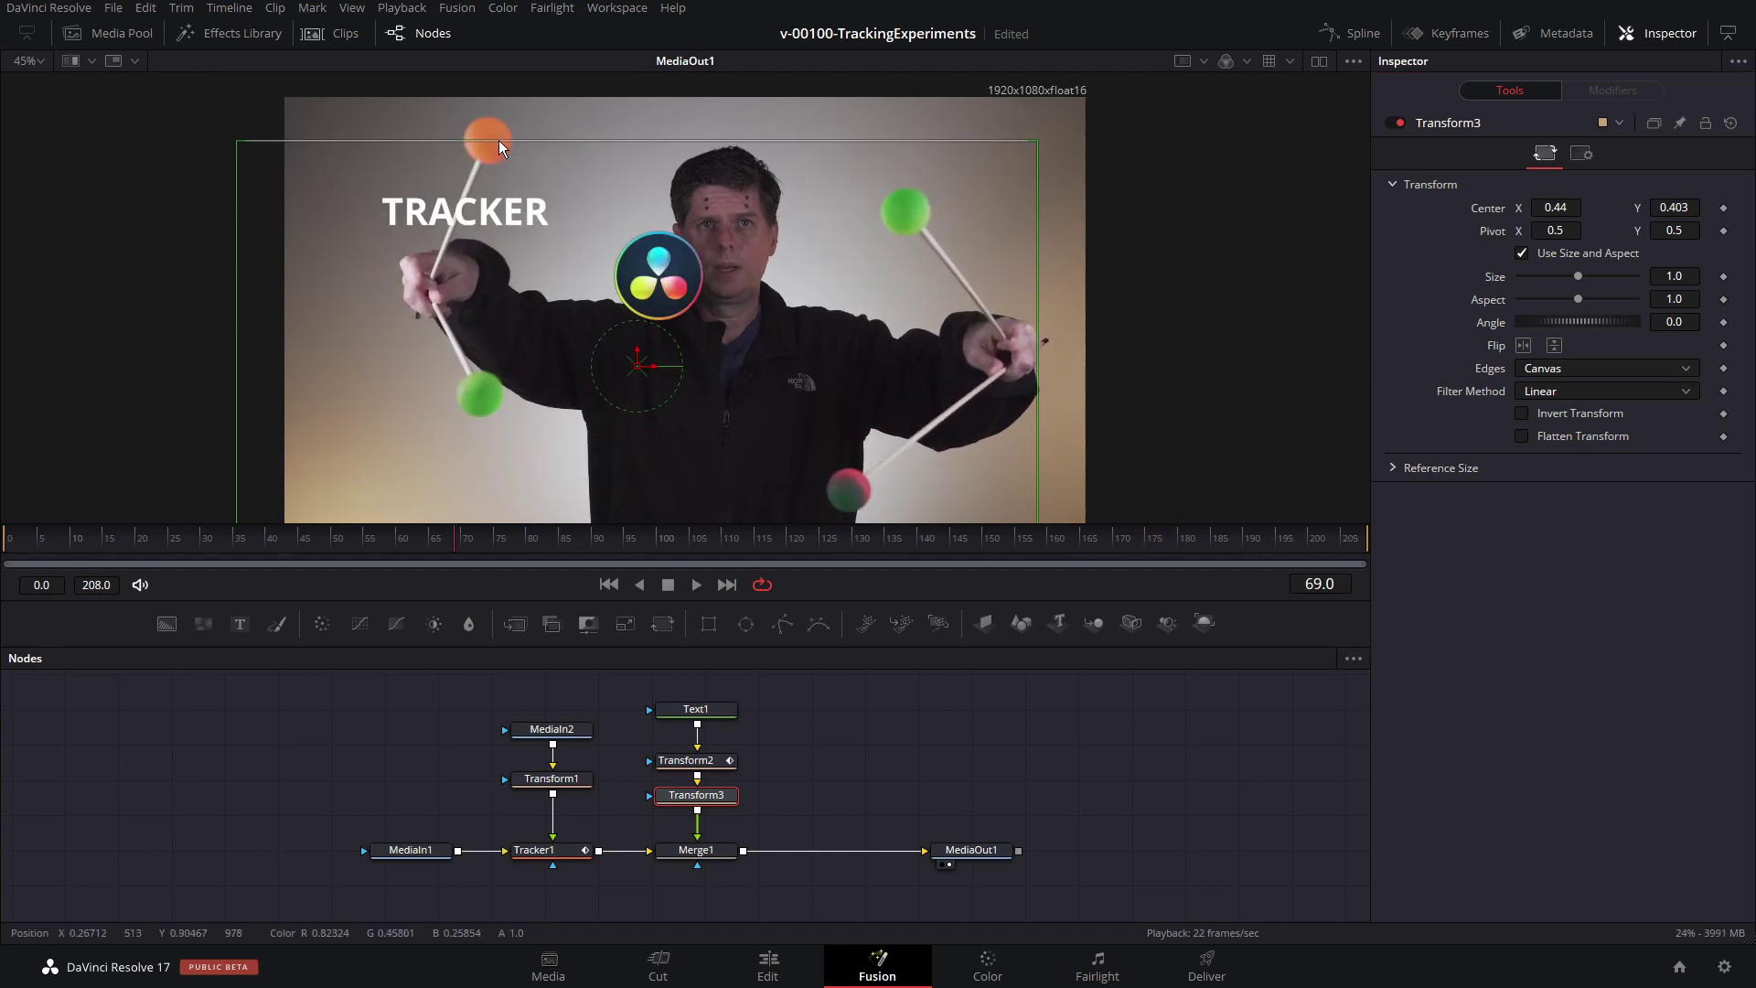
Step: Disconnect the logo's Transform1 from Tracker1 and the text's Transform3 from Merge1
left_click(538, 855)
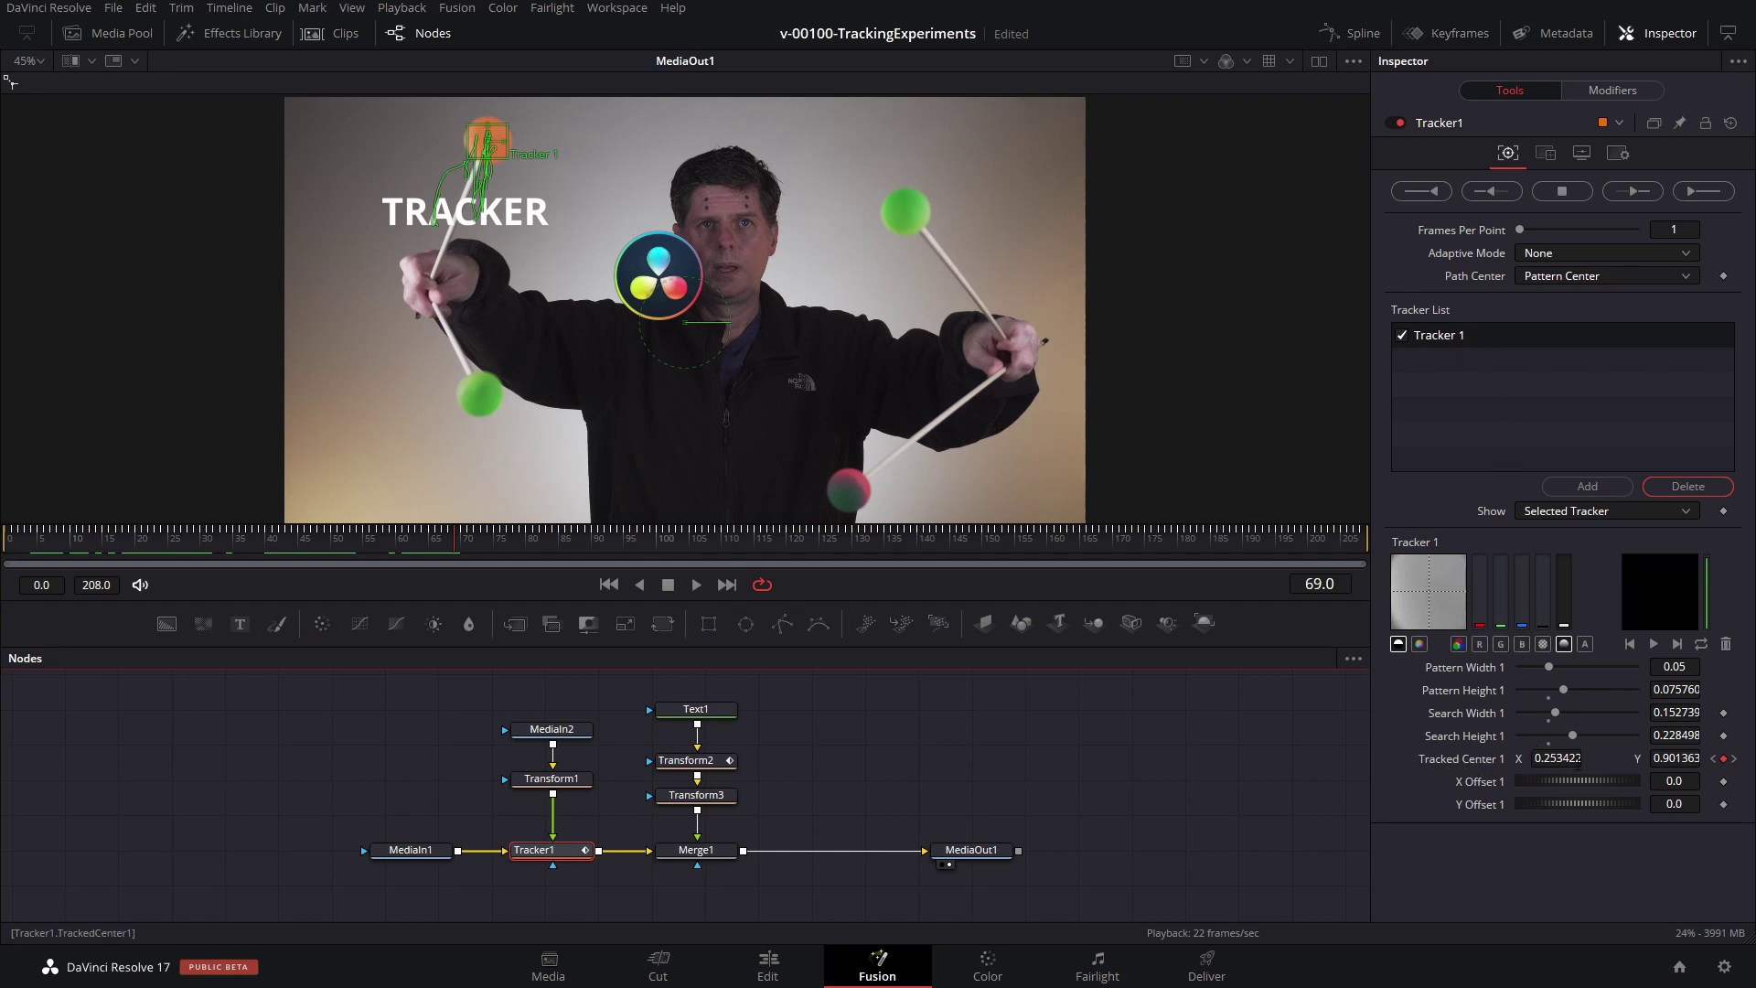
left_click_drag(1004, 543, 1075, 545)
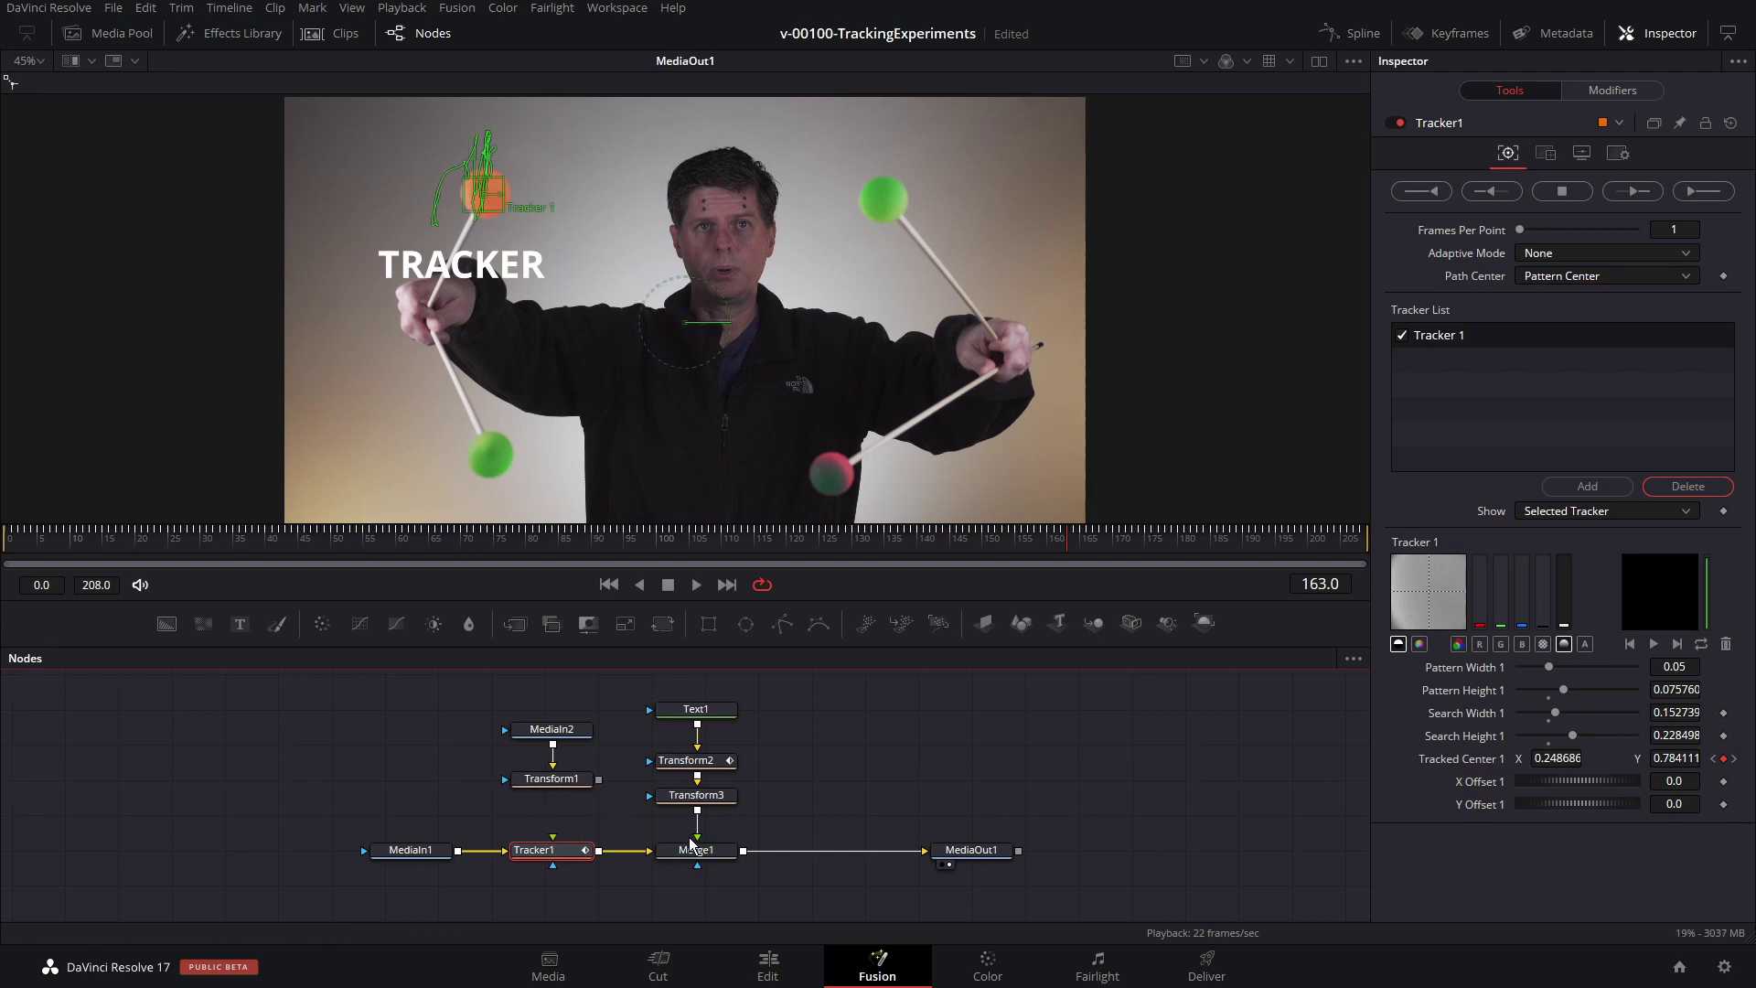
left_click_drag(697, 837, 732, 819)
Step: Return to frame 0 and add two more trackers to Tracker1's tracker list
left_click(41, 542)
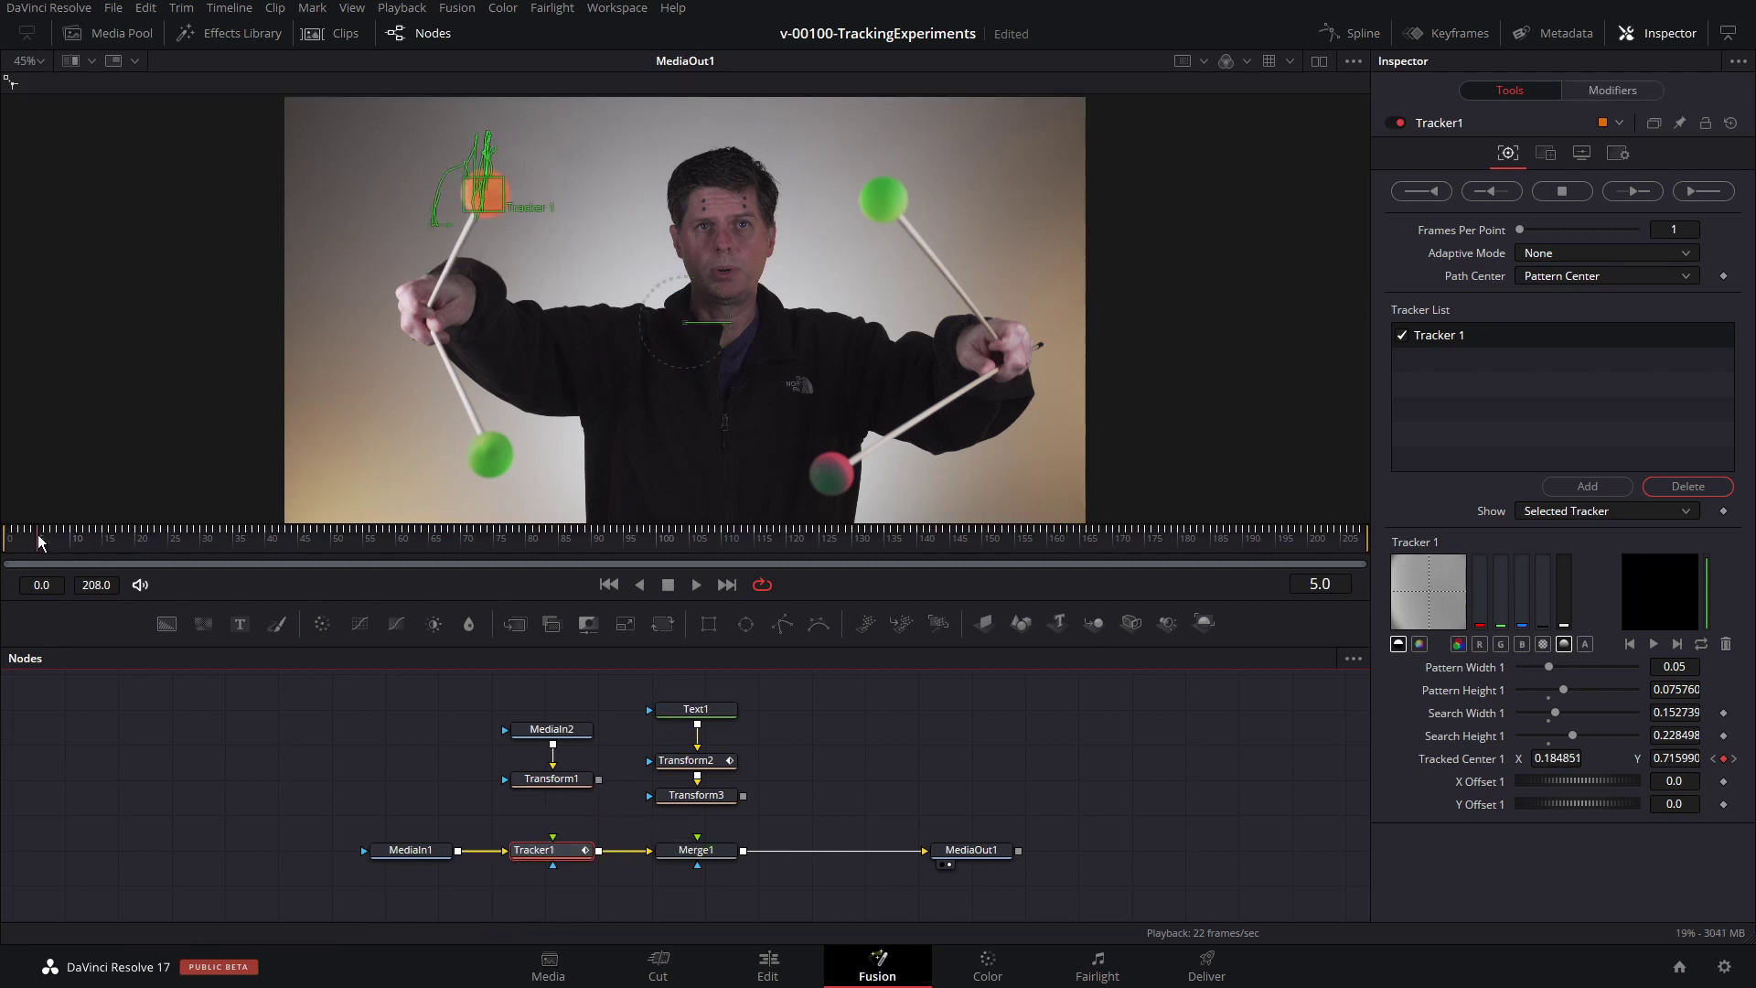
left_click_drag(40, 542, 4, 541)
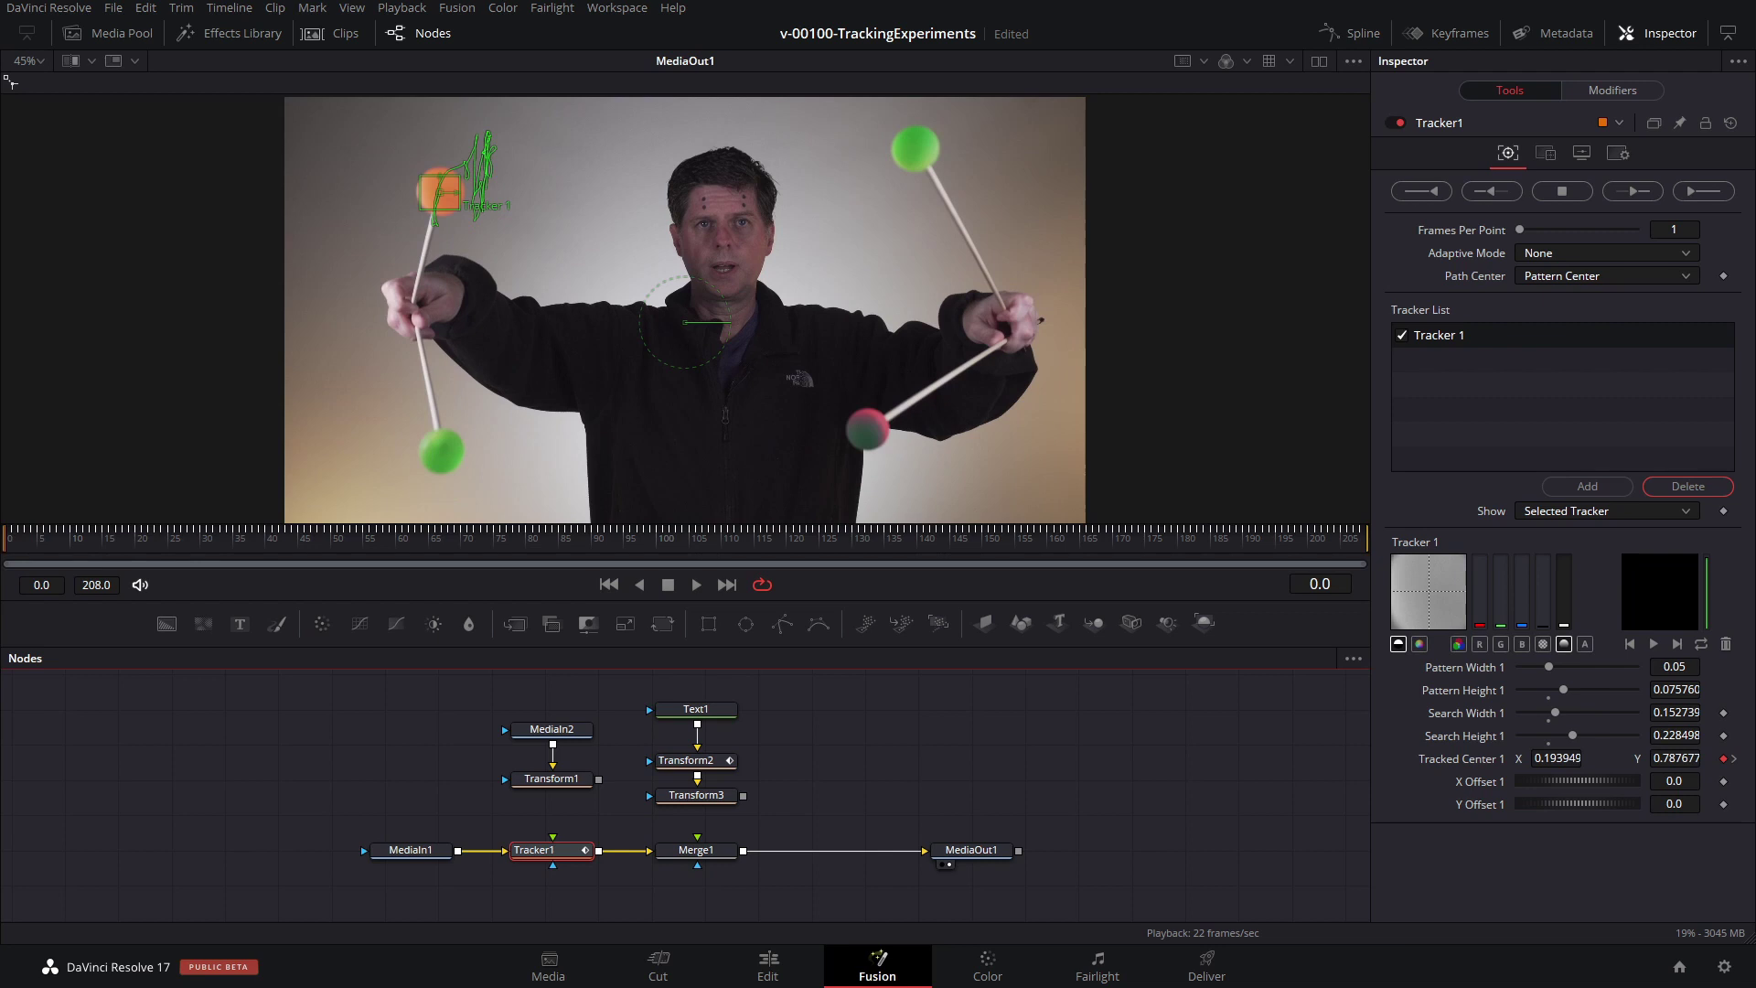
left_click(438, 194)
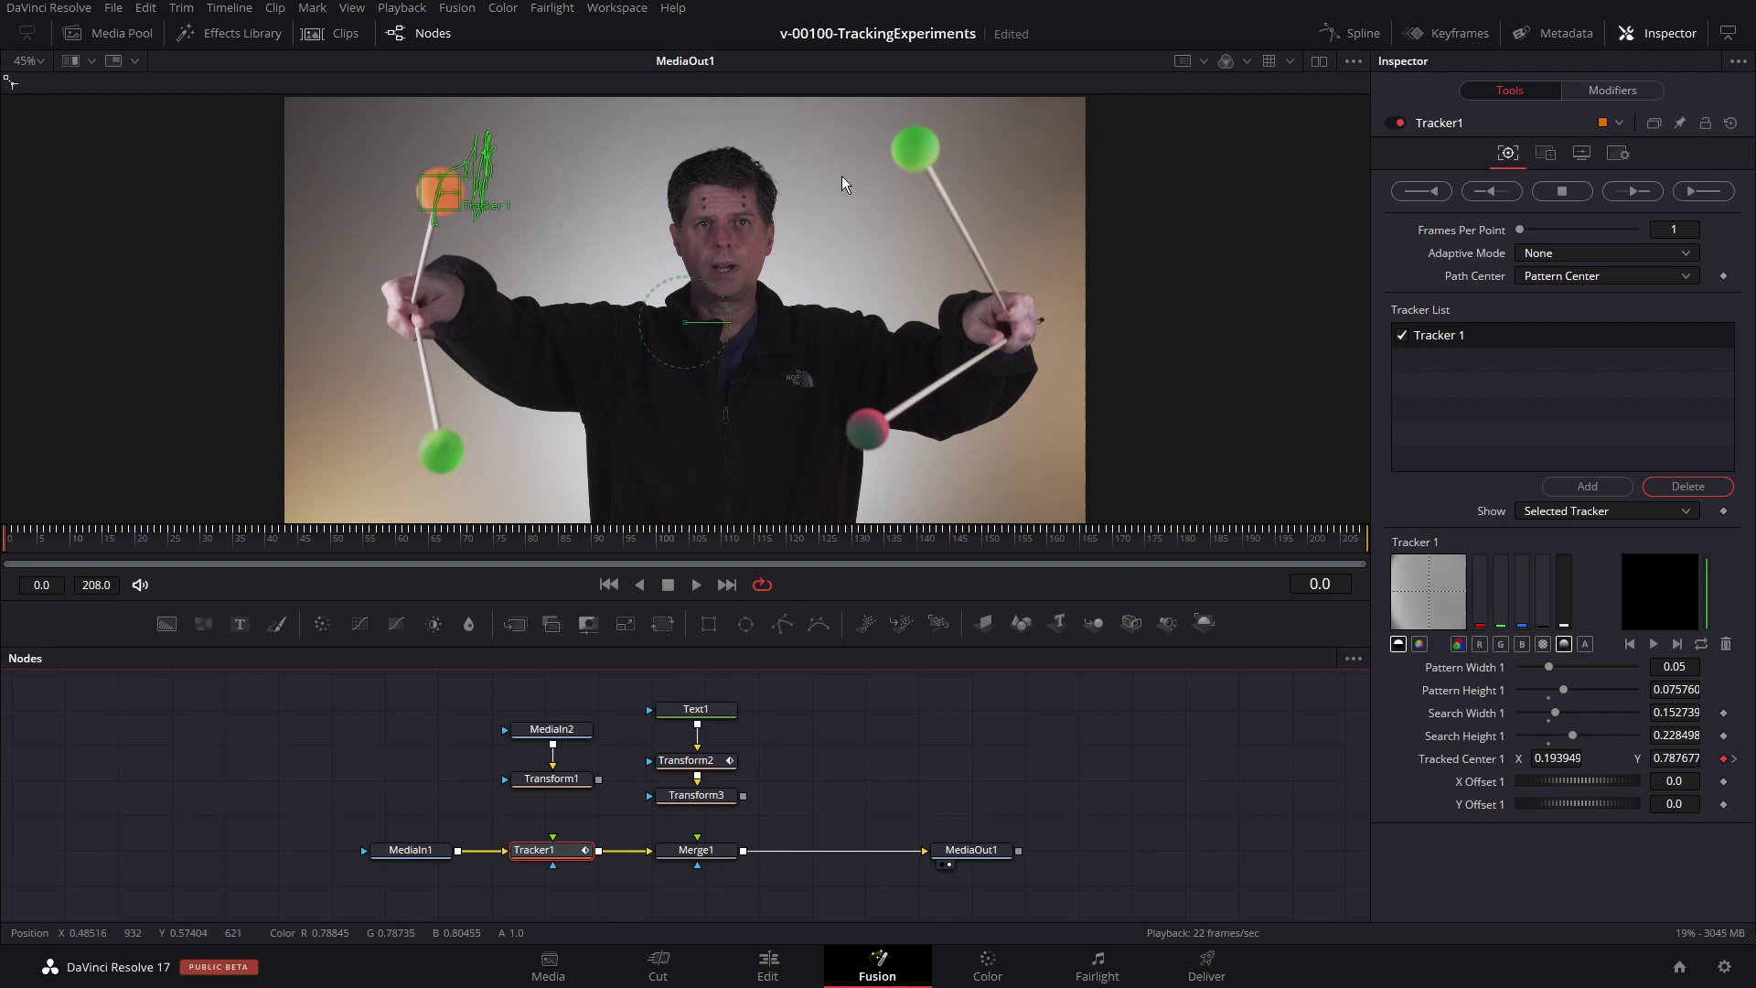
left_click(1588, 487)
left_click(1588, 488)
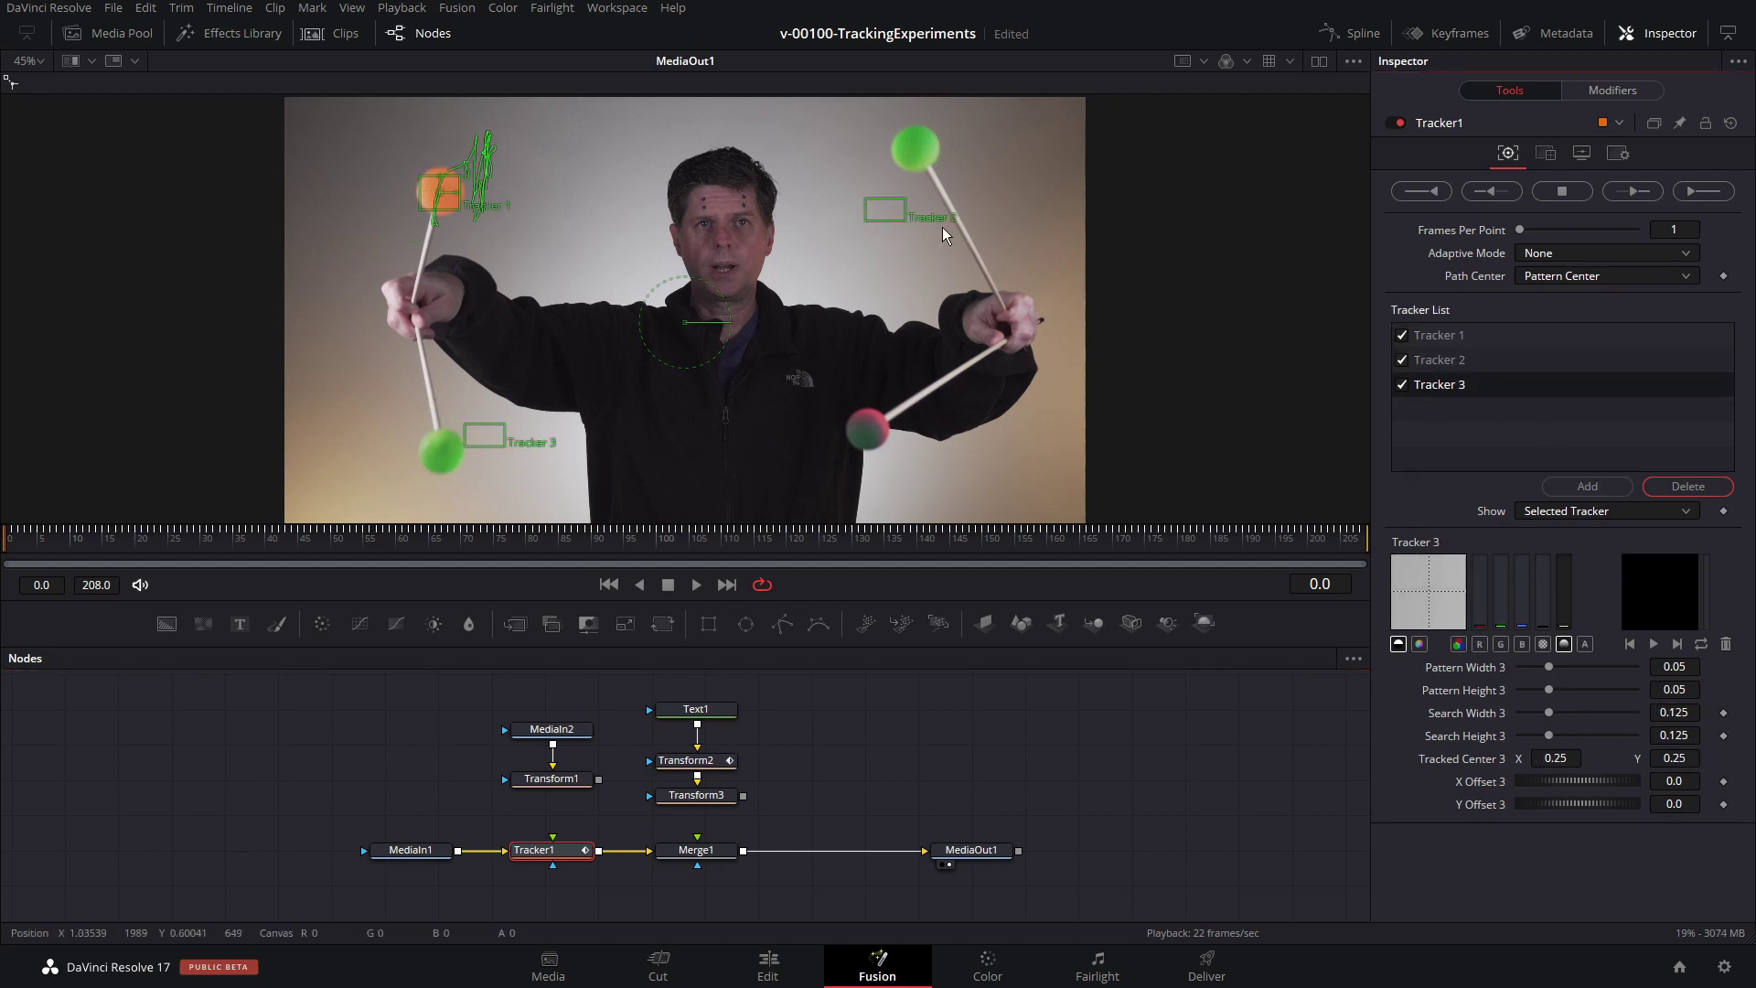
Step: Fit Tracker 2 to the upper-right green ball and Tracker 3 to the lower-left green ball, and start tracking forward from frame 0
left_click_drag(863, 200, 897, 146)
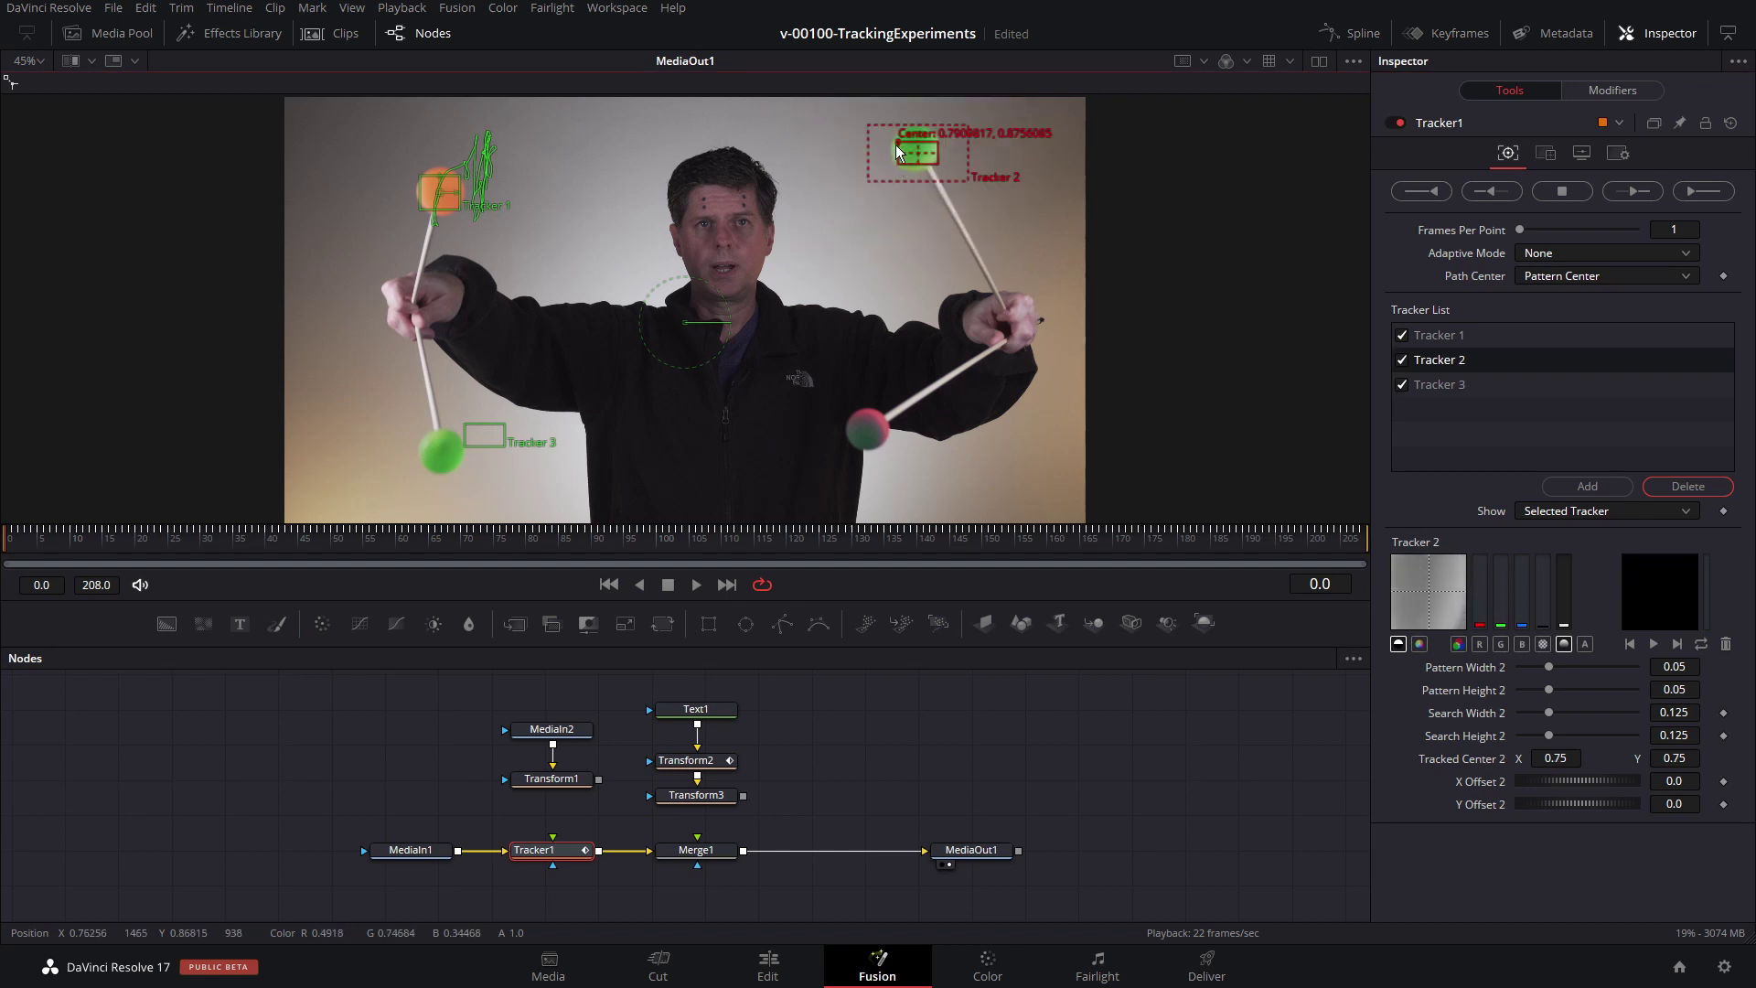
left_click_drag(456, 430, 419, 441)
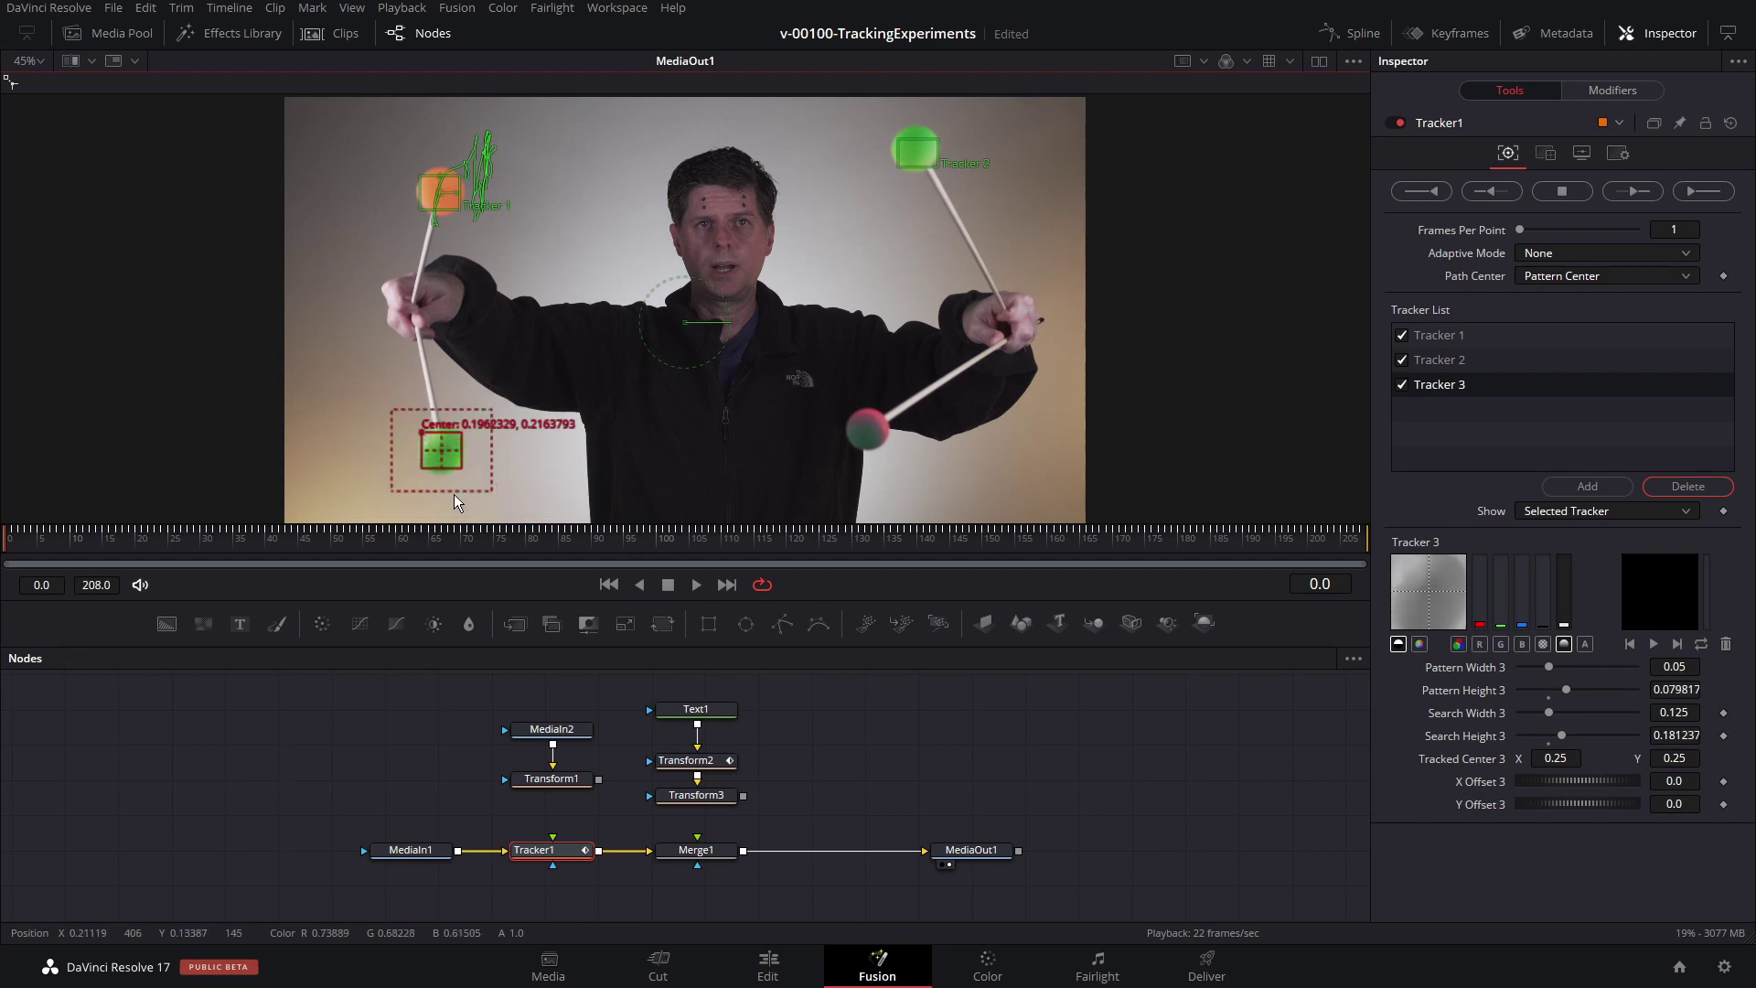
left_click(1440, 360)
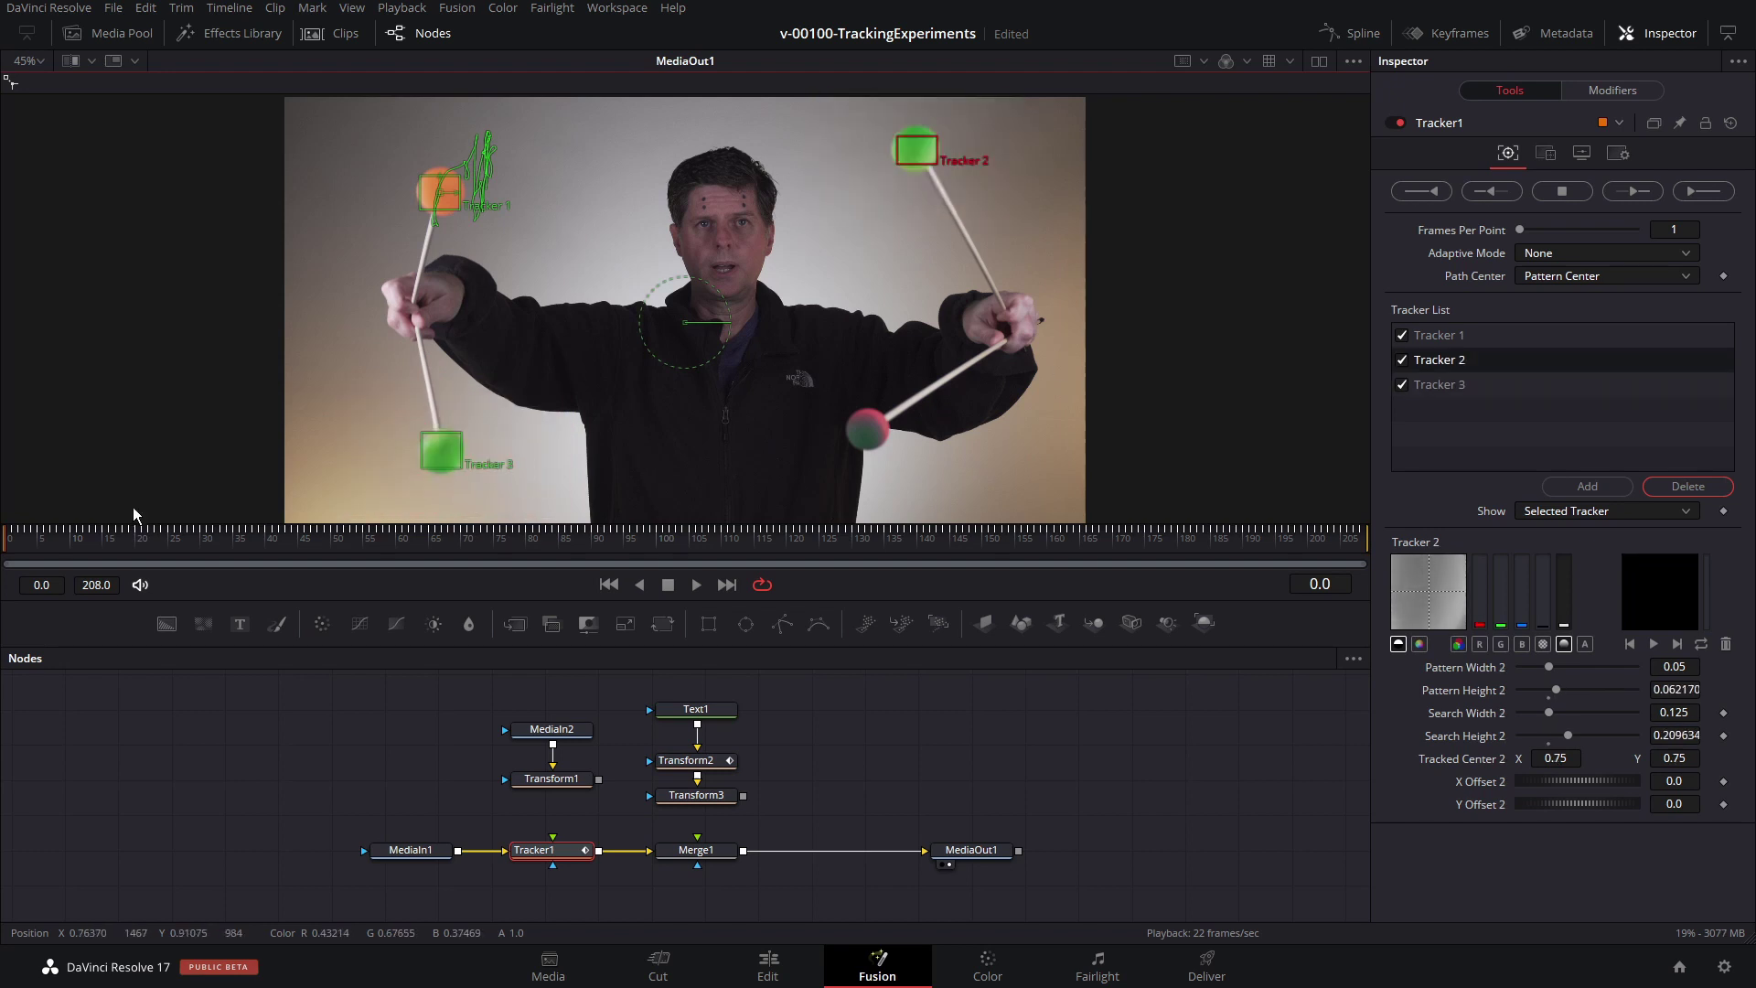
left_click(1703, 192)
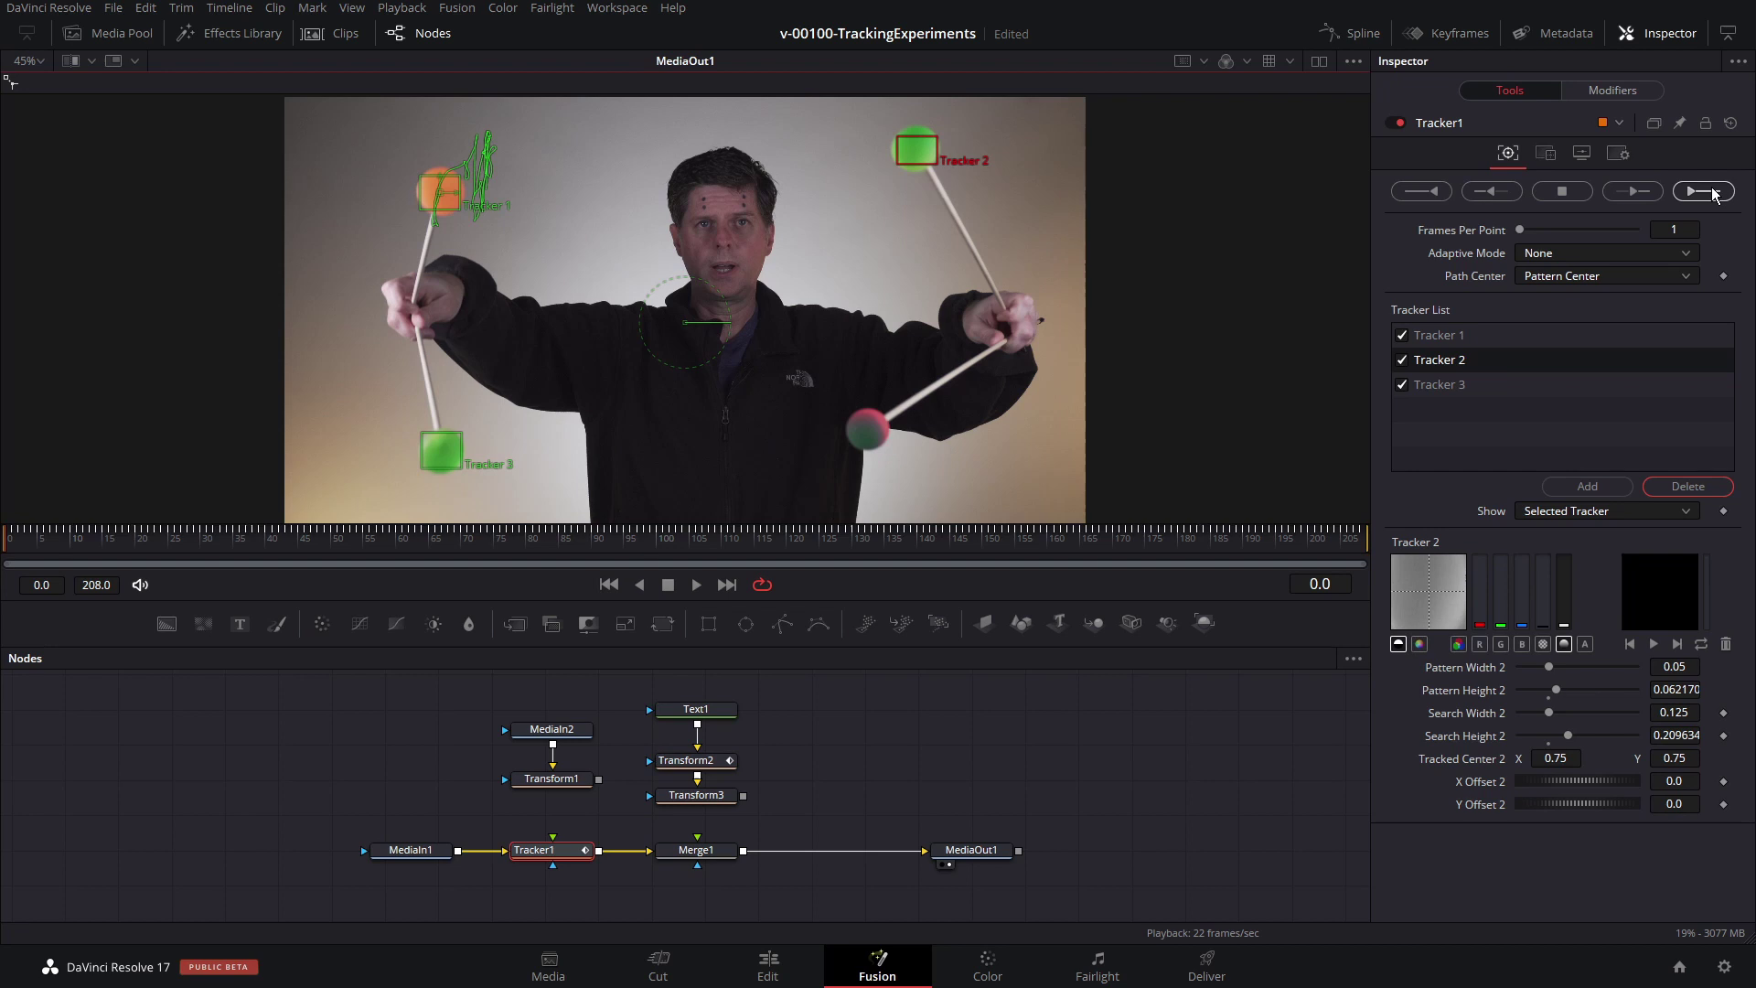
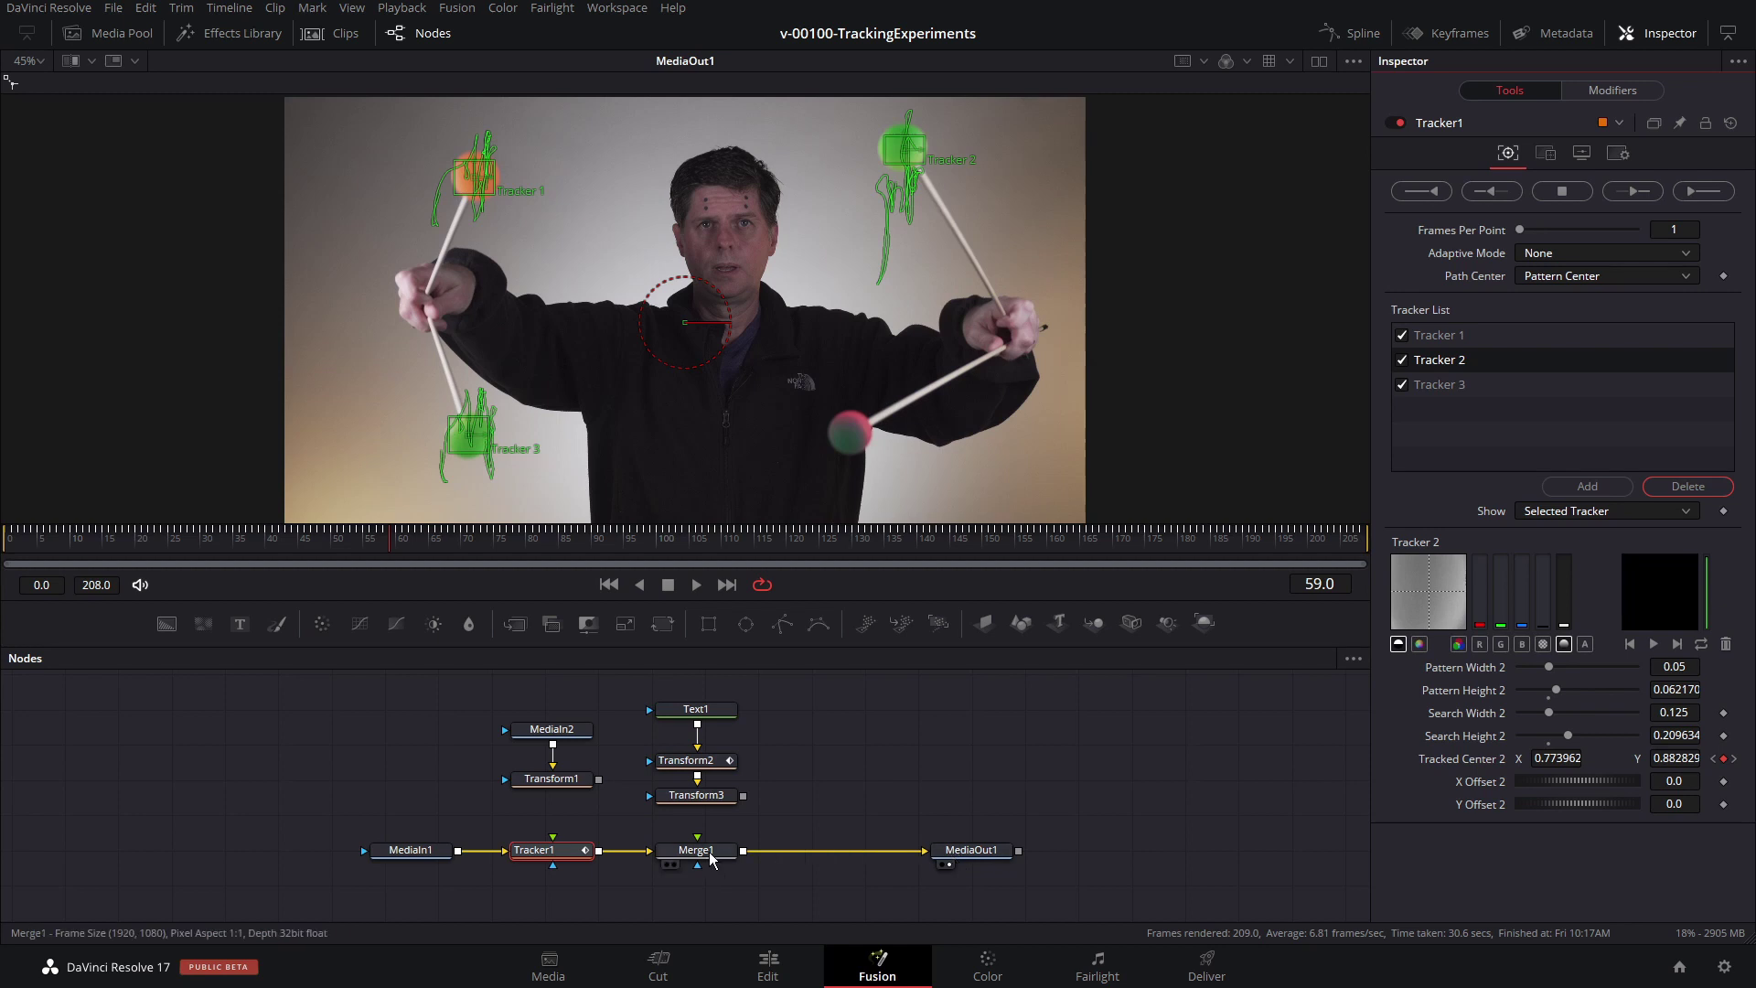
Step: Make room before MediaOut1 and add a Background node merged in after Merge1
left_click(695, 849)
left_click(974, 854)
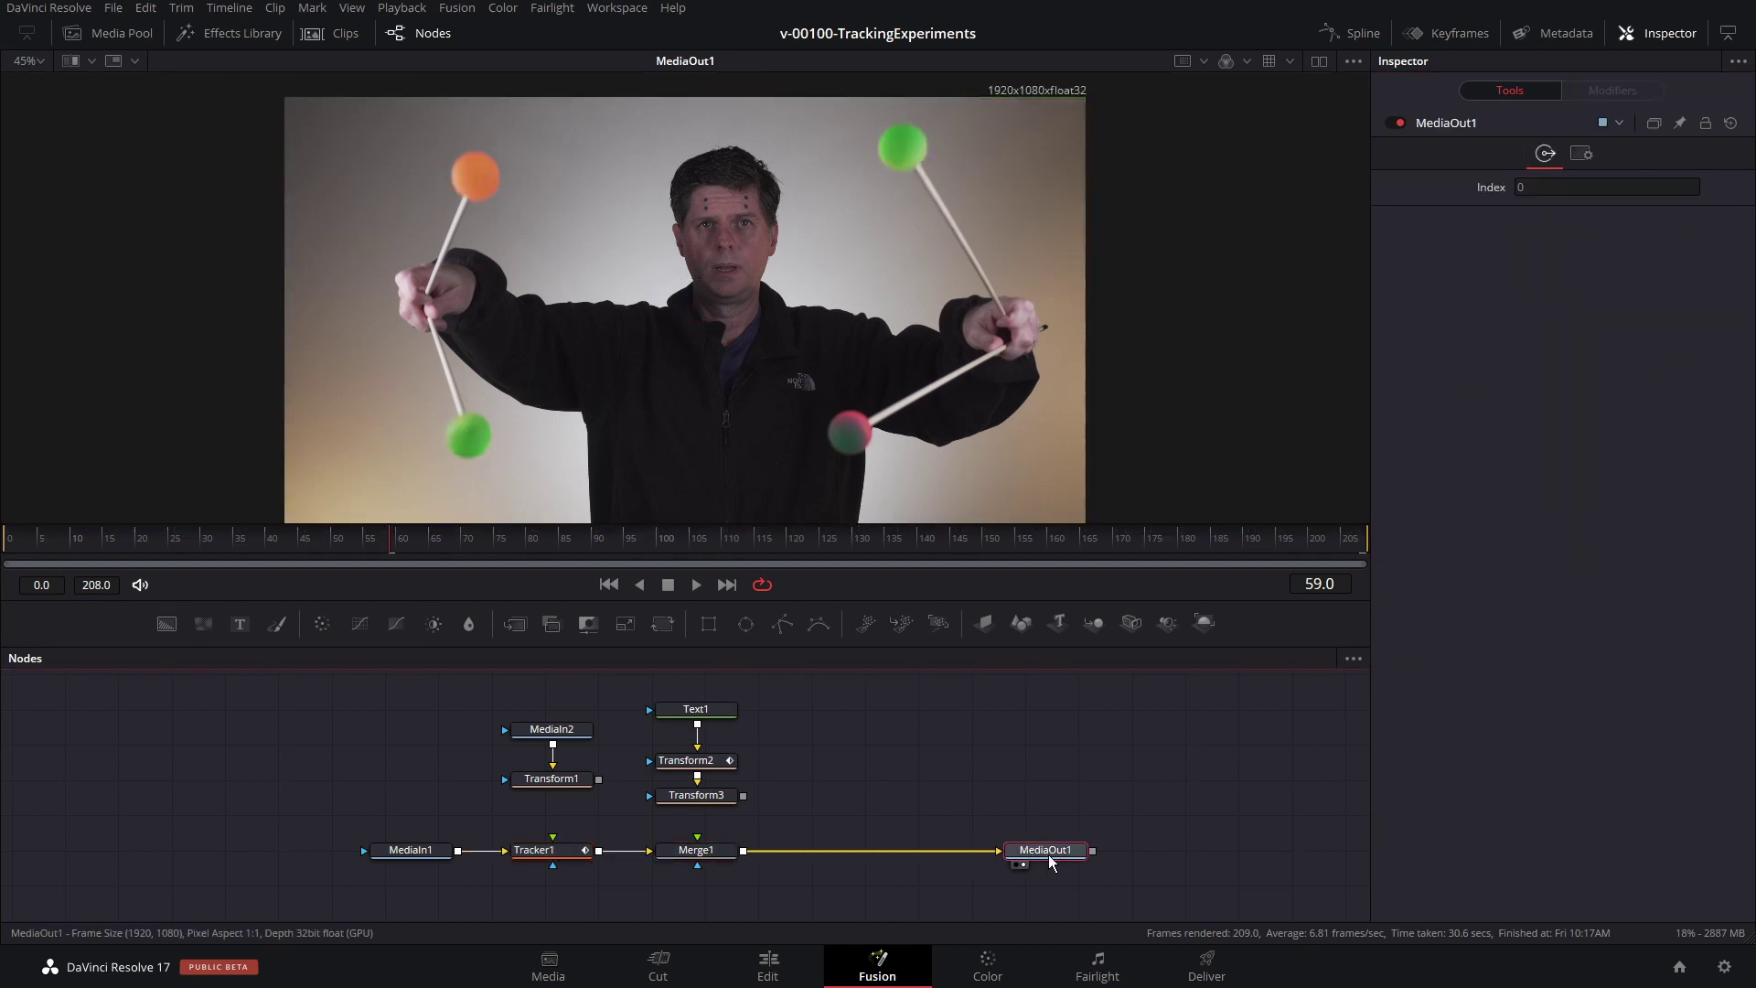
left_click(540, 861)
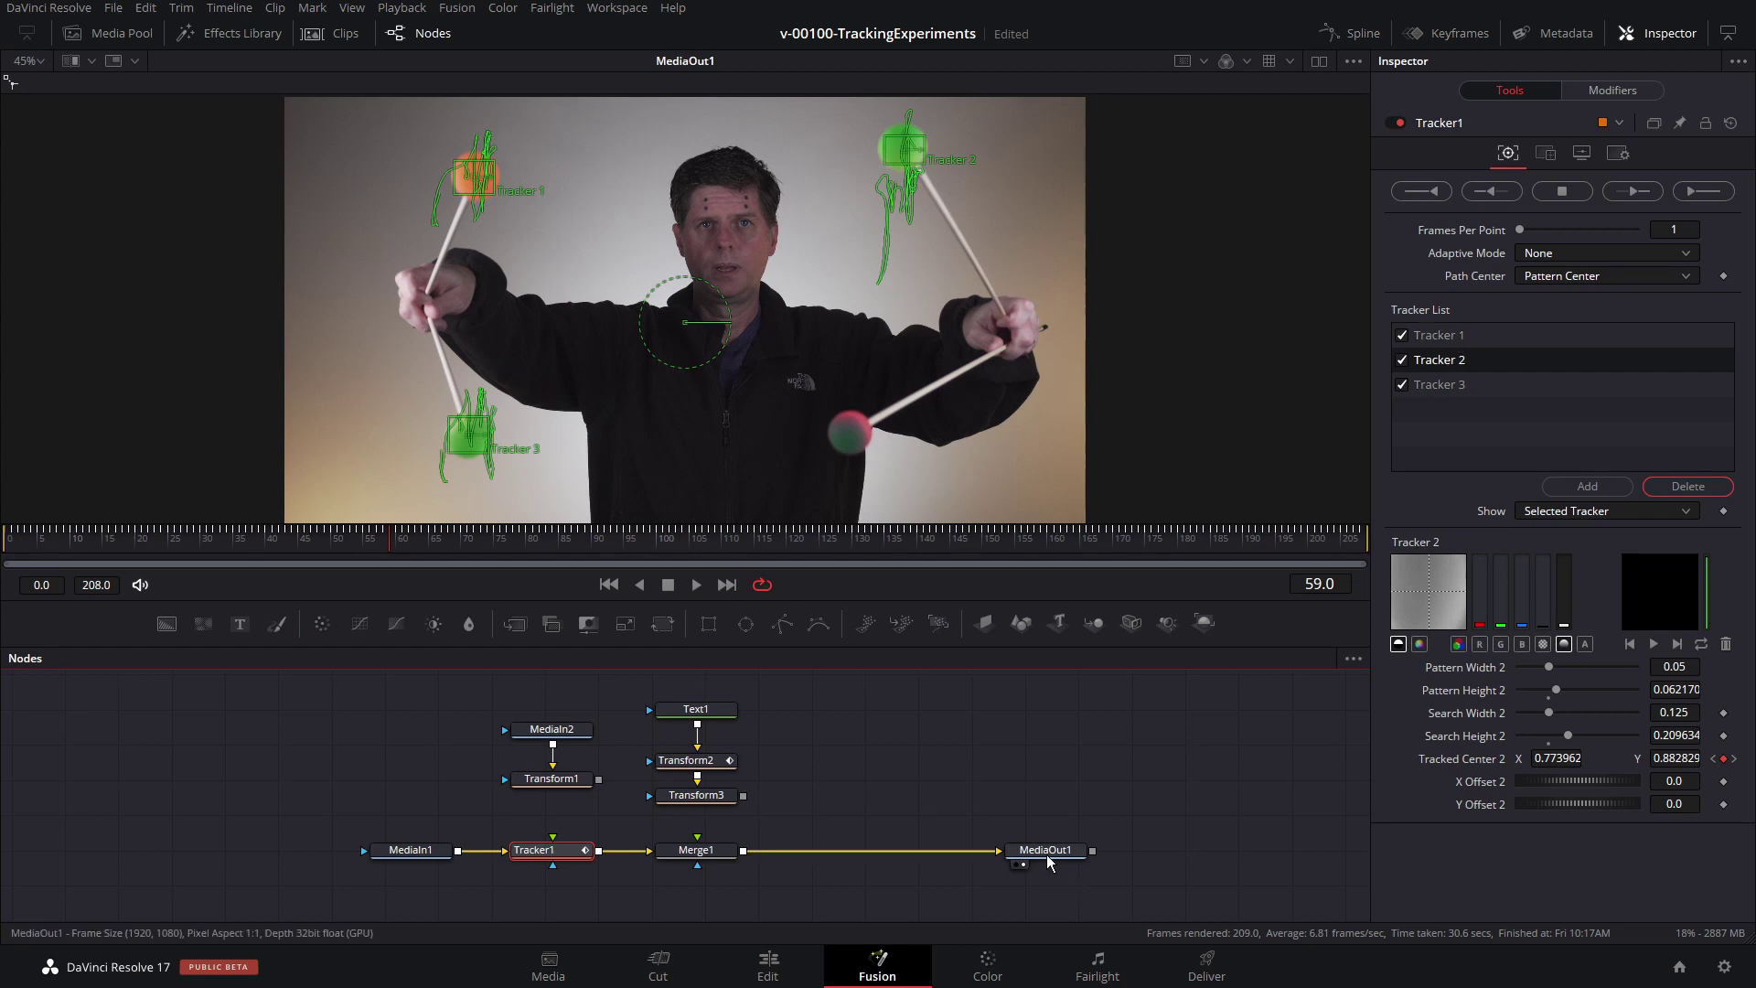
left_click_drag(1046, 854, 1072, 855)
left_click_drag(162, 619, 744, 852)
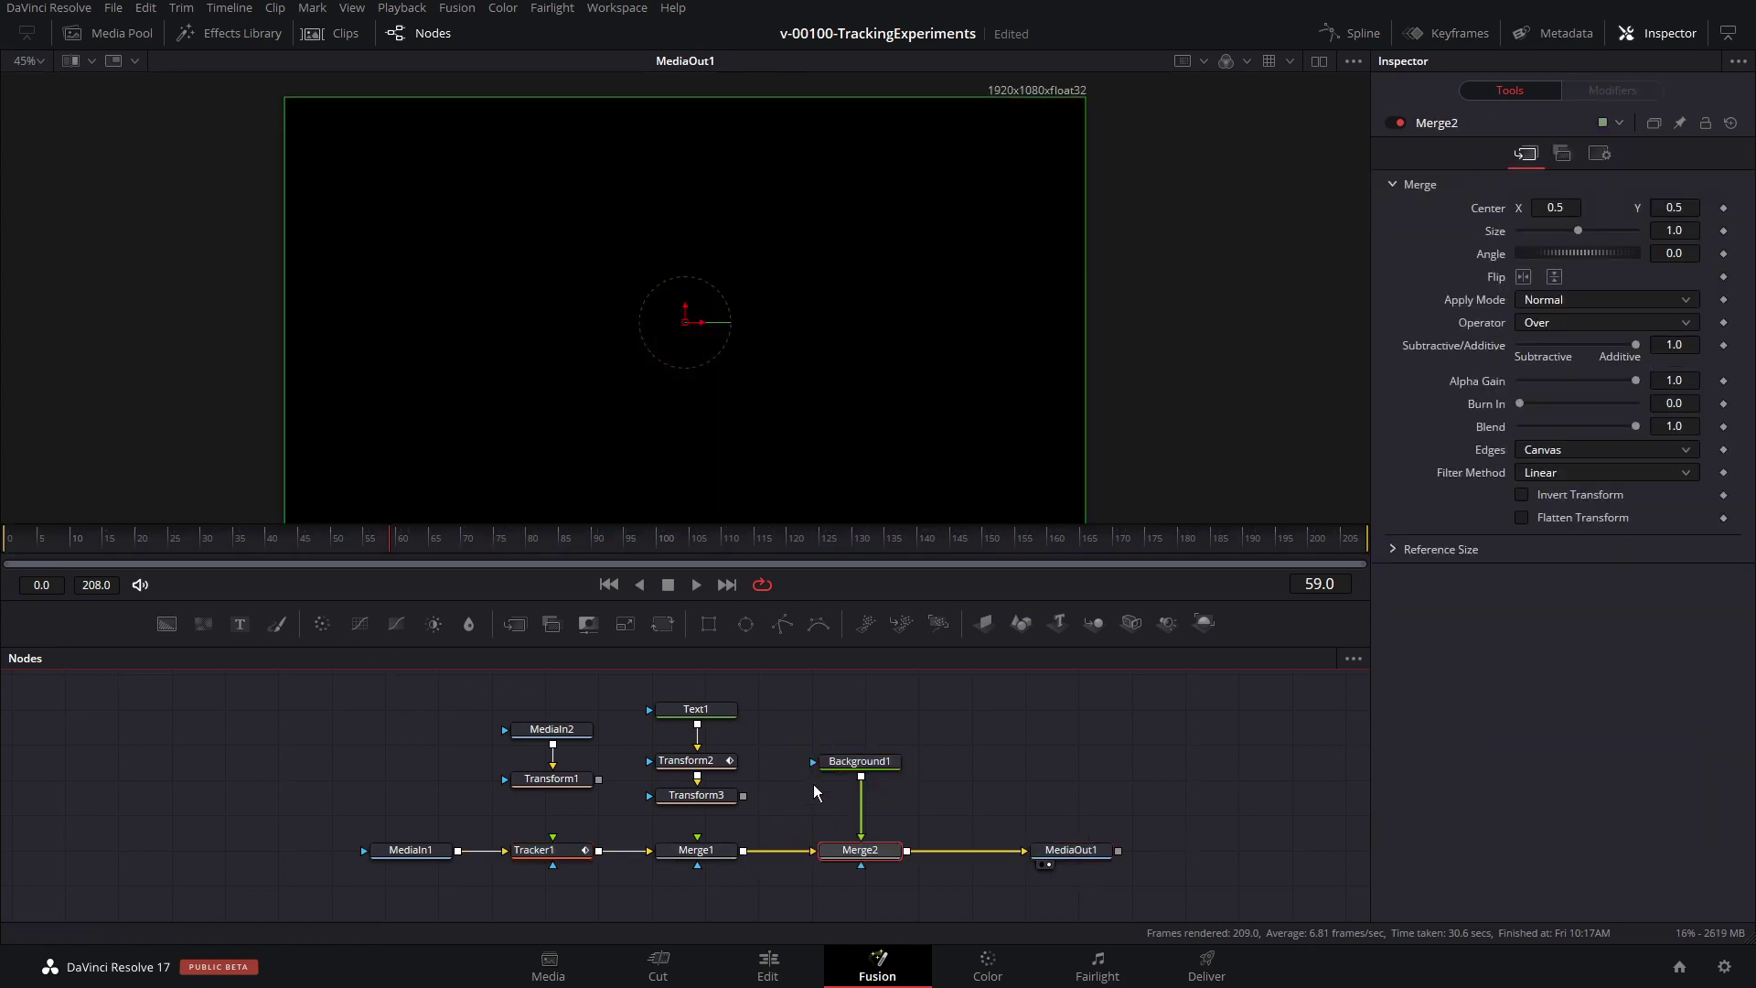
Step: Attach a Polygon mask to Background1 and draw a closed triangle over the man's face and chest
left_click_drag(827, 762, 828, 773)
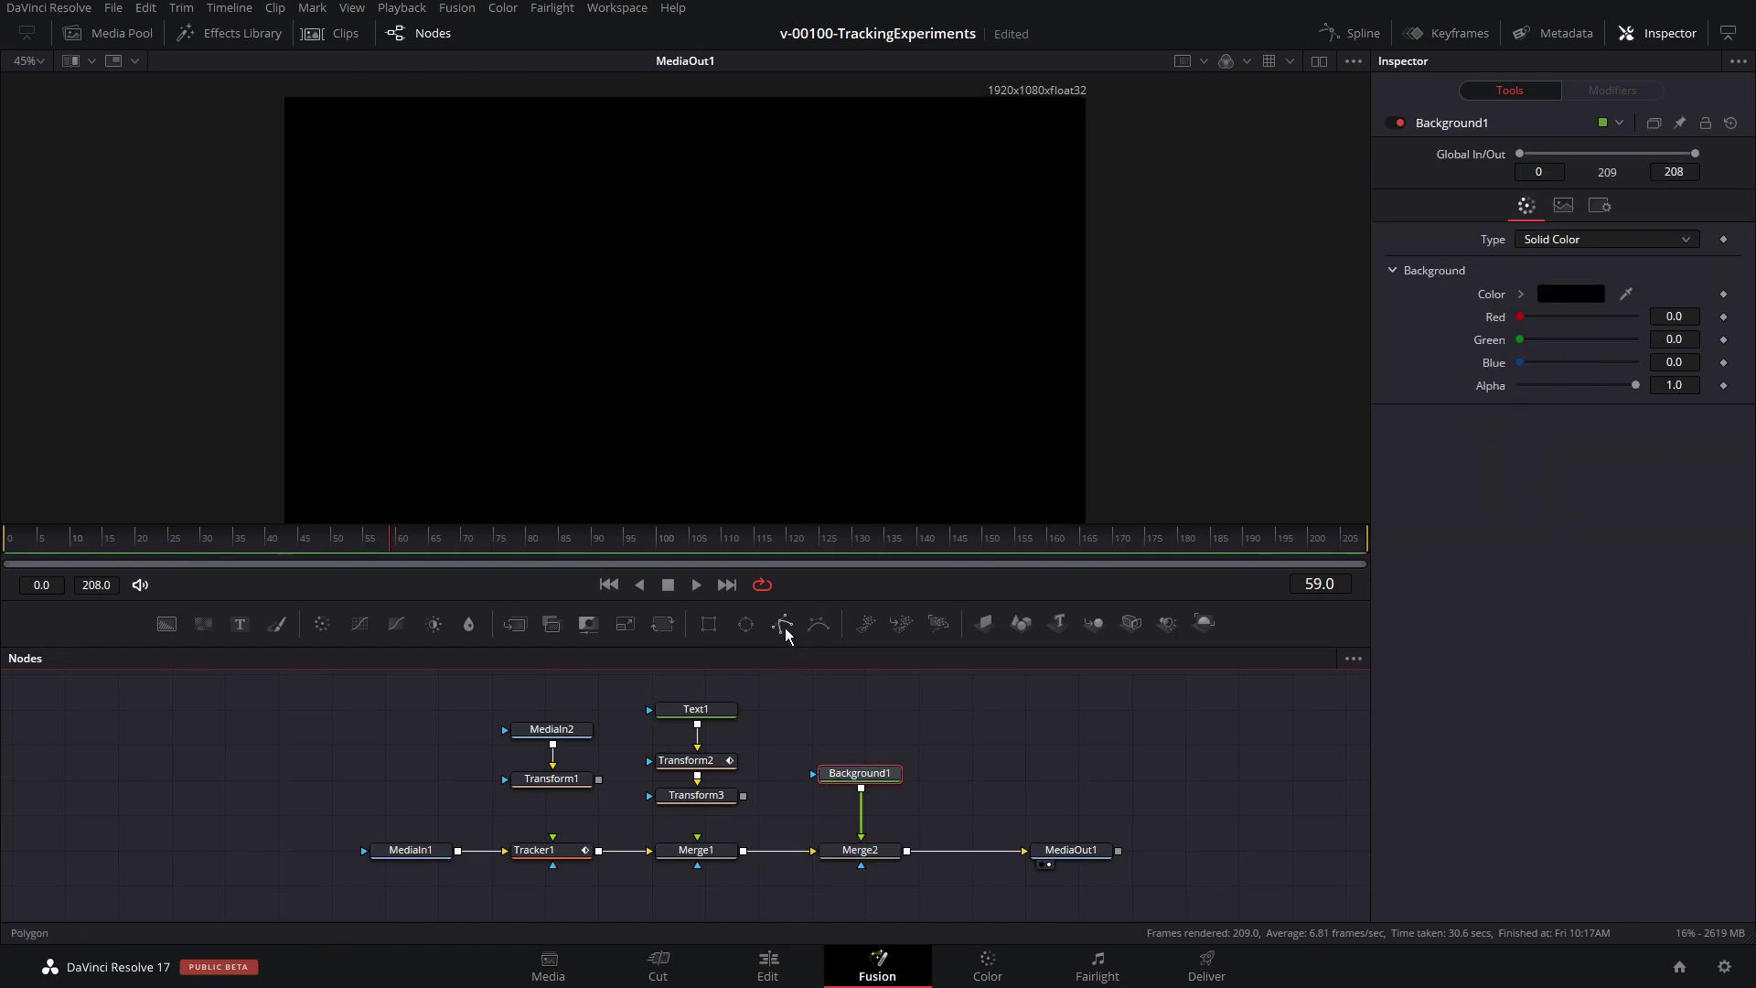
left_click_drag(785, 628, 857, 743)
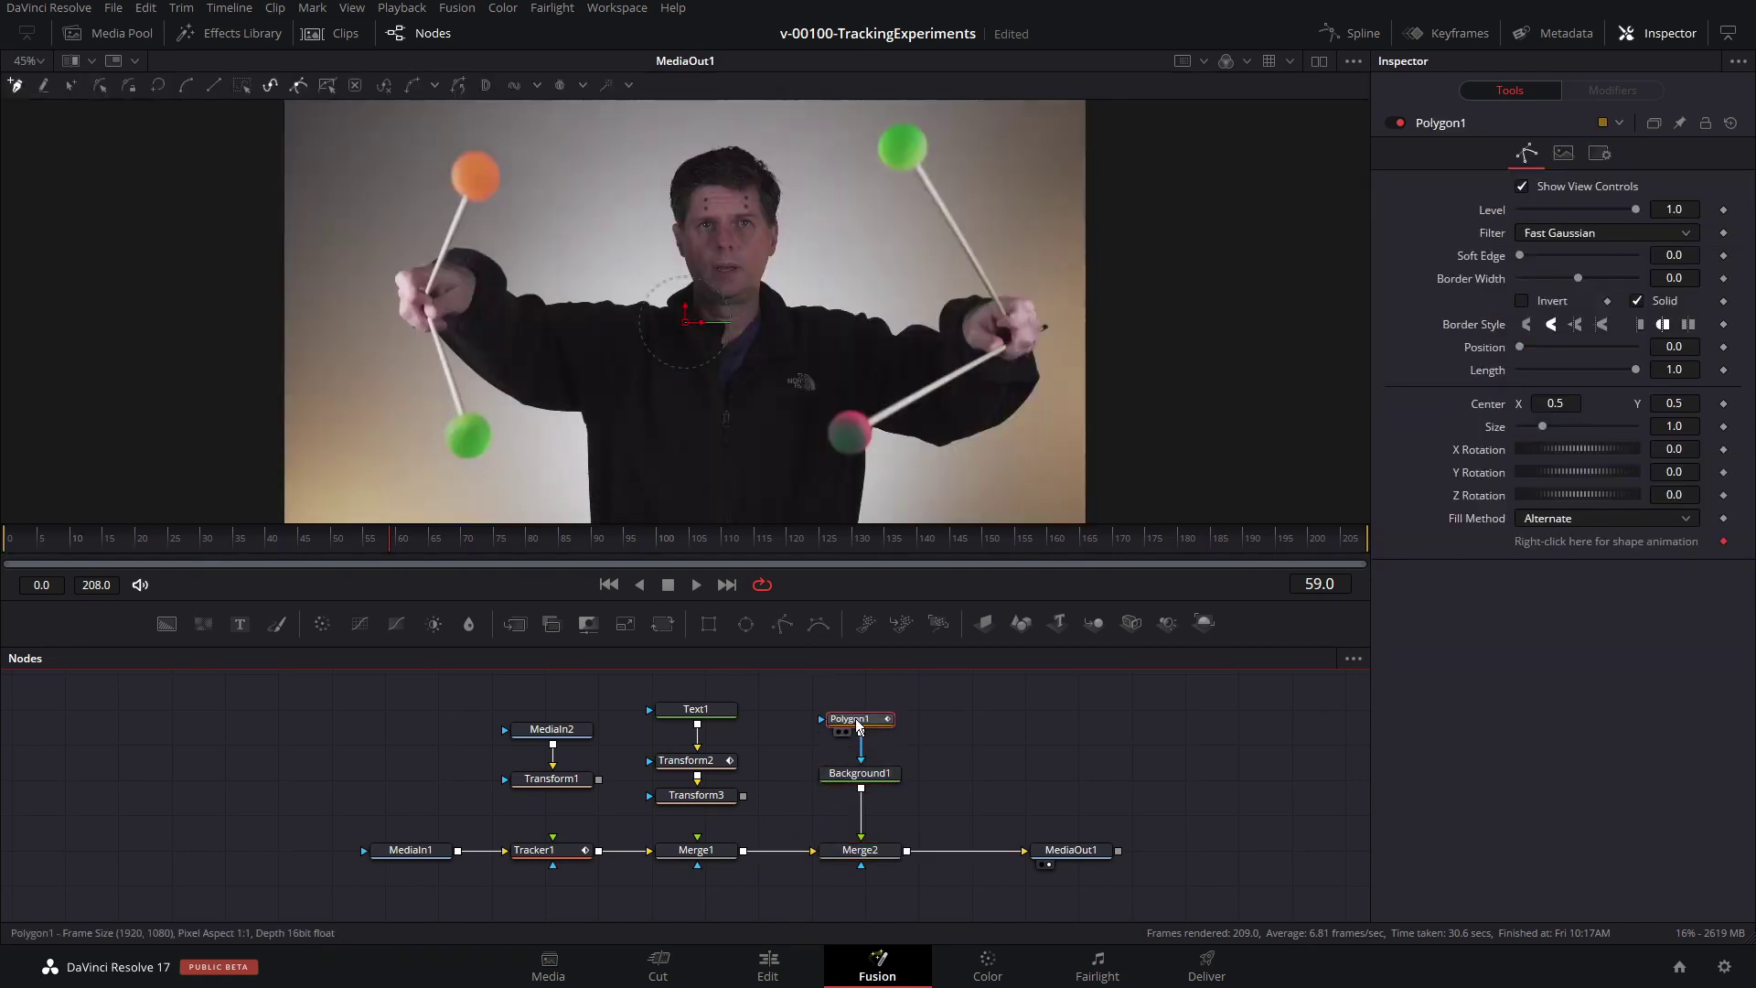
left_click(590, 290)
left_click(808, 230)
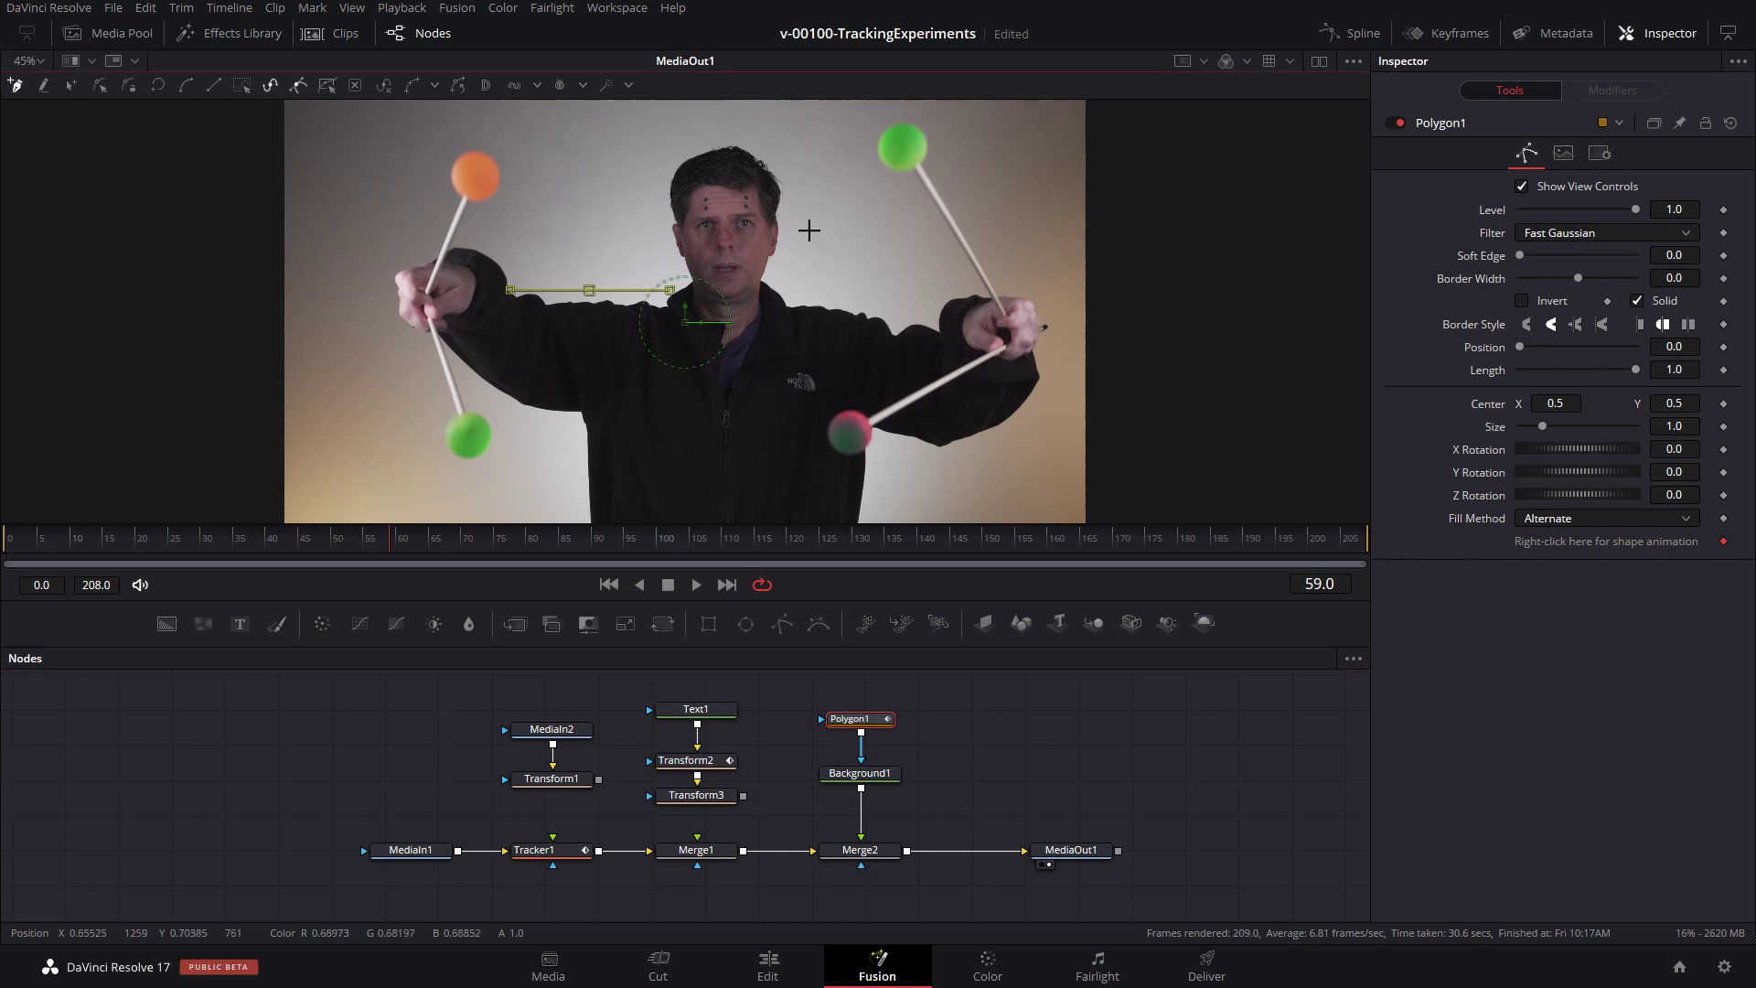
left_click(741, 386)
left_click(707, 465)
left_click(591, 291)
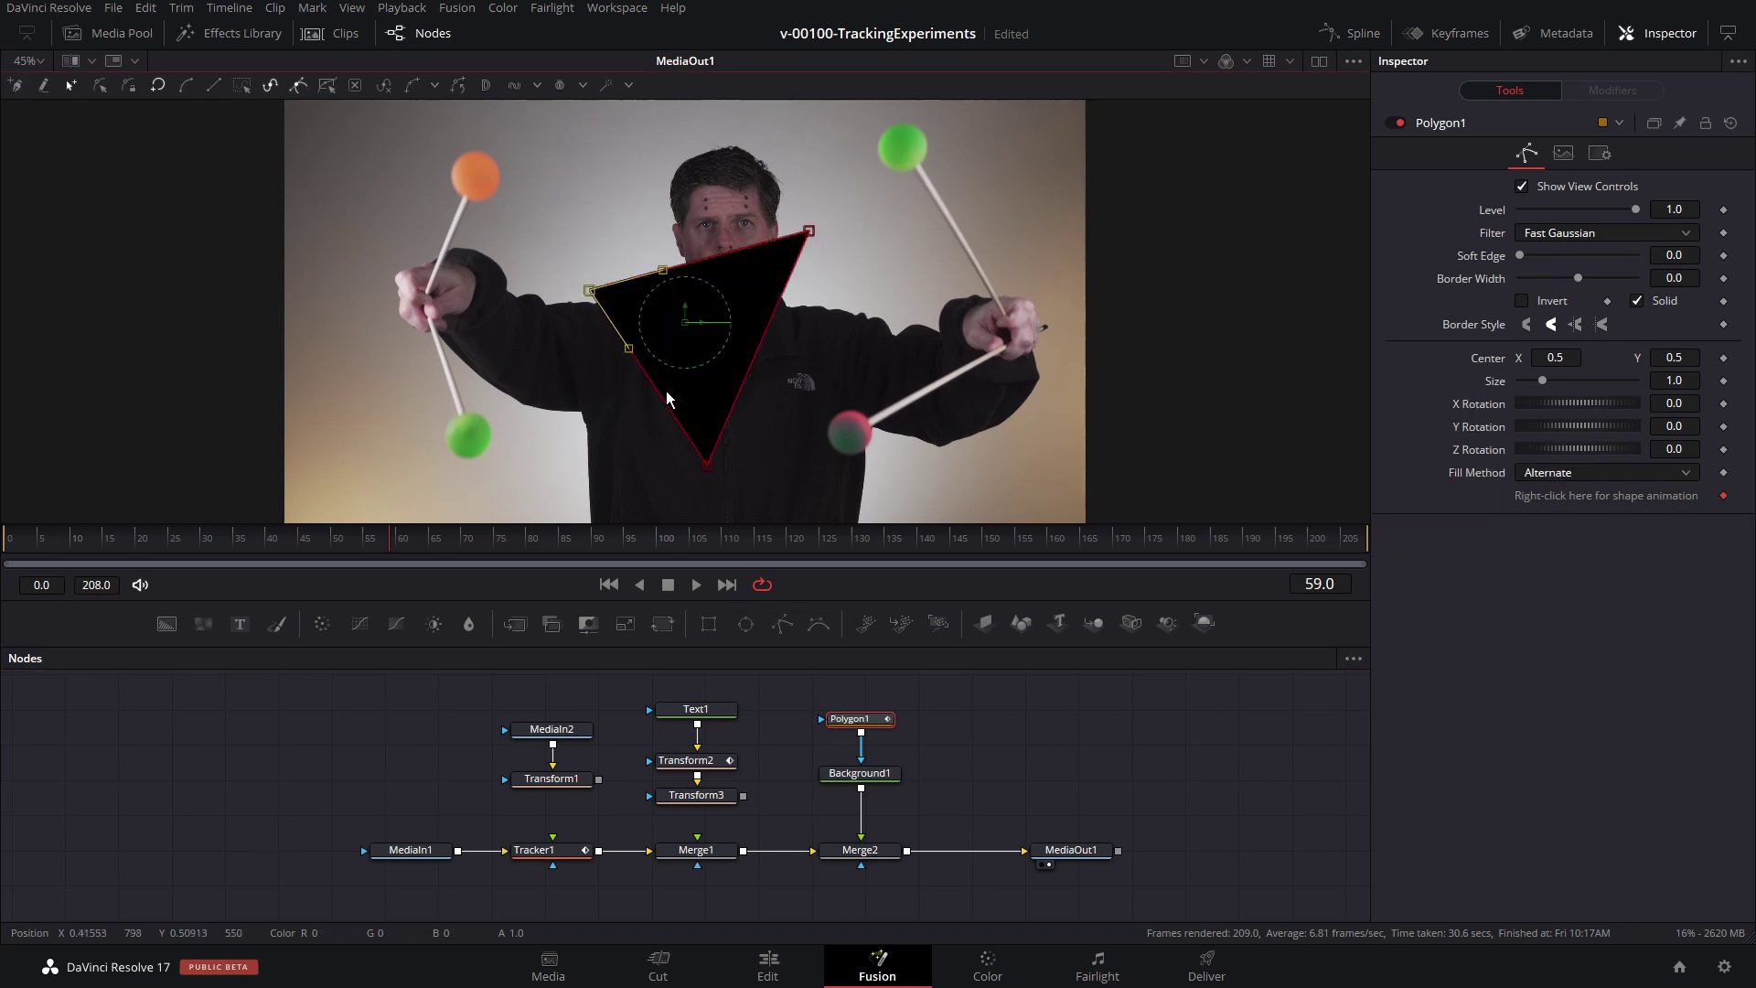
Step: Set Merge2's Blend to about 0.717 and slightly reposition the three corners of Polygon1's triangle
left_click(872, 853)
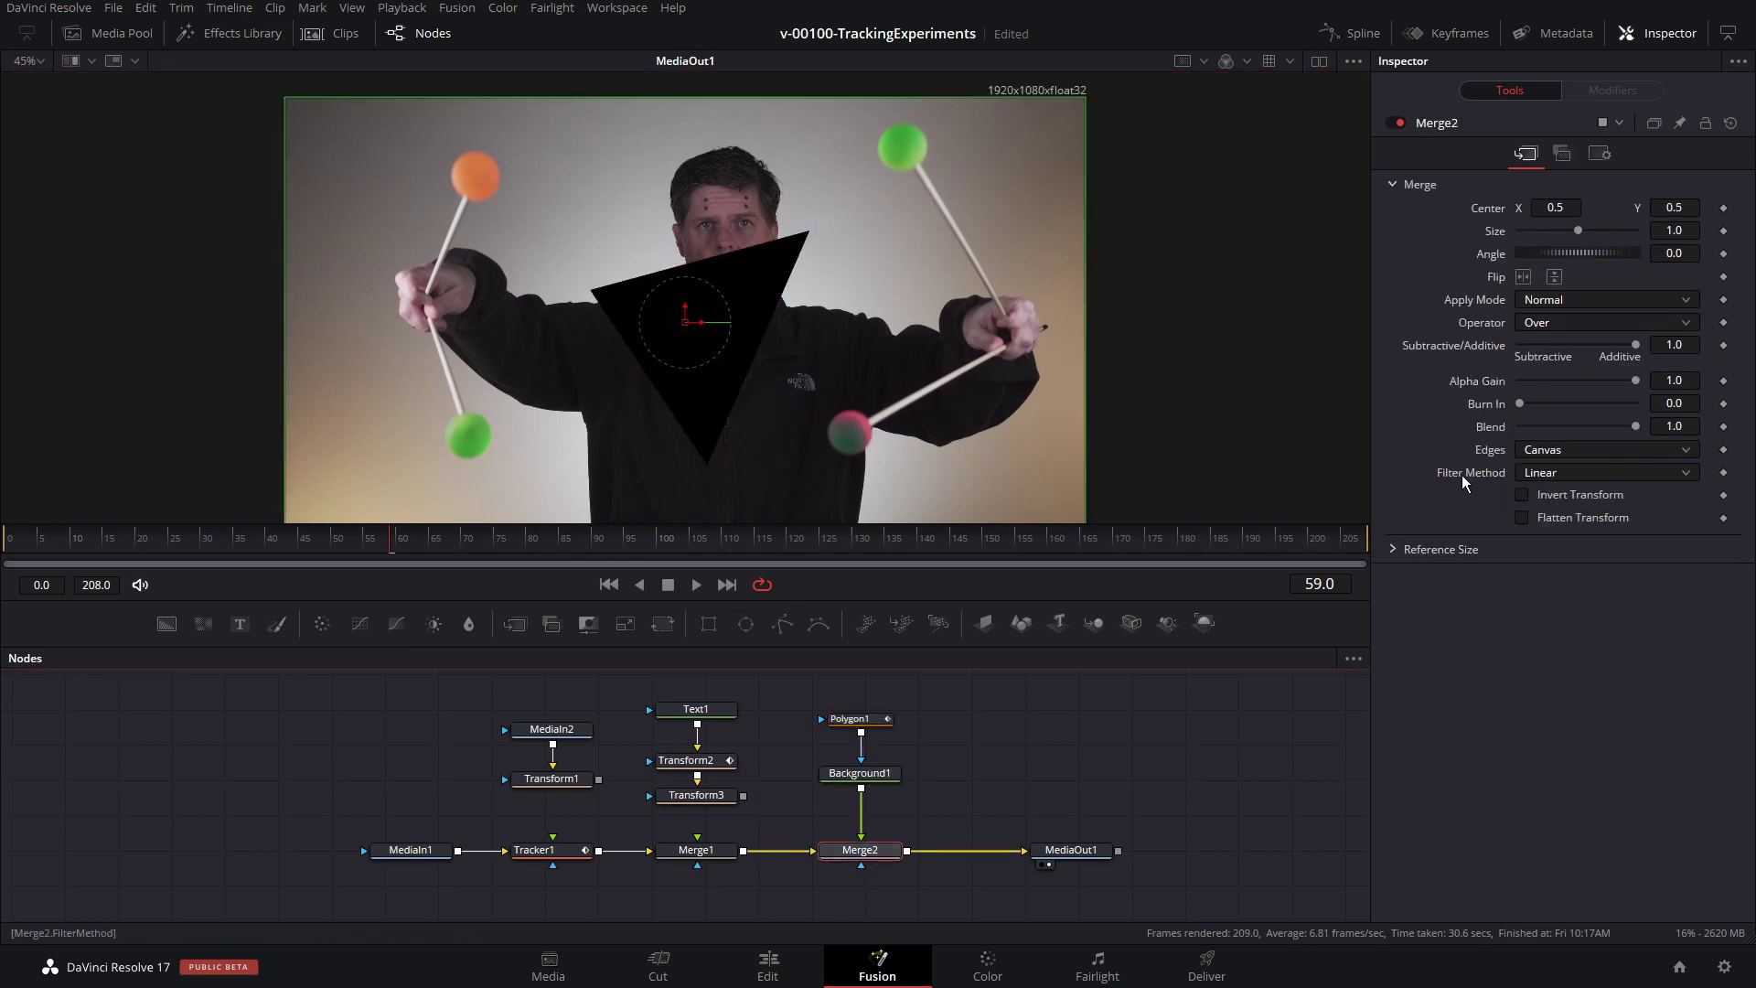
left_click_drag(1635, 426, 1601, 427)
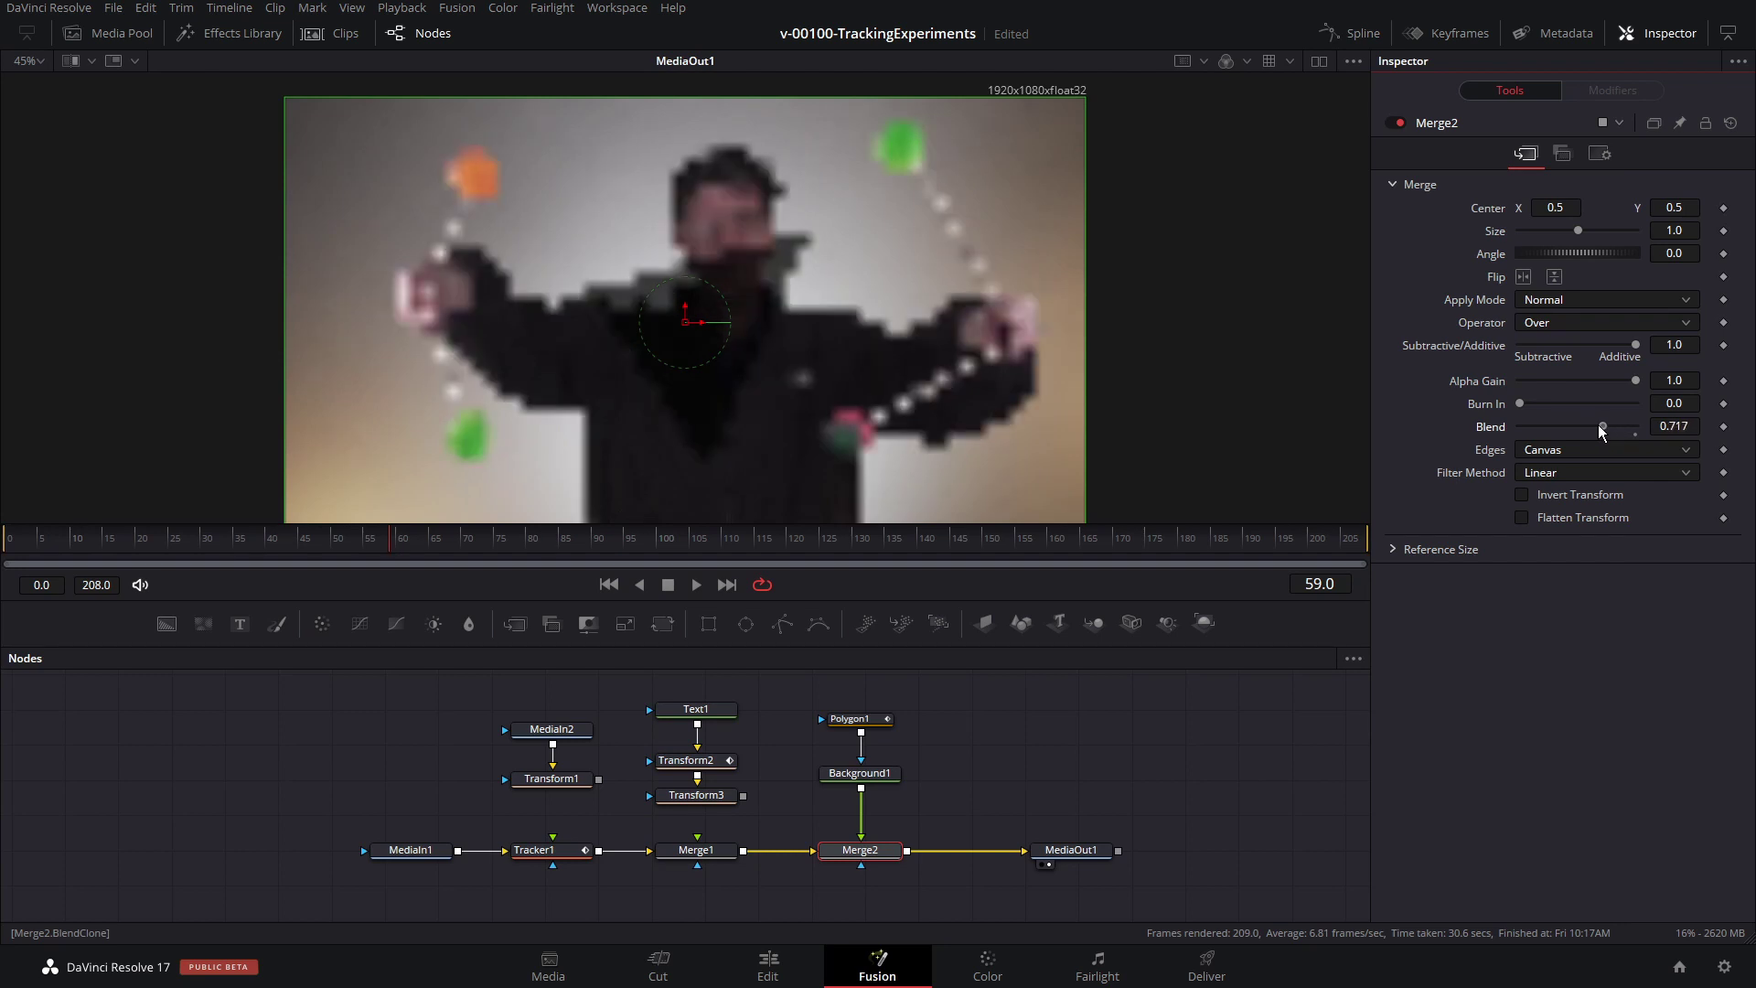
left_click(851, 719)
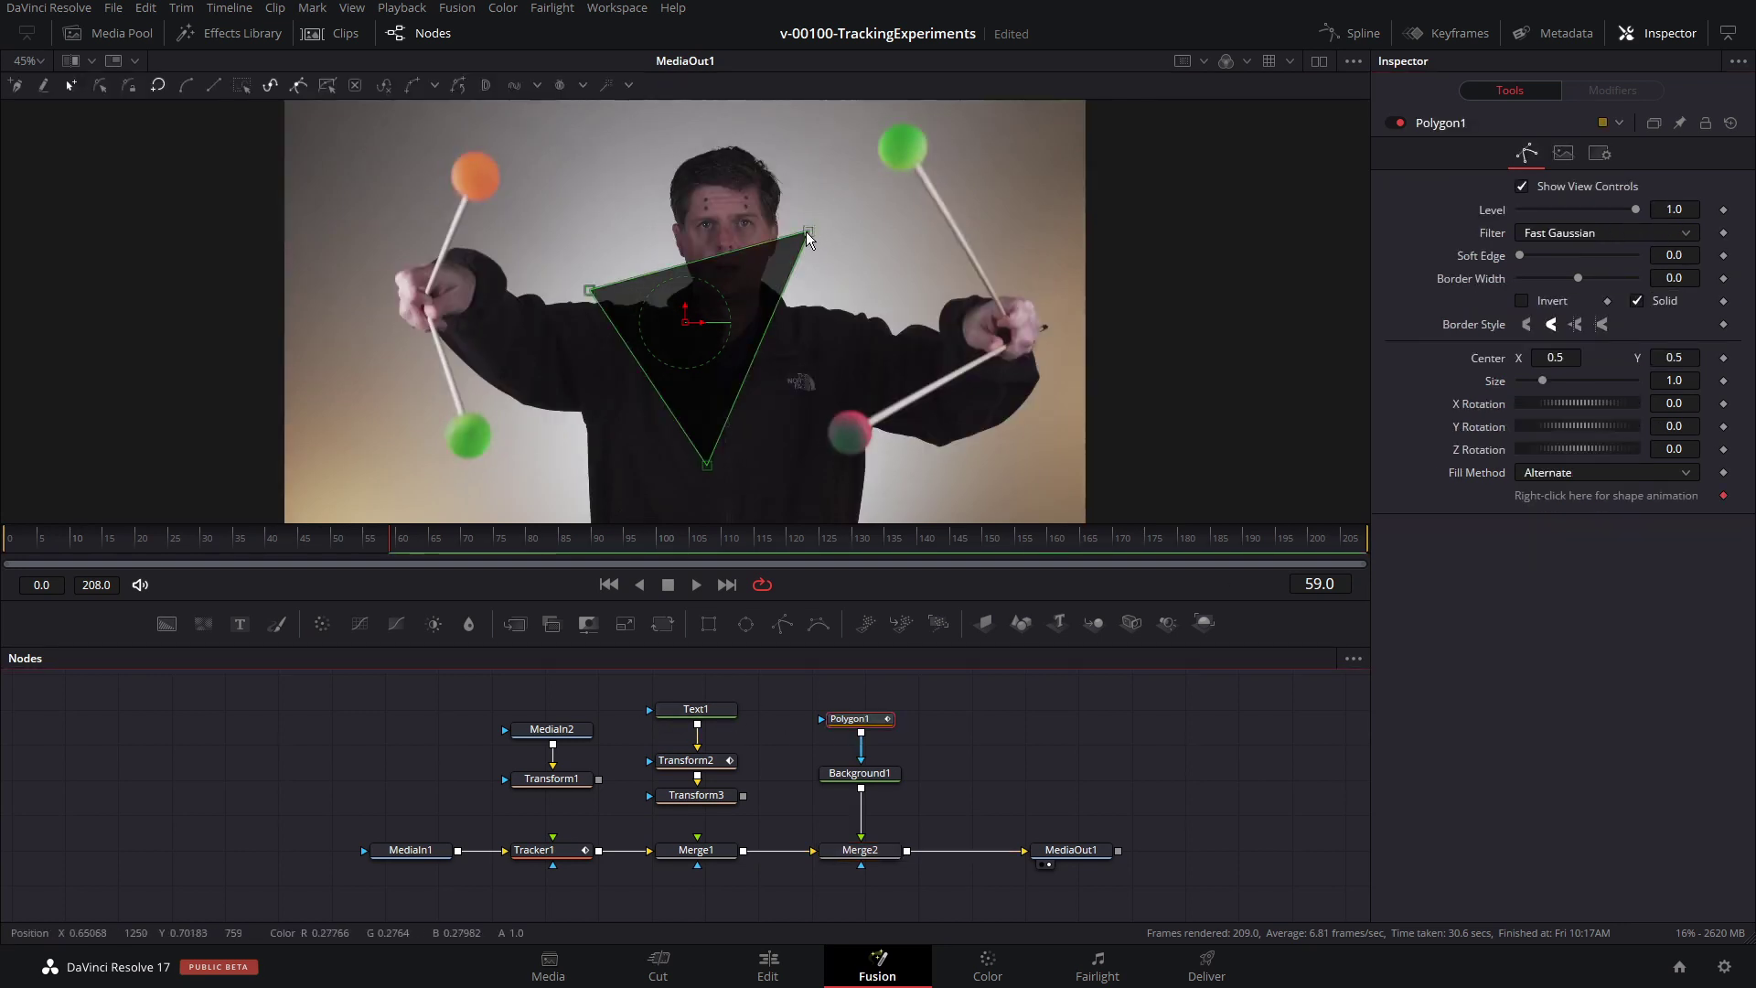
left_click_drag(804, 232, 826, 216)
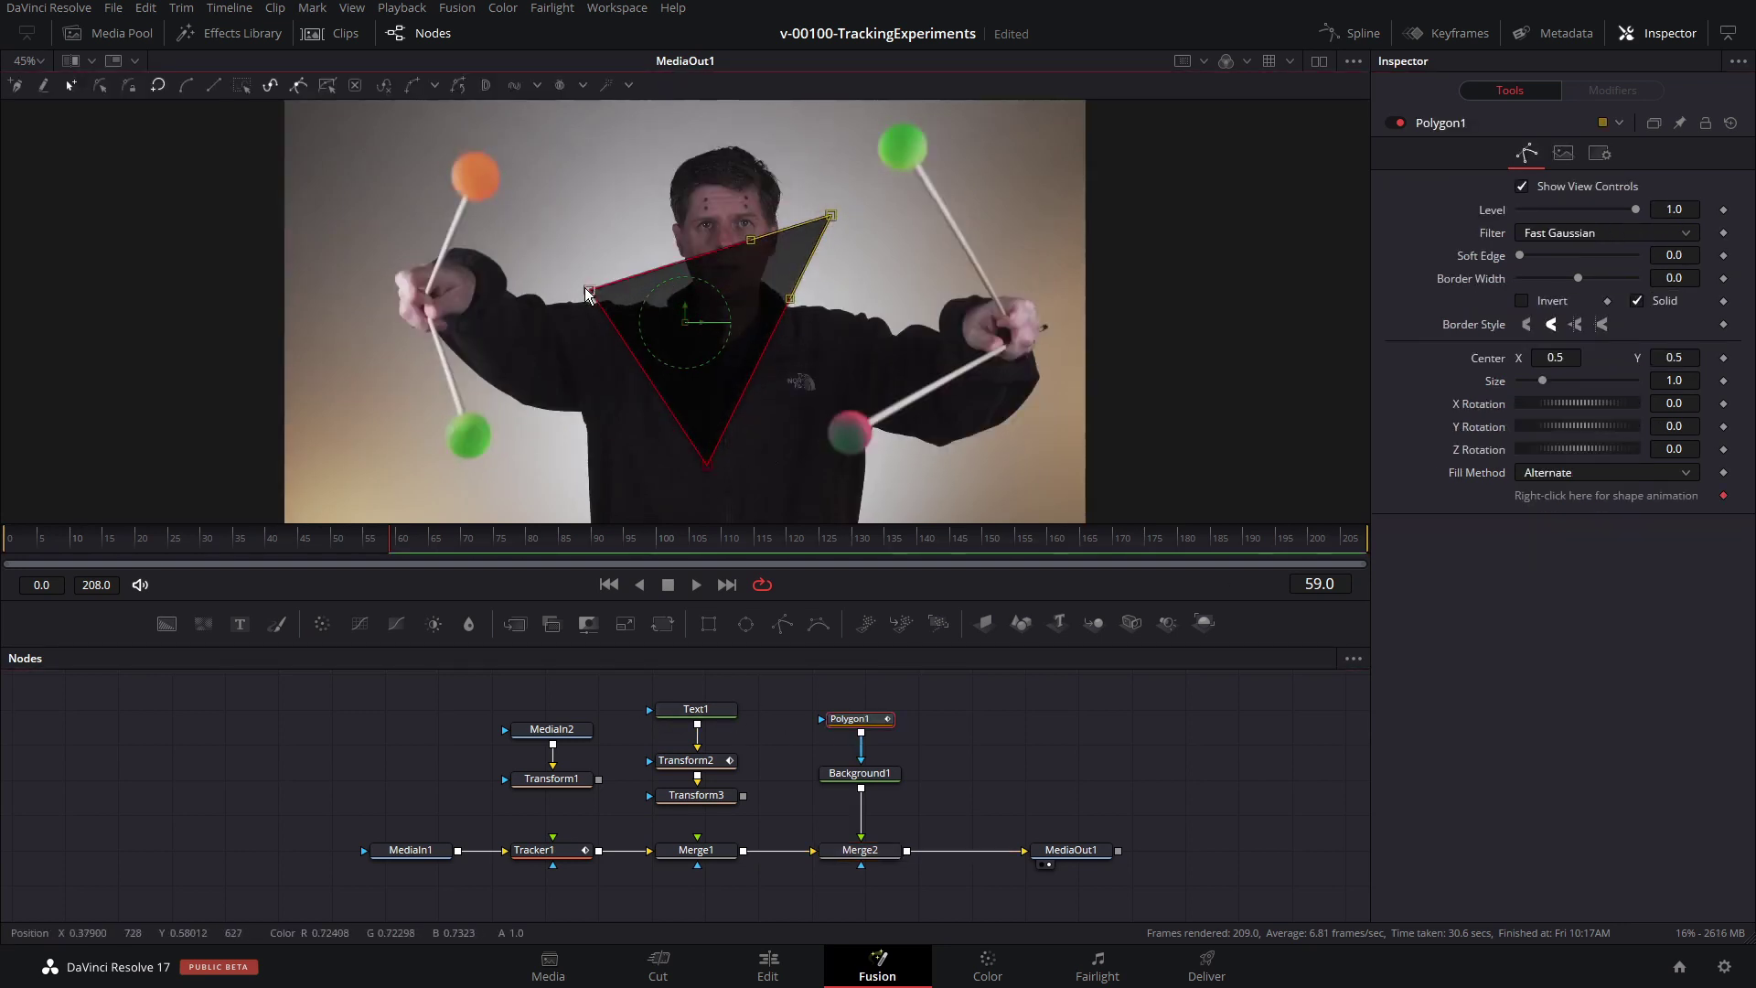
left_click_drag(585, 287, 570, 276)
left_click_drag(705, 474, 700, 468)
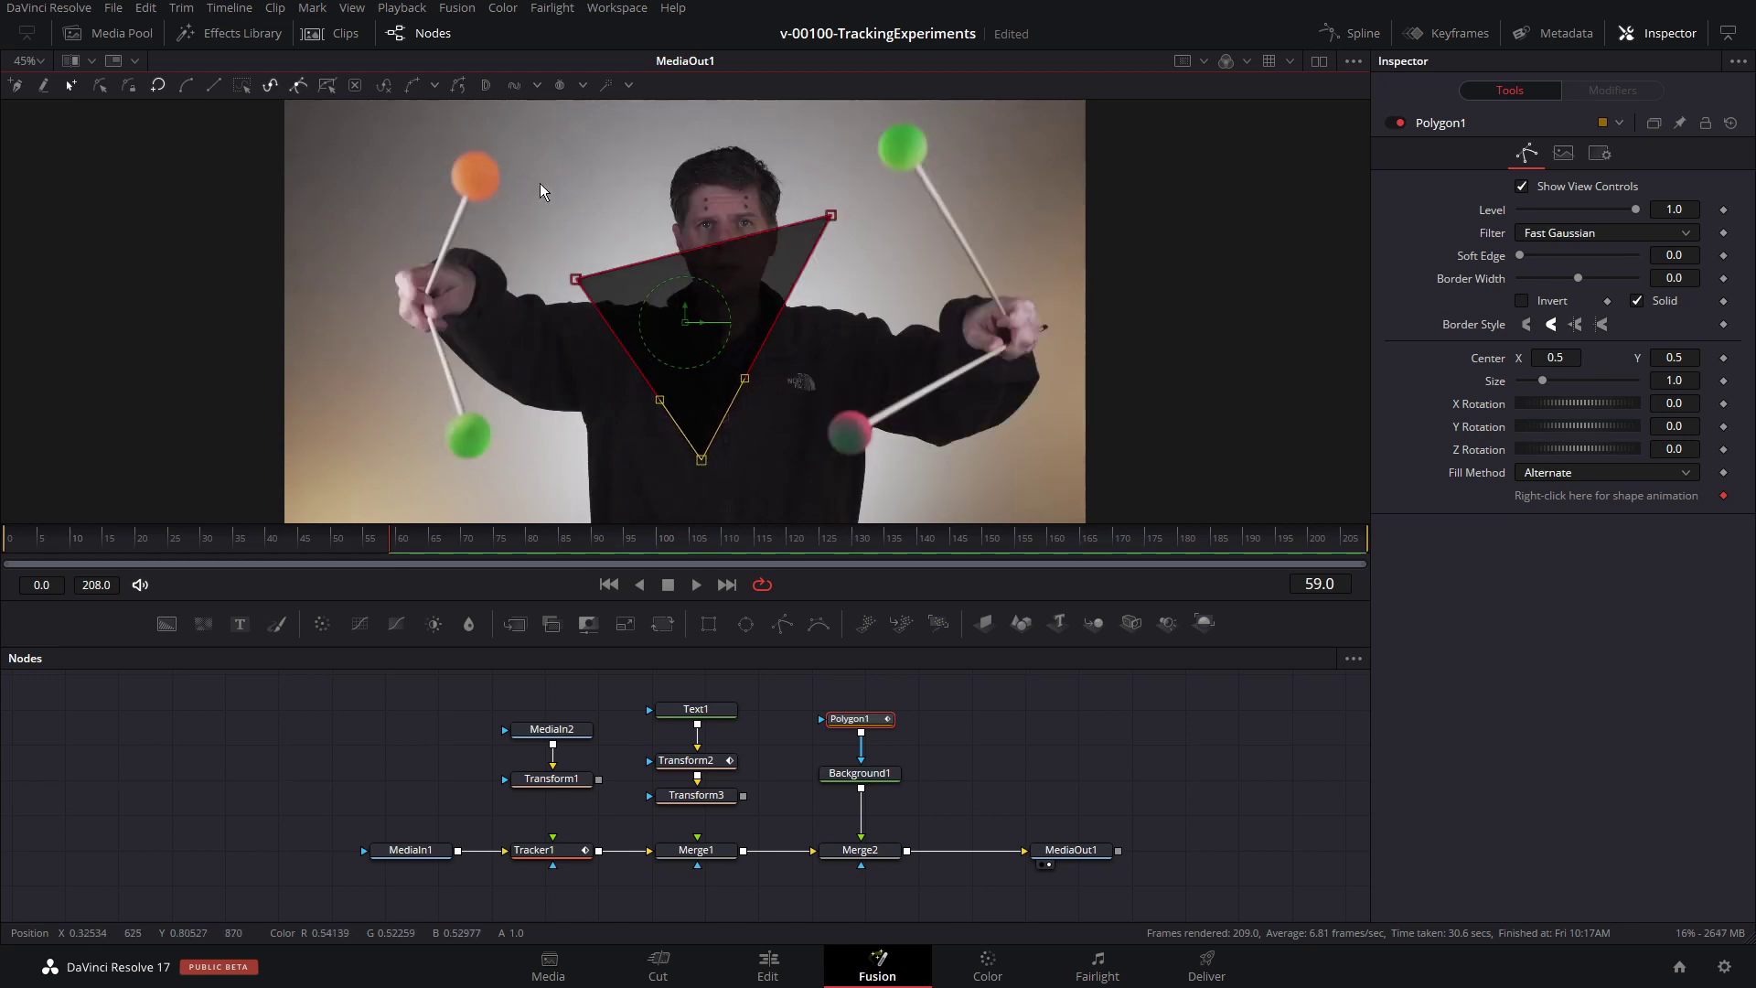
Step: Select all points of Polygon1's triangle and publish them as point controls
key("shift+a")
right_click(703, 460)
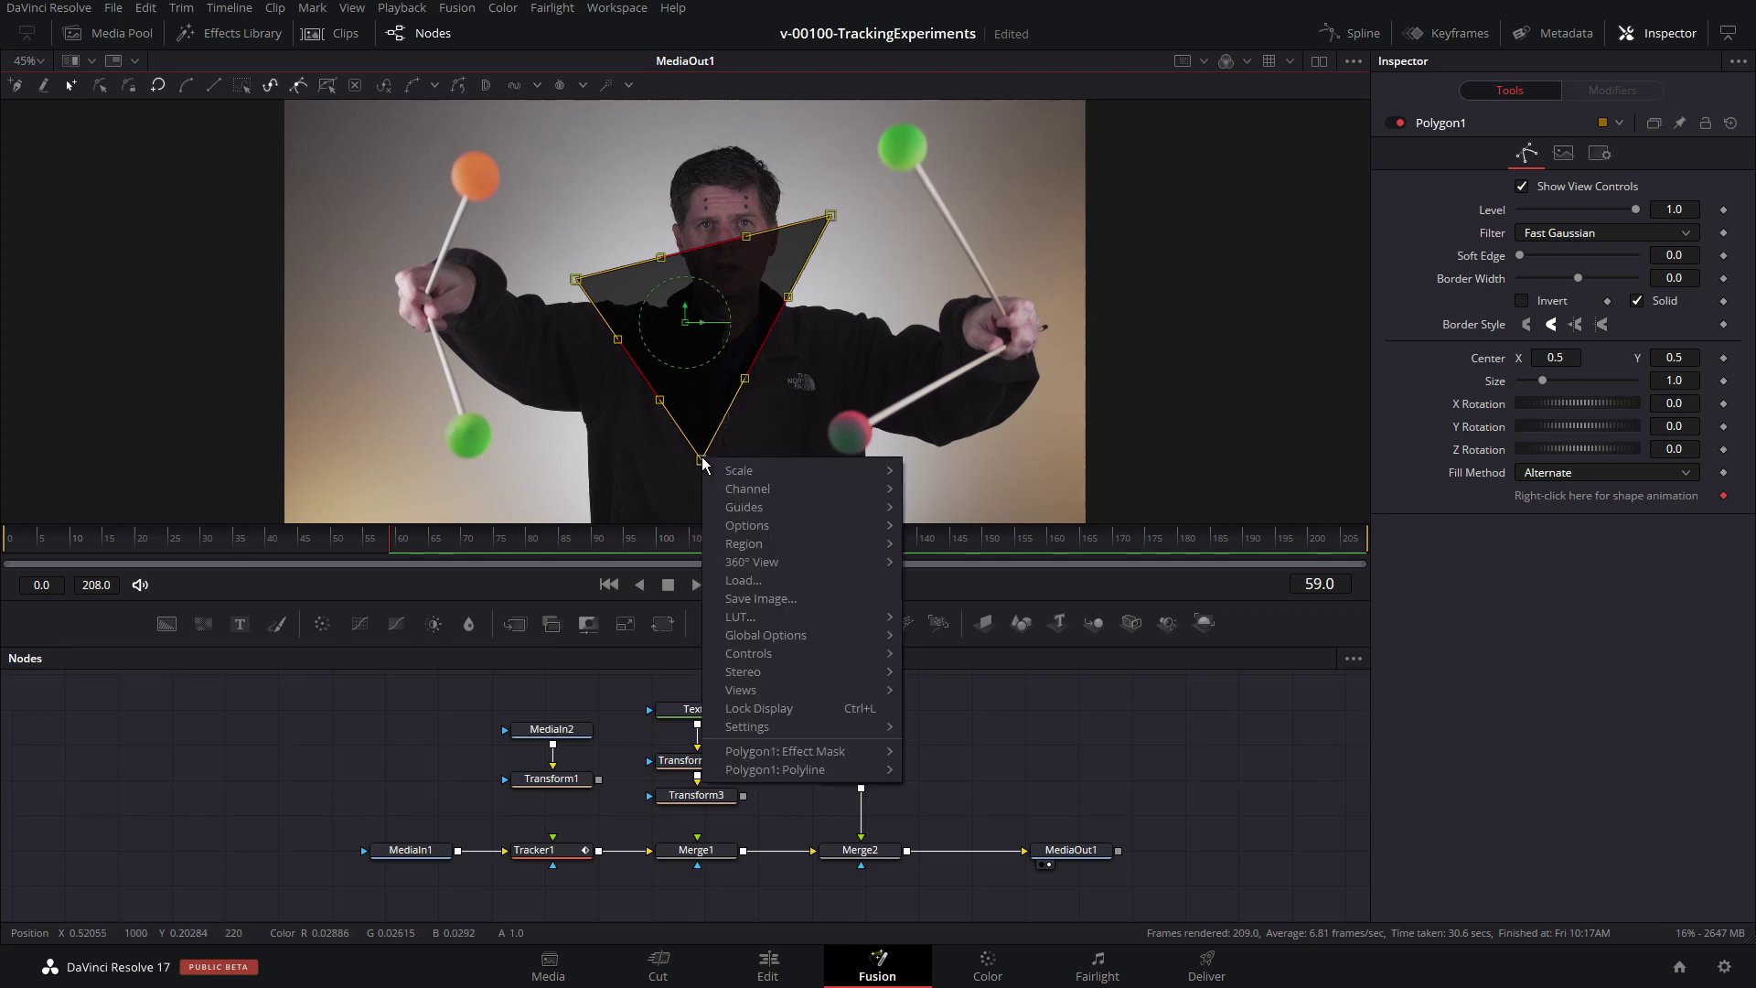
mouse_move(779, 637)
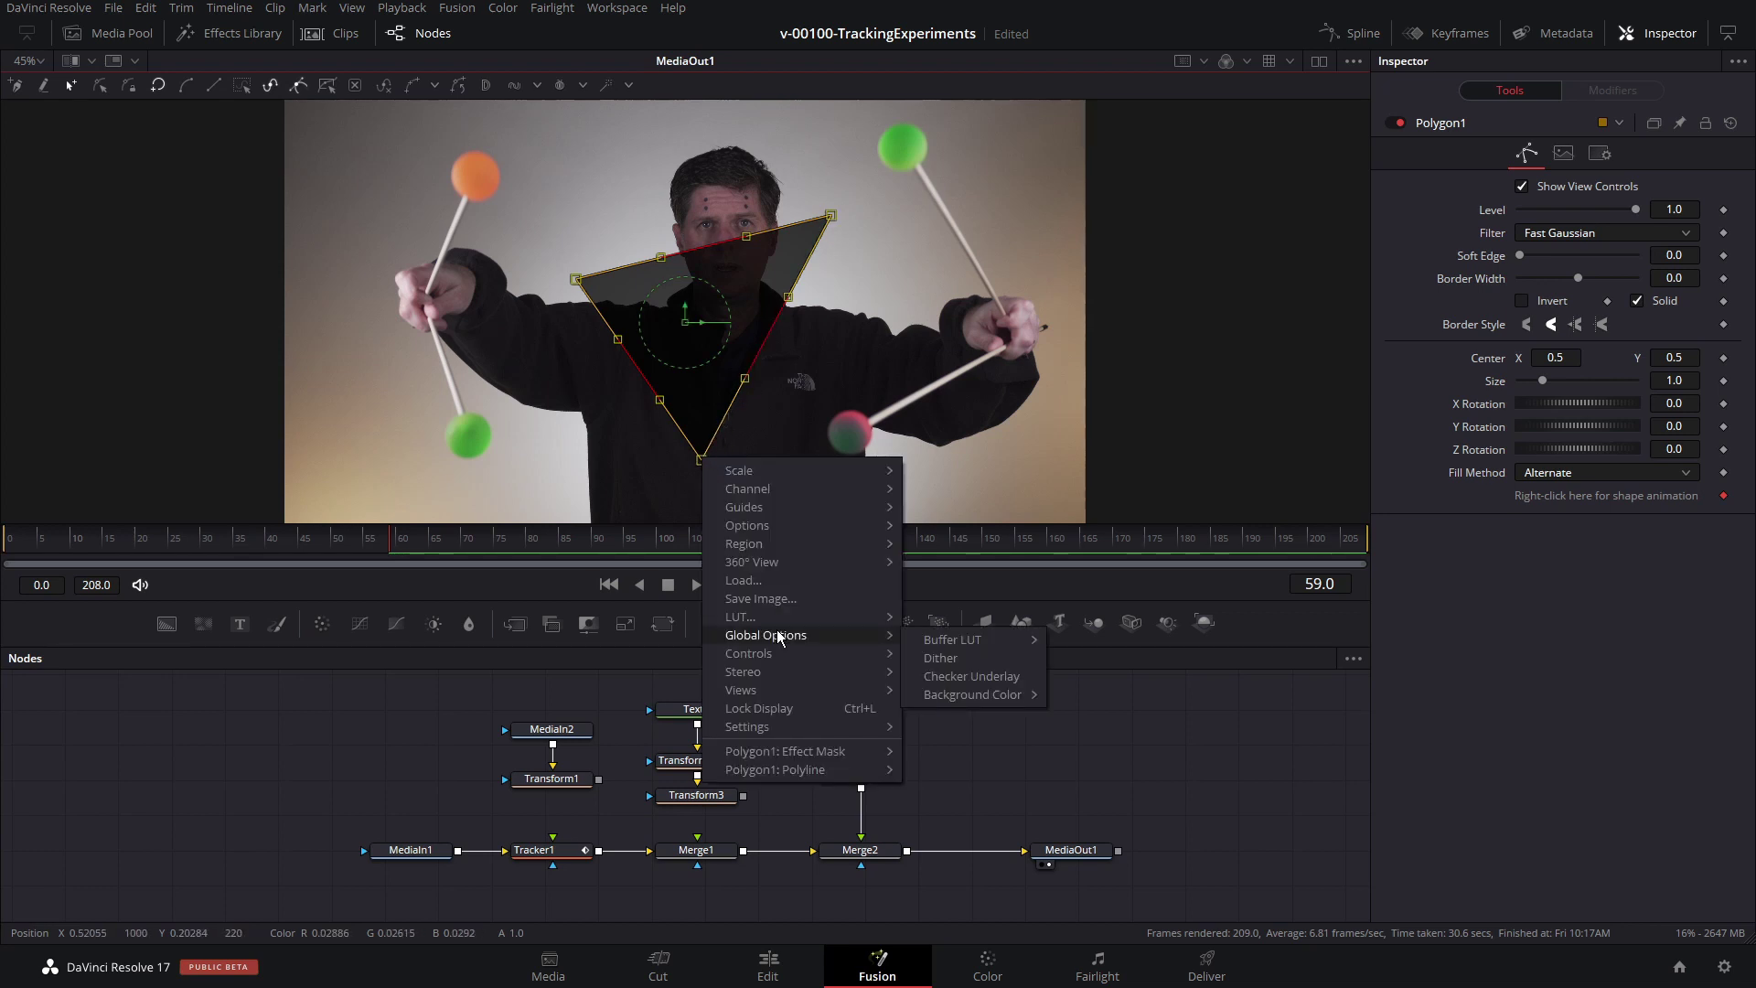
mouse_move(804, 773)
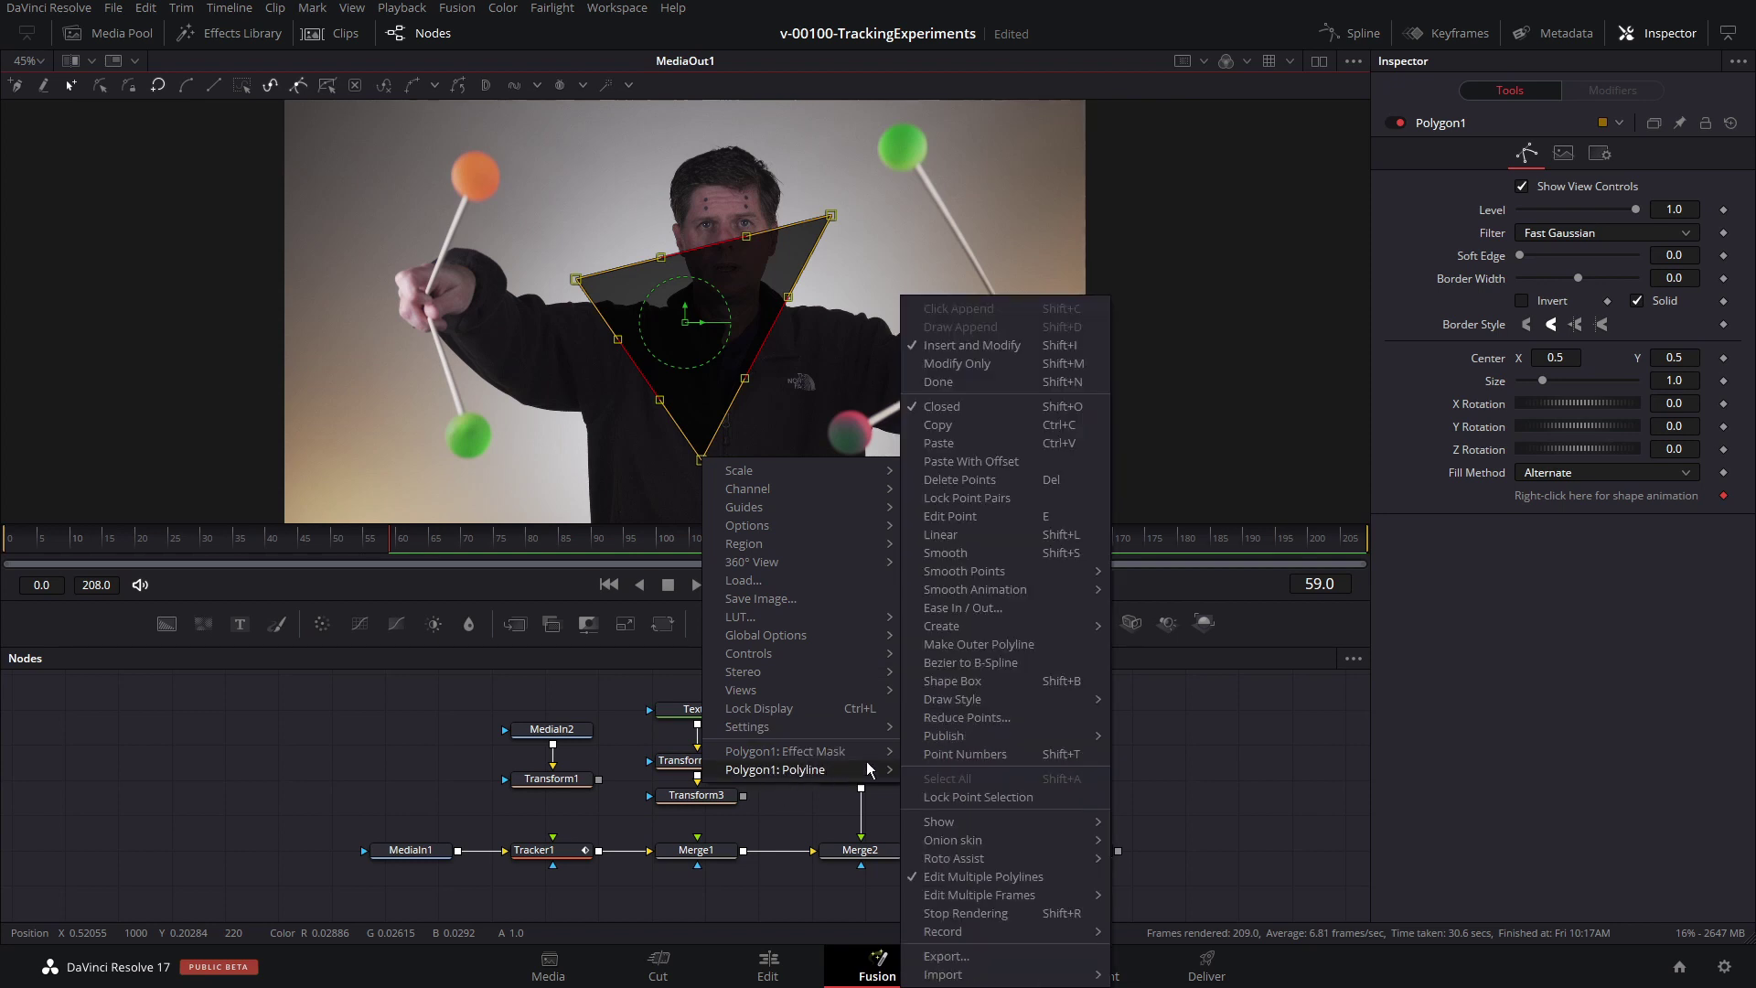
mouse_move(939, 739)
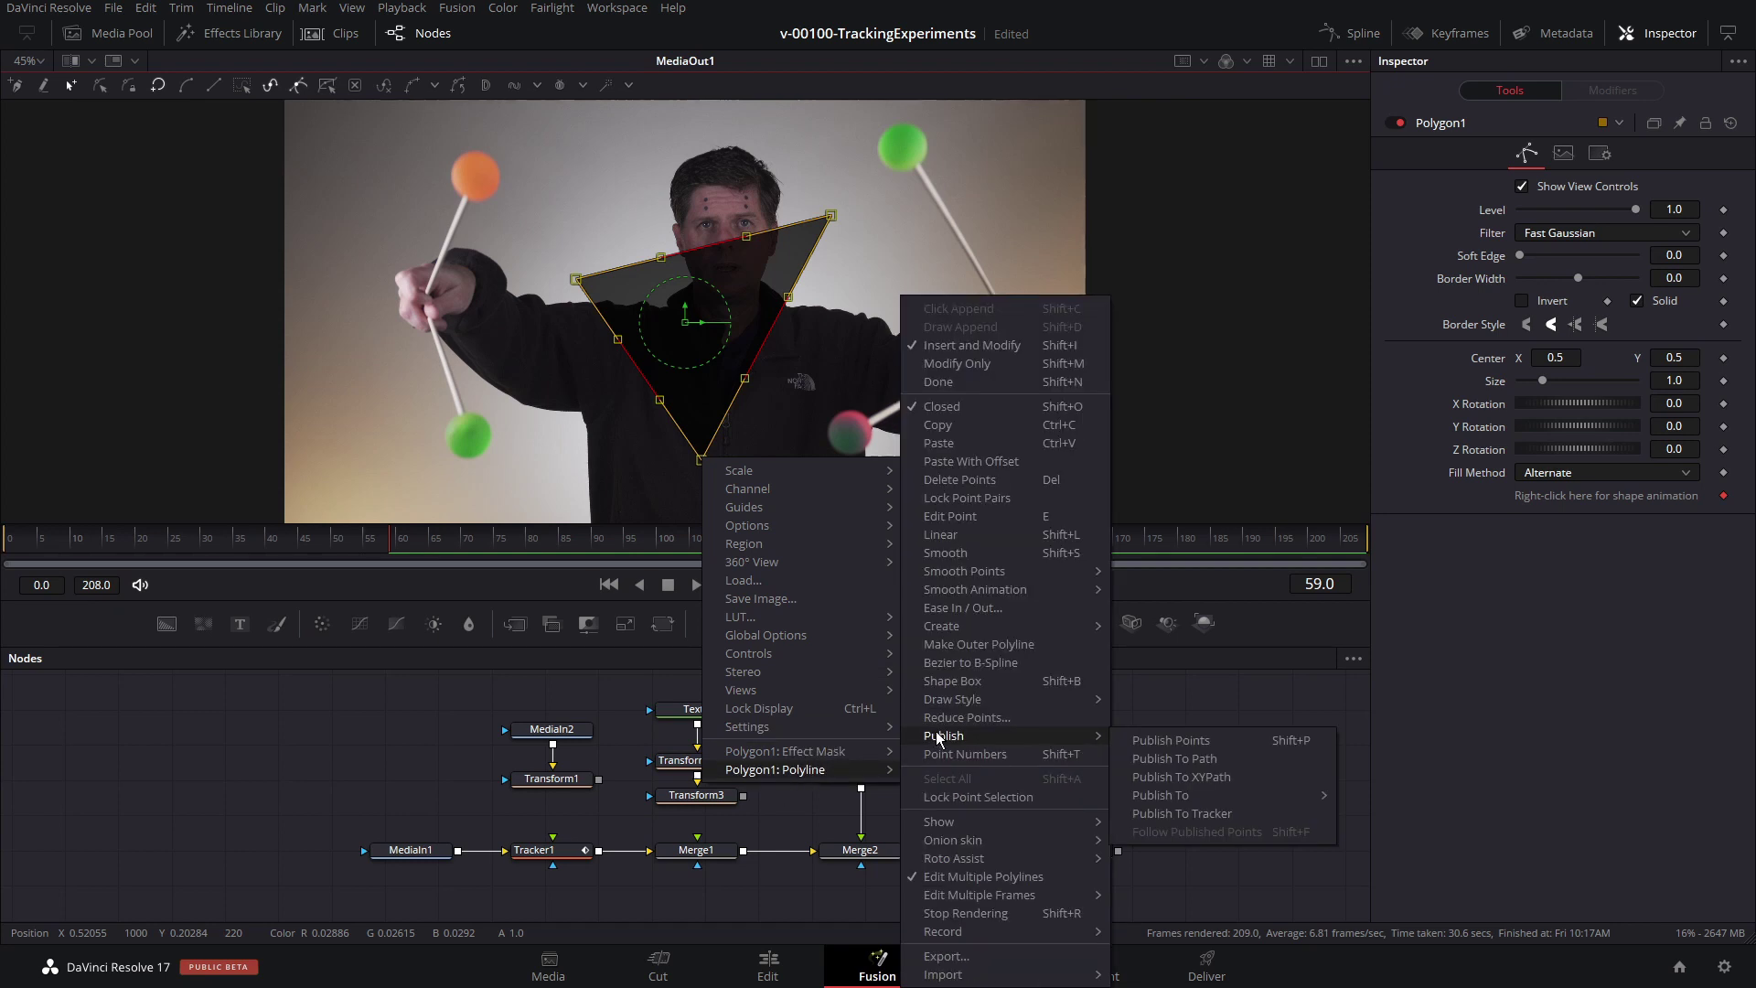
left_click(1187, 744)
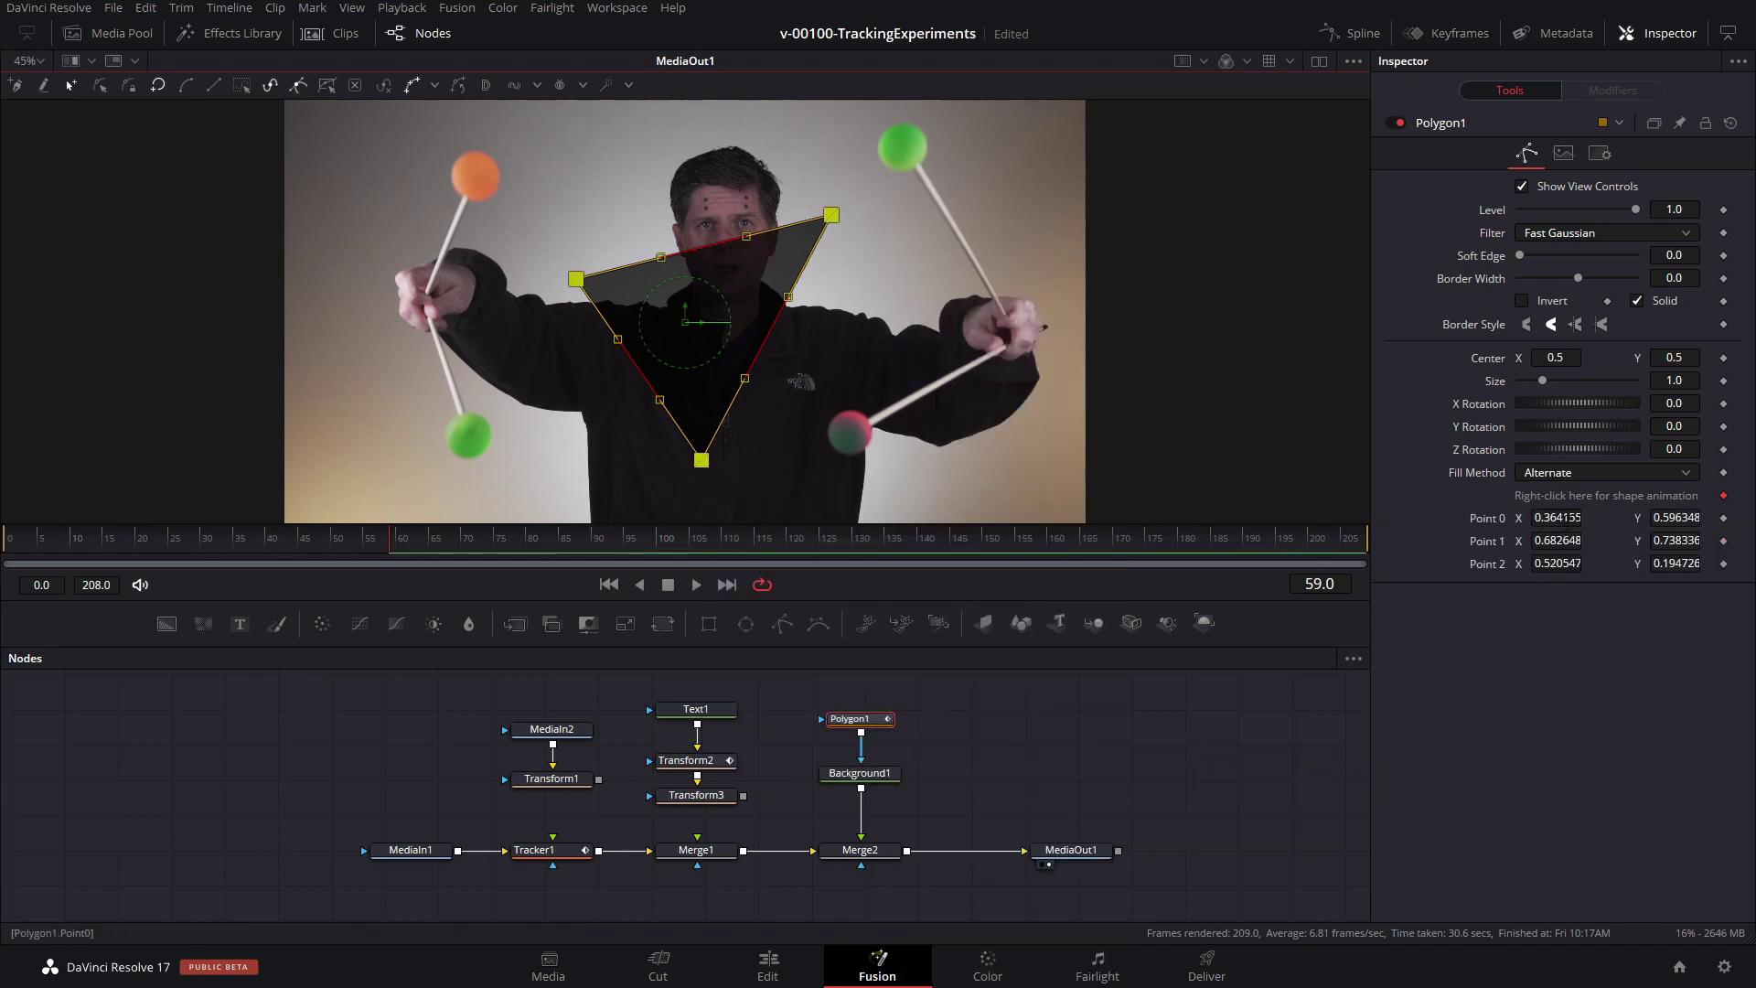
Step: Move Polygon1's published Point 0 to X 0.297155, Y 0.631349
mouse_move(1567, 524)
left_mouse_down()
mouse_move(1527, 525)
mouse_move(1552, 524)
left_mouse_up()
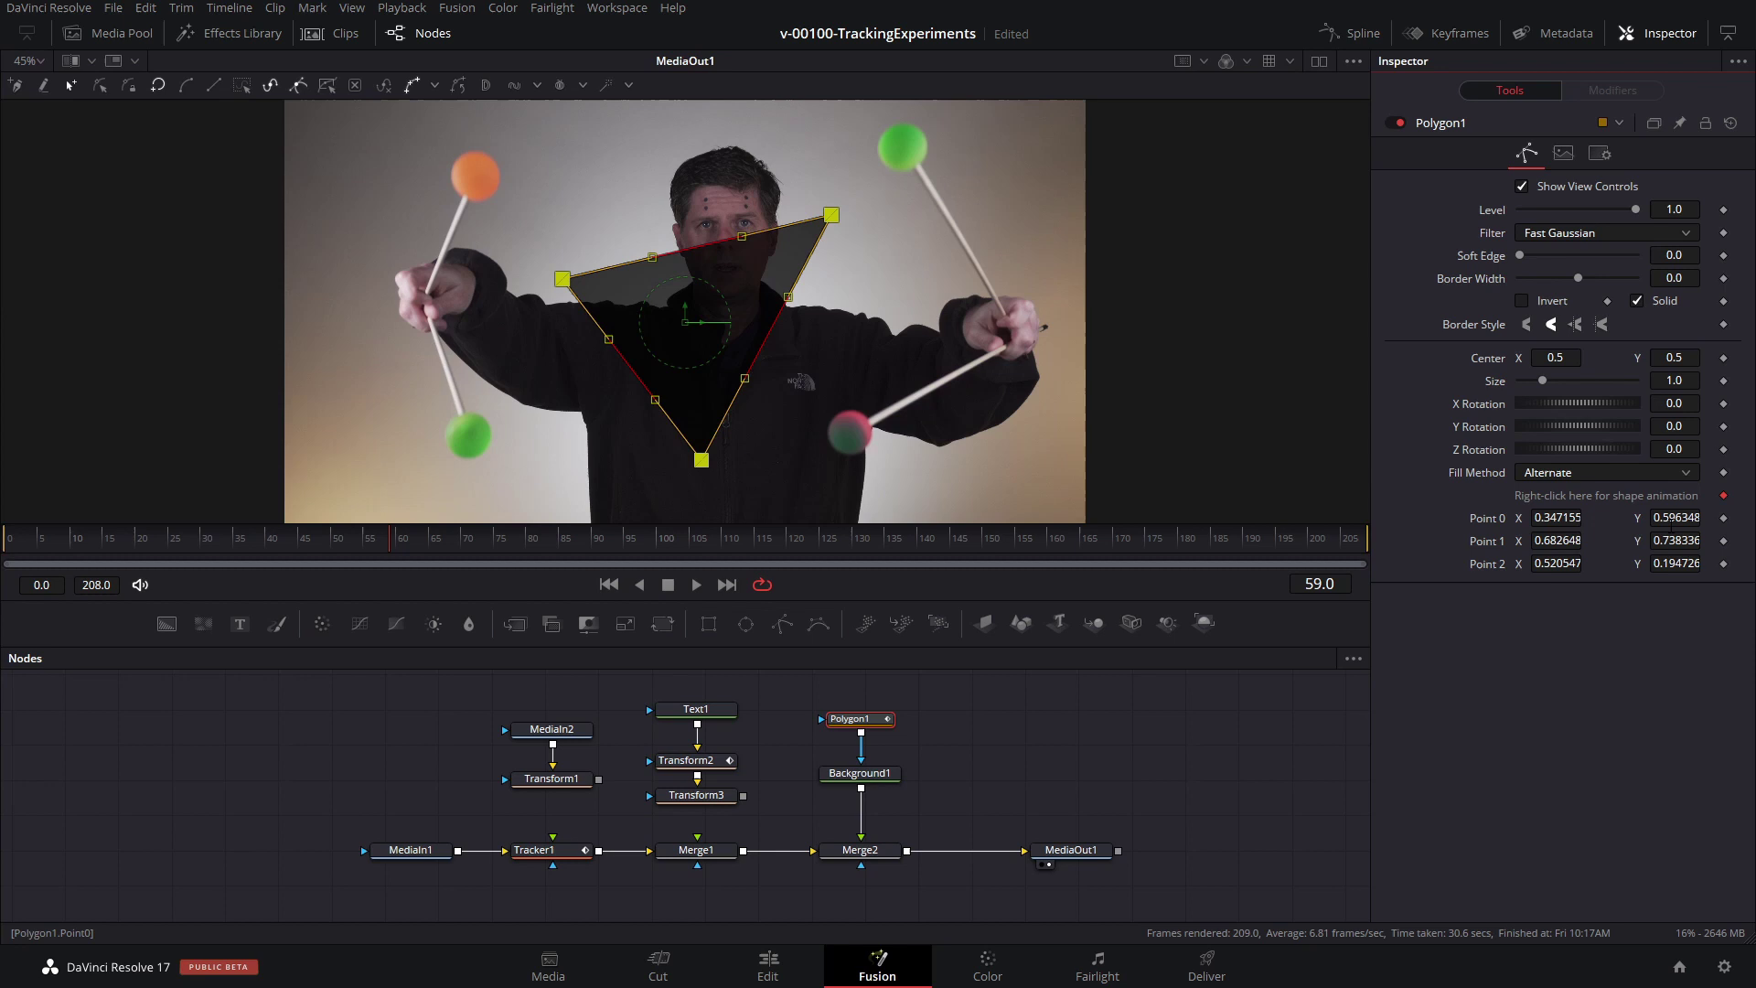
right_click(1207, 595)
left_click(1239, 673)
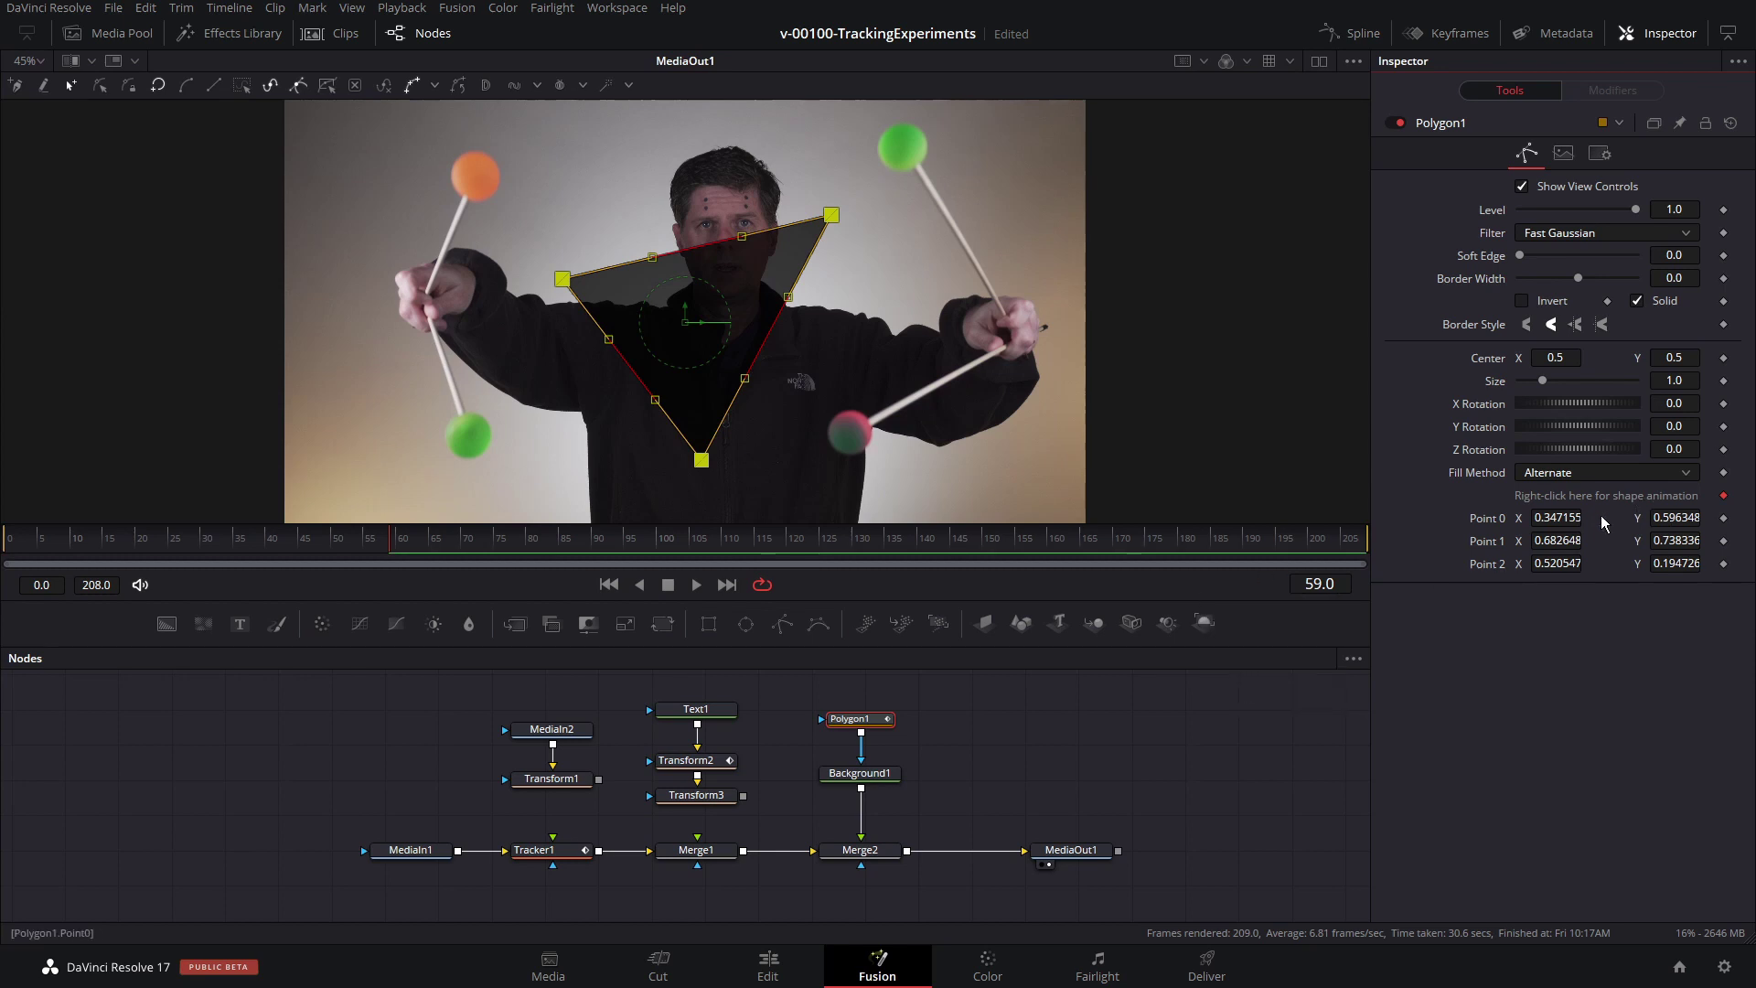
left_click_drag(1562, 521, 1678, 522)
left_click_drag(1550, 520, 1507, 519)
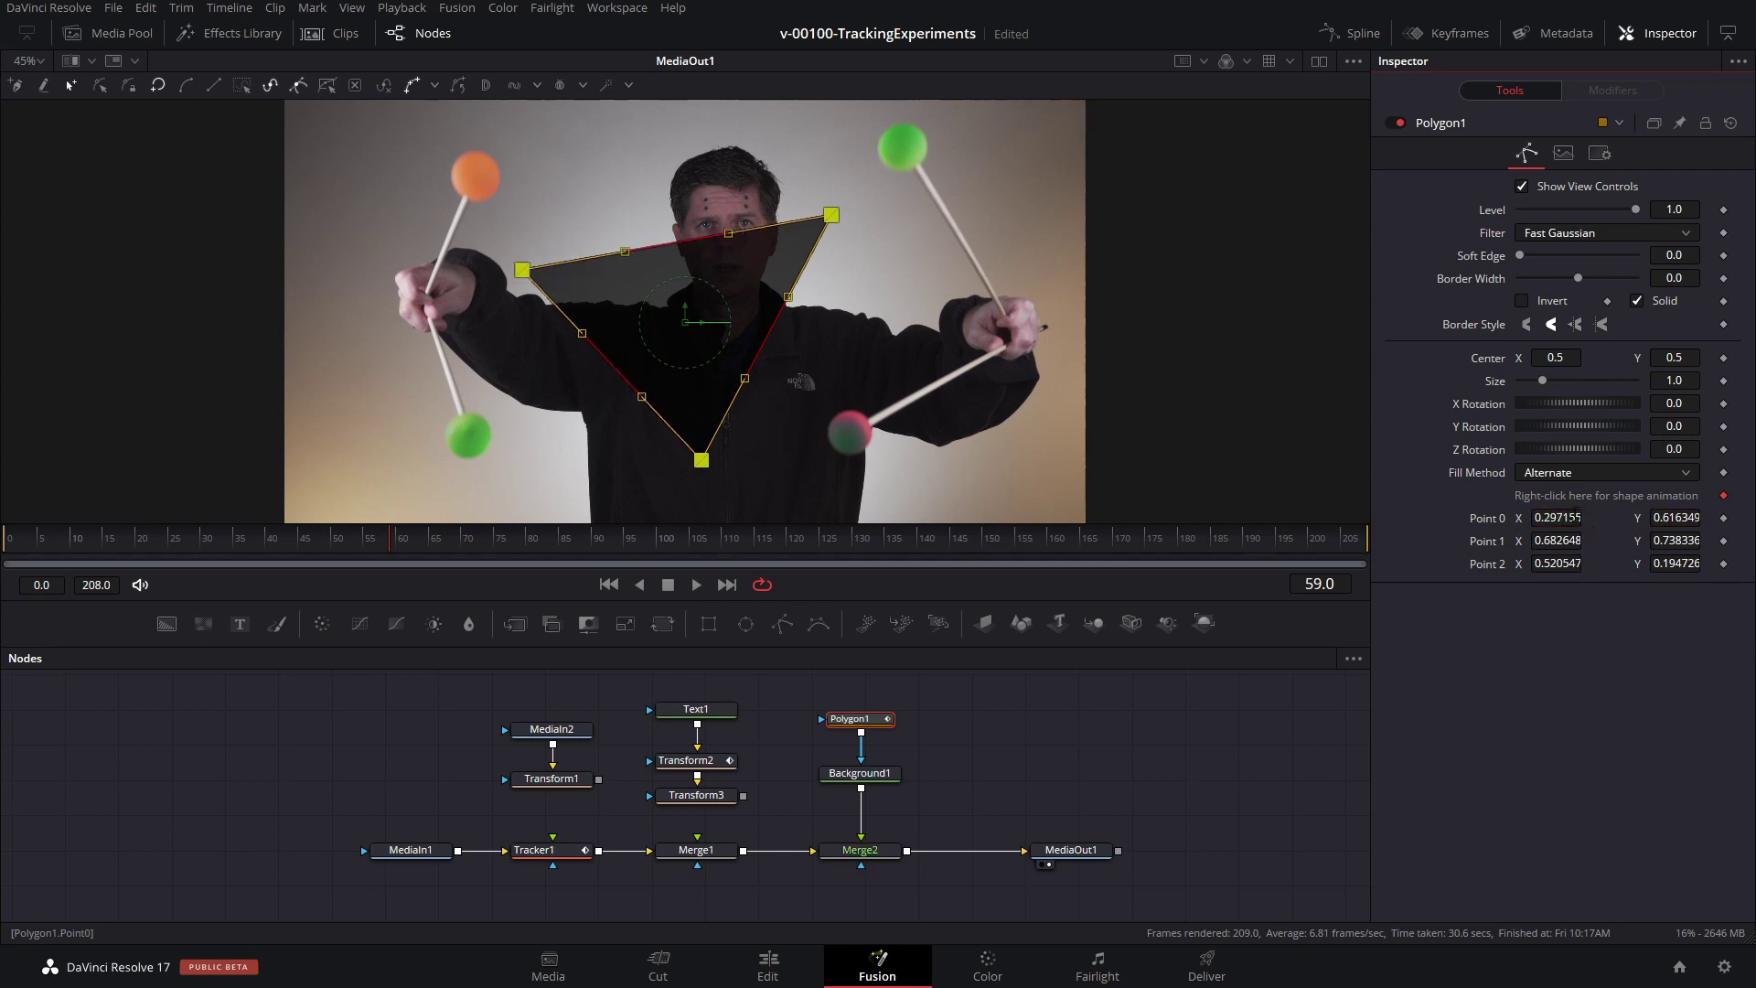
mouse_move(1662, 520)
left_mouse_down()
mouse_move(1740, 519)
mouse_move(1676, 519)
left_mouse_up()
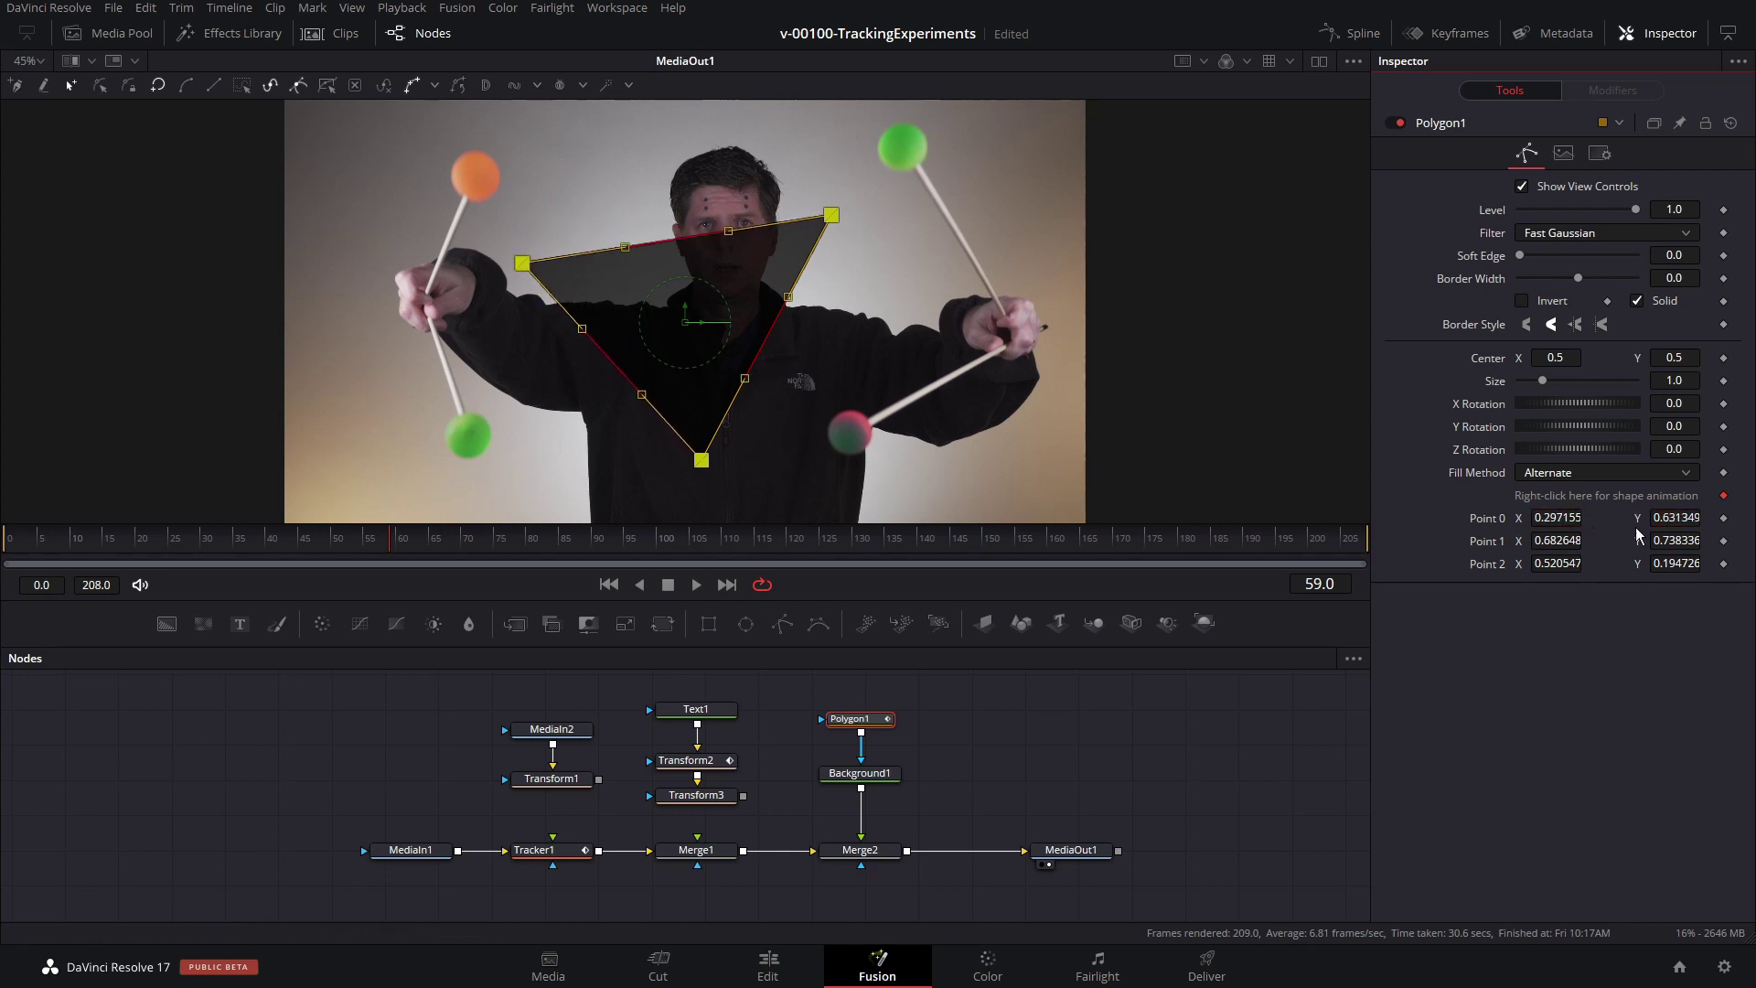
Step: Connect Polygon1's Point 0 to the Position of Tracker1Tracker1Path and play the clip to check it
right_click(1494, 528)
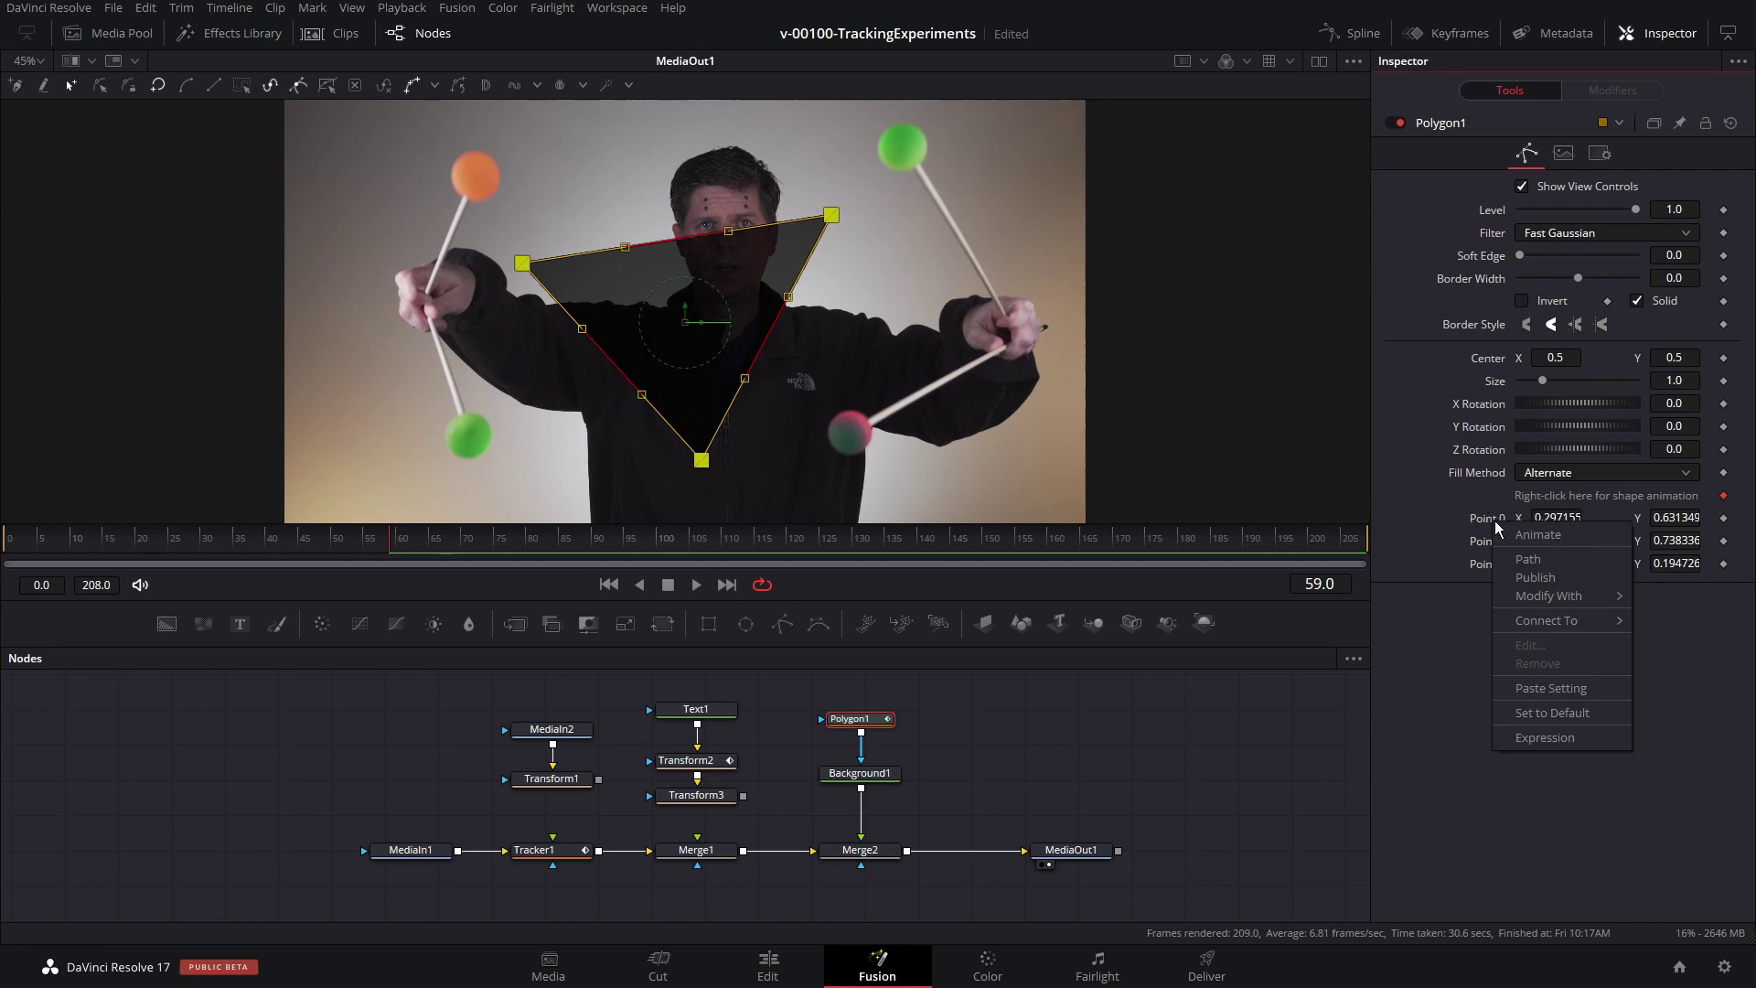
mouse_move(1564, 620)
mouse_move(1451, 646)
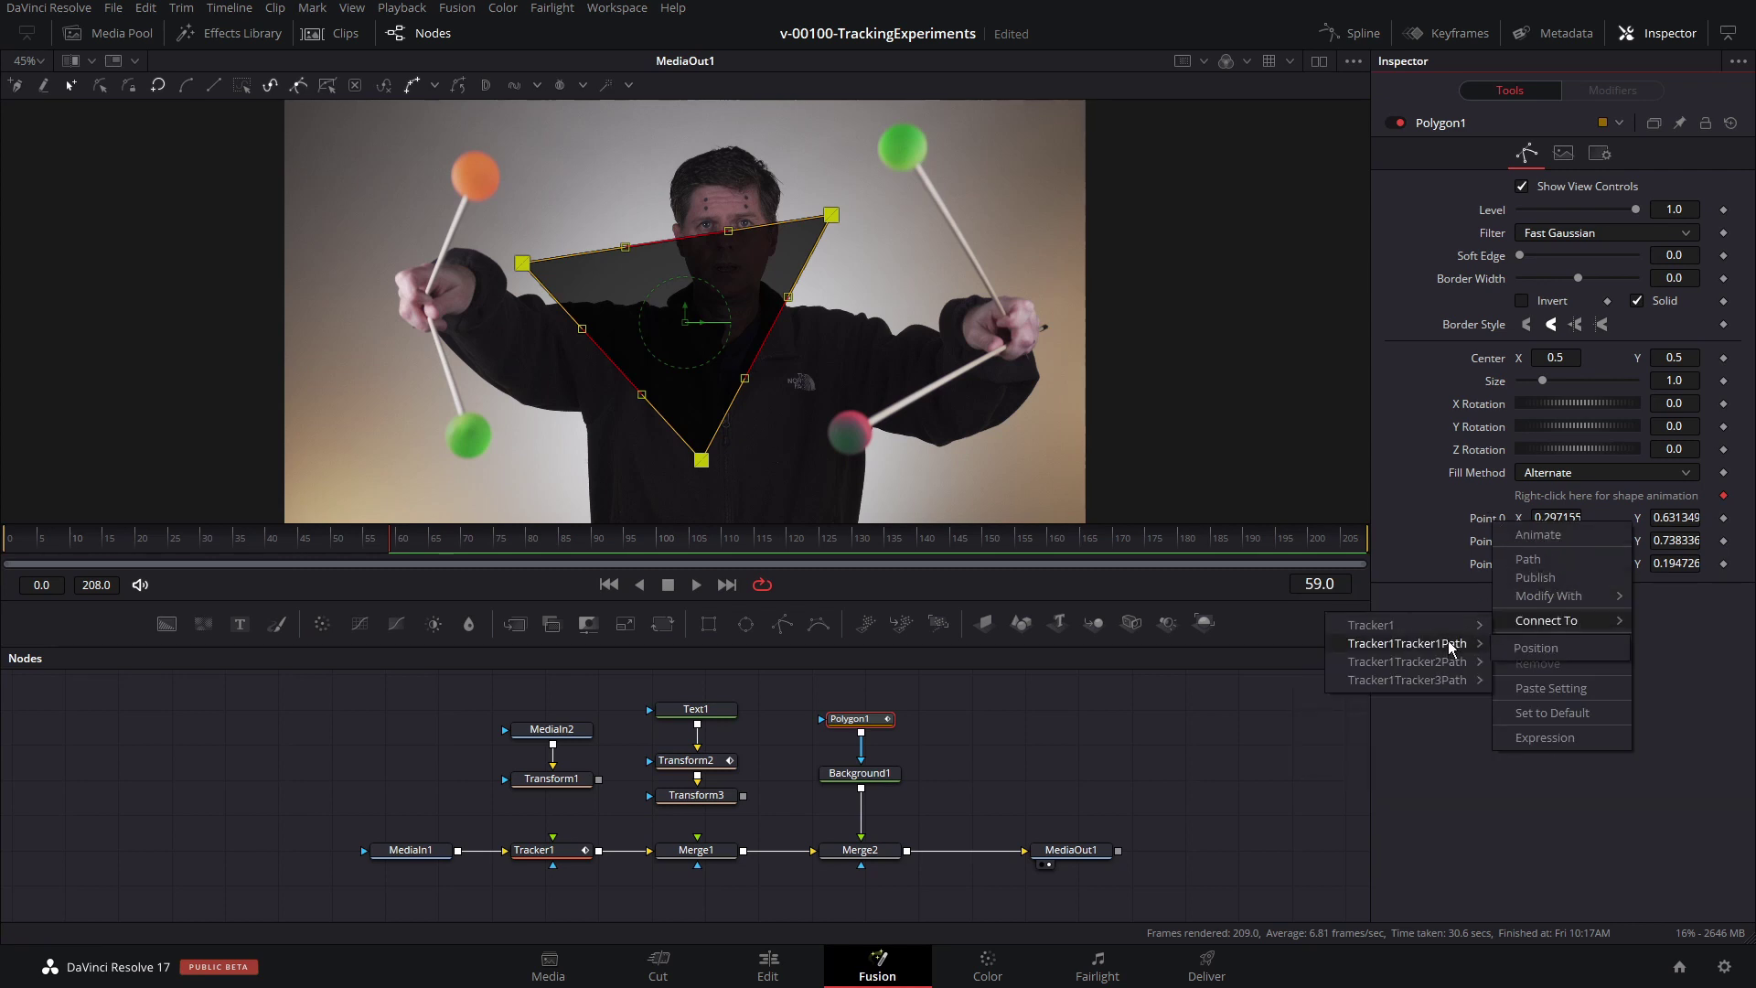
left_click(1523, 647)
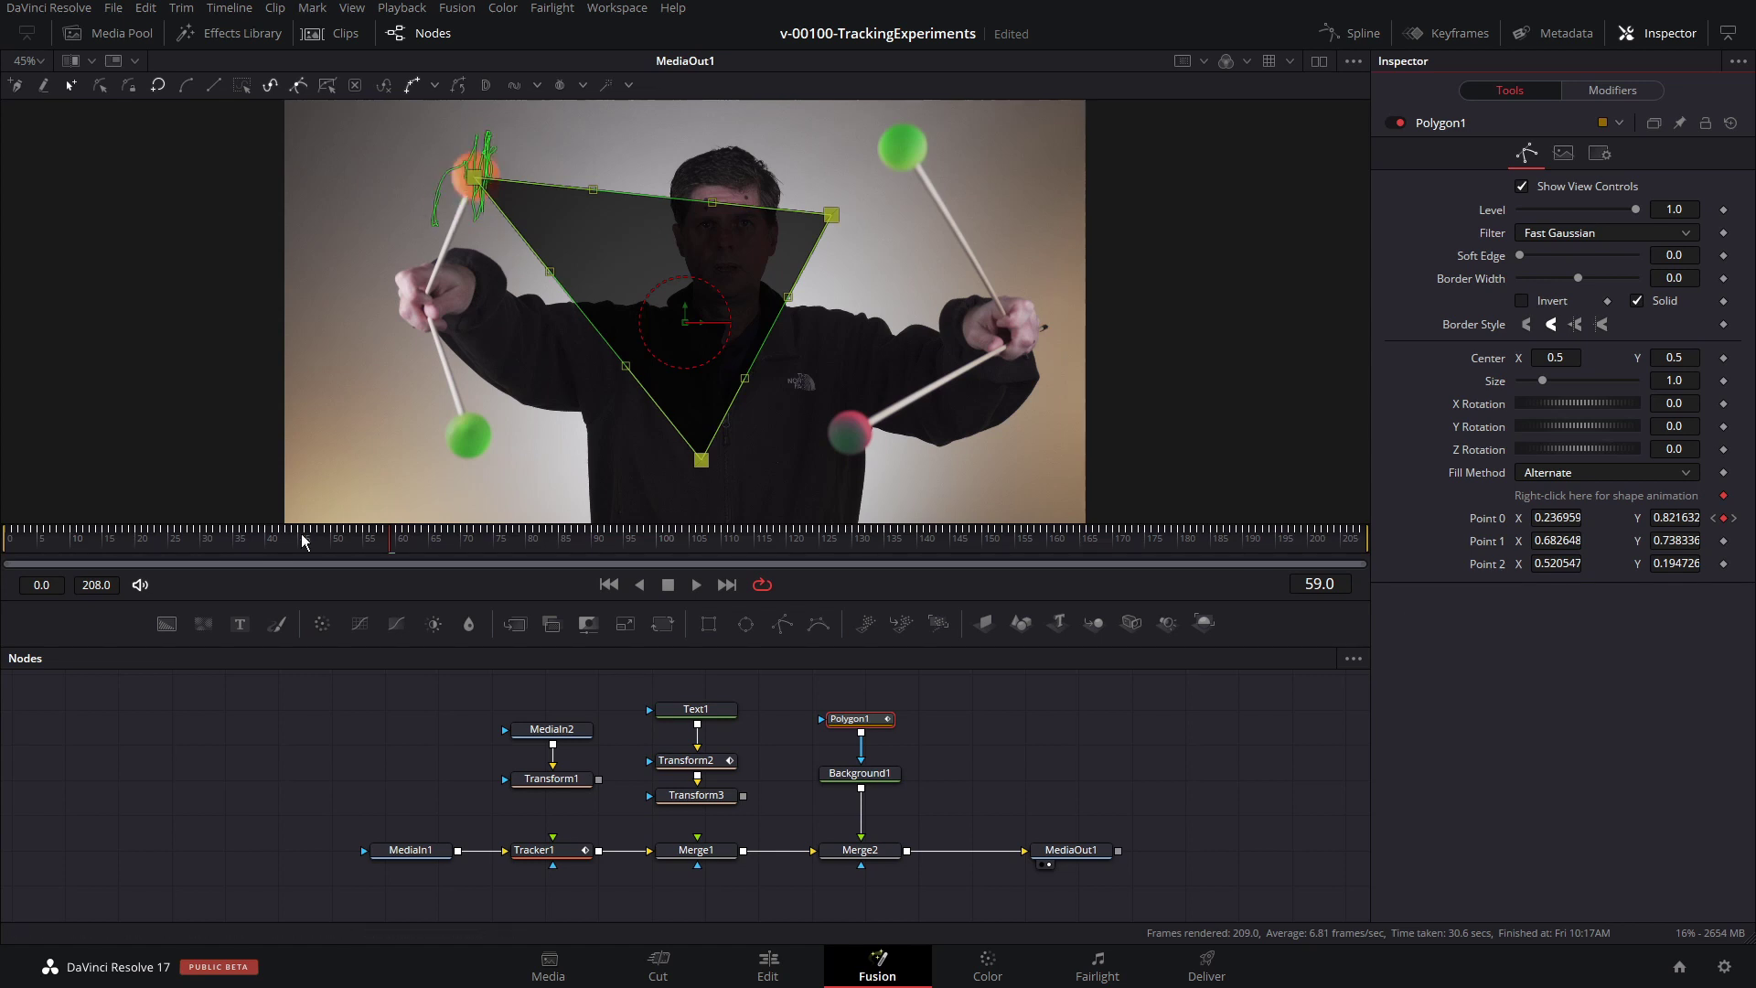
left_click(258, 538)
key("space")
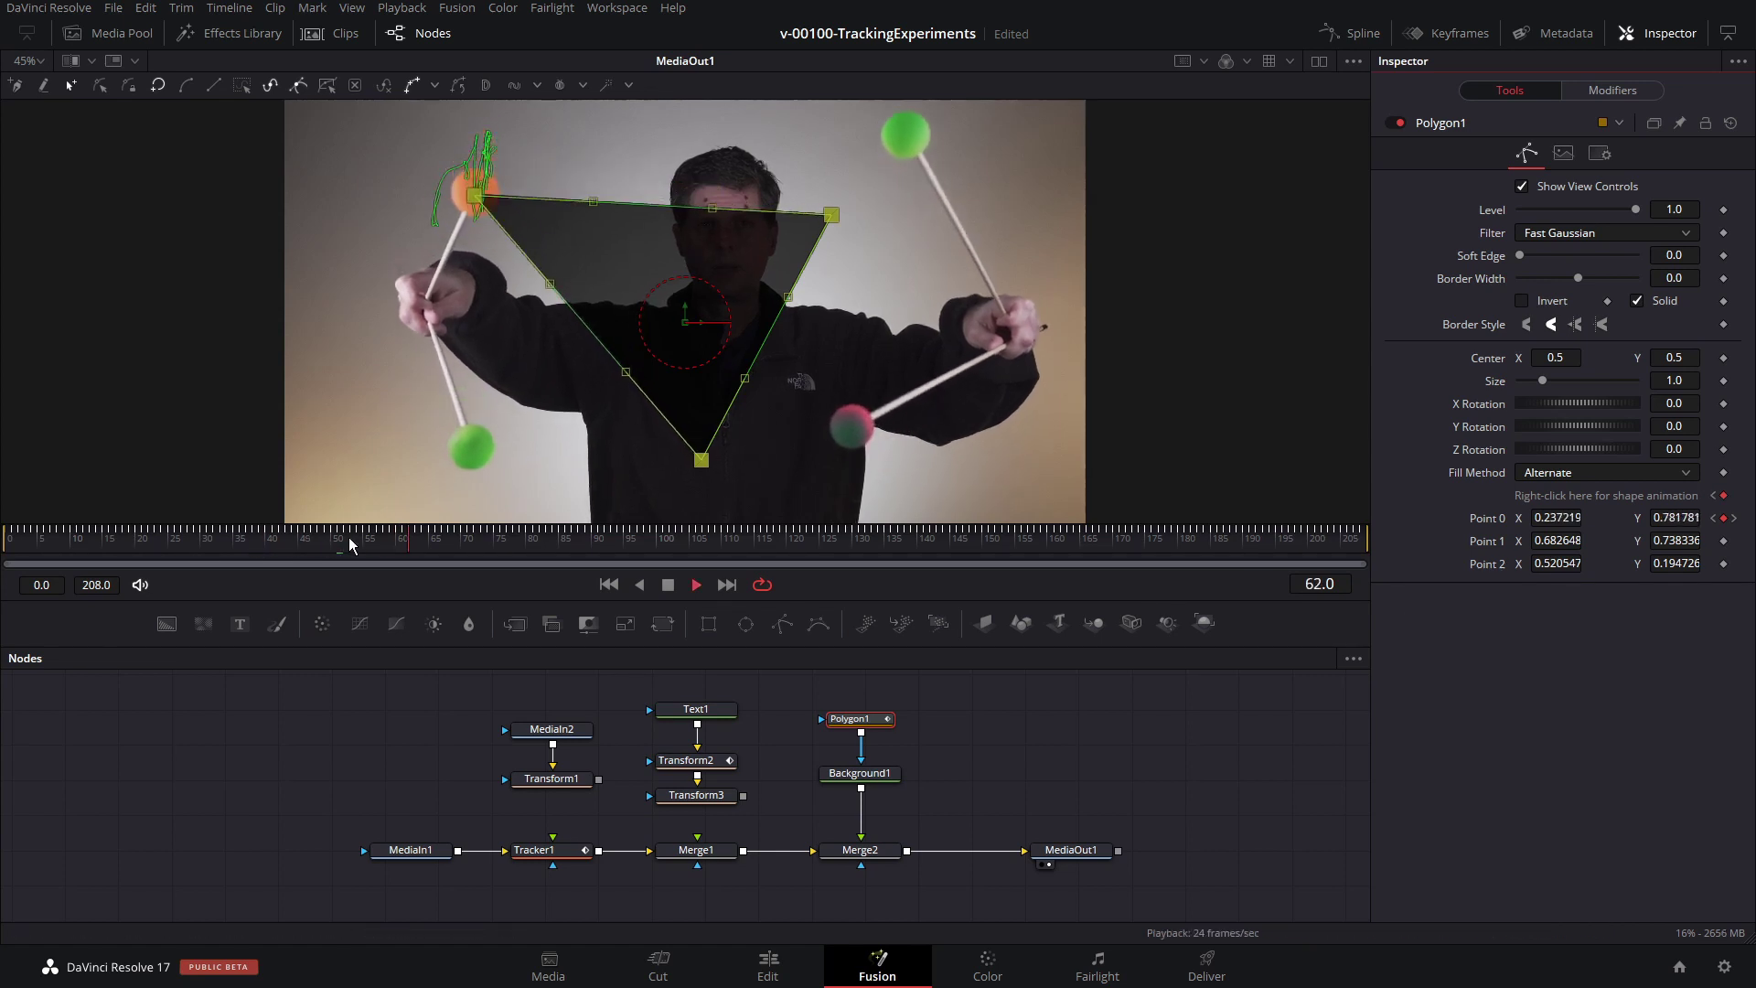
key("space")
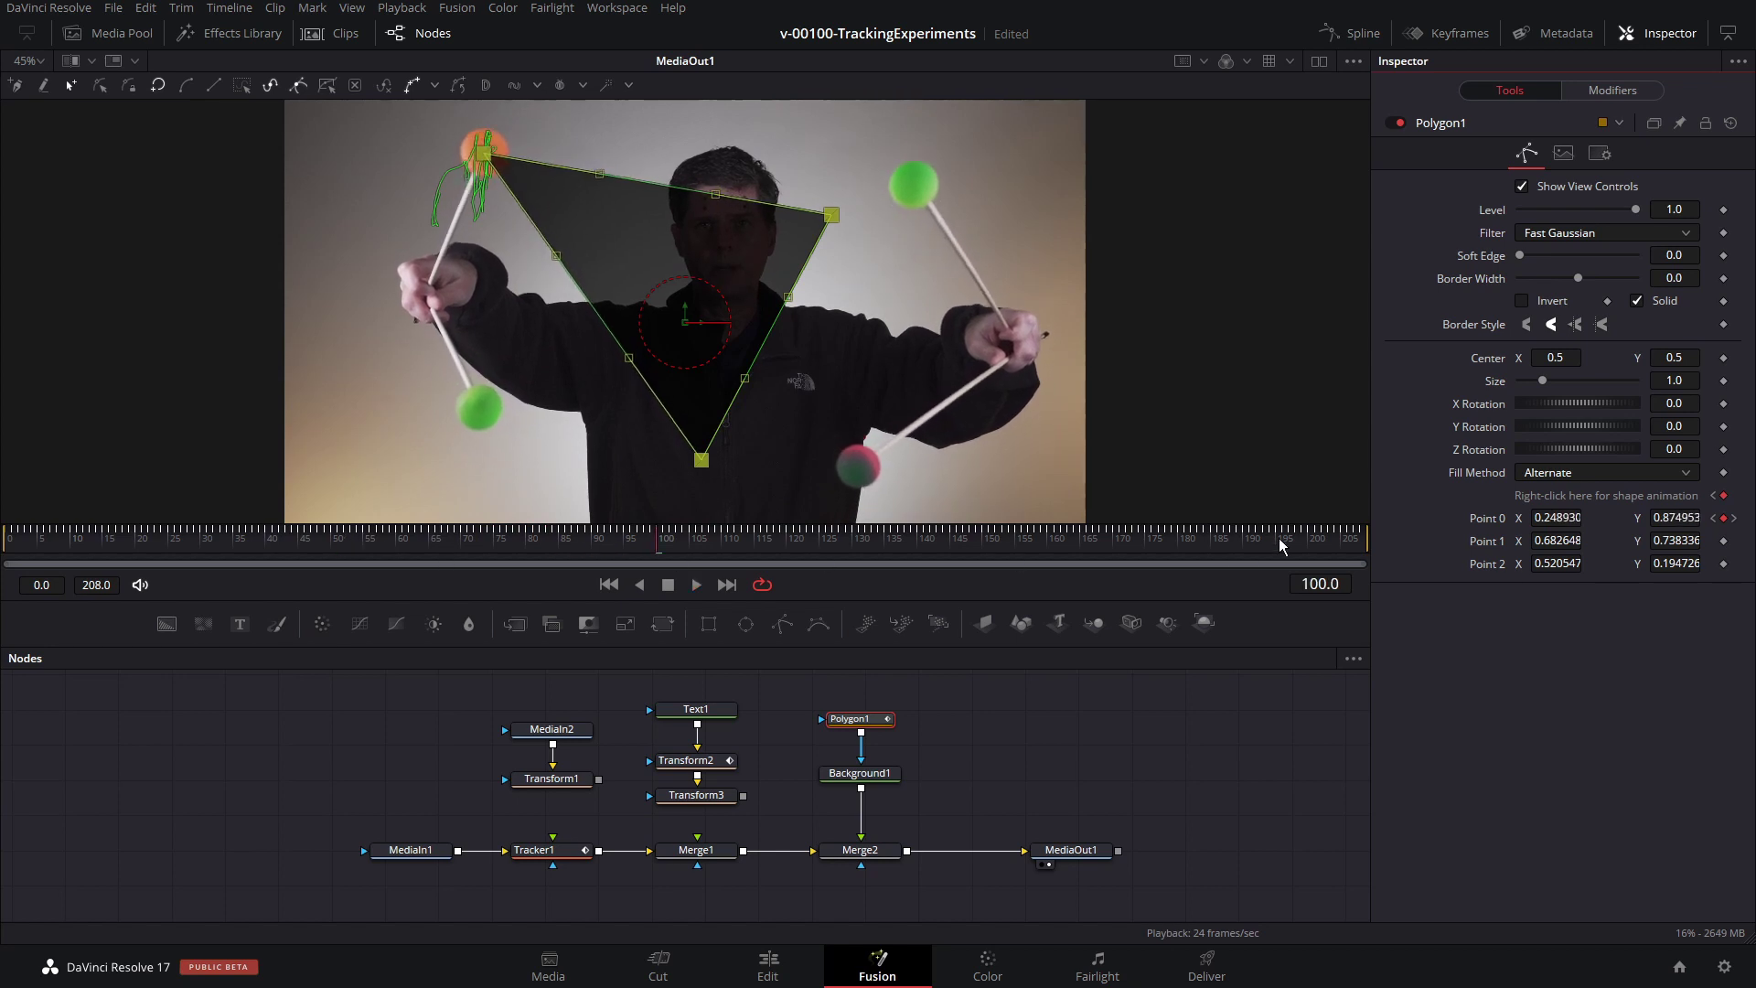
Step: Connect Polygon1's Point 1 to the Position of Tracker1Tracker2Path
right_click(1481, 544)
mouse_move(1541, 642)
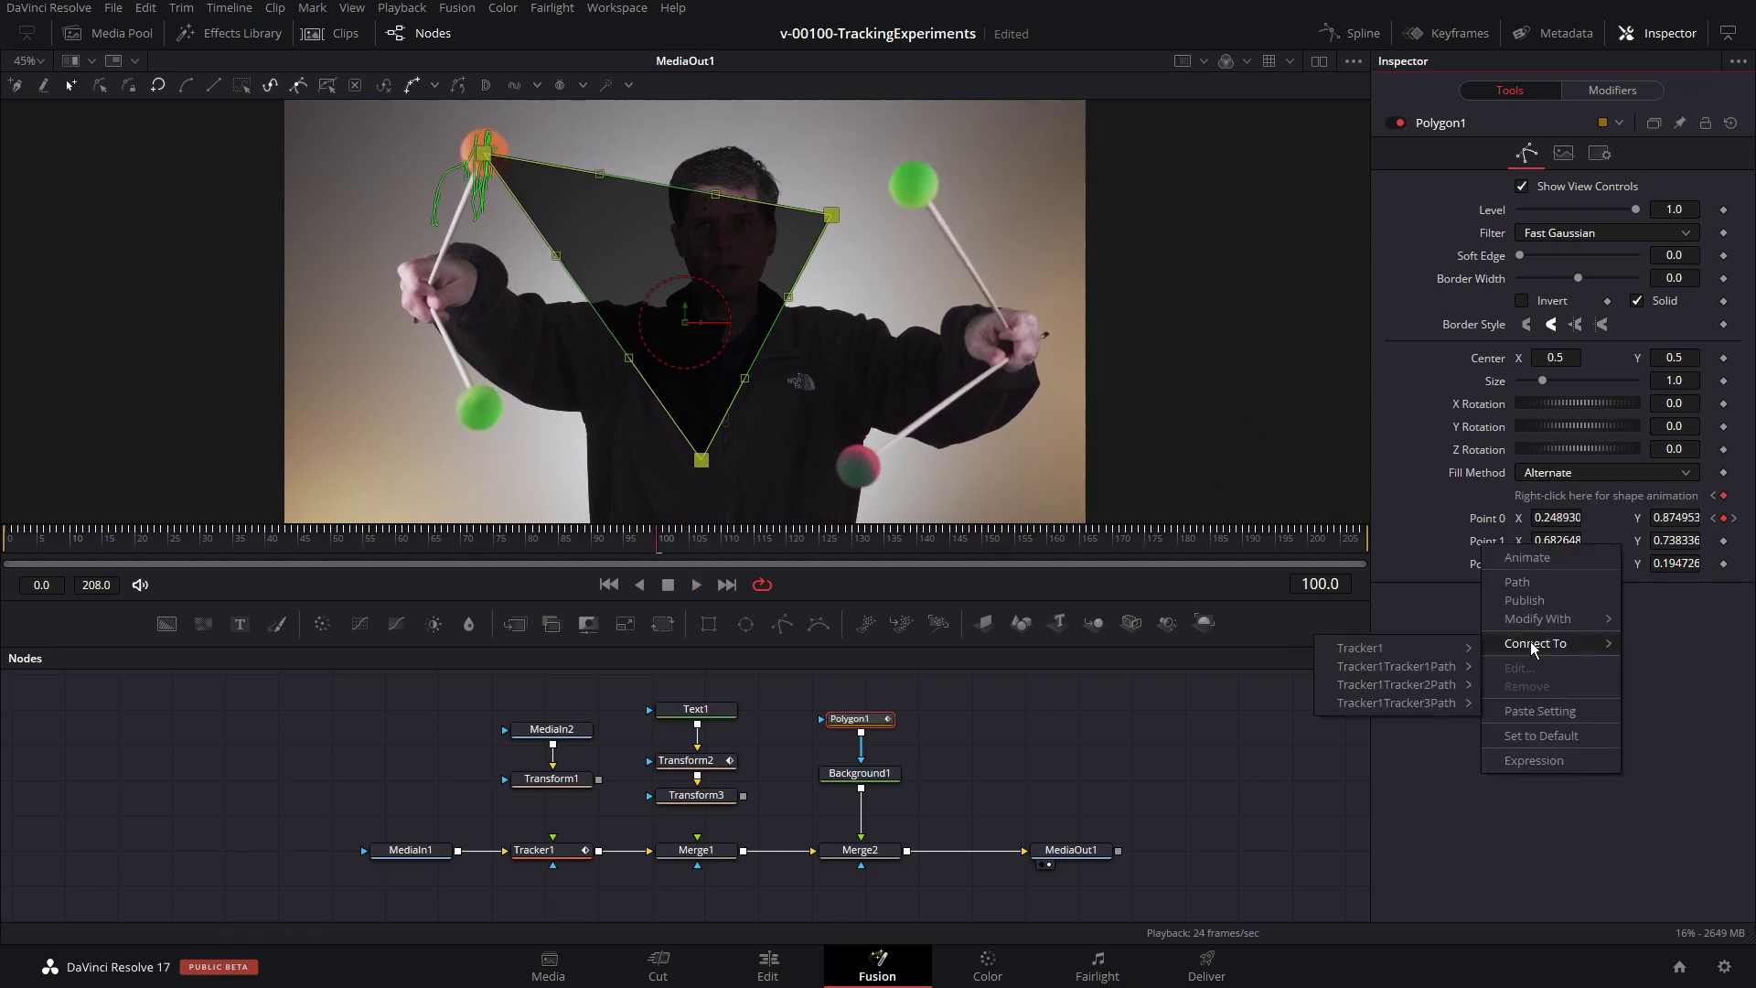
left_click(1443, 685)
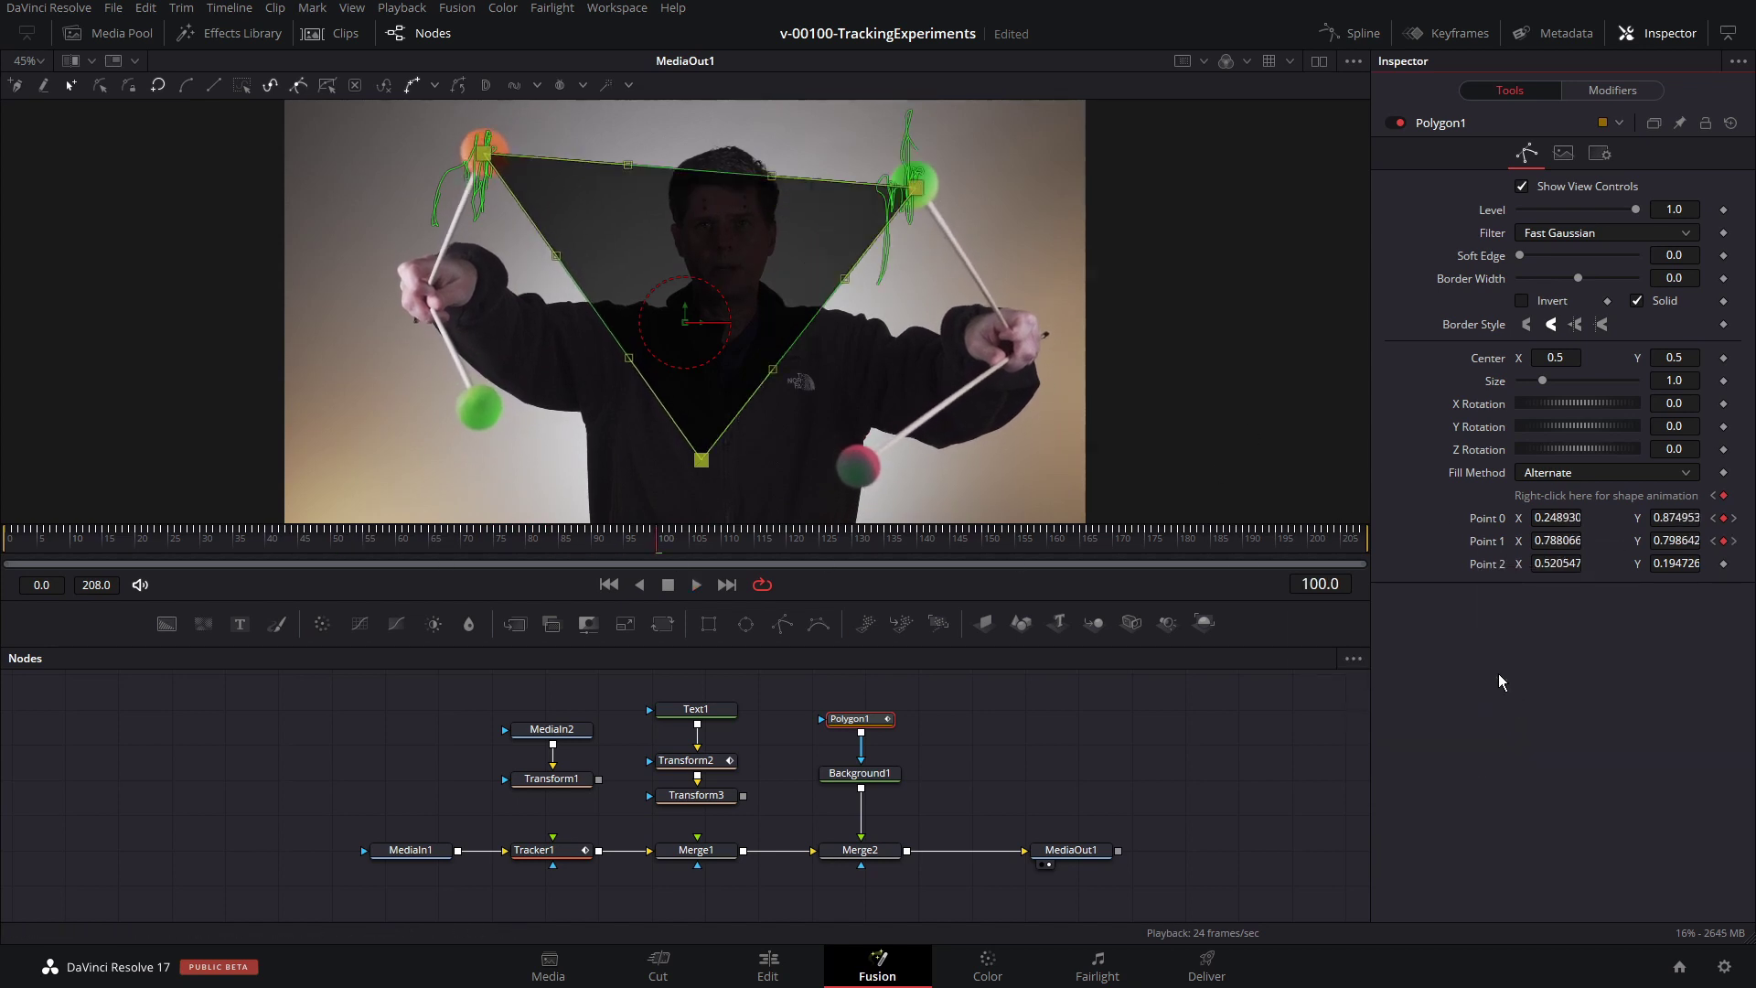
Step: Connect Polygon1's Point 2 to the Position of Tracker1Tracker3Path and play the clip to check the triangle
right_click(1491, 566)
mouse_move(1549, 672)
mouse_move(1440, 725)
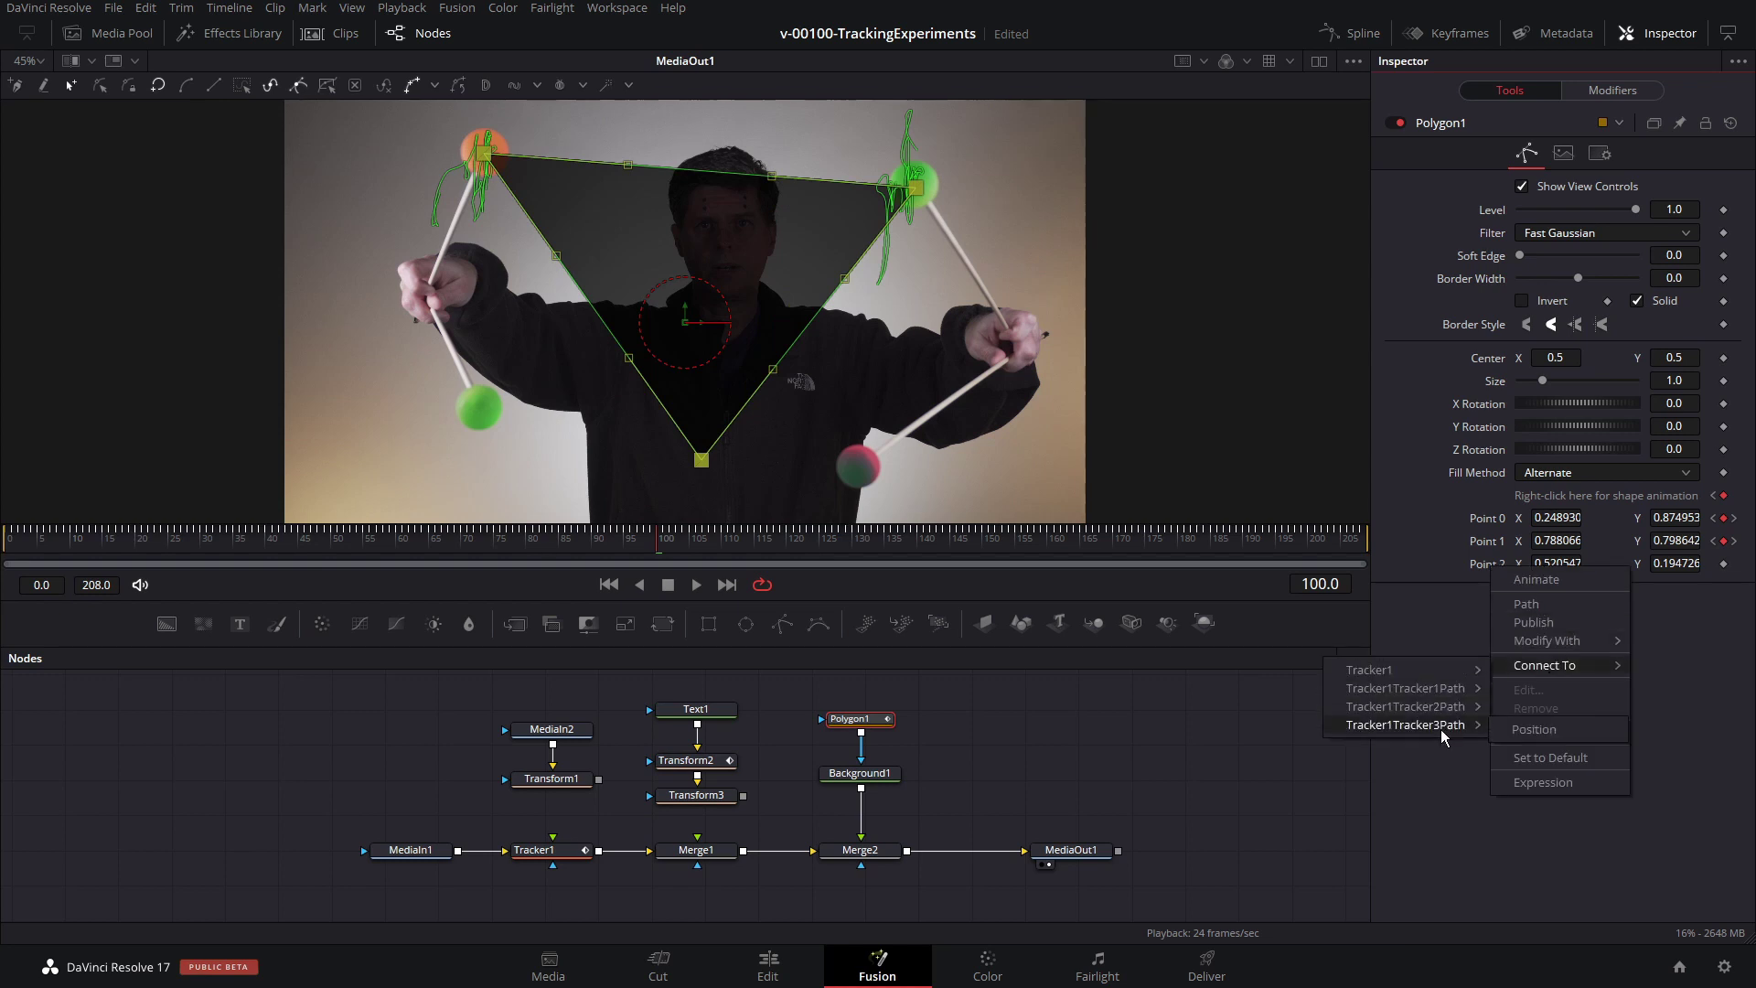
left_click(1529, 729)
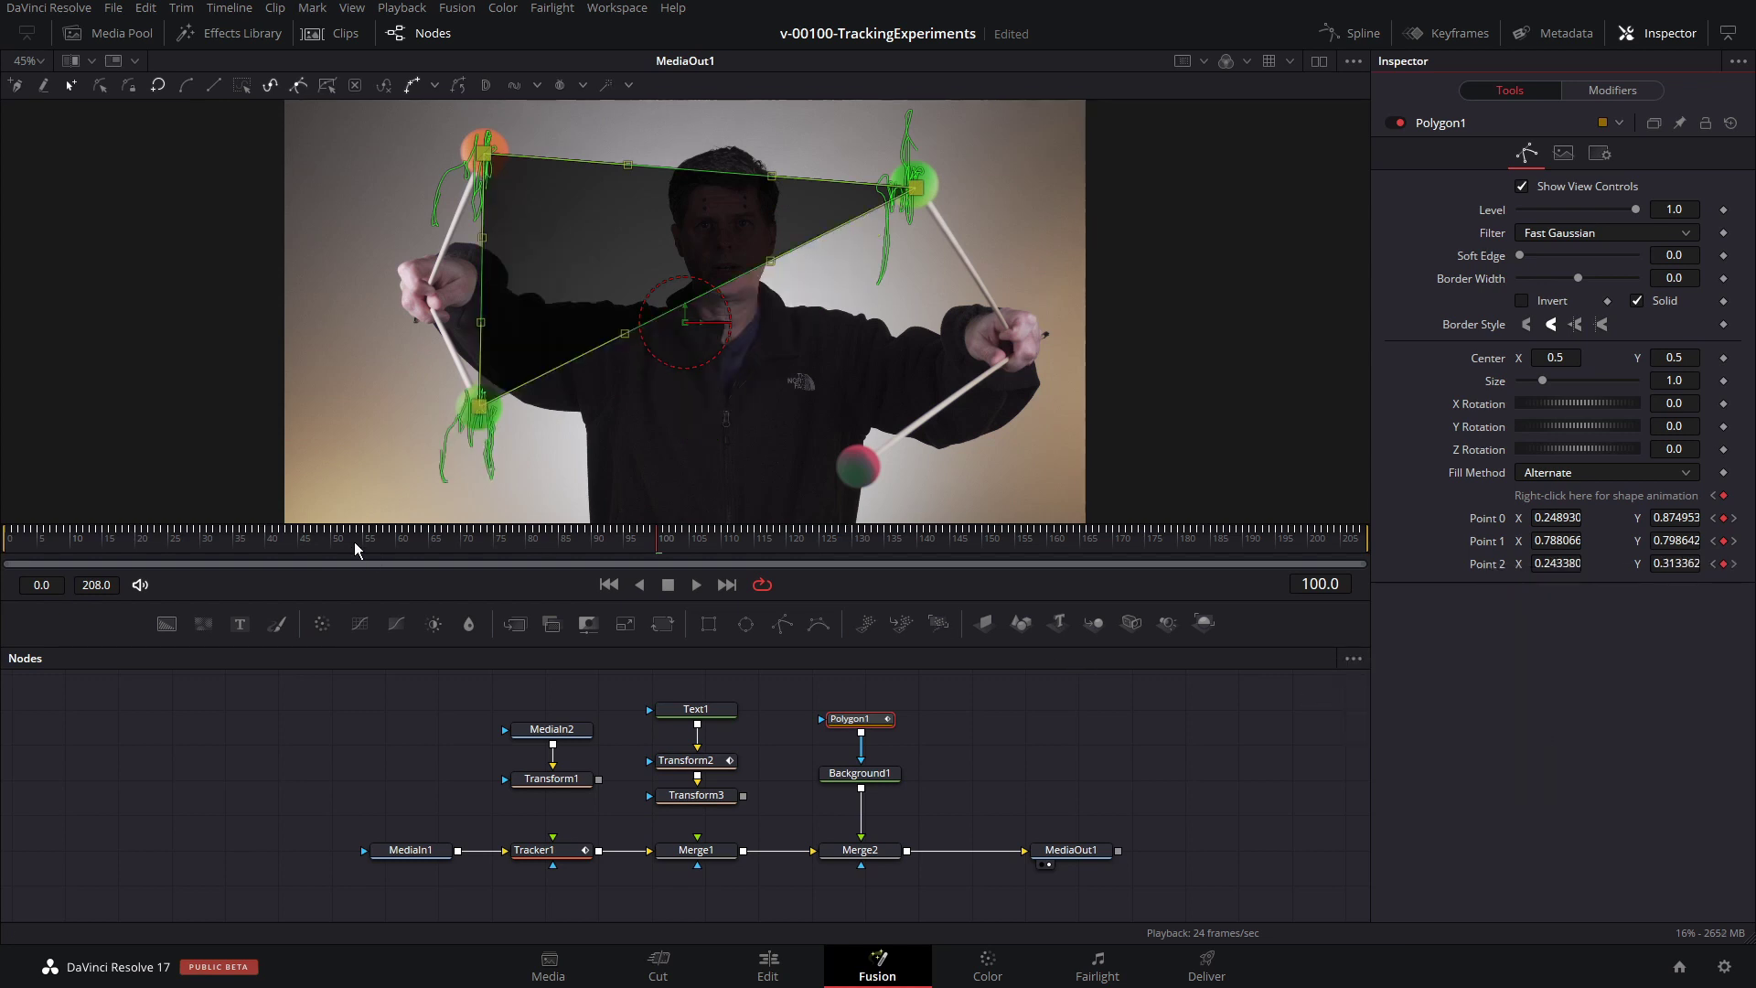
key("space")
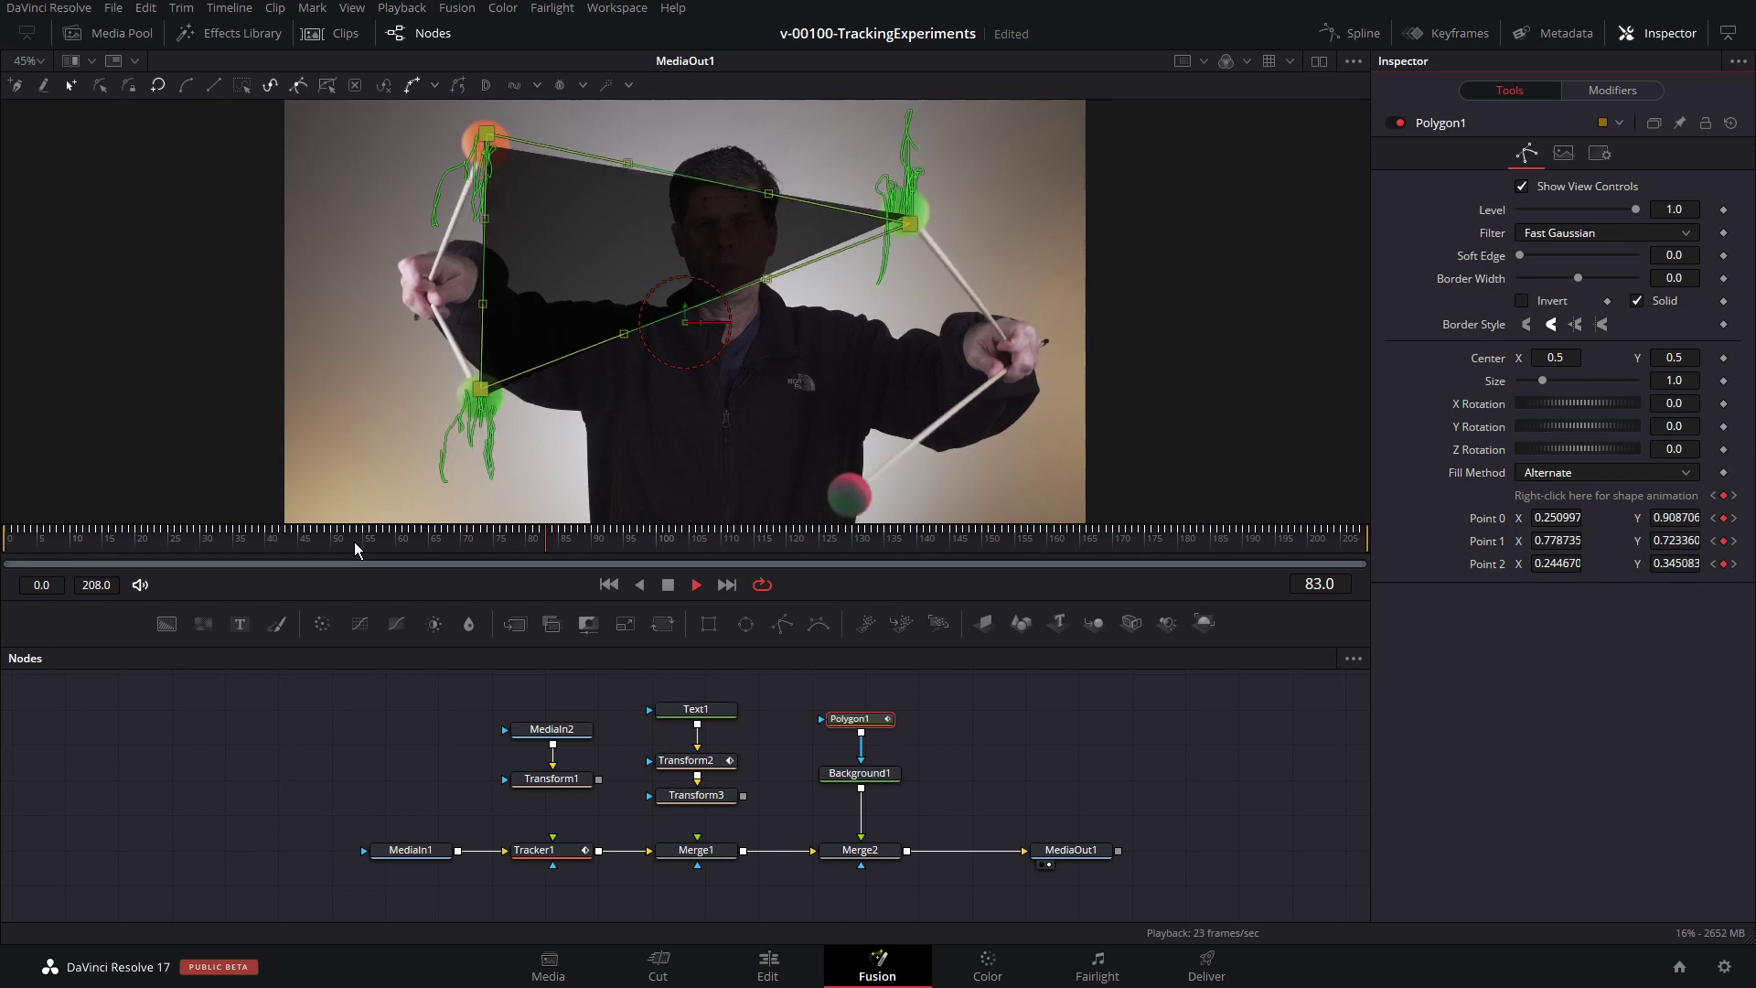
key("space")
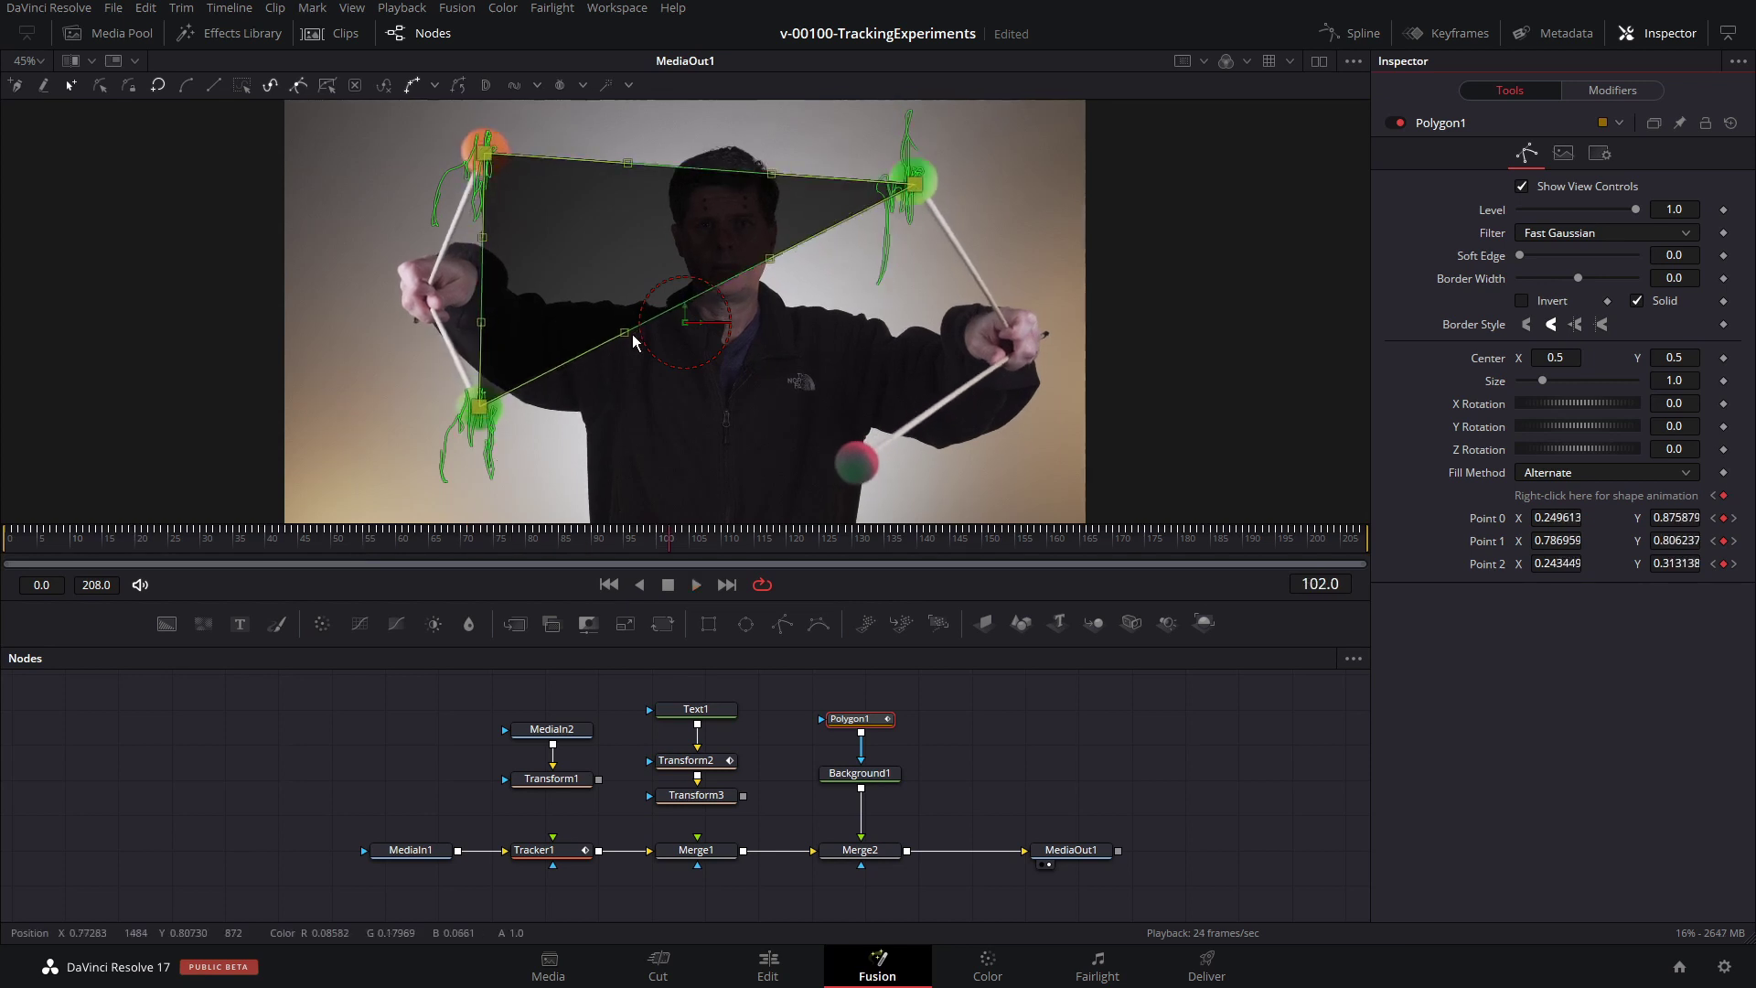
Step: Disconnect Background1 from Merge2 and add a fourth tracker to Tracker1's tracker list
left_click(861, 819)
left_click(548, 855)
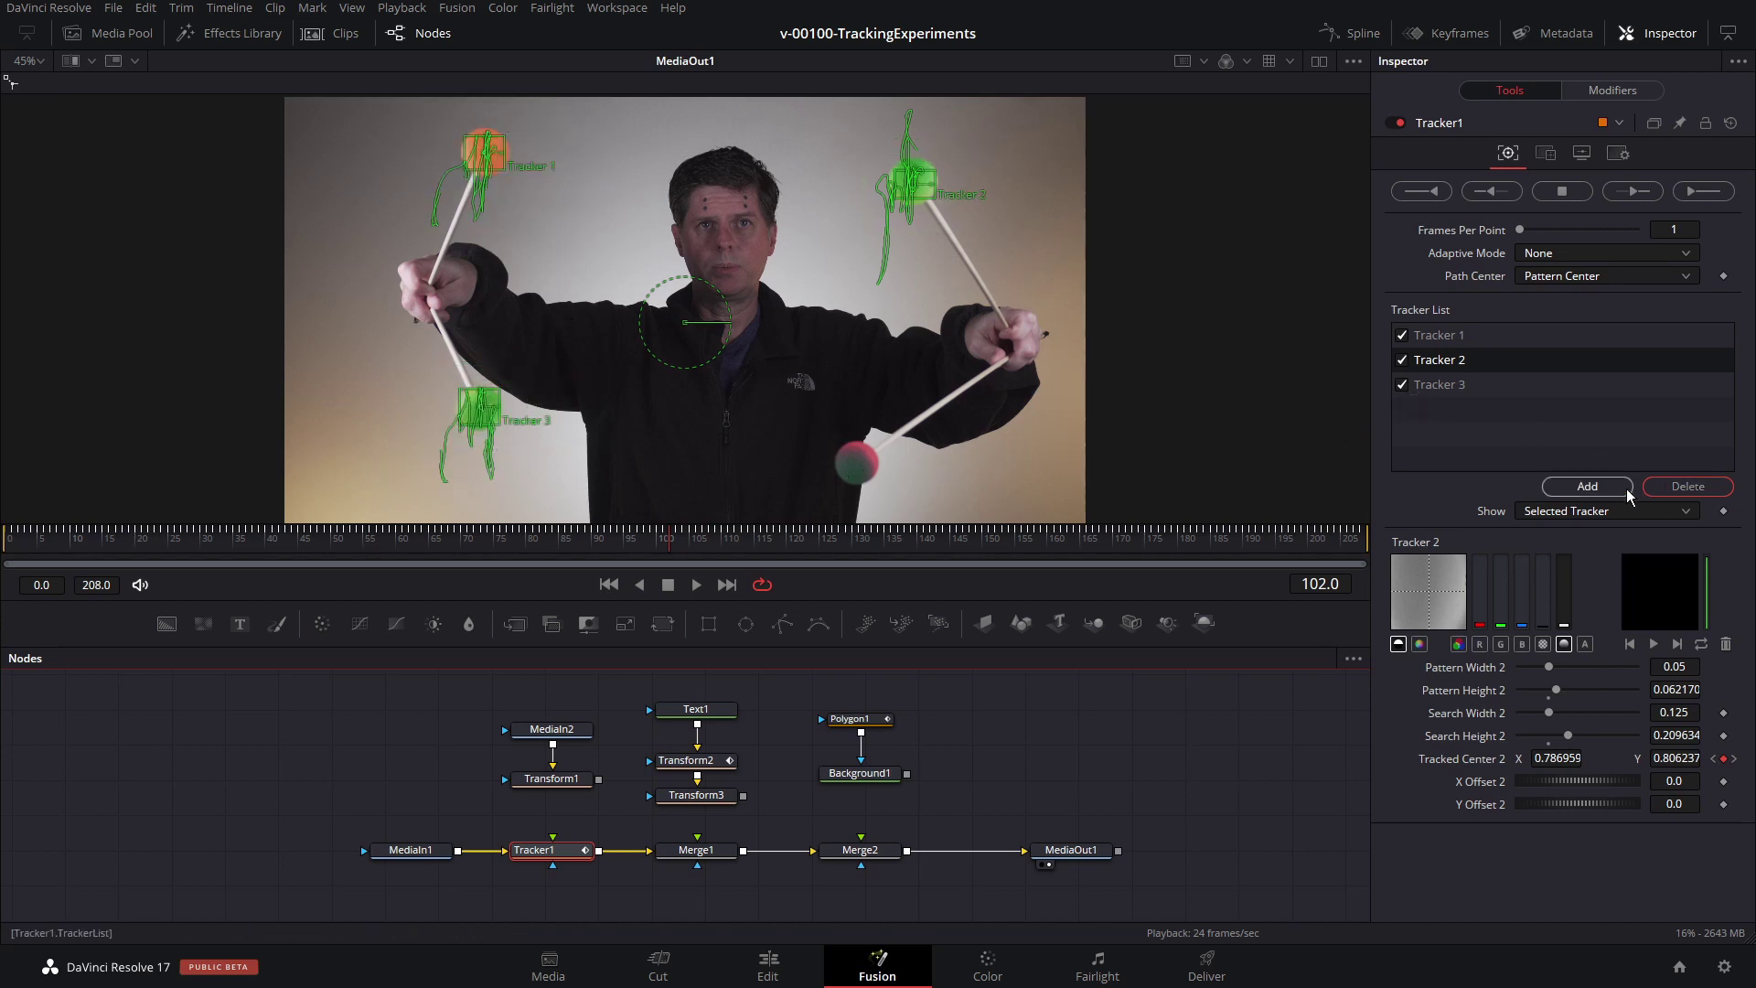
left_click(1587, 486)
Step: Disable Tracker 3 and Tracker 2 in Tracker1's tracker list, leaving Tracker 1 enabled
left_click(1402, 385)
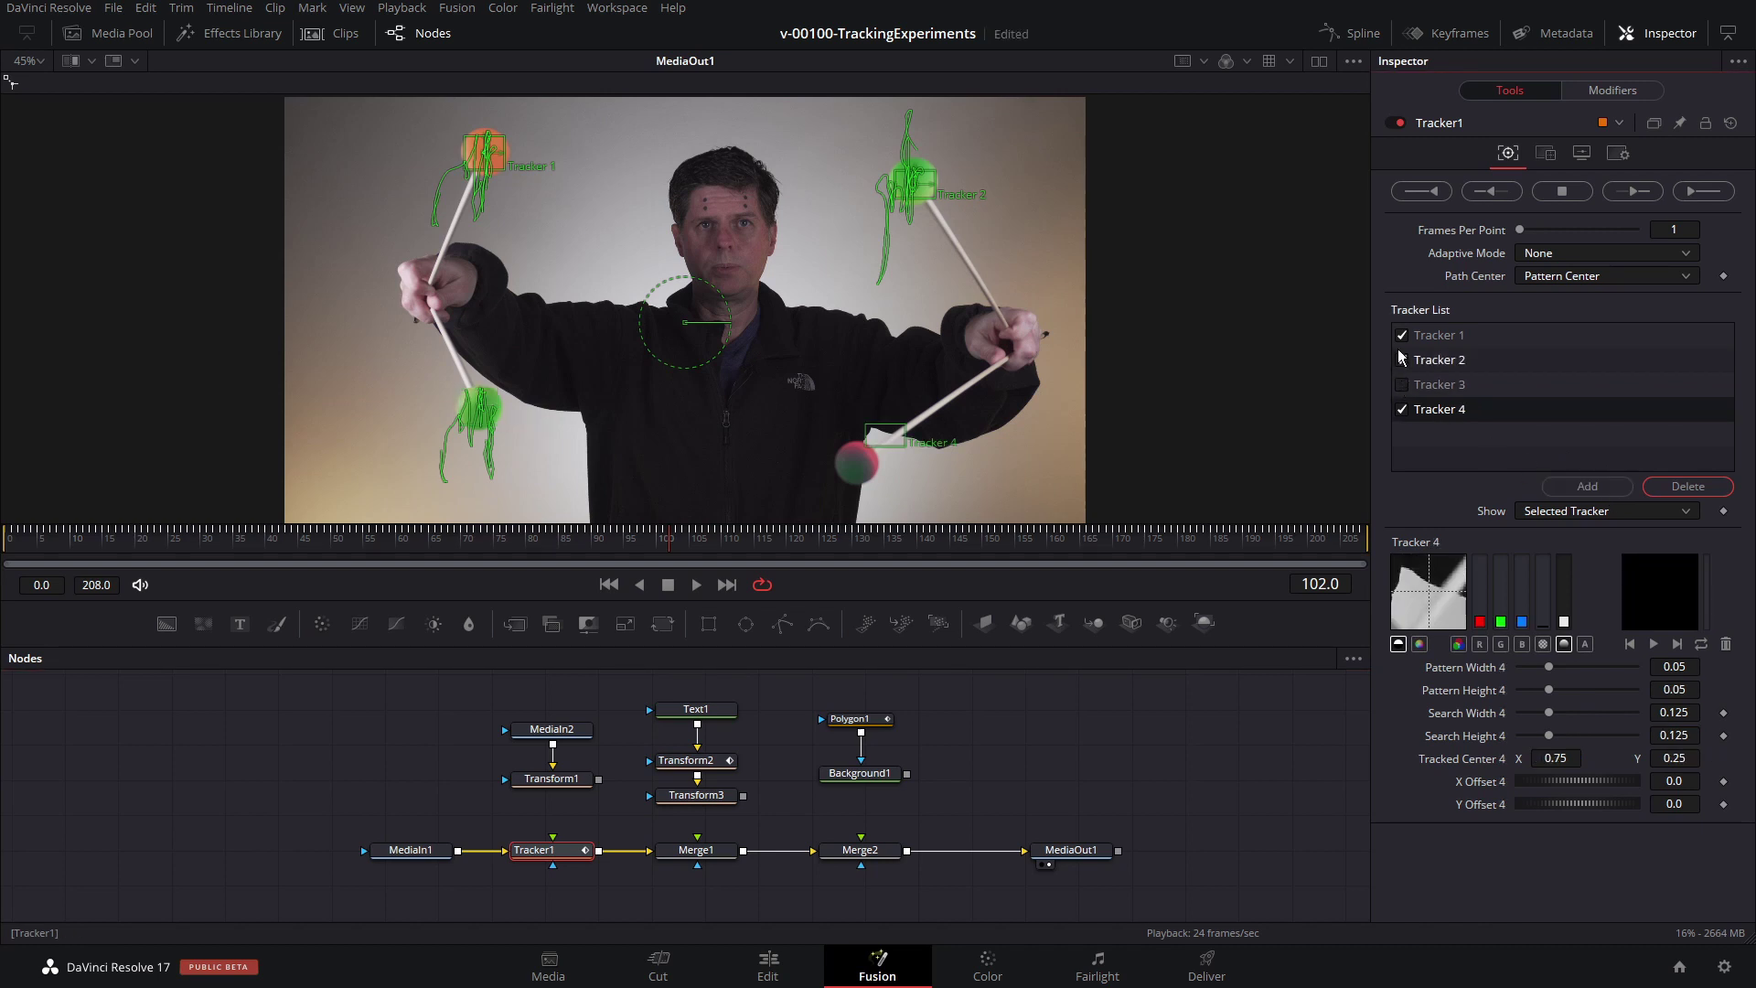
left_click(1401, 359)
left_click(1432, 336)
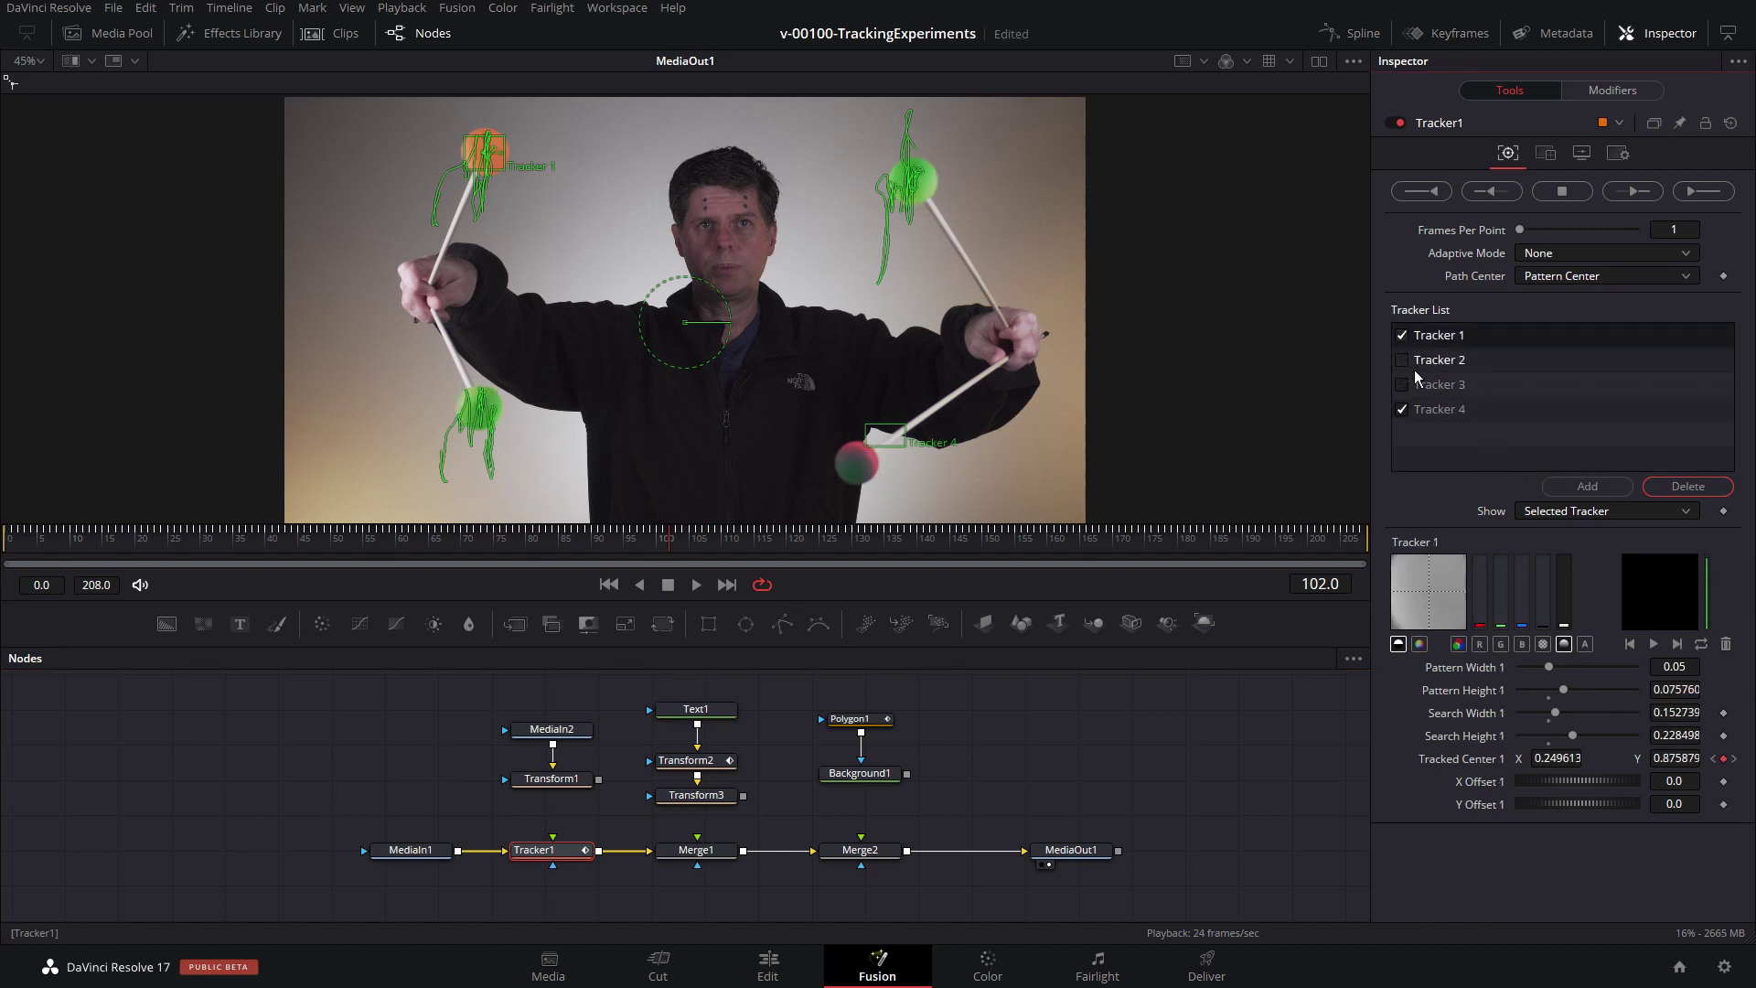
Step: Fit Tracker 4's pattern box around the red ball at frame 0, track it forward through the clip and scrub to check the path
left_click(1433, 416)
left_click_drag(863, 433, 831, 454)
left_click_drag(64, 554, 11, 553)
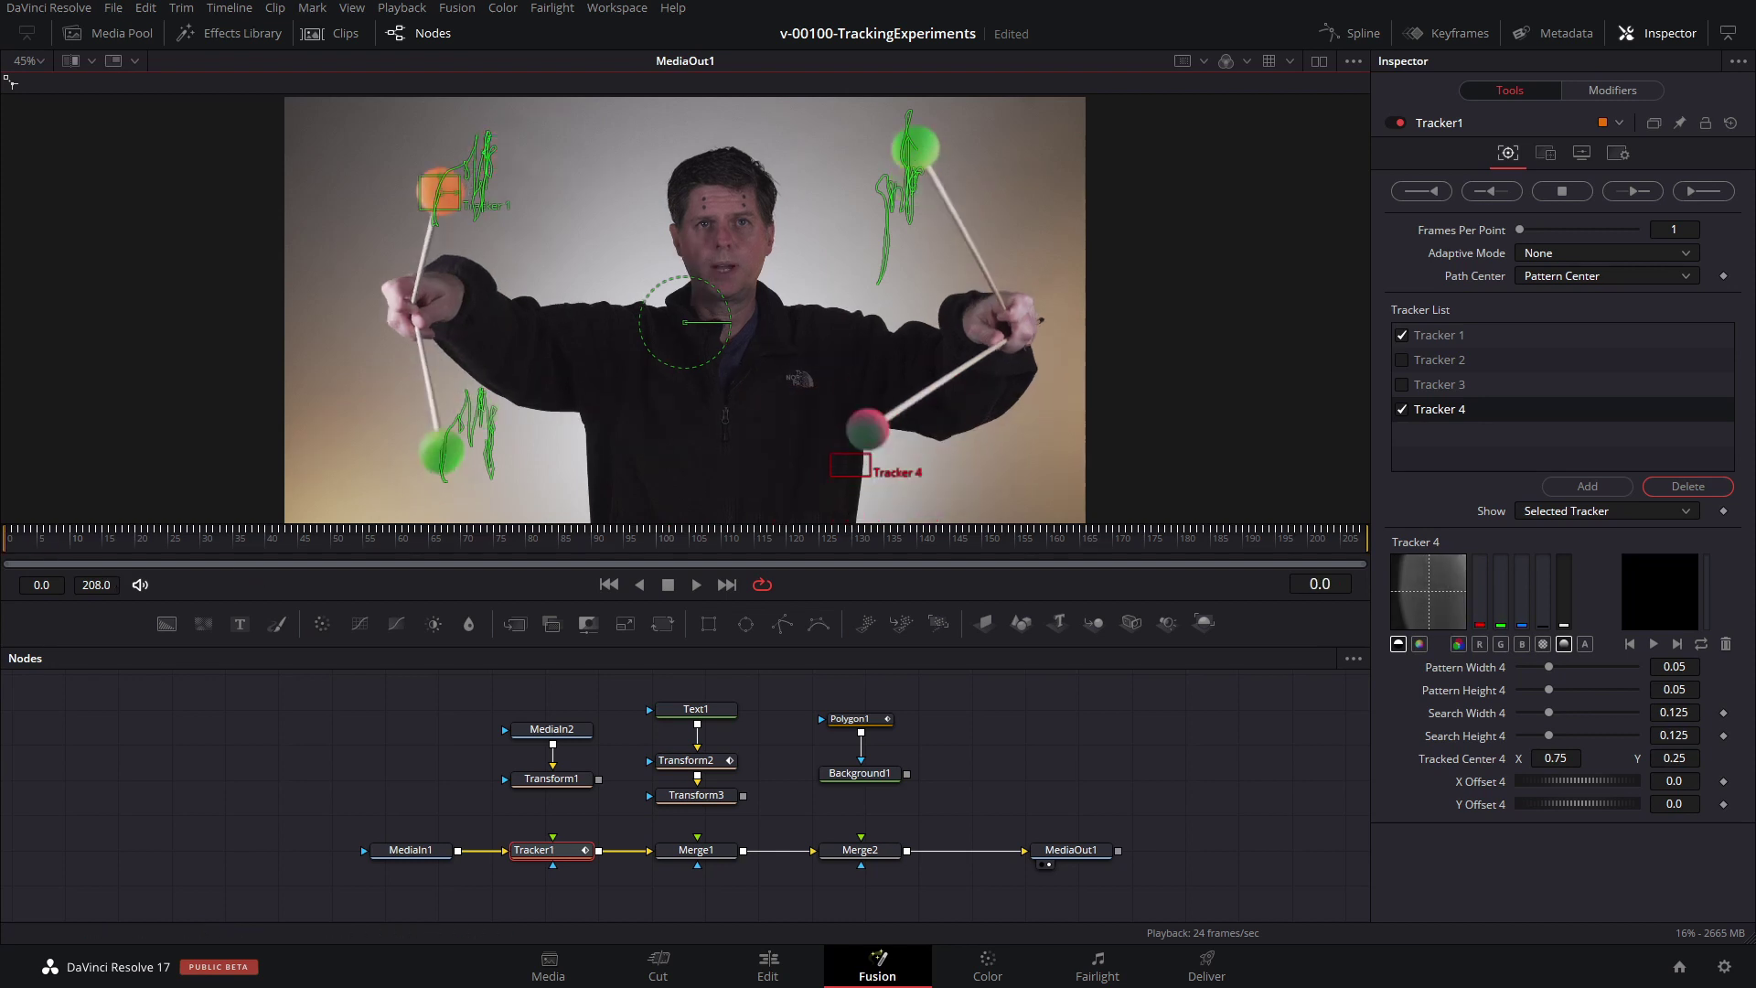
left_click_drag(825, 453, 863, 469)
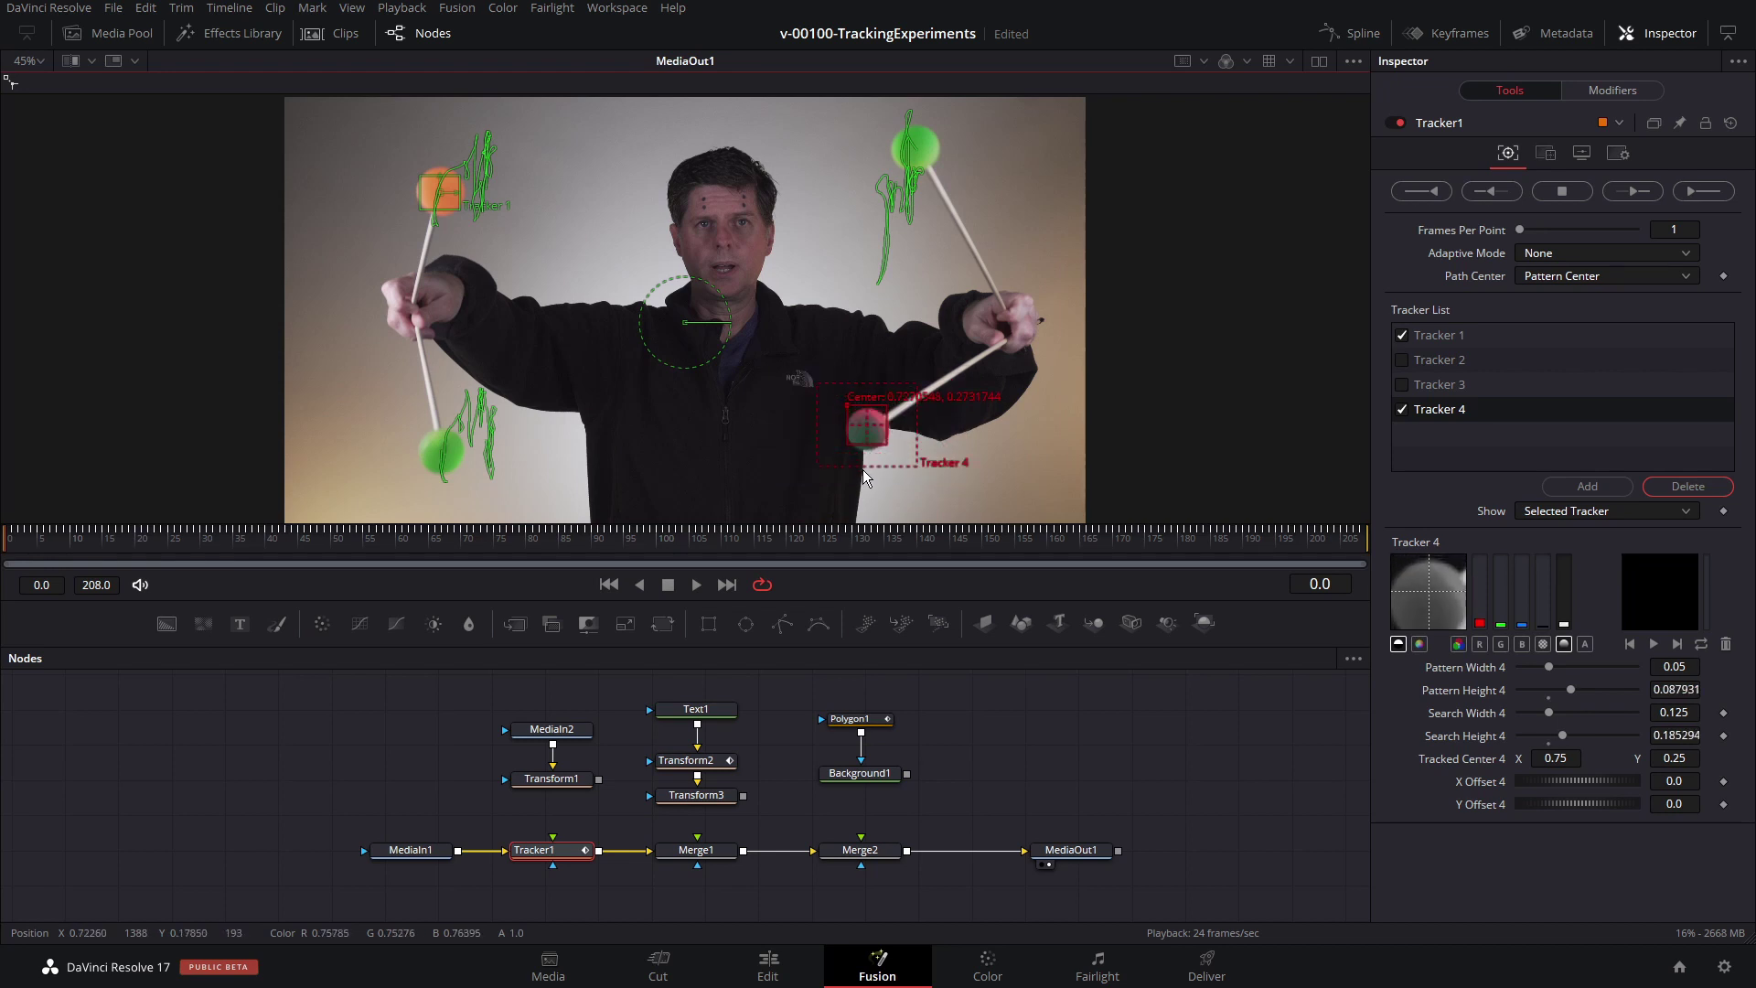
left_click(1710, 191)
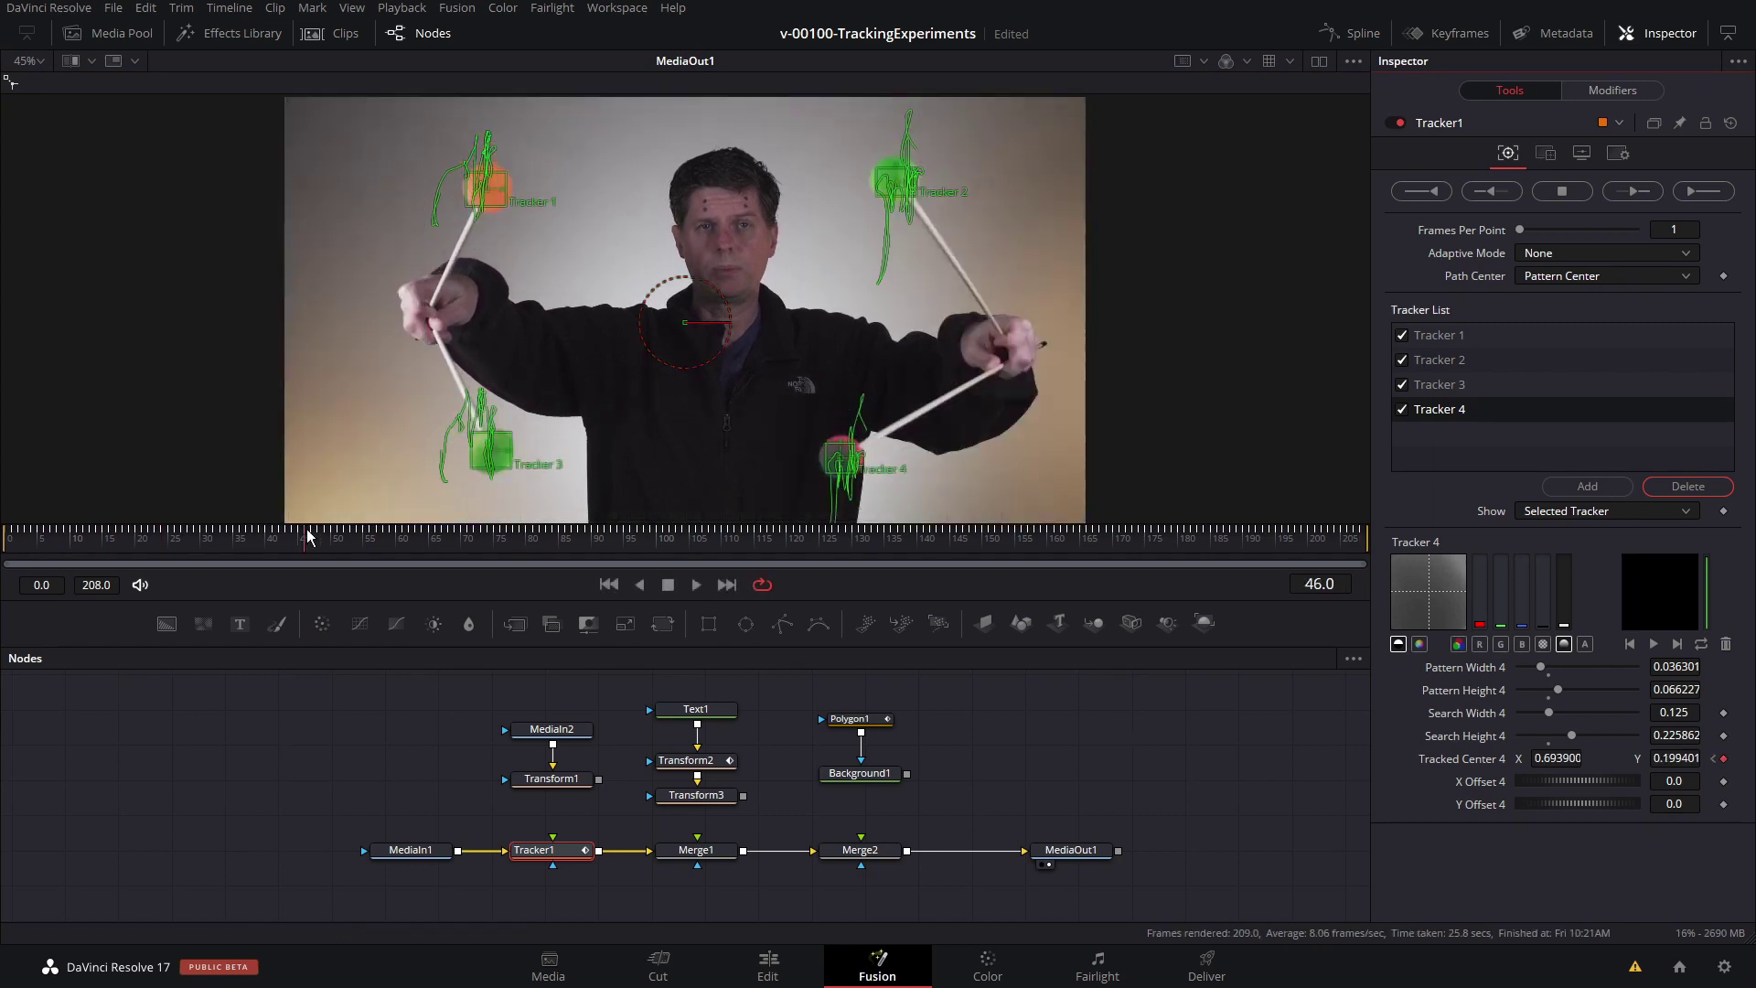
left_click_drag(308, 537, 431, 538)
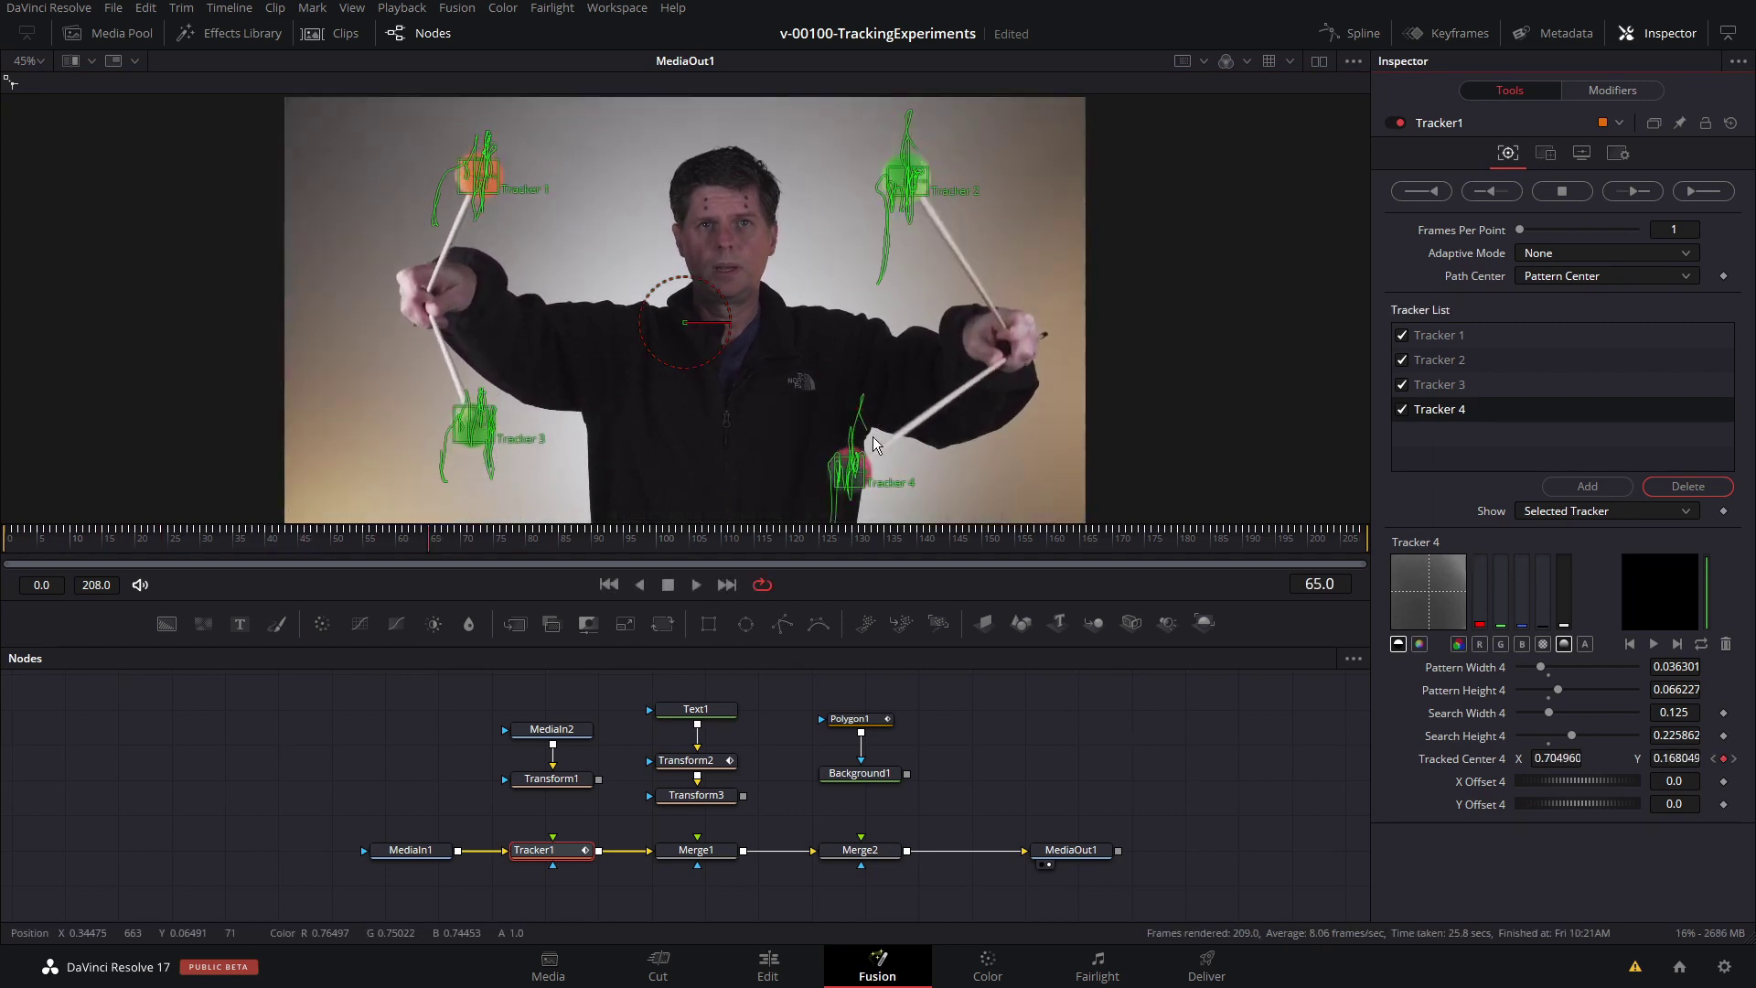
Step: Set Tracker1's operation to Corner Positioning
left_click(1544, 154)
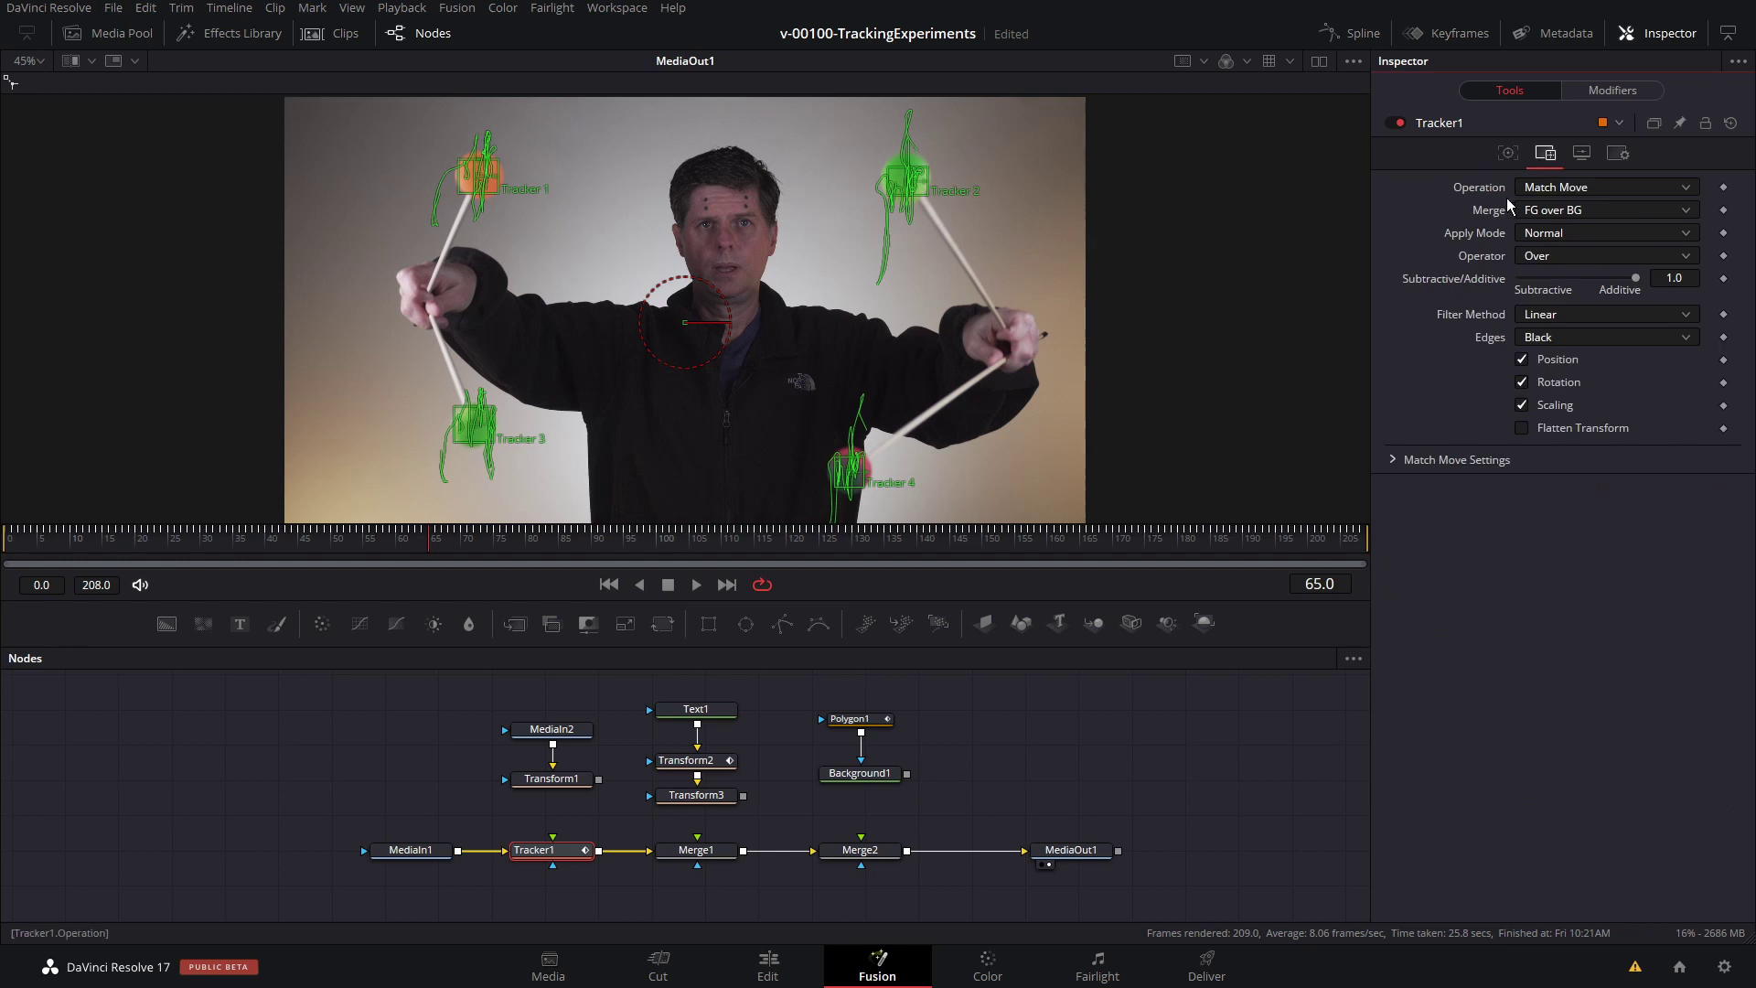
left_click(1568, 188)
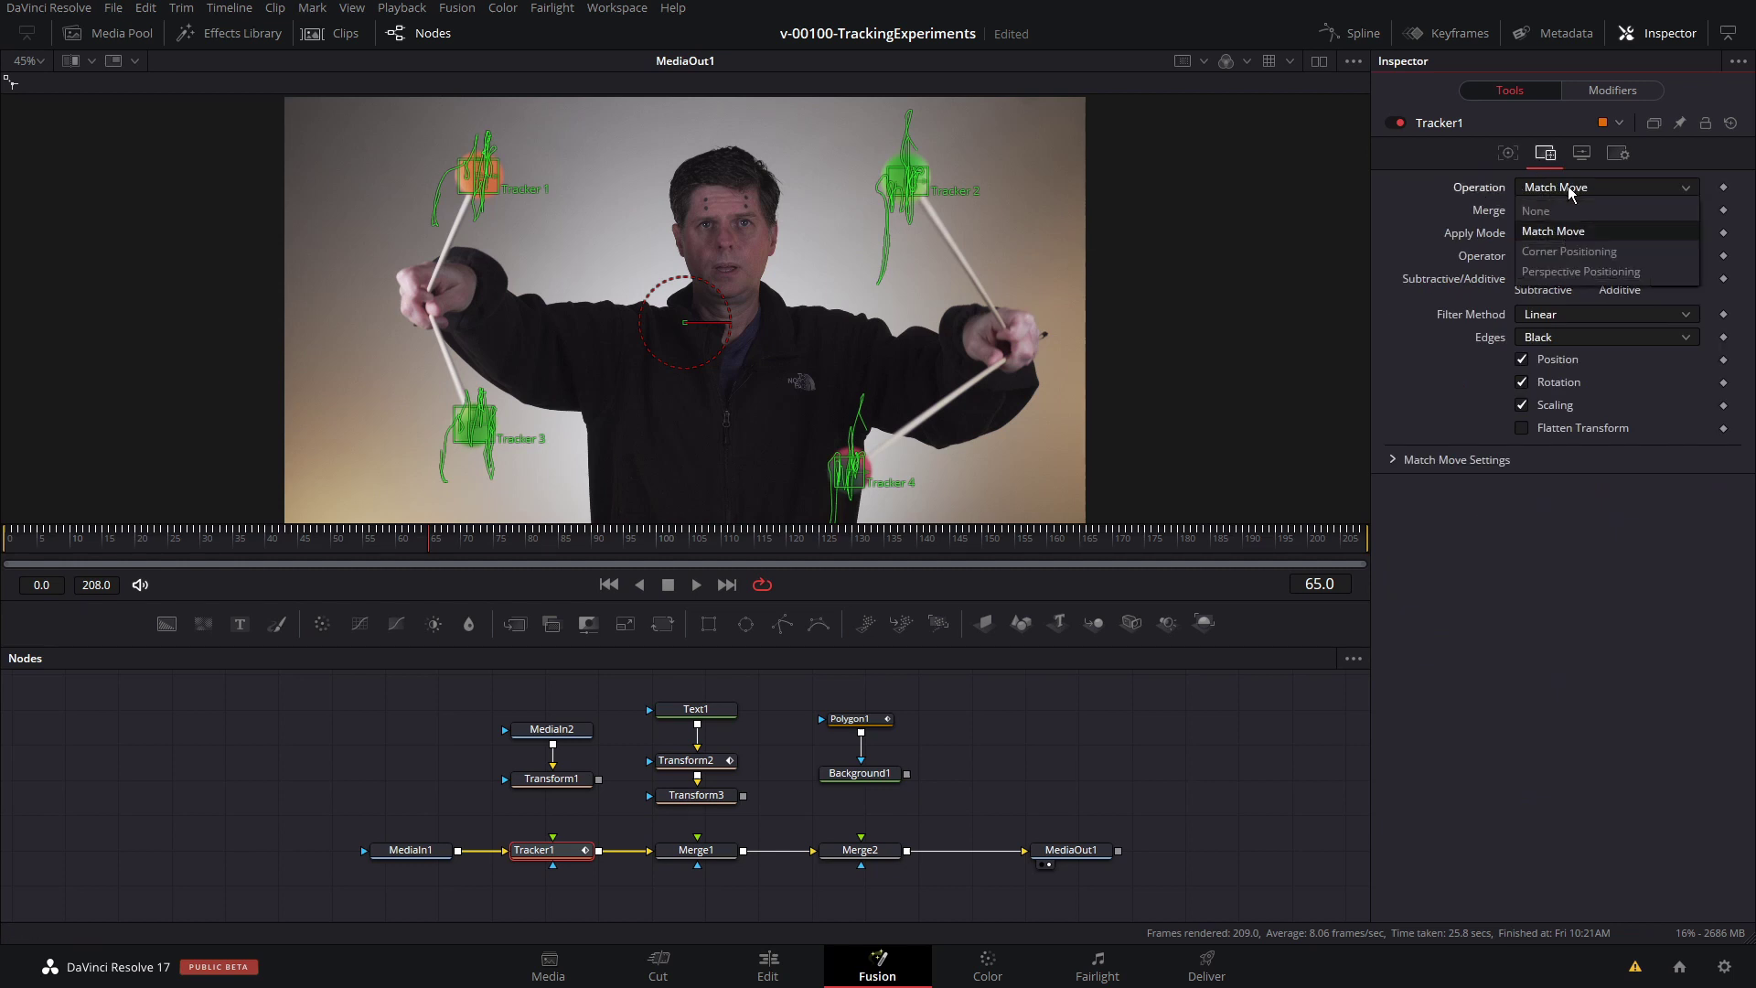
left_click(1588, 253)
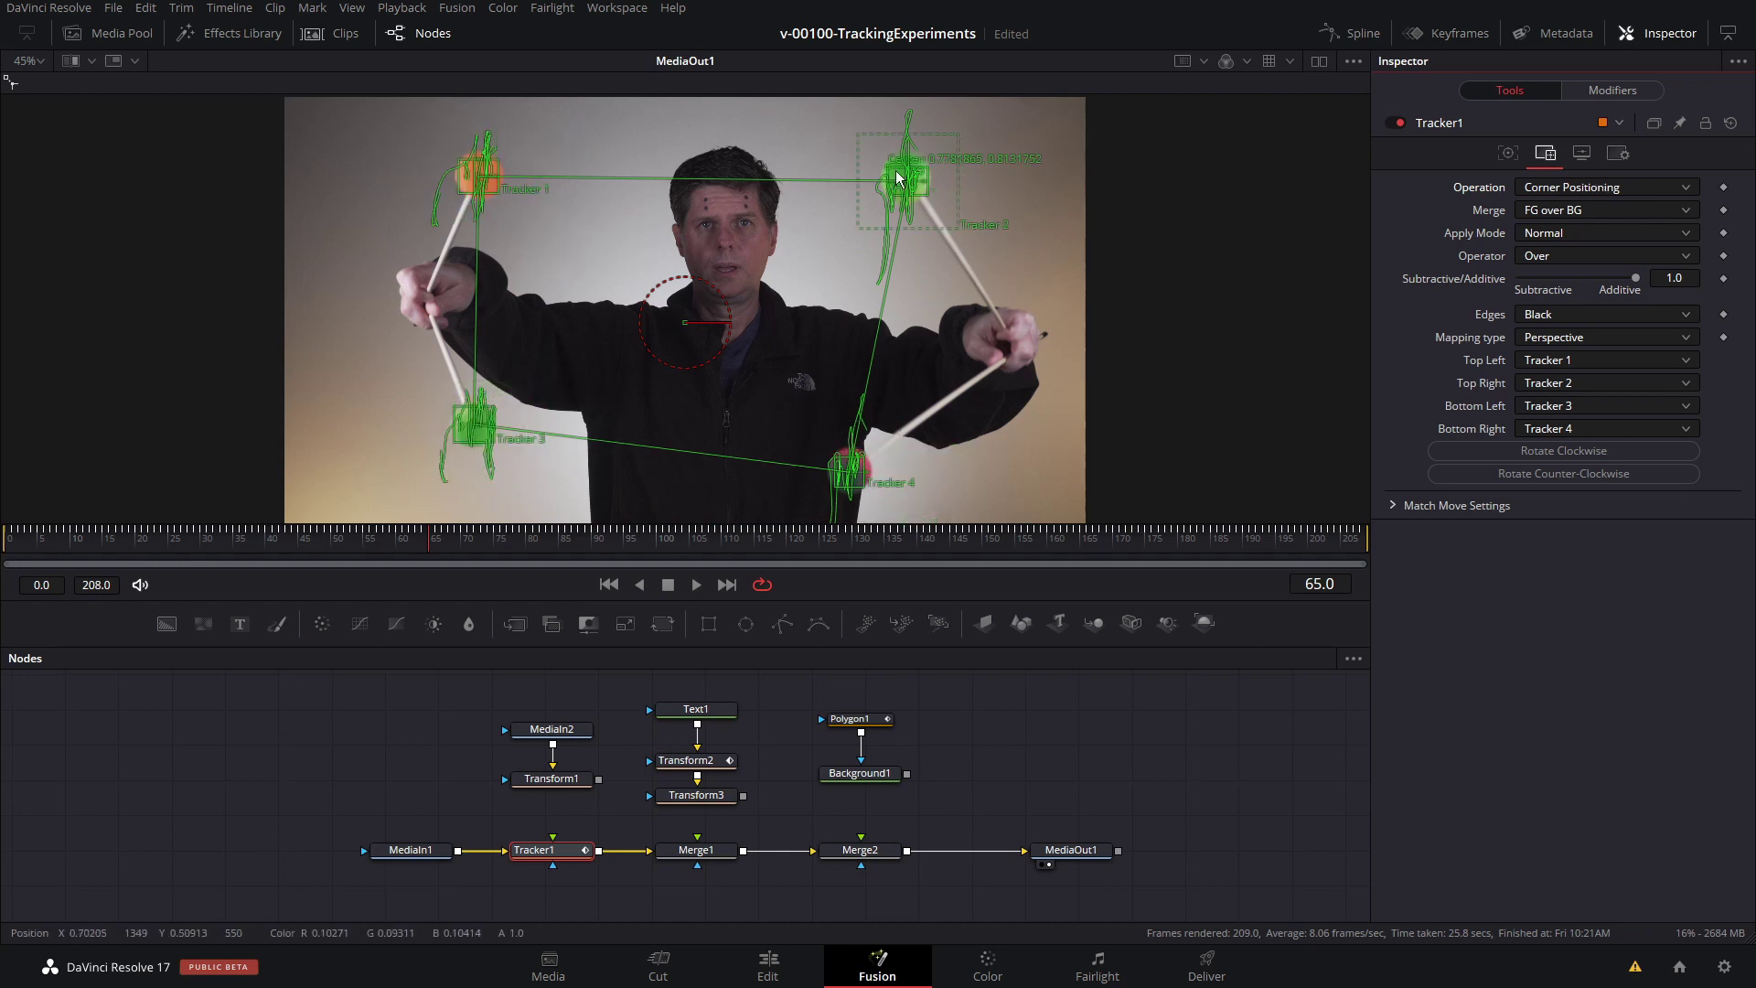
Step: Add a Background node above Tracker1, rearranging nodes to make room, and connect it to Tracker1's foreground input
left_click_drag(589, 698, 631, 691)
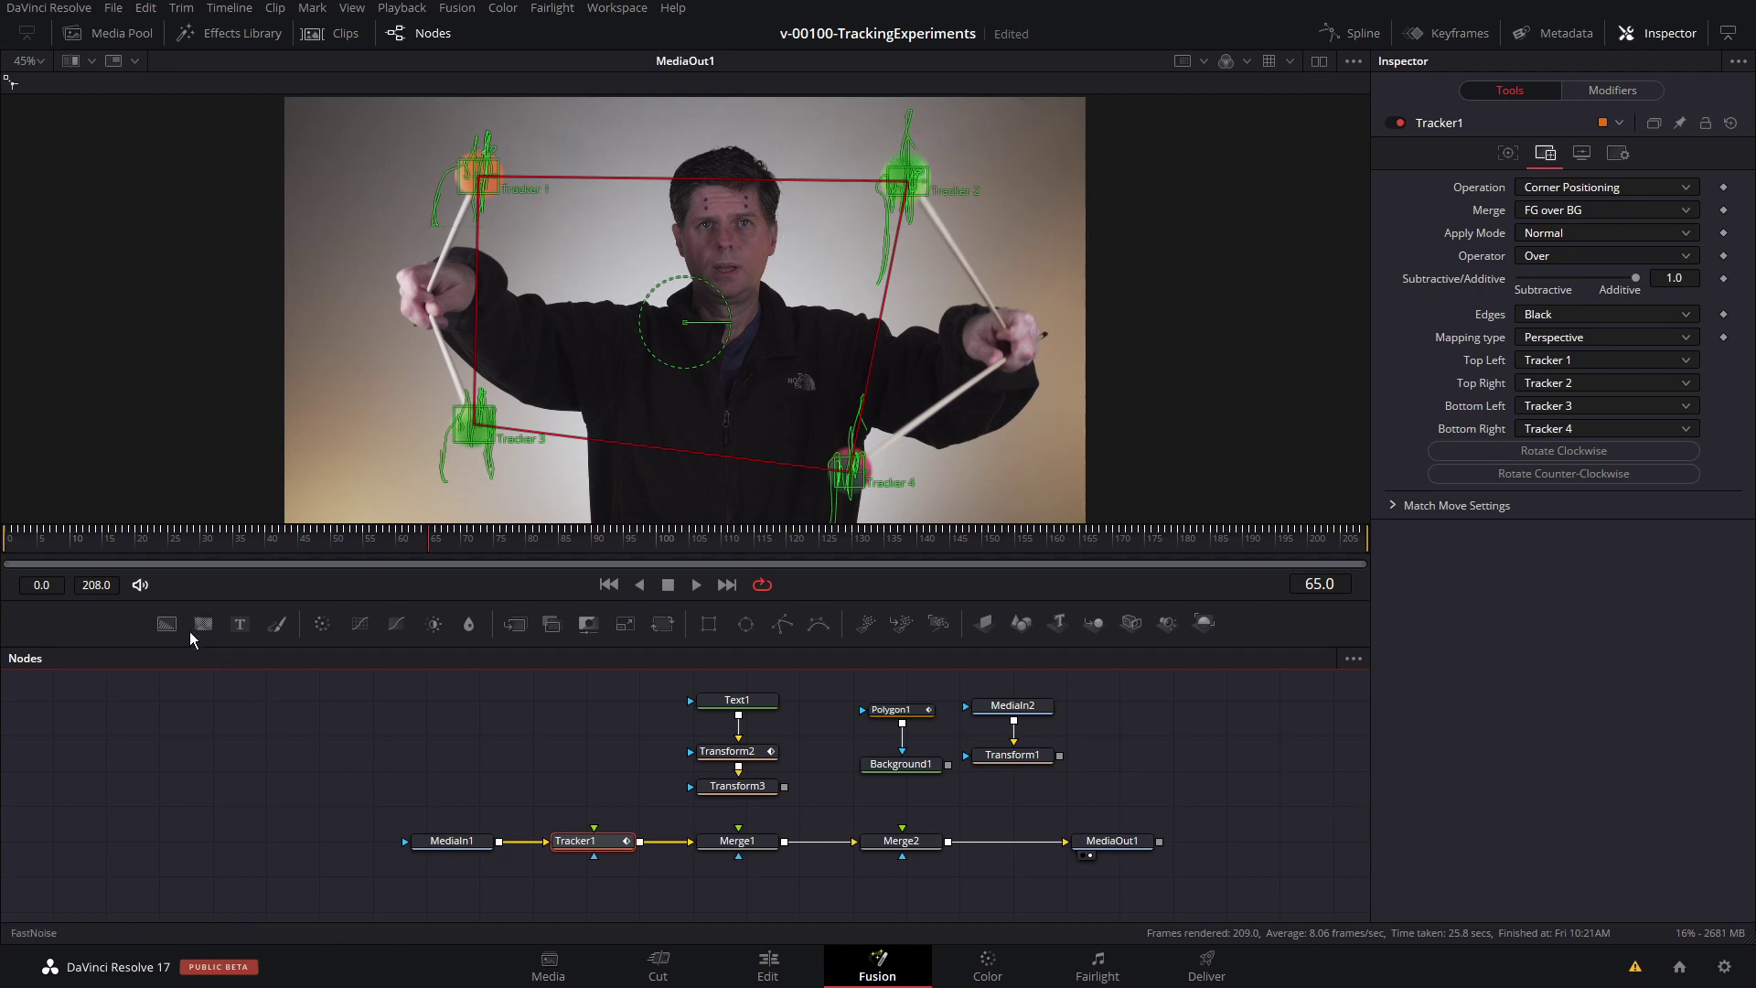
left_click_drag(340, 693, 567, 730)
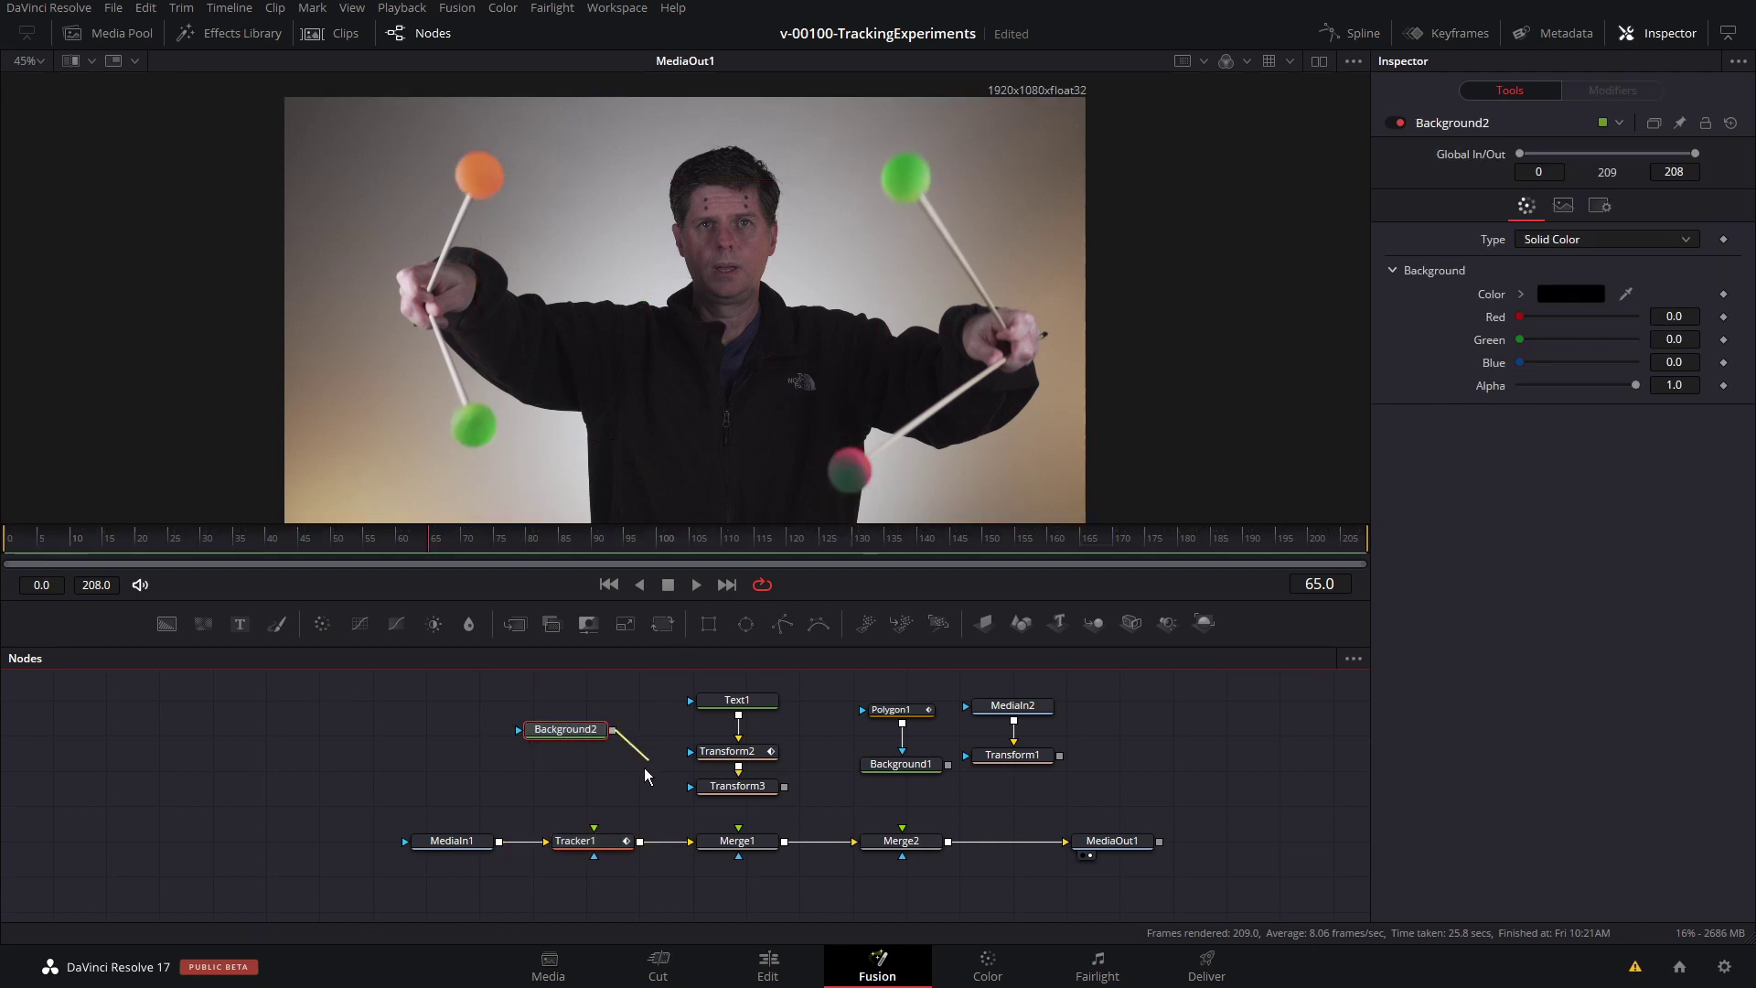
left_click_drag(612, 730, 595, 837)
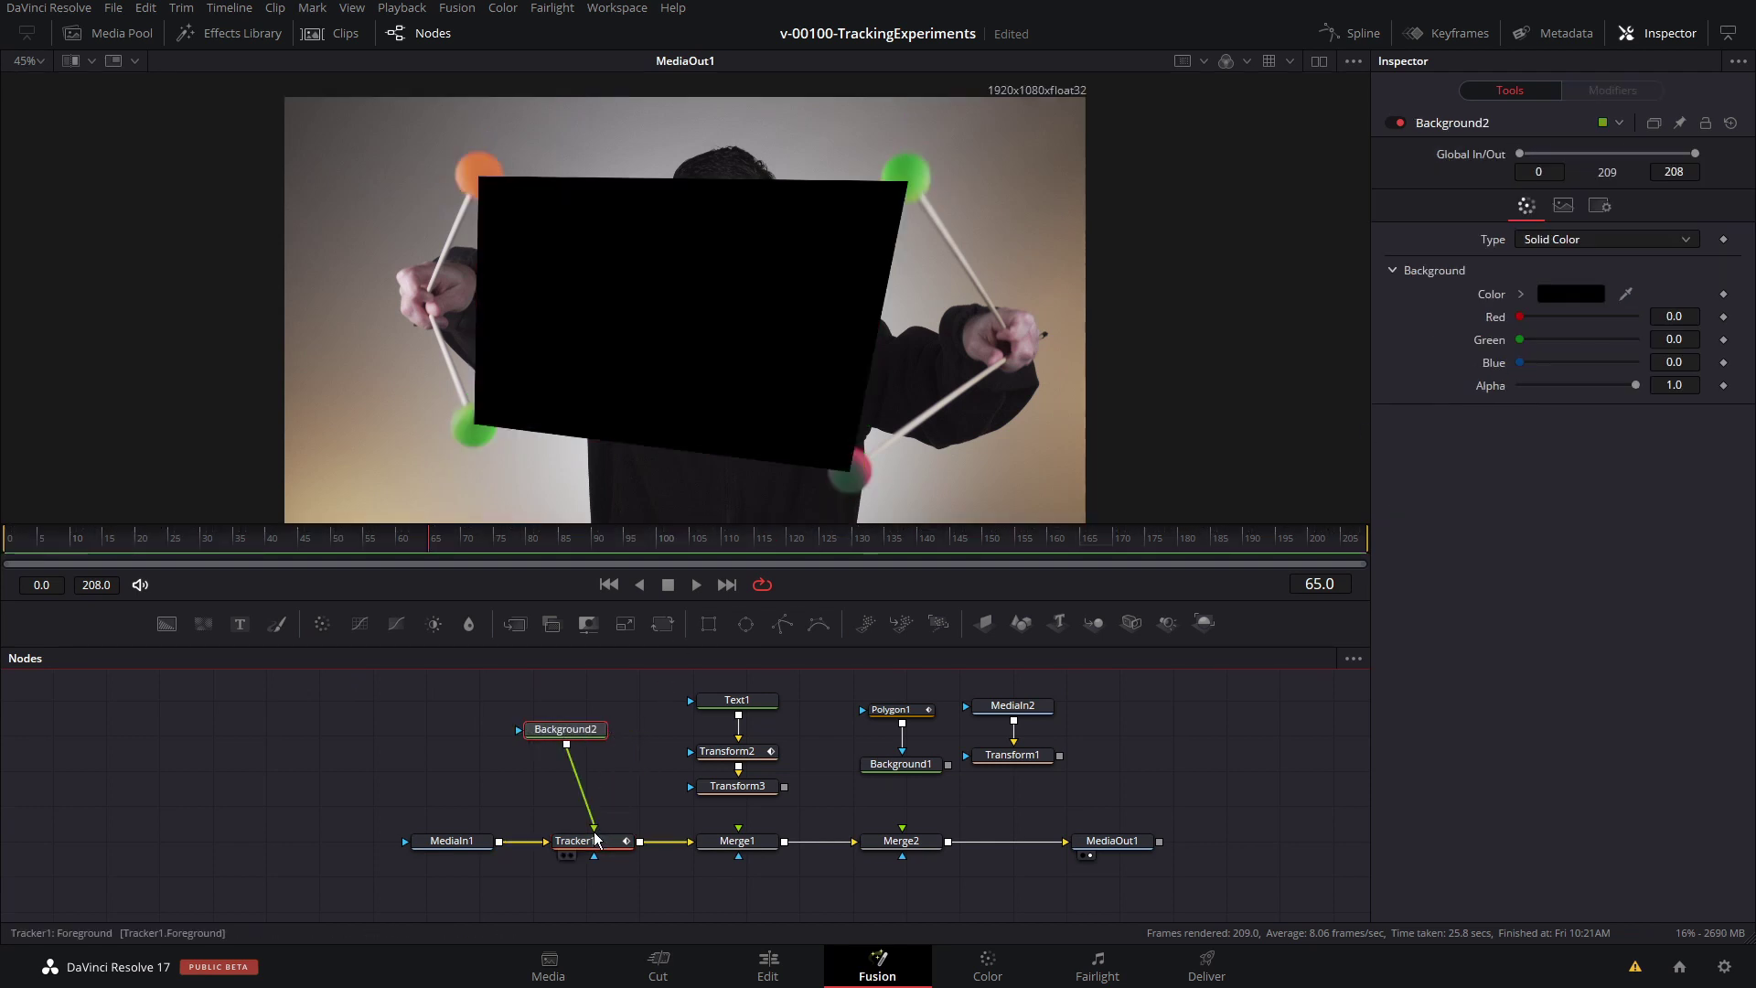
left_click_drag(579, 737, 608, 743)
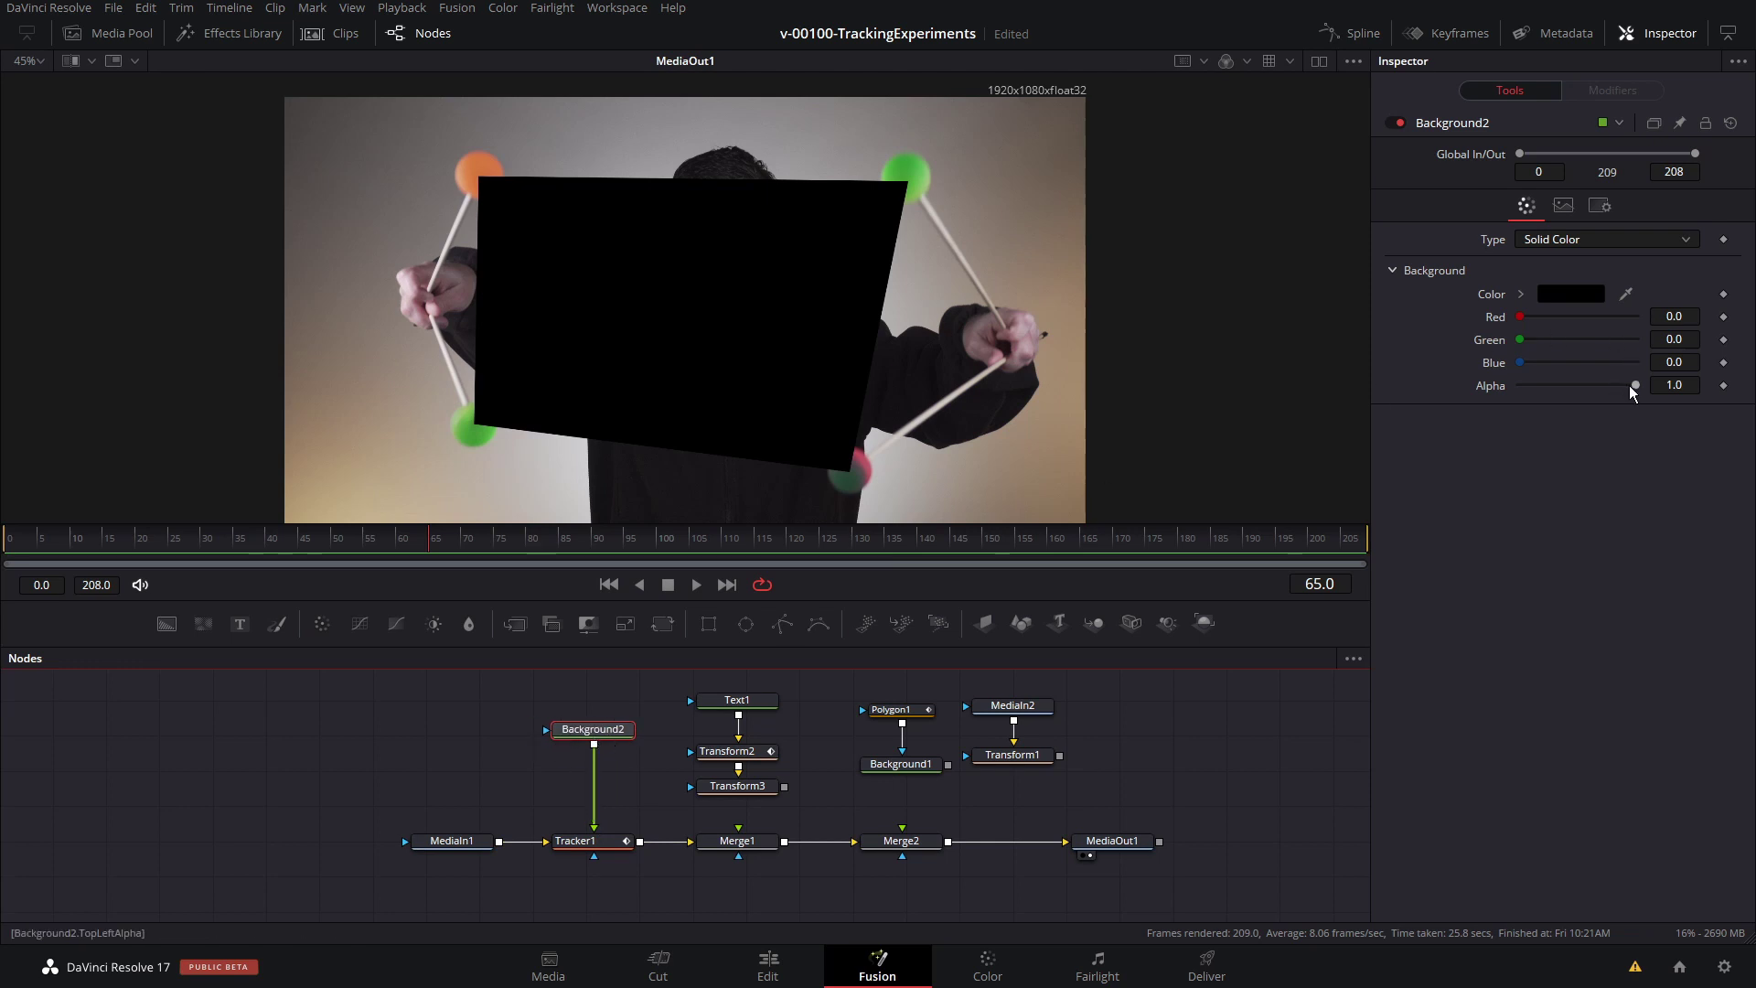
Step: Set Background2's alpha to 0.606 and play the clip to check the corner-pinned panel
left_click_drag(1630, 388, 1586, 387)
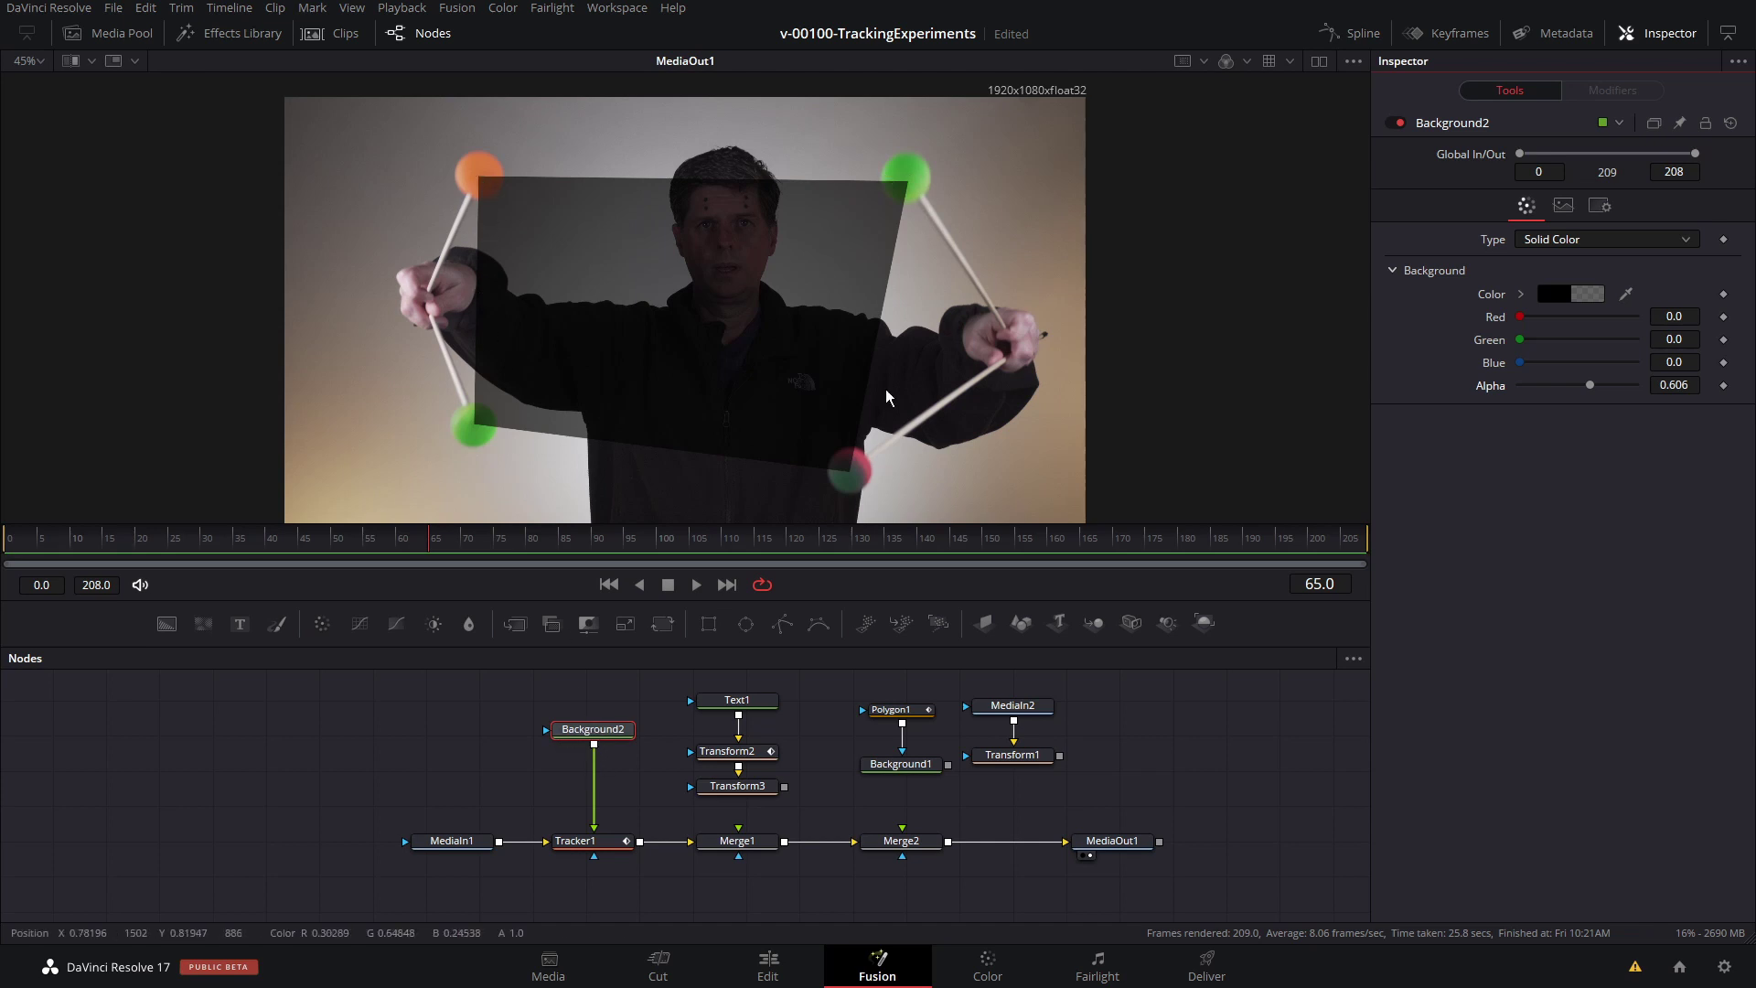
left_click(372, 544)
key("space")
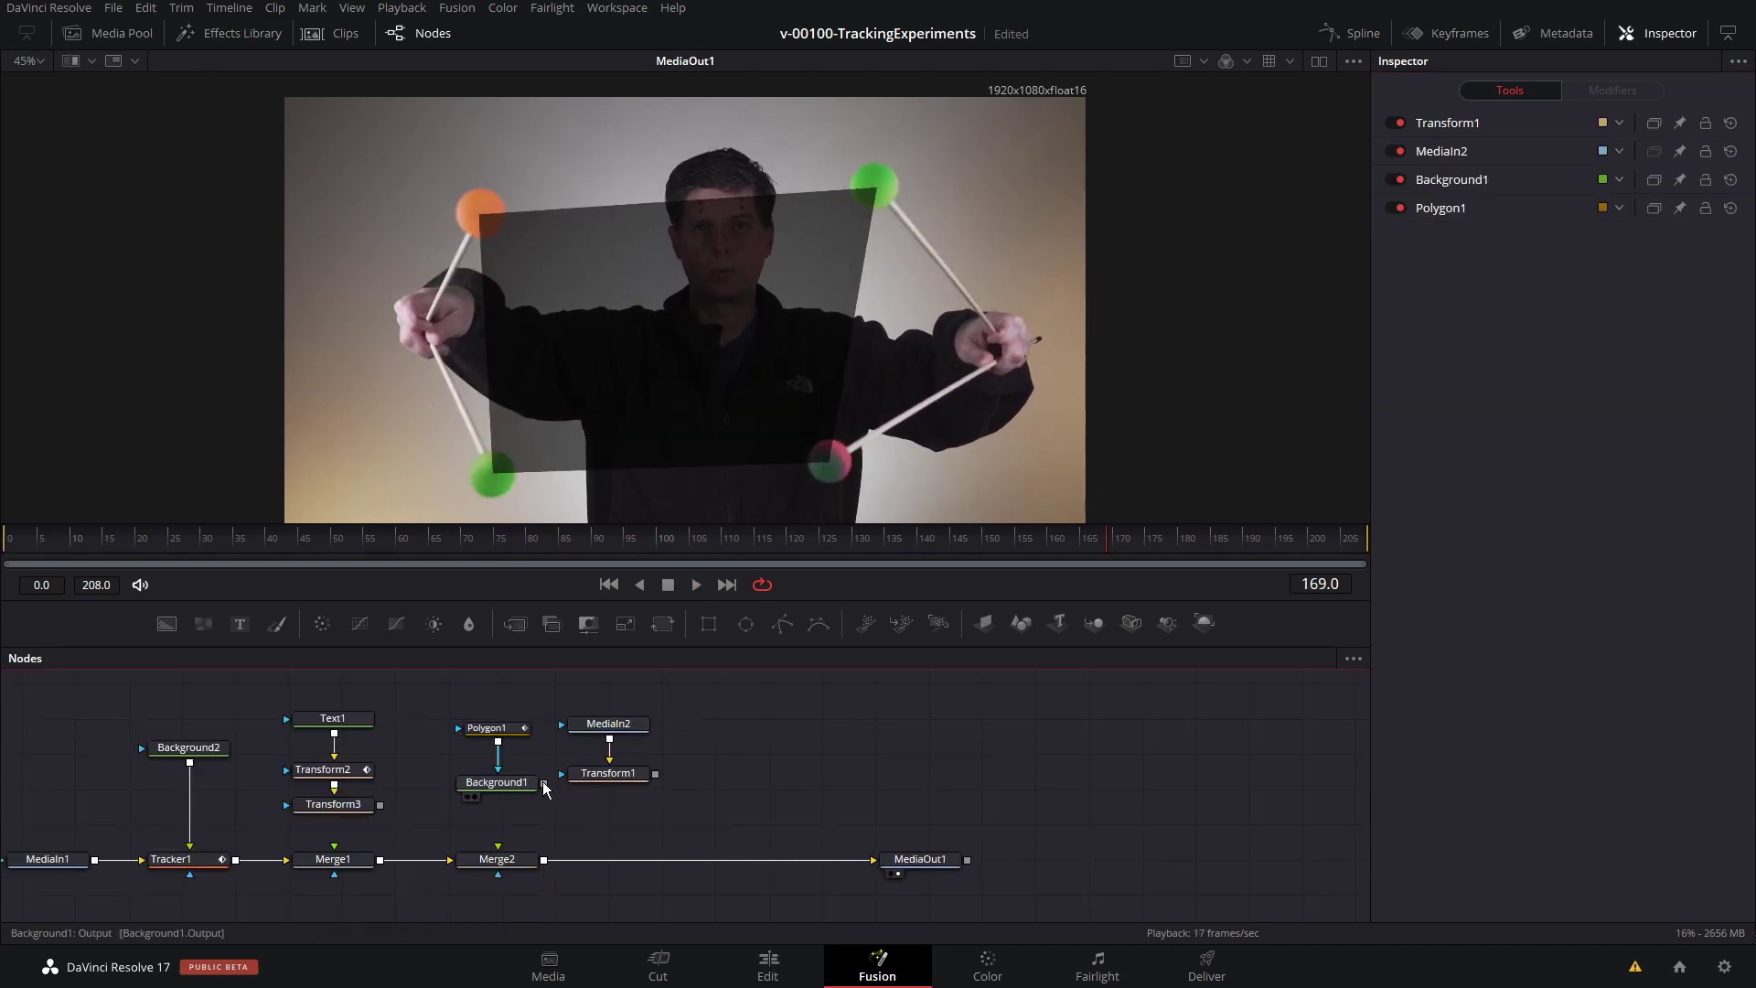
Step: Connect Background1 to Merge2's foreground and set its color to white
left_click_drag(545, 784, 497, 847)
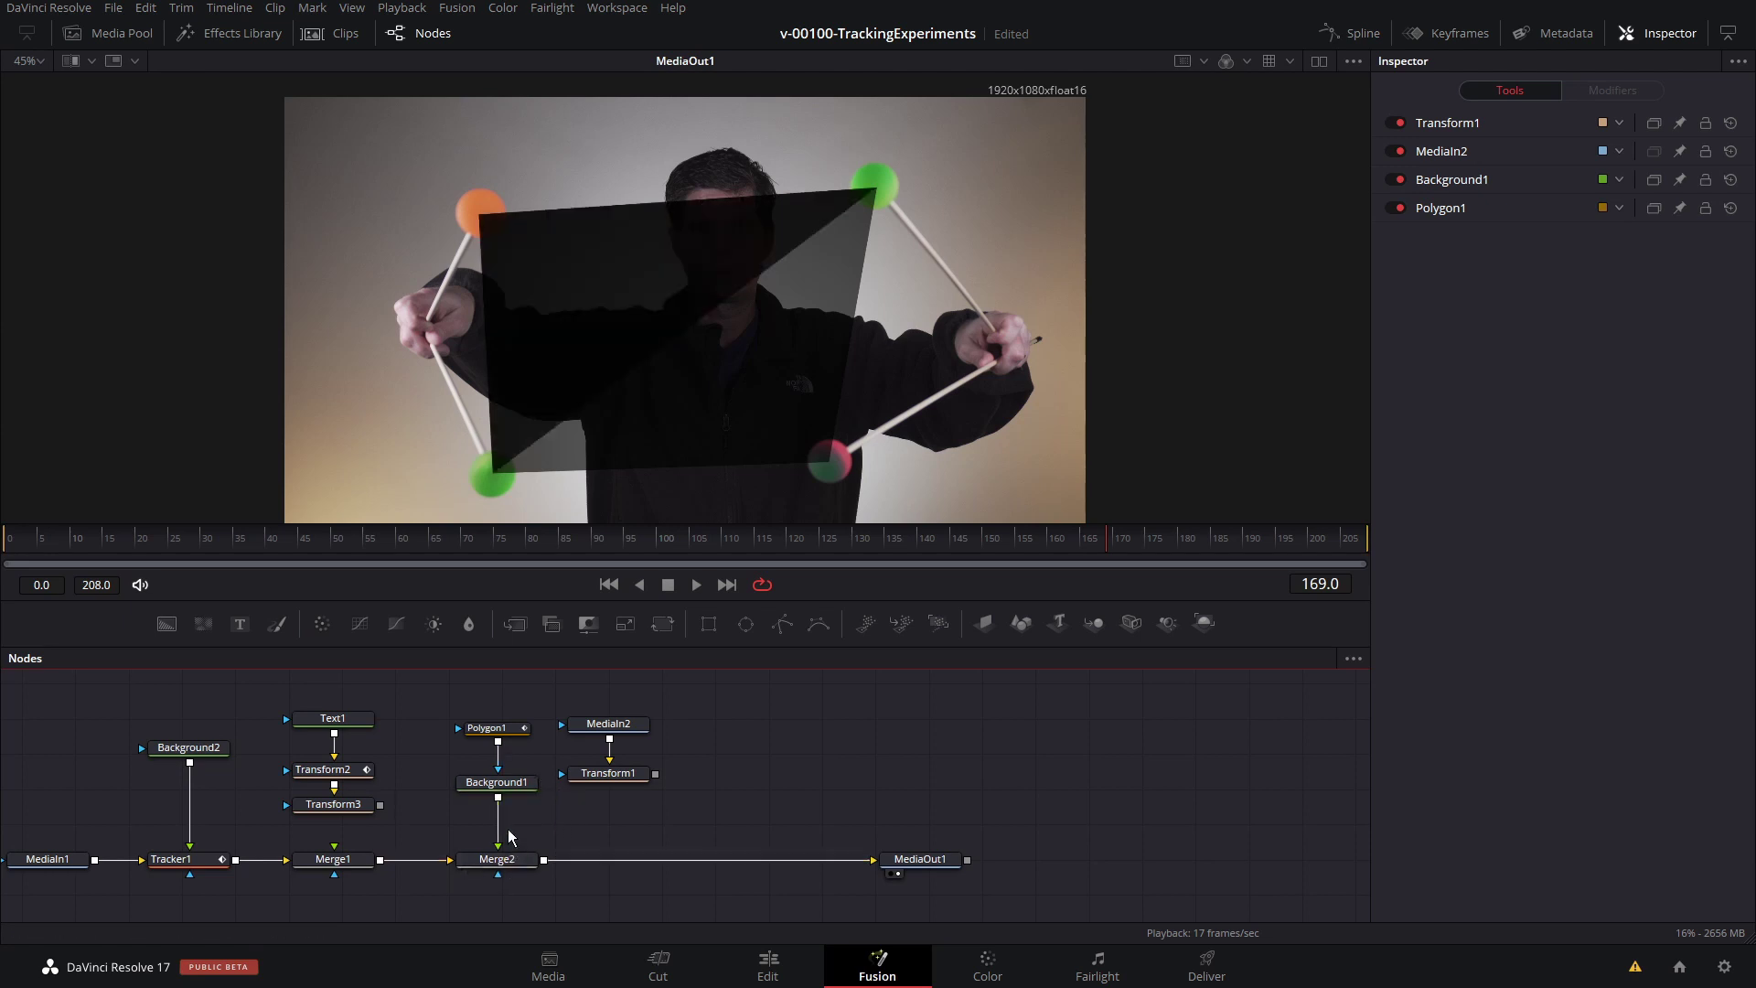
left_click(502, 732)
left_click(505, 784)
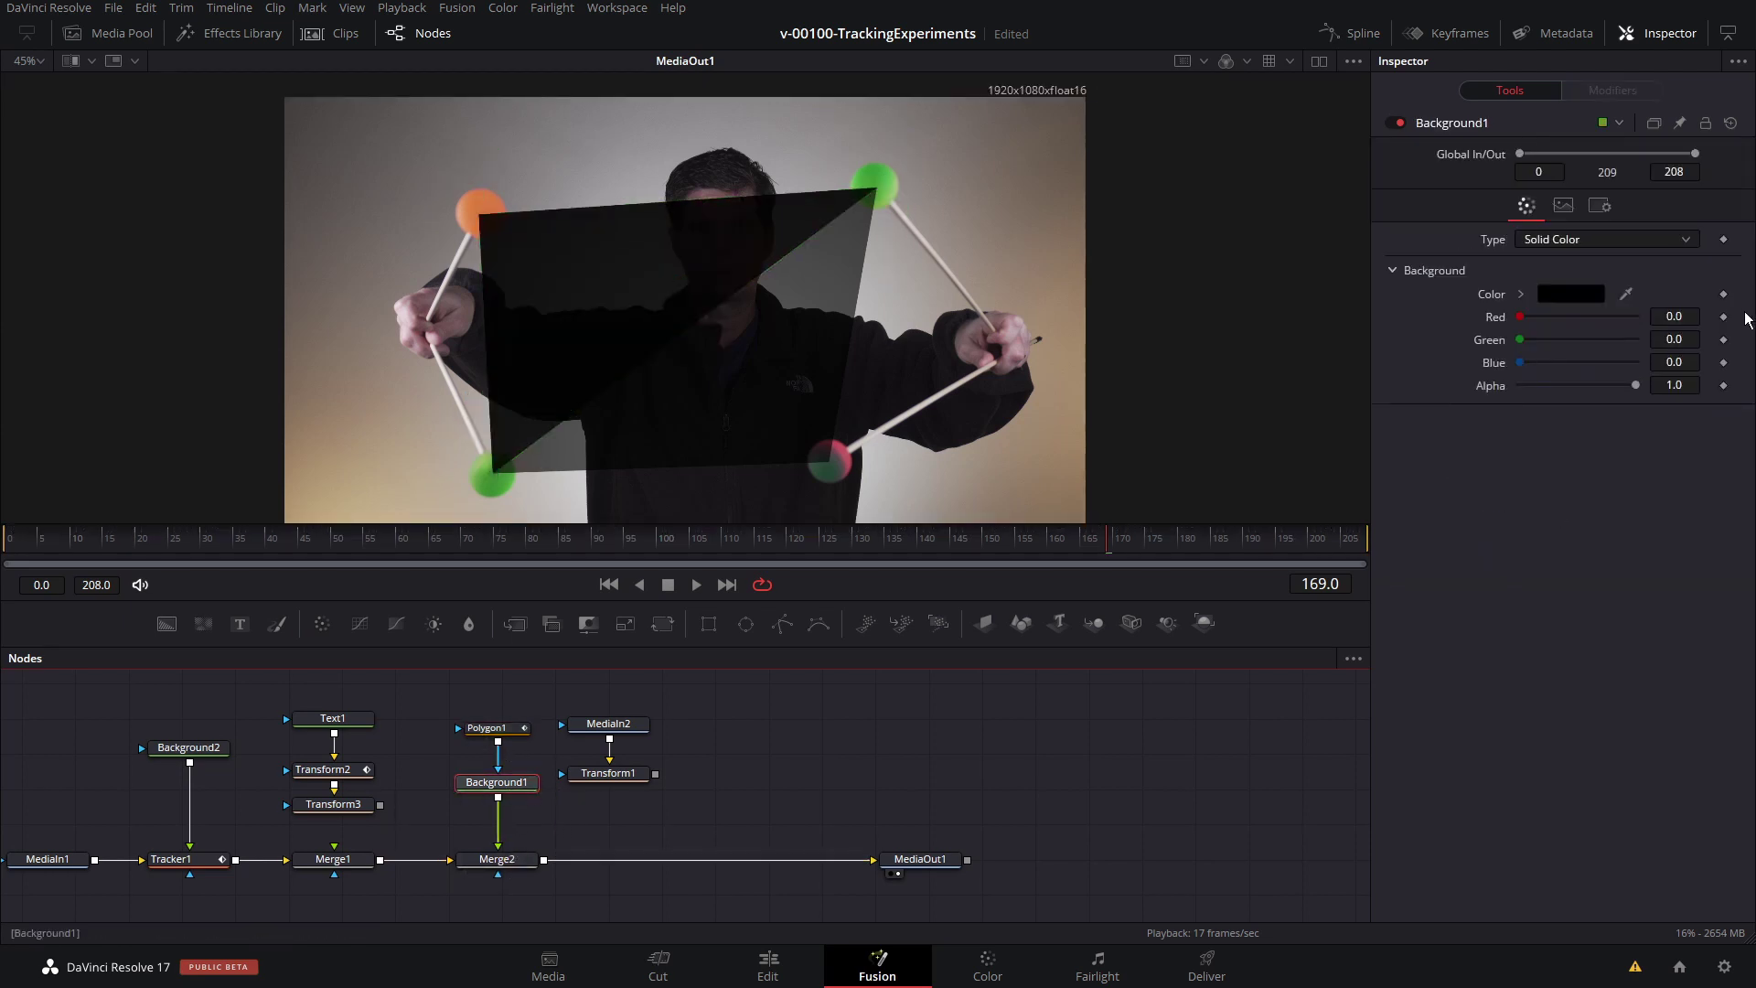
left_click(1570, 295)
left_click(1072, 325)
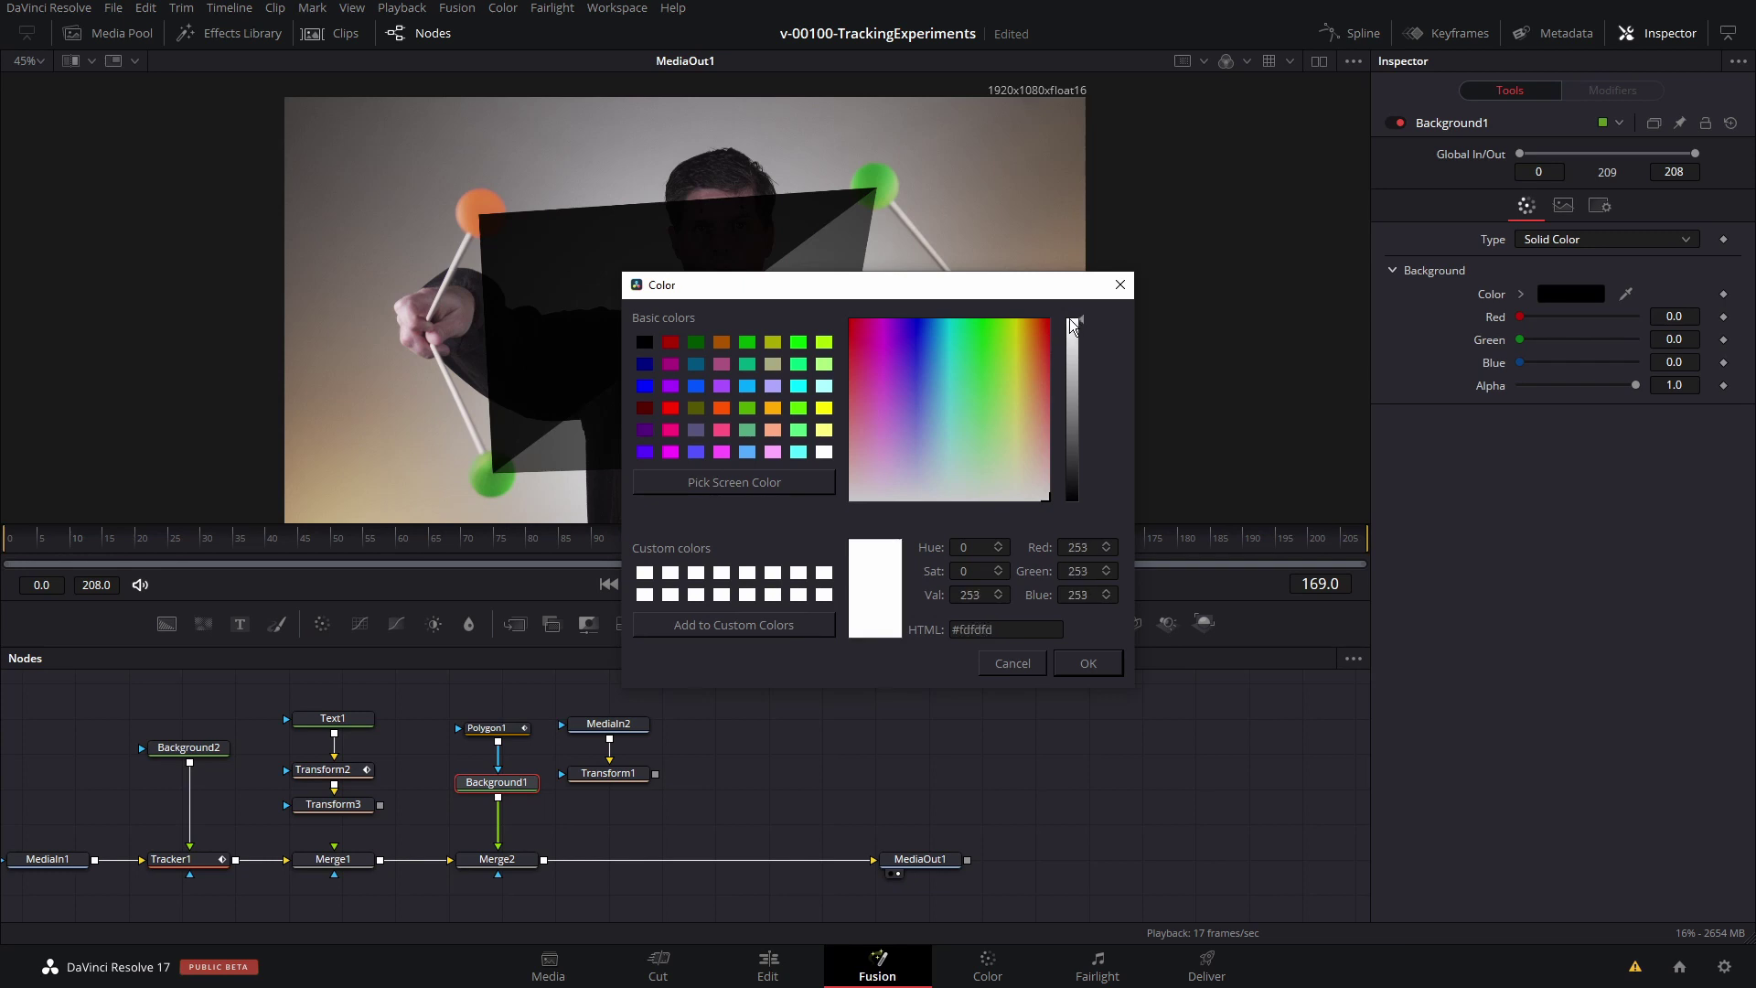
left_click(1088, 664)
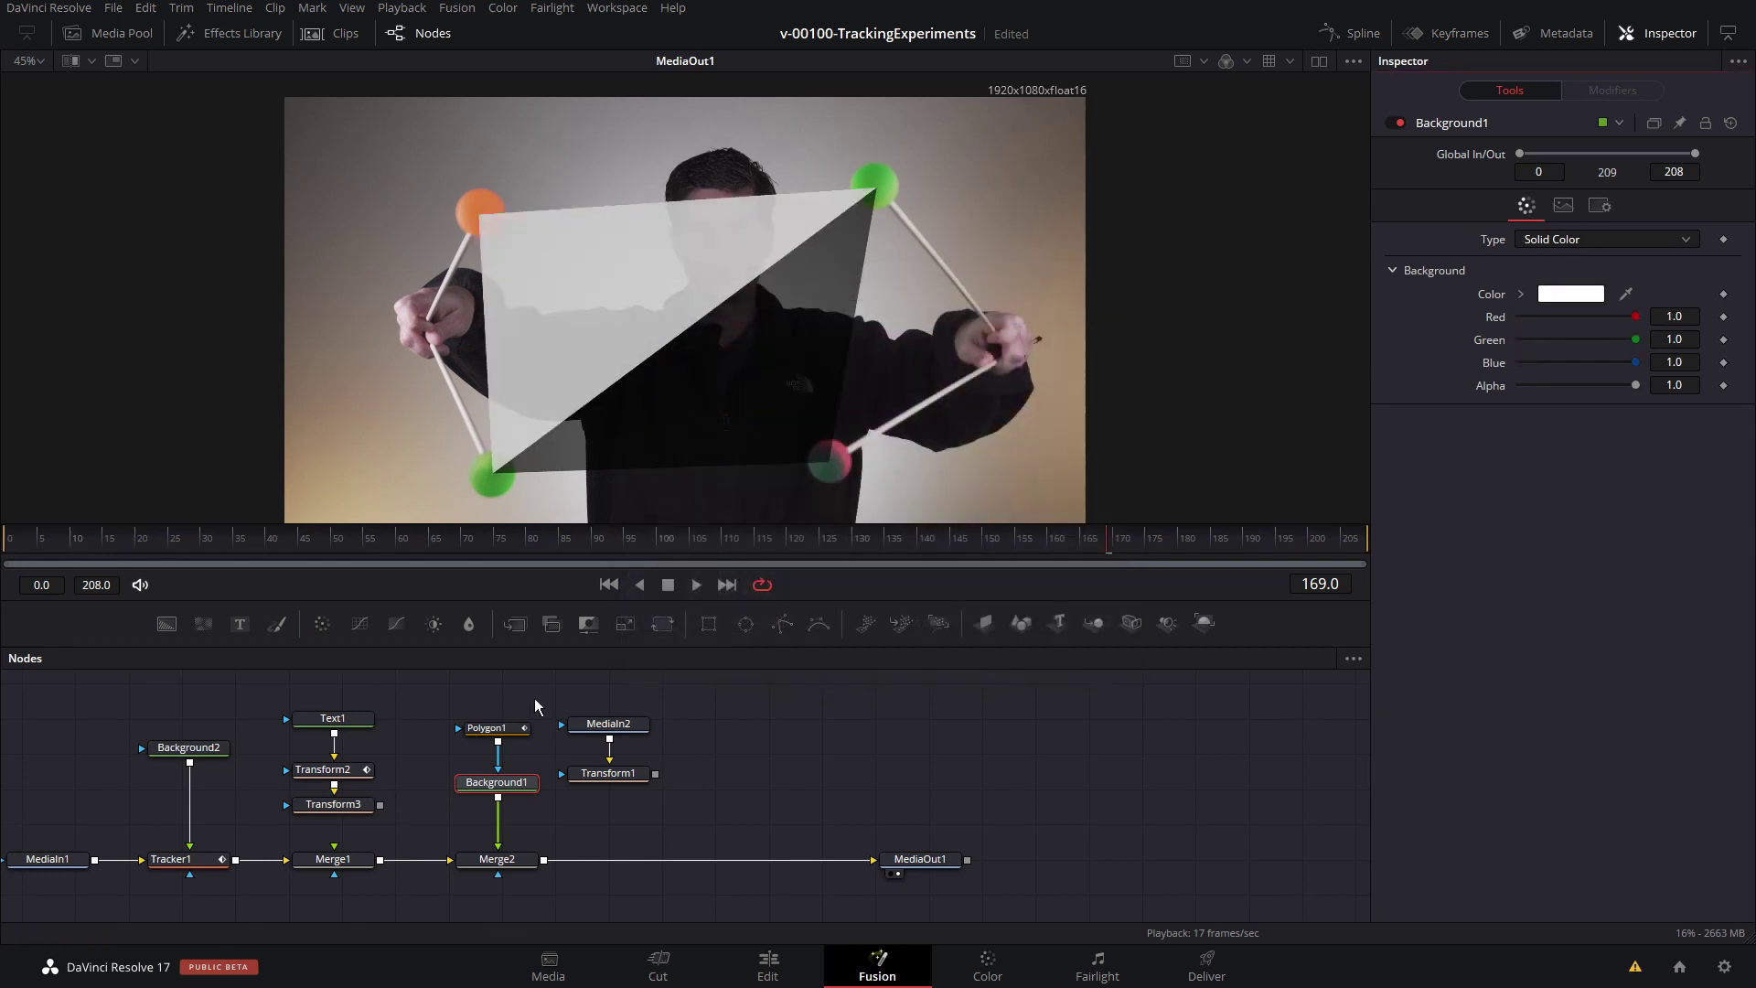
Step: Turn off Solid for Polygon1 and set its Border Width to 0.019
left_click(502, 729)
left_click(1634, 302)
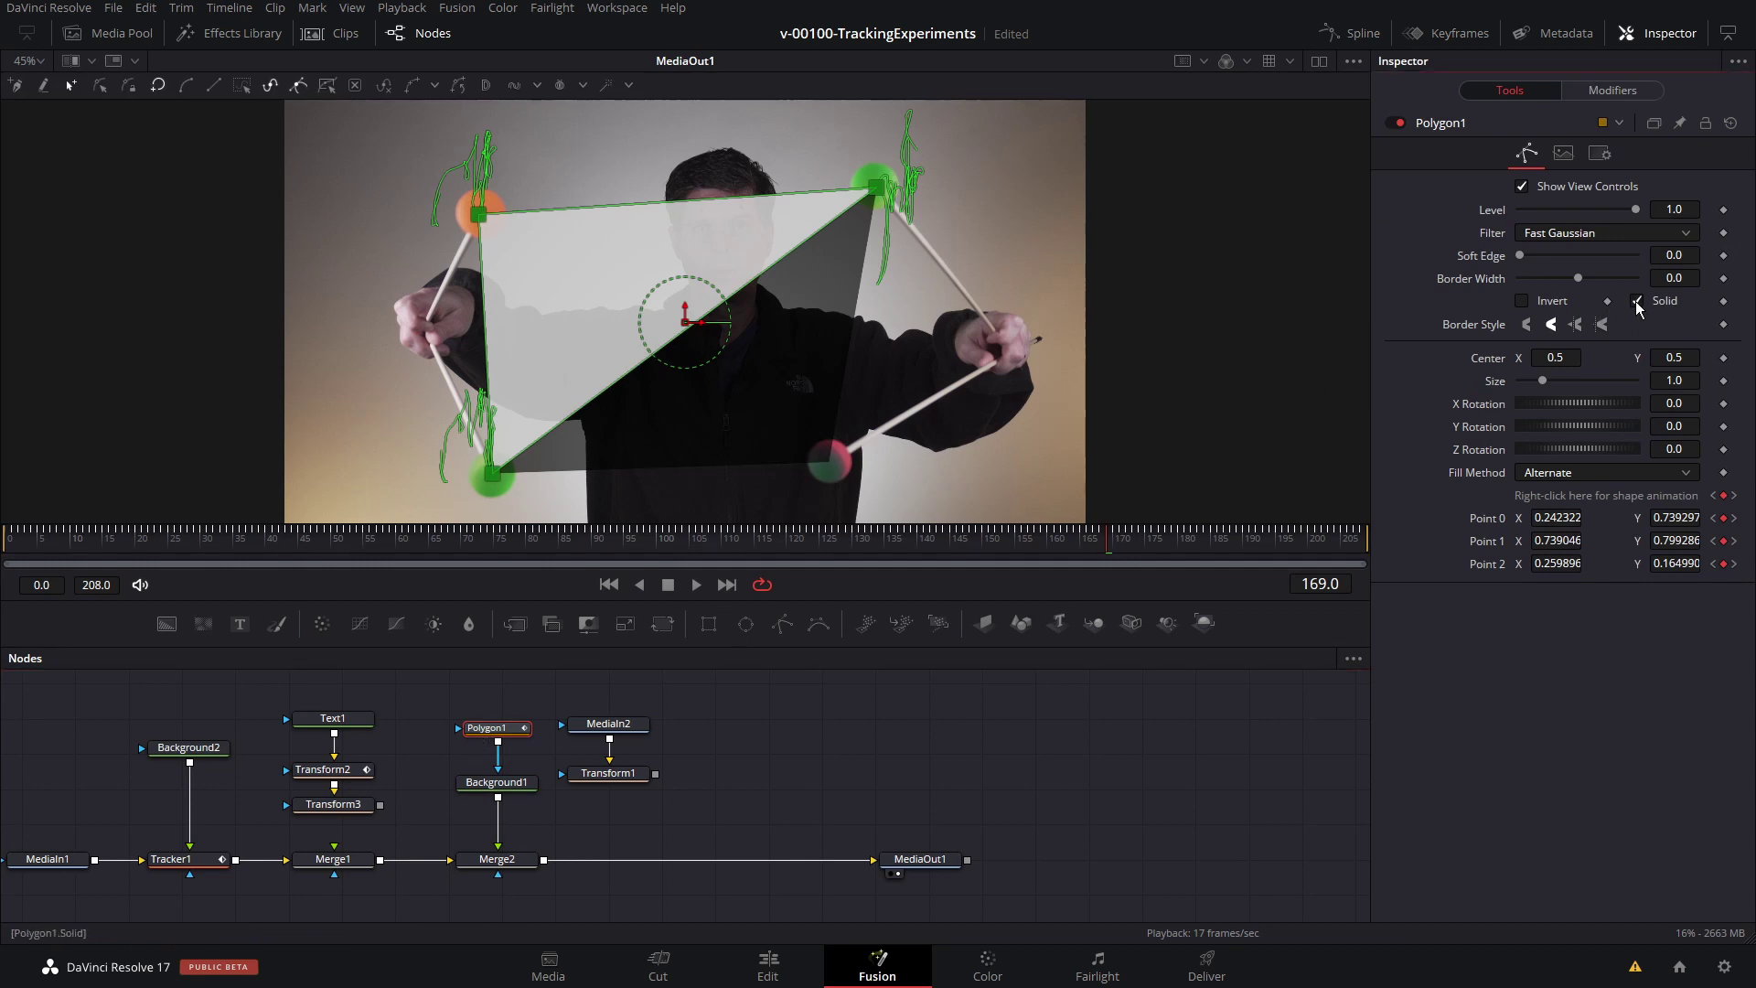
left_click_drag(1583, 283, 1589, 284)
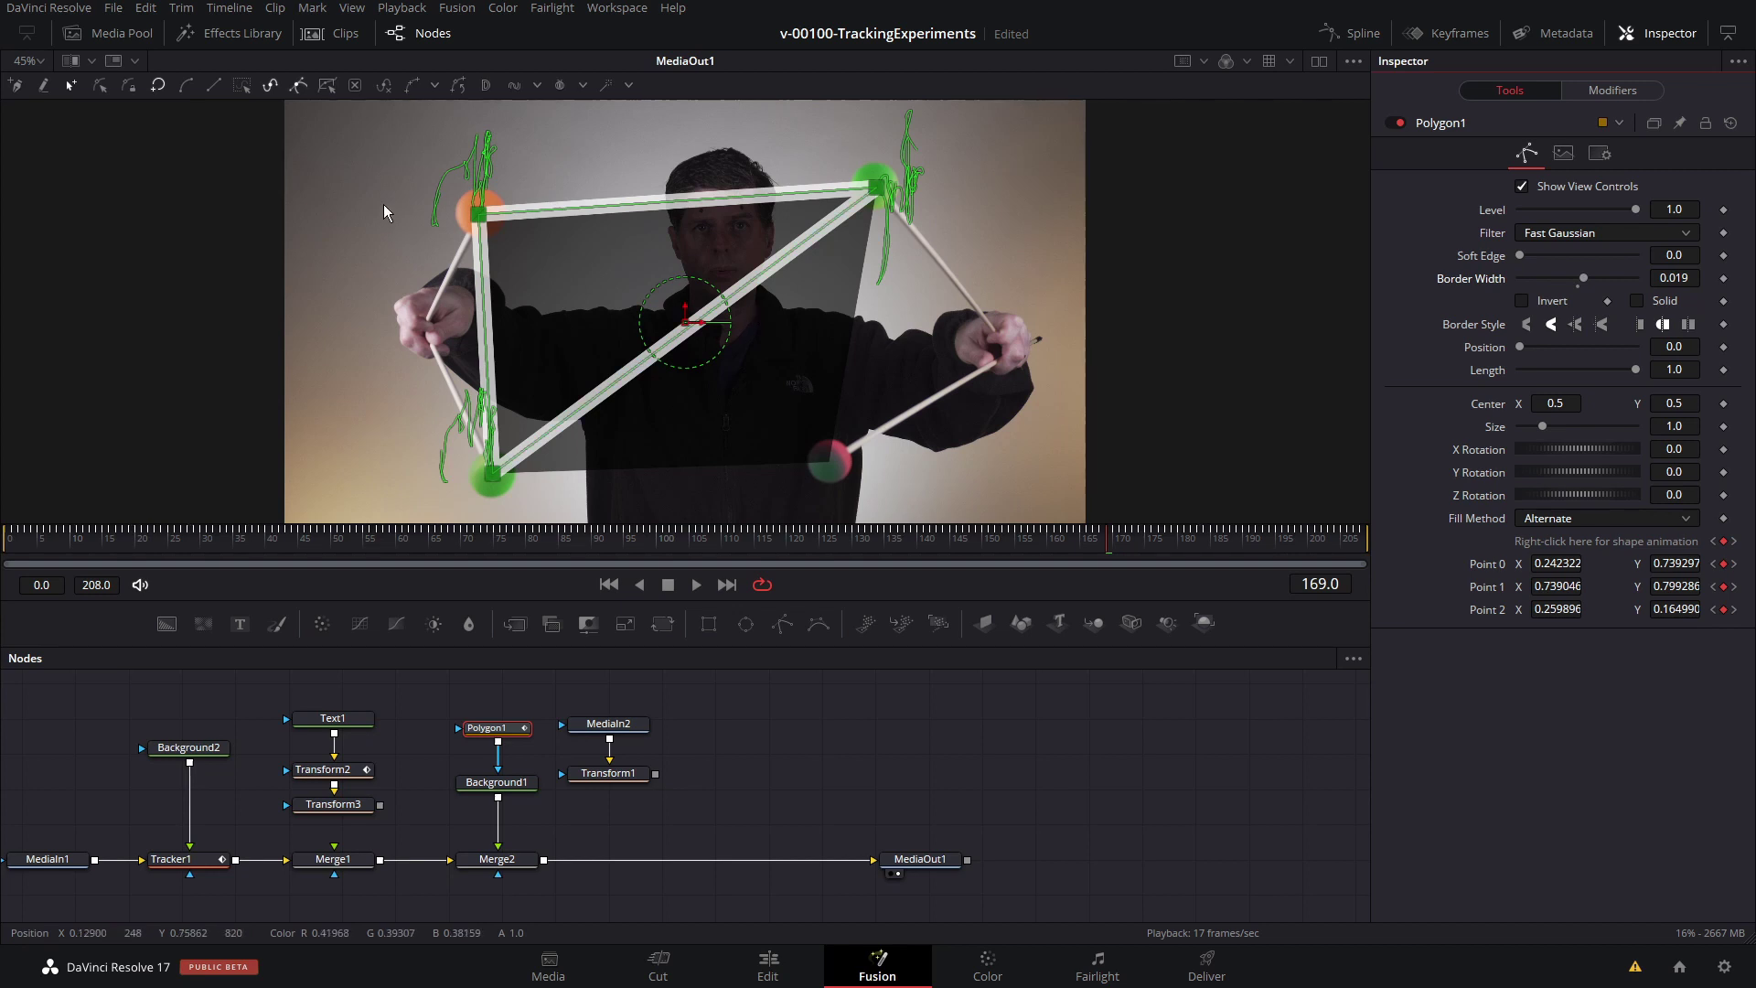
Step: Insert a fourth point on Polygon1's diagonal edge, pull it out toward the red ball and check another frame
left_click(73, 85)
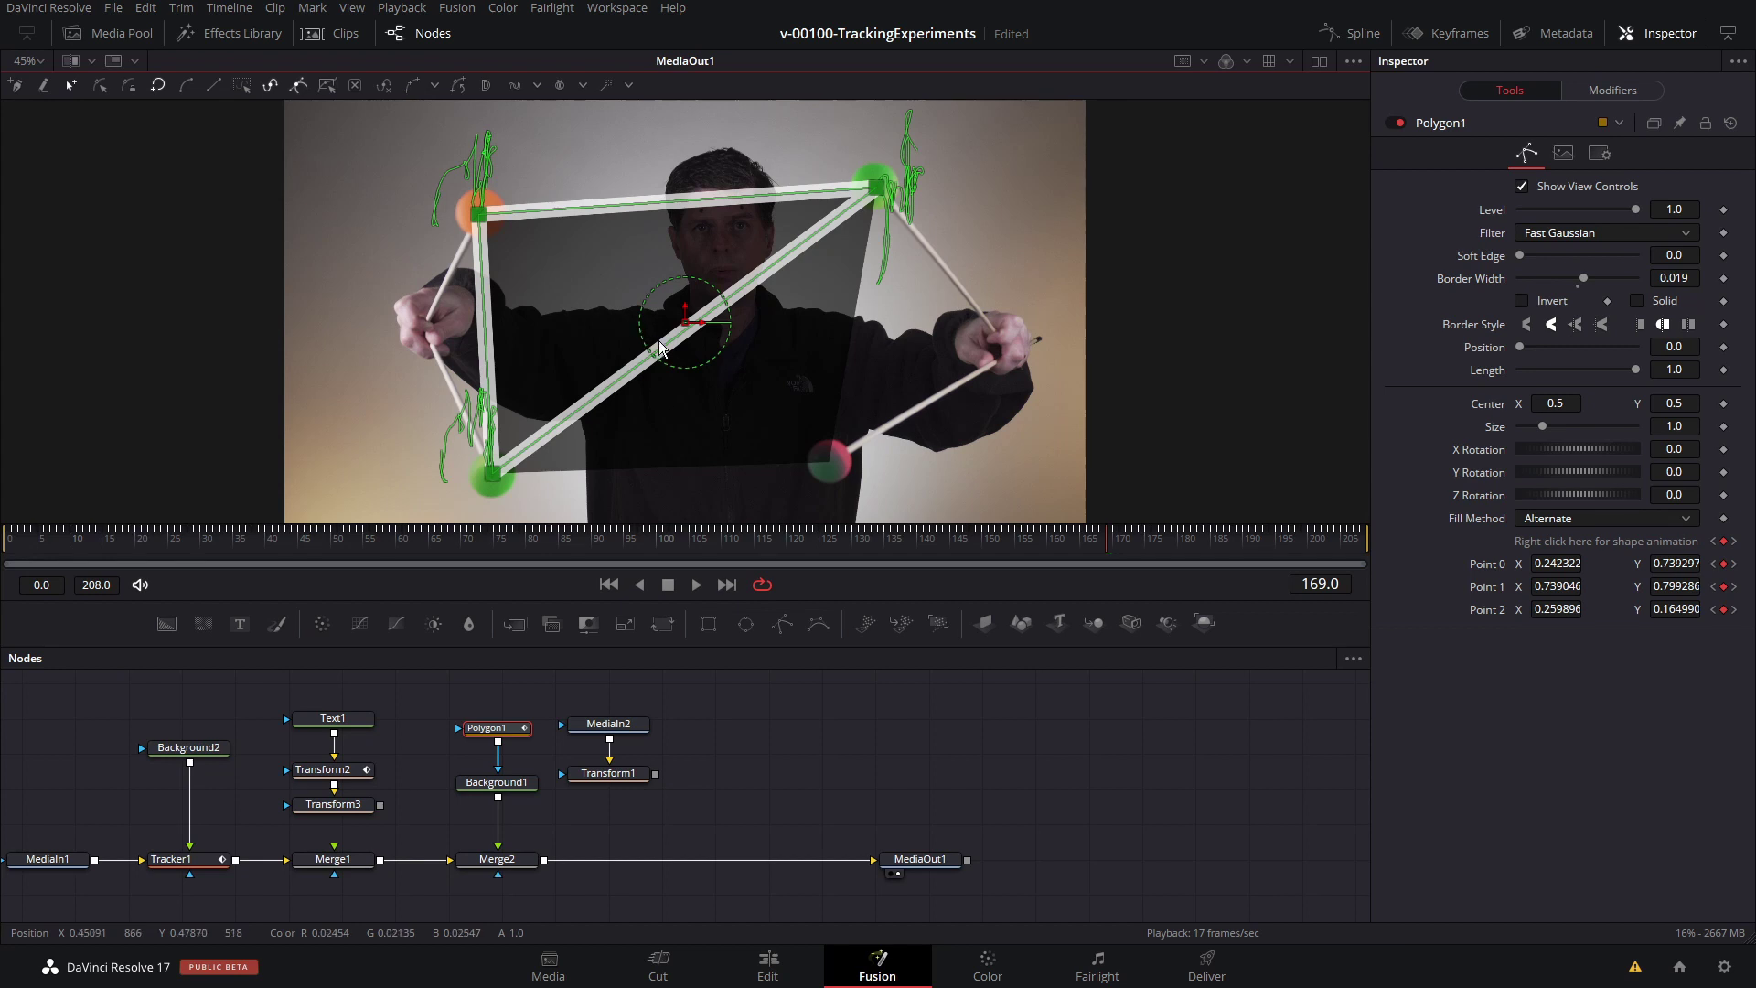
left_click_drag(640, 363, 921, 498)
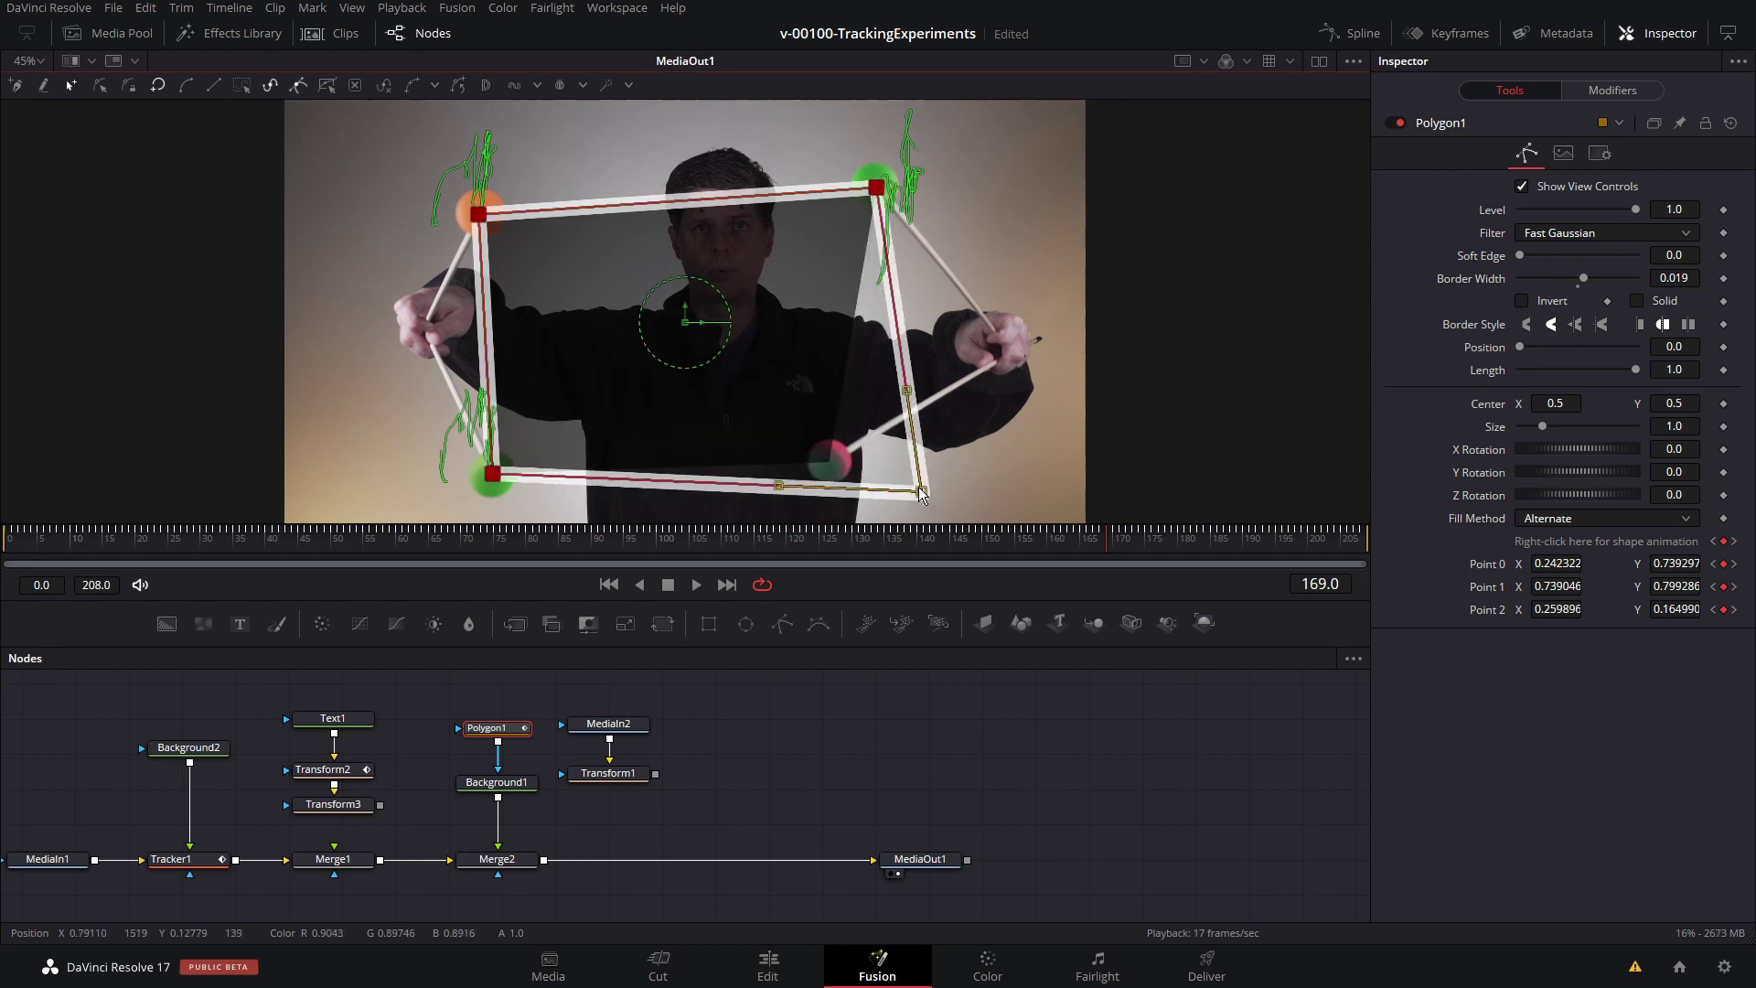
left_click(446, 536)
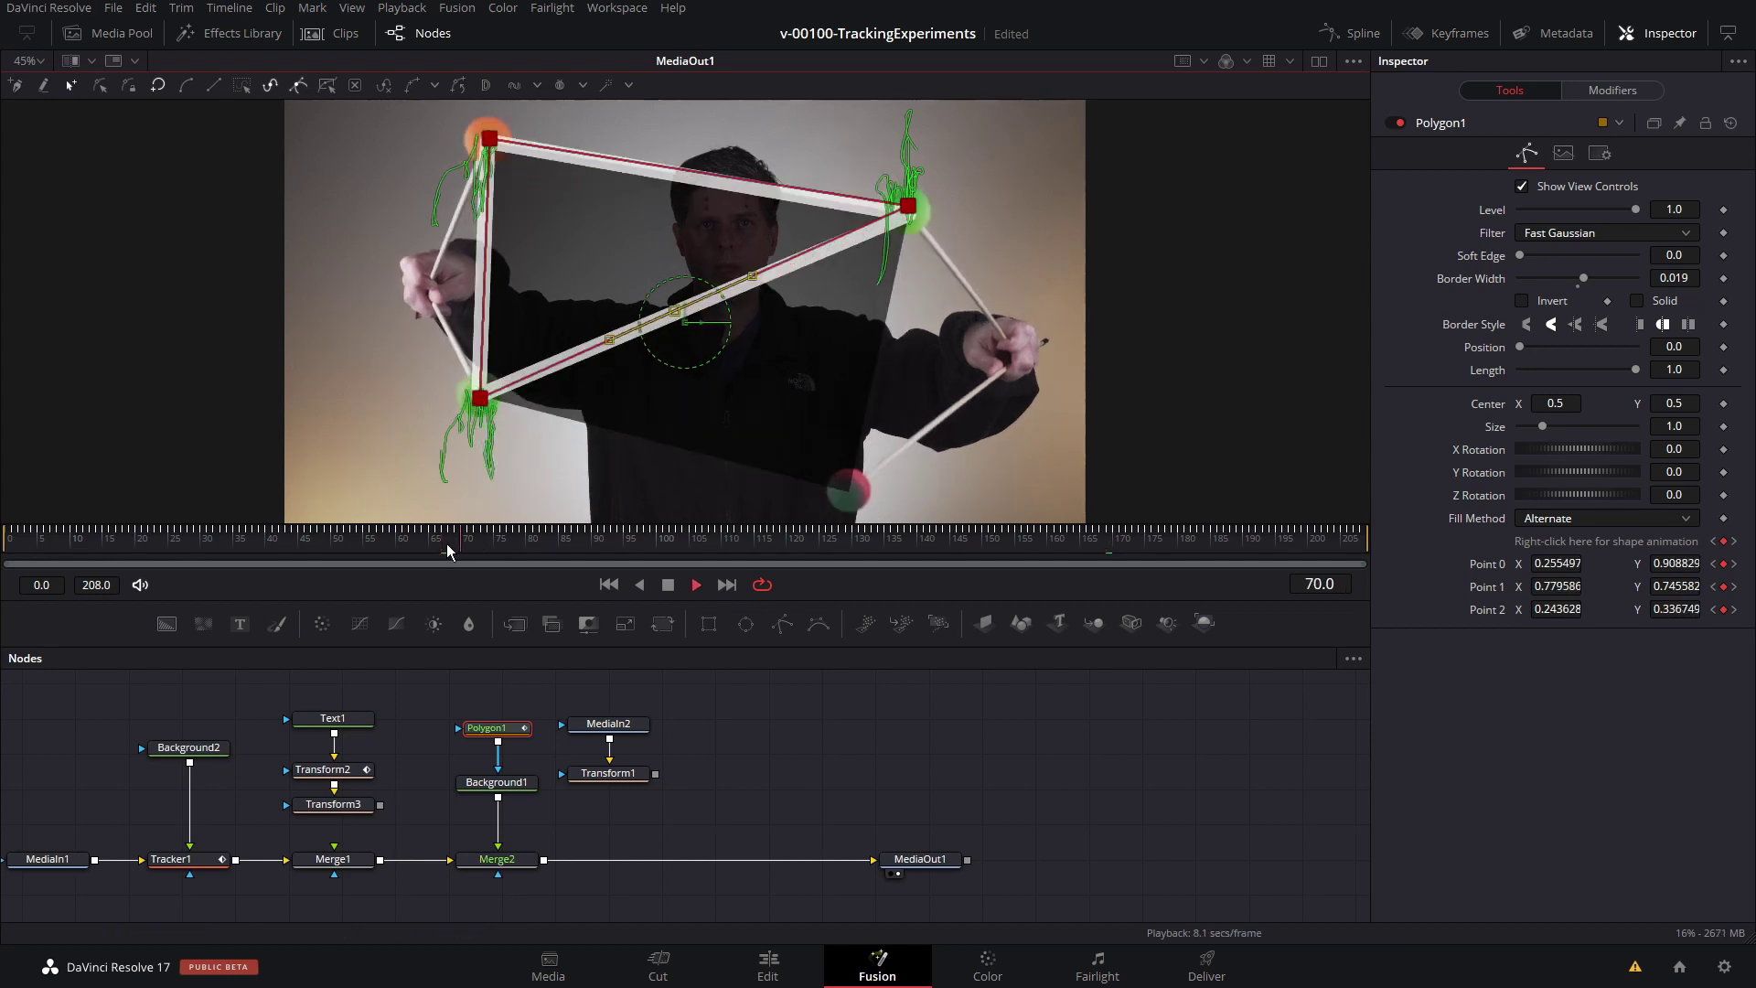
Step: Publish the new fourth point of Polygon1's polyline
right_click(676, 315)
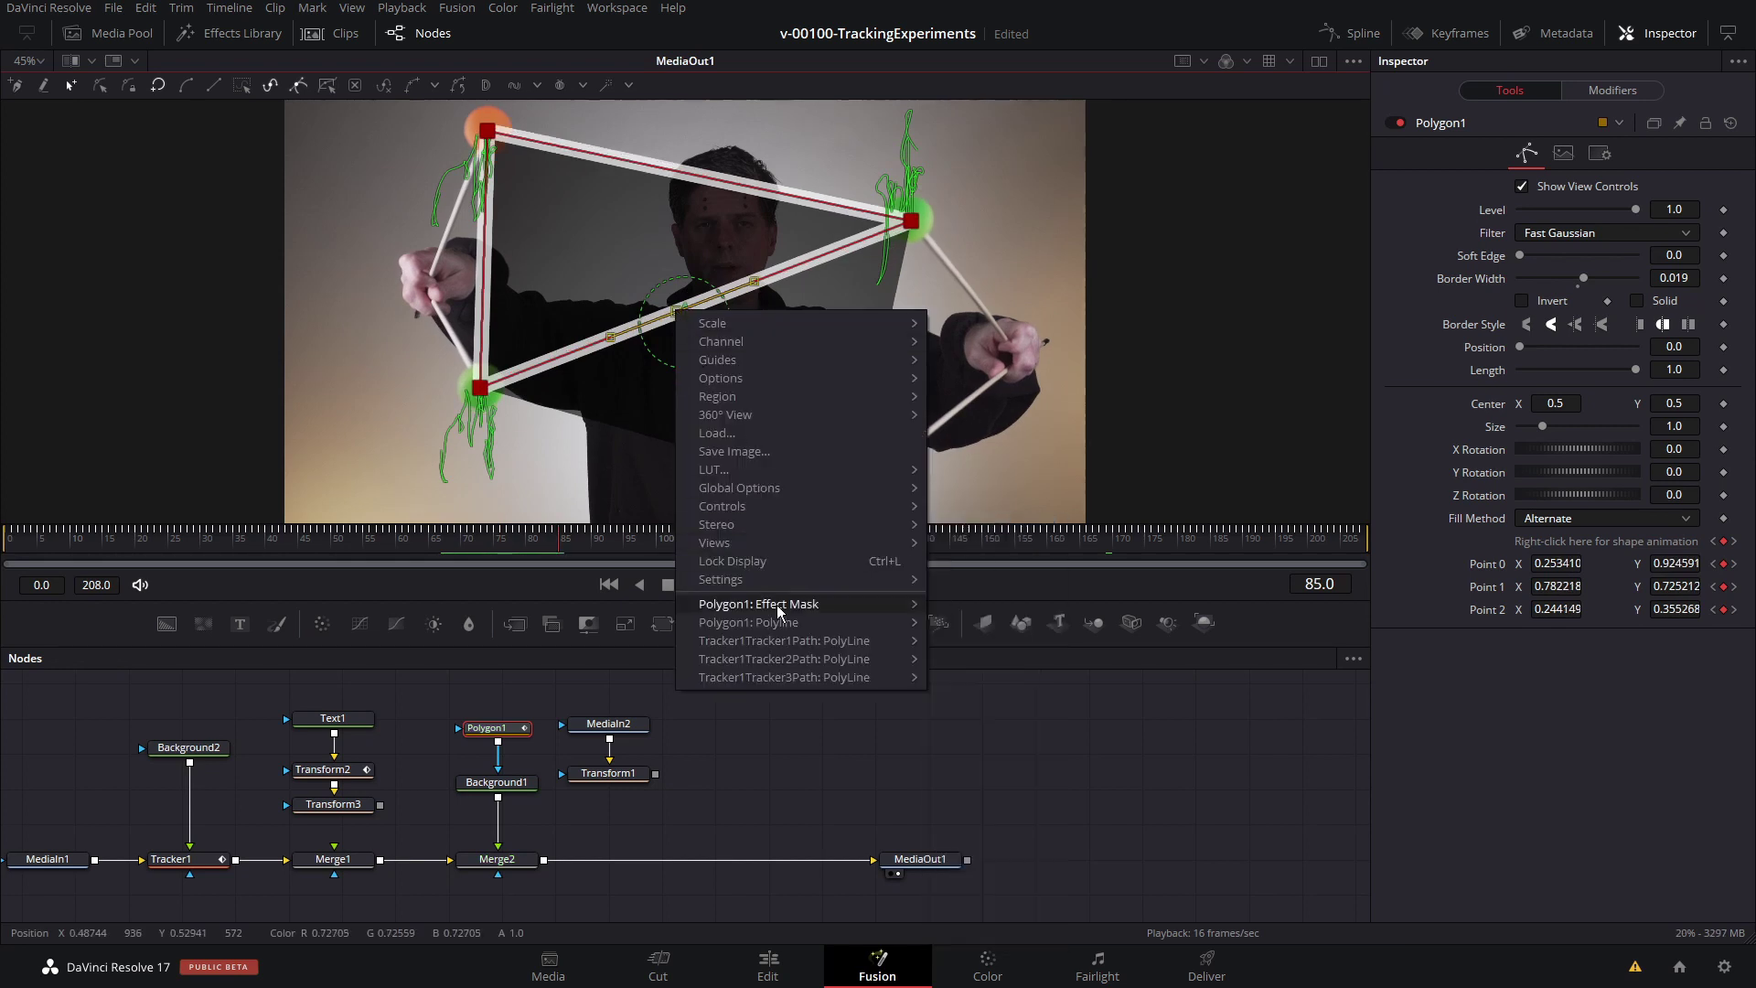
mouse_move(788, 624)
mouse_move(976, 736)
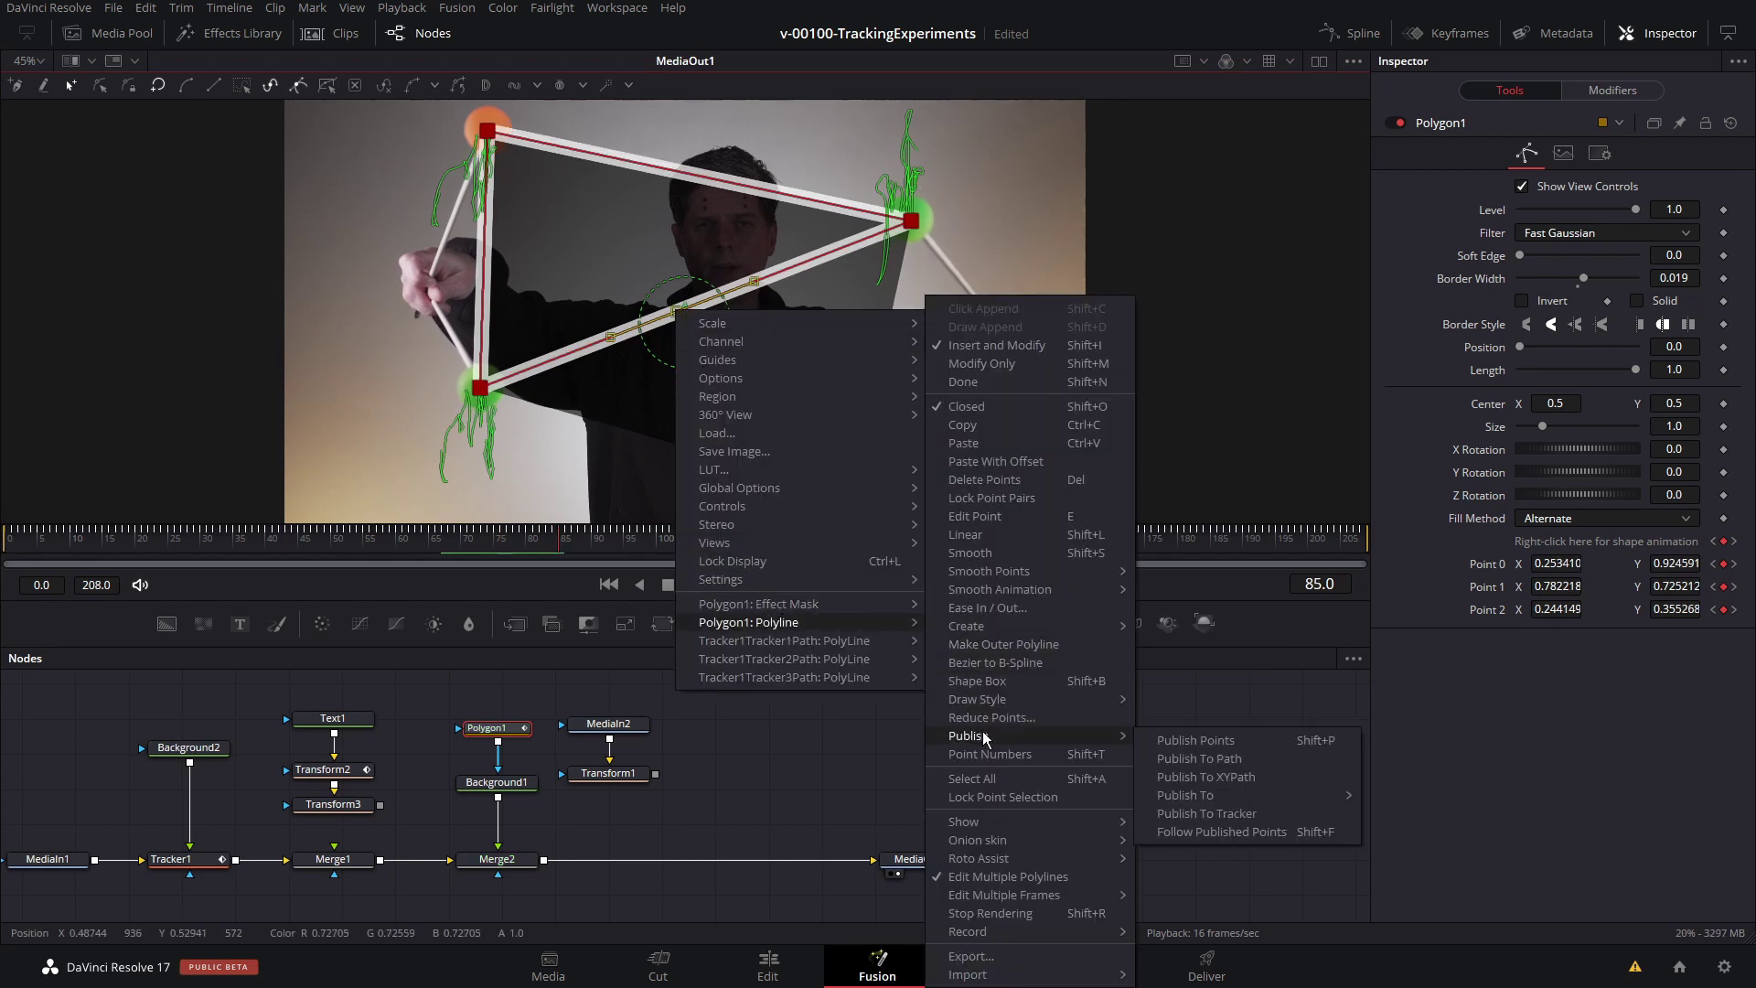
left_click(1192, 739)
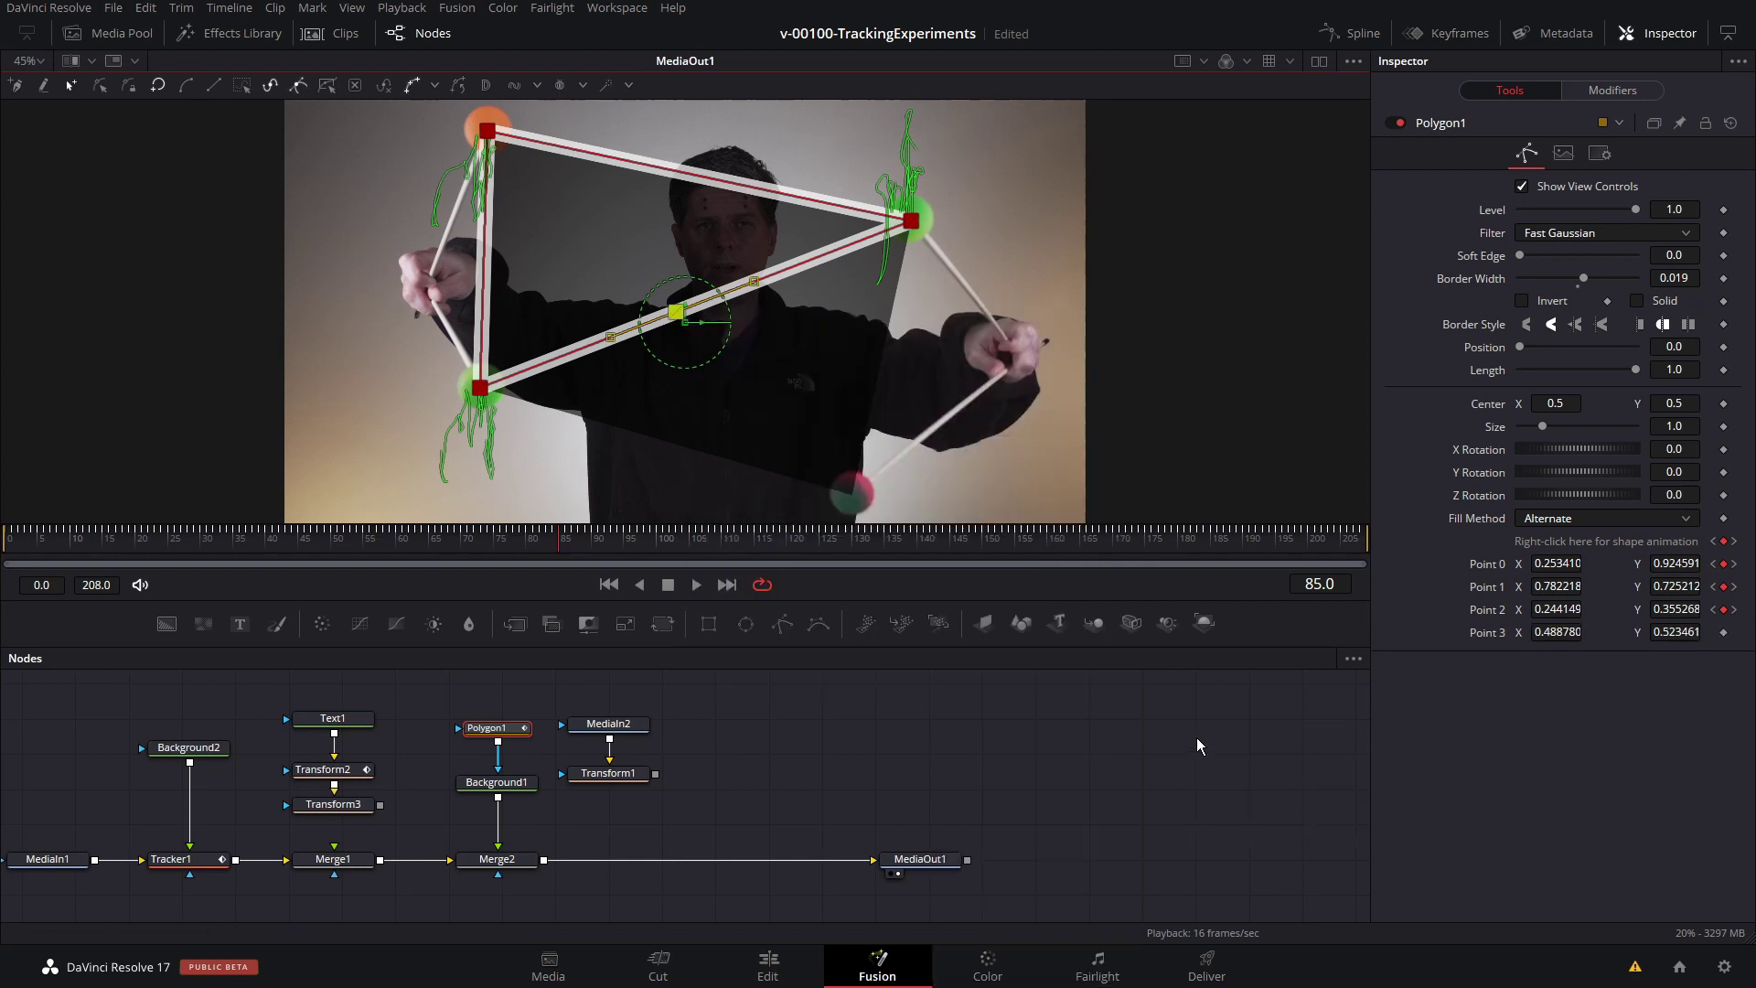
Step: Connect Polygon1's Point 3 to the Position of Tracker1Tracker4Path and play the output to check the four-sided frame
right_click(1490, 640)
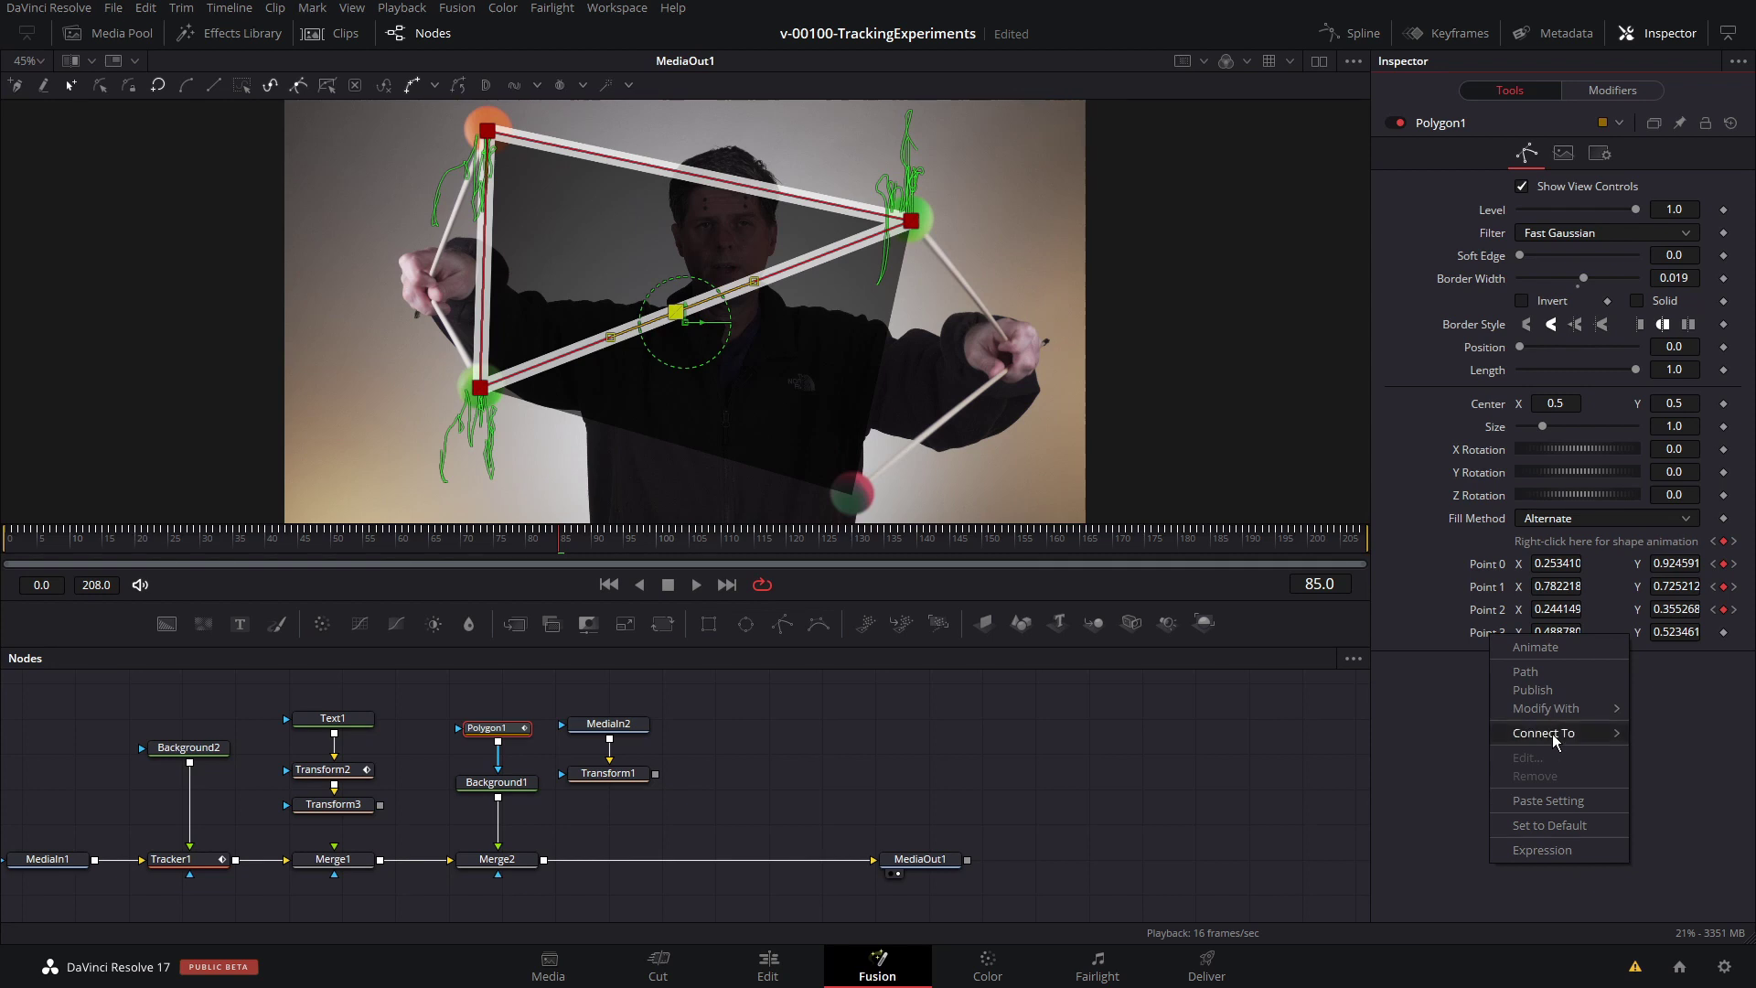
mouse_move(1541, 733)
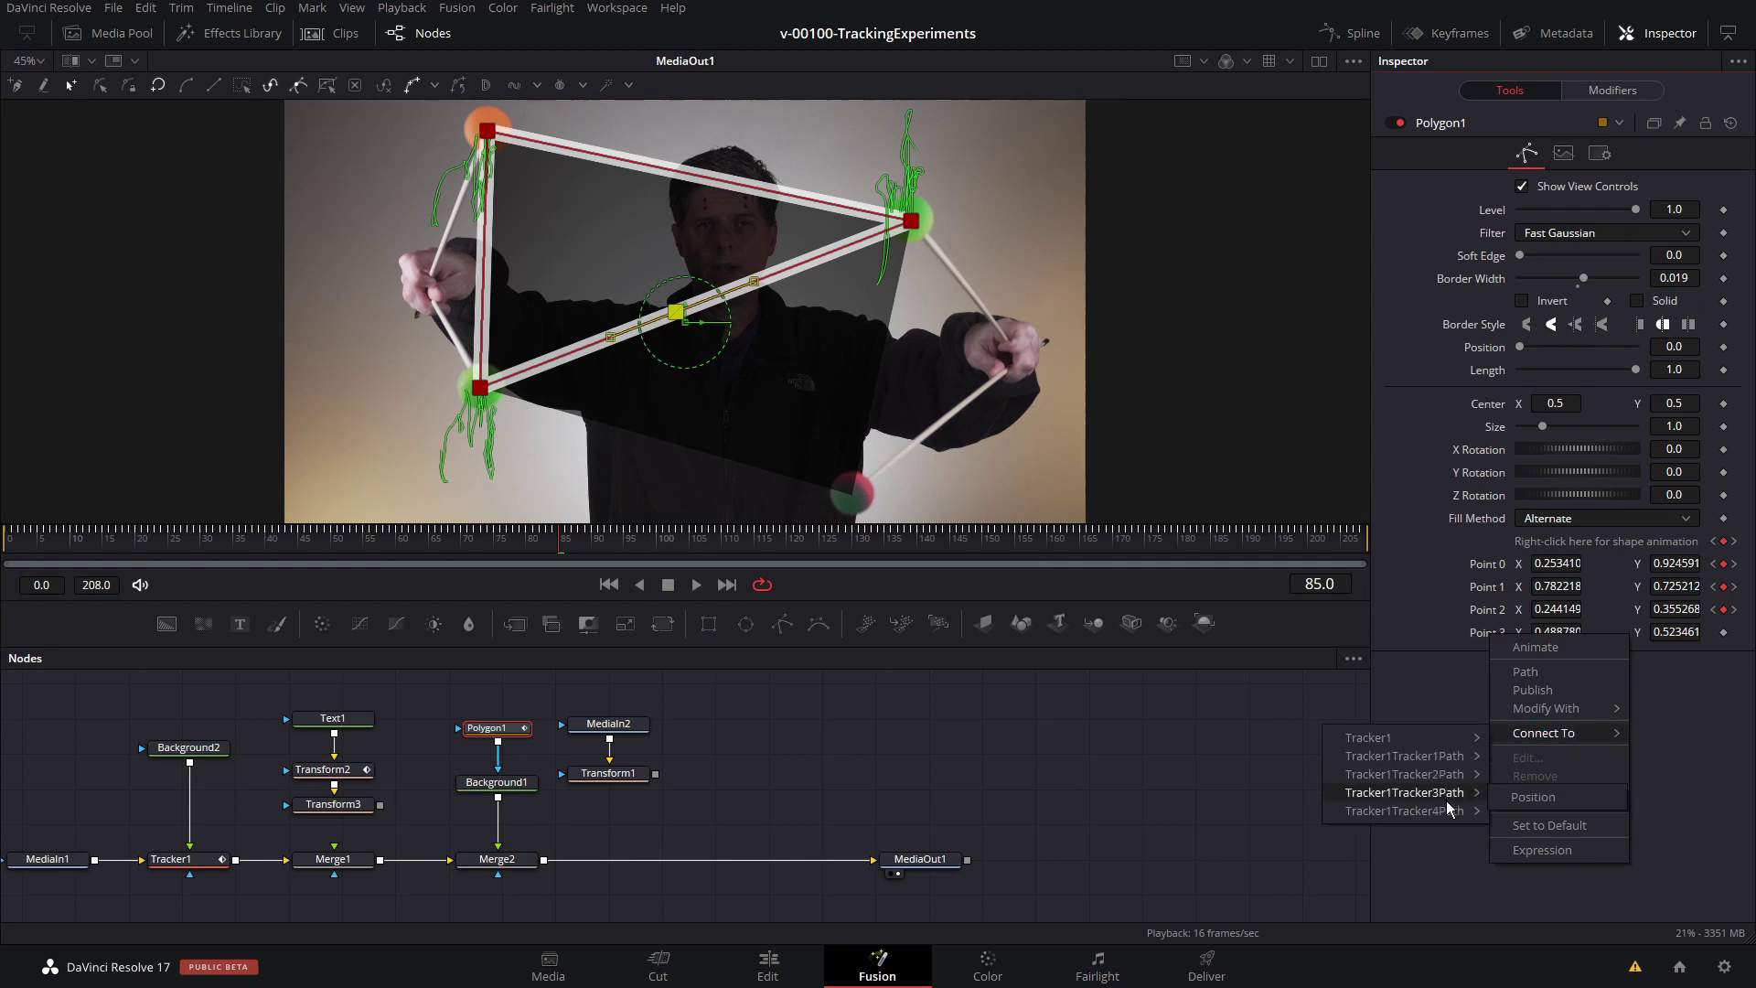
mouse_move(1447, 815)
left_click(1529, 814)
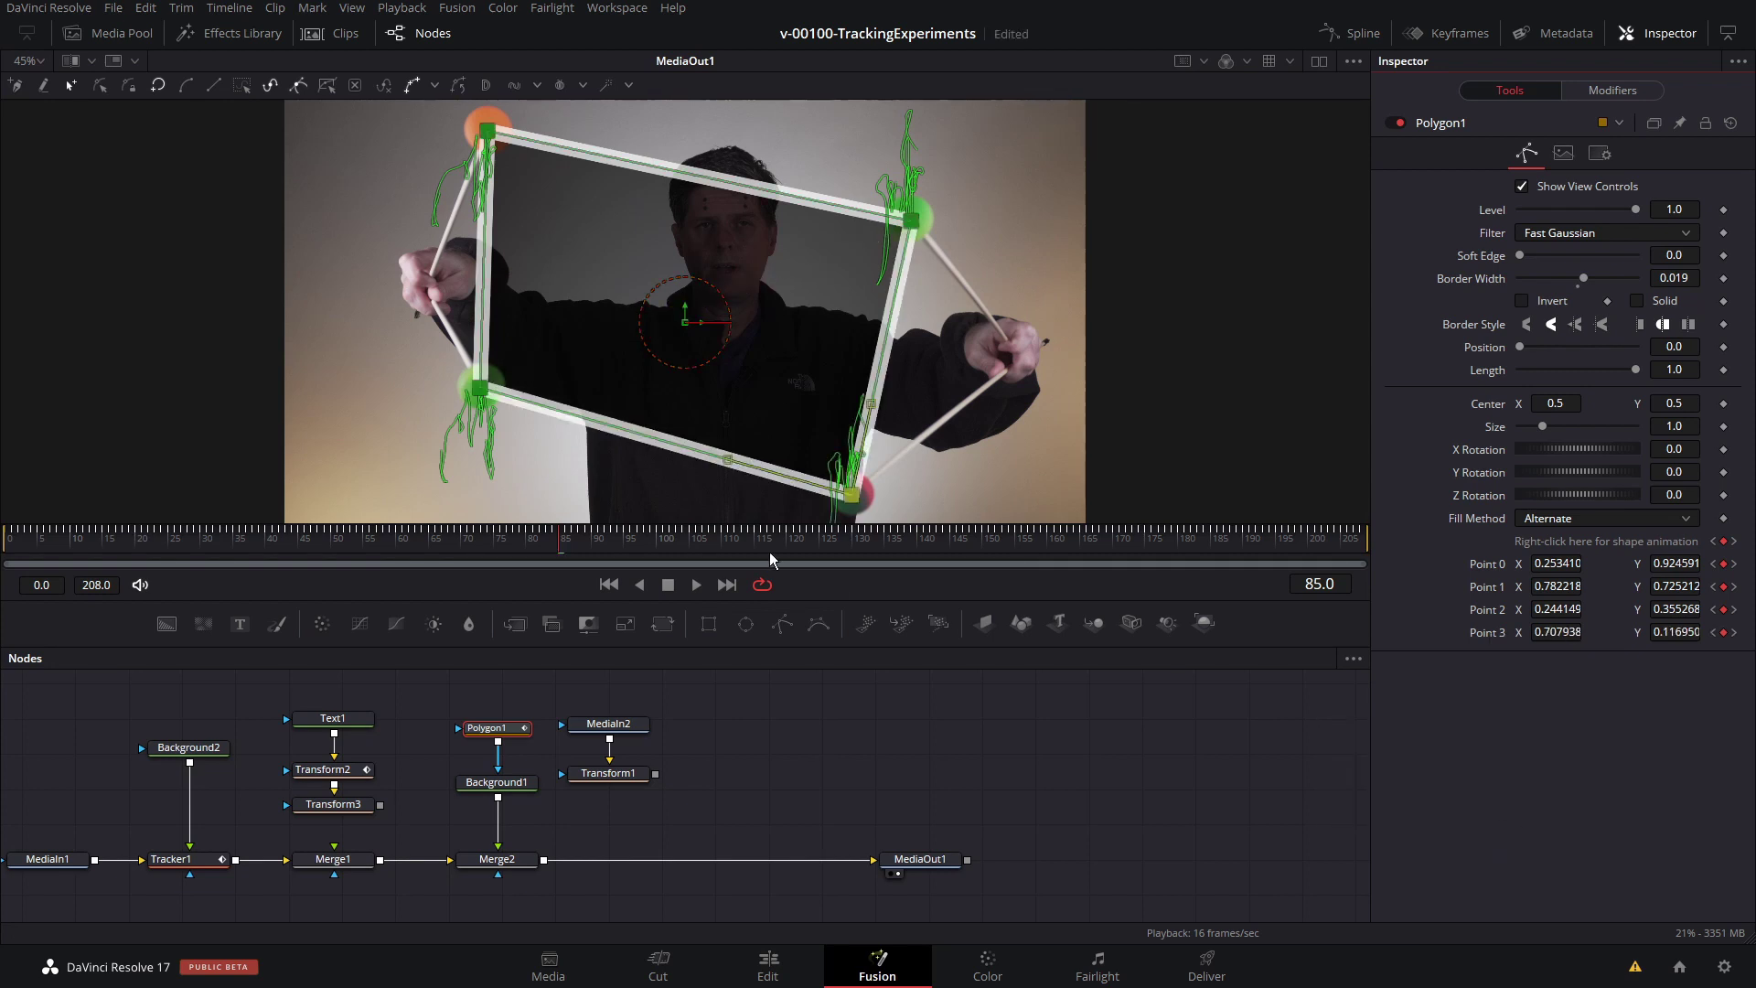
left_click(920, 859)
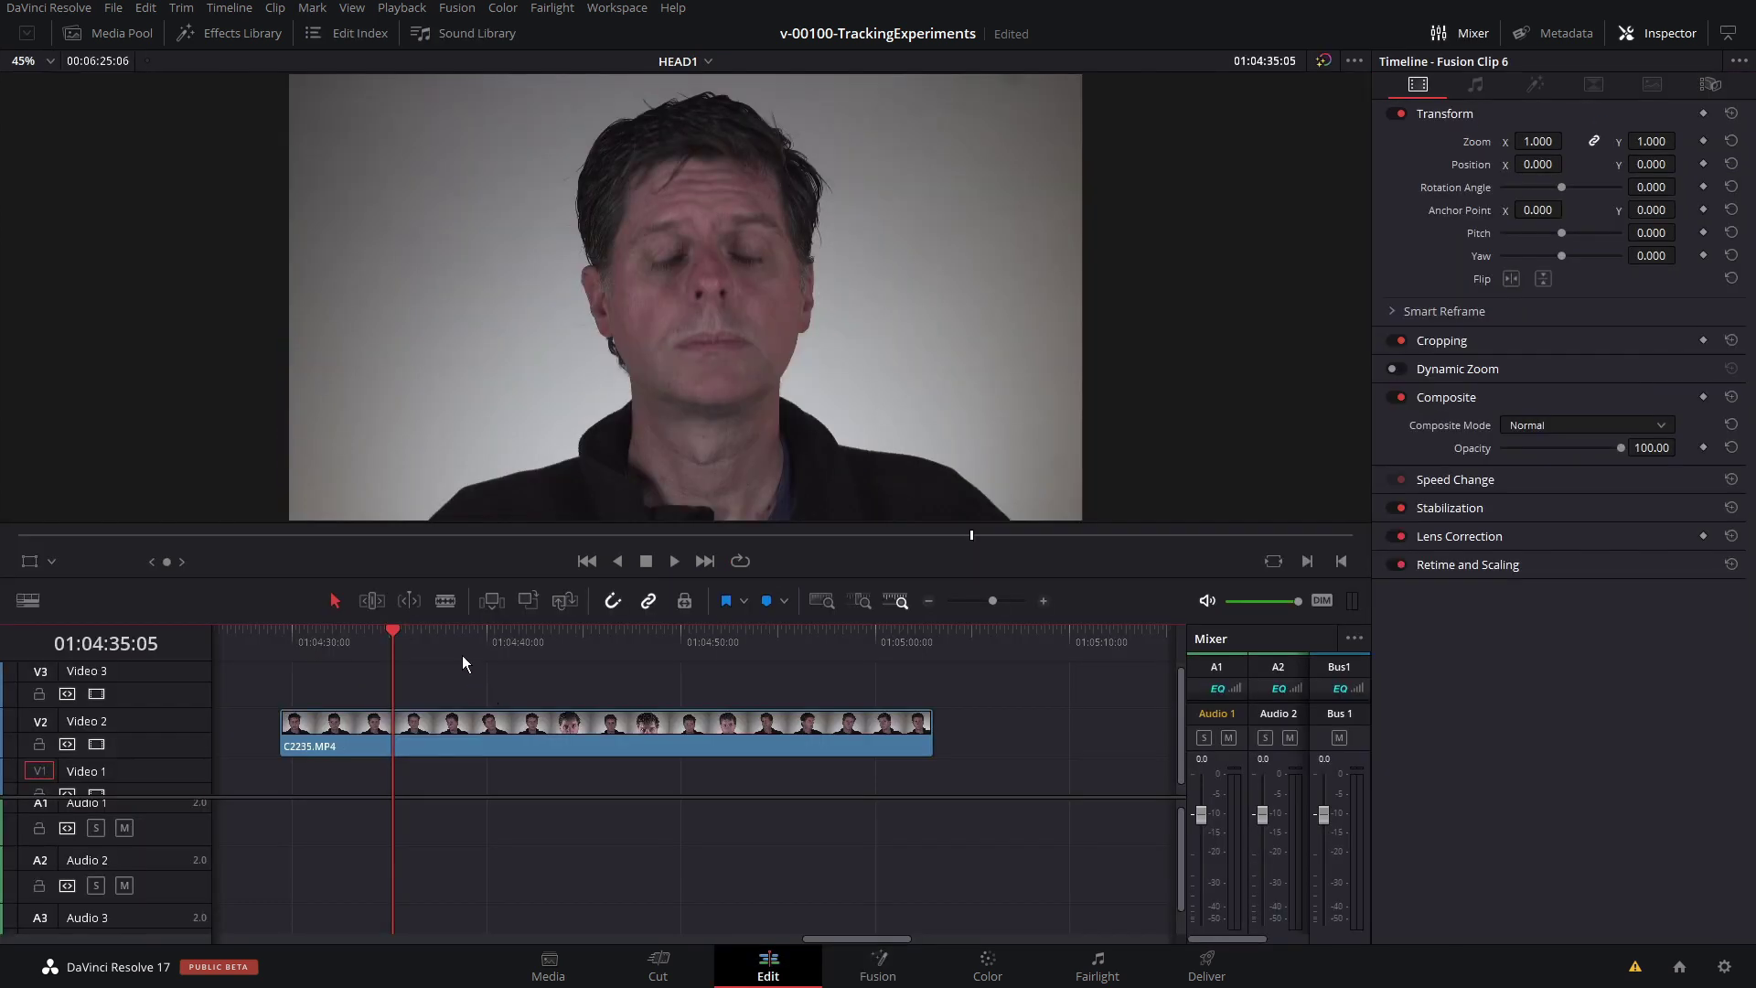
Step: Preview the head clip C2235.MP4 on the HEAD1 timeline, convert it to a new Fusion clip and open it on the Fusion page
mouse_move(463, 640)
left_mouse_down()
mouse_move(489, 636)
mouse_move(474, 635)
left_mouse_up()
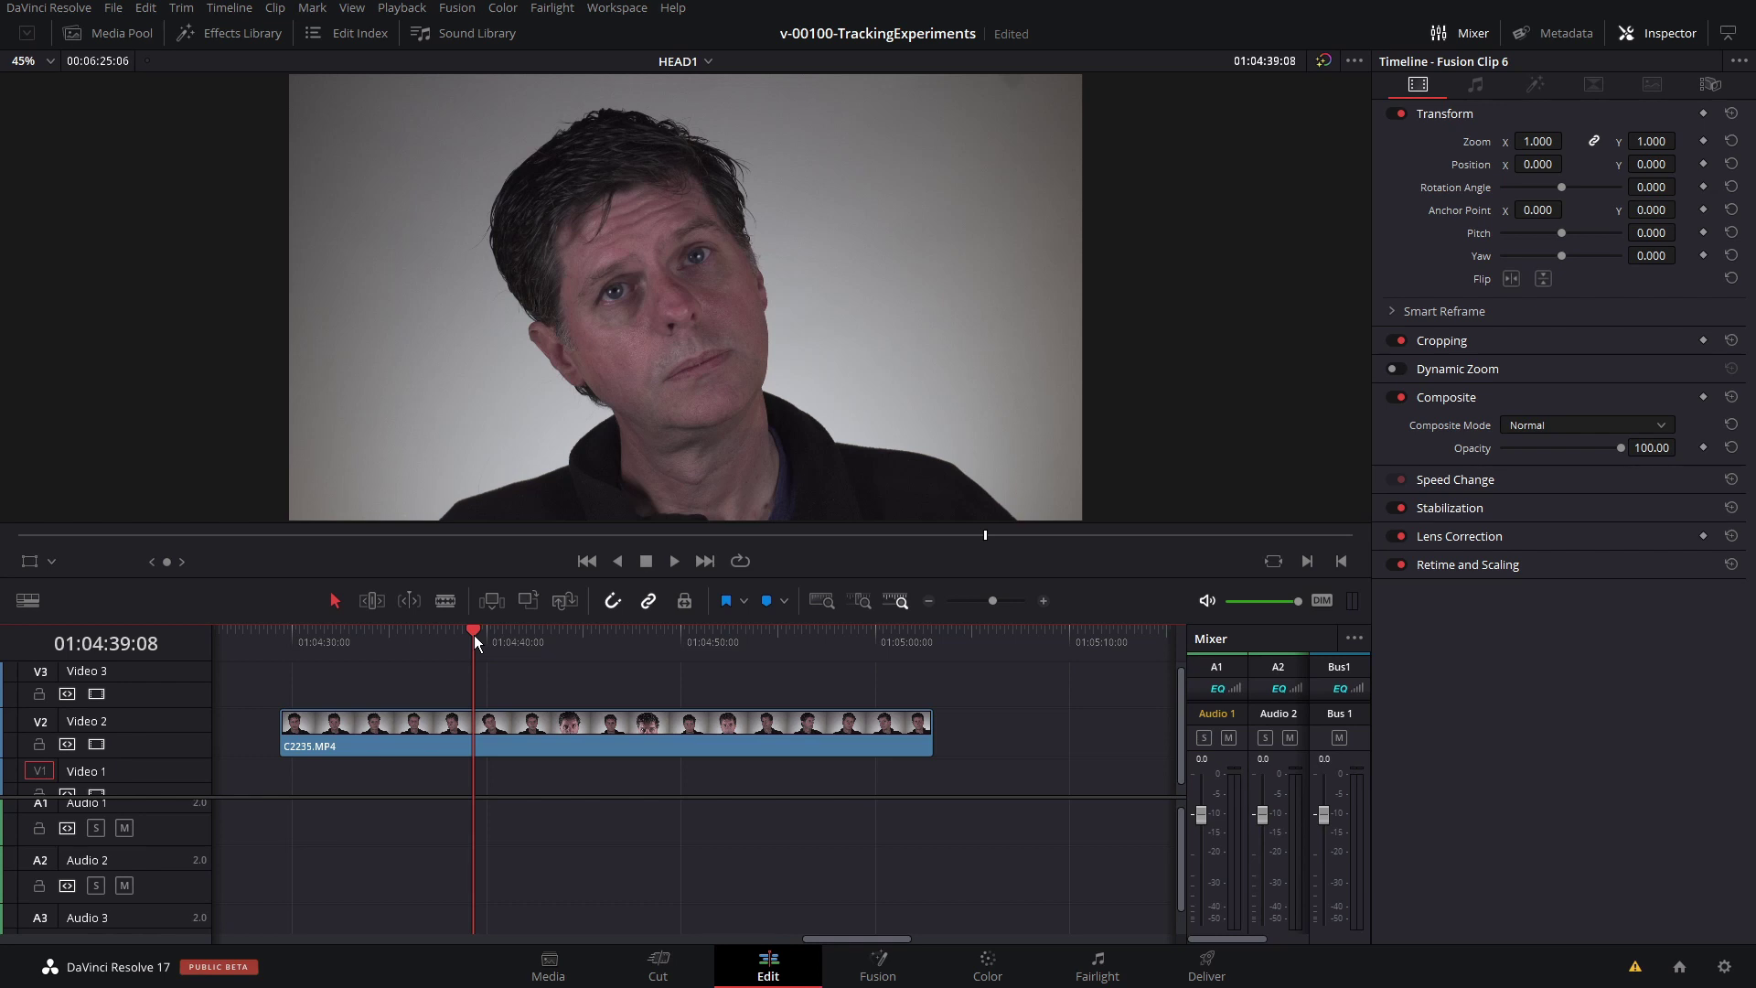
left_click_drag(474, 634, 550, 637)
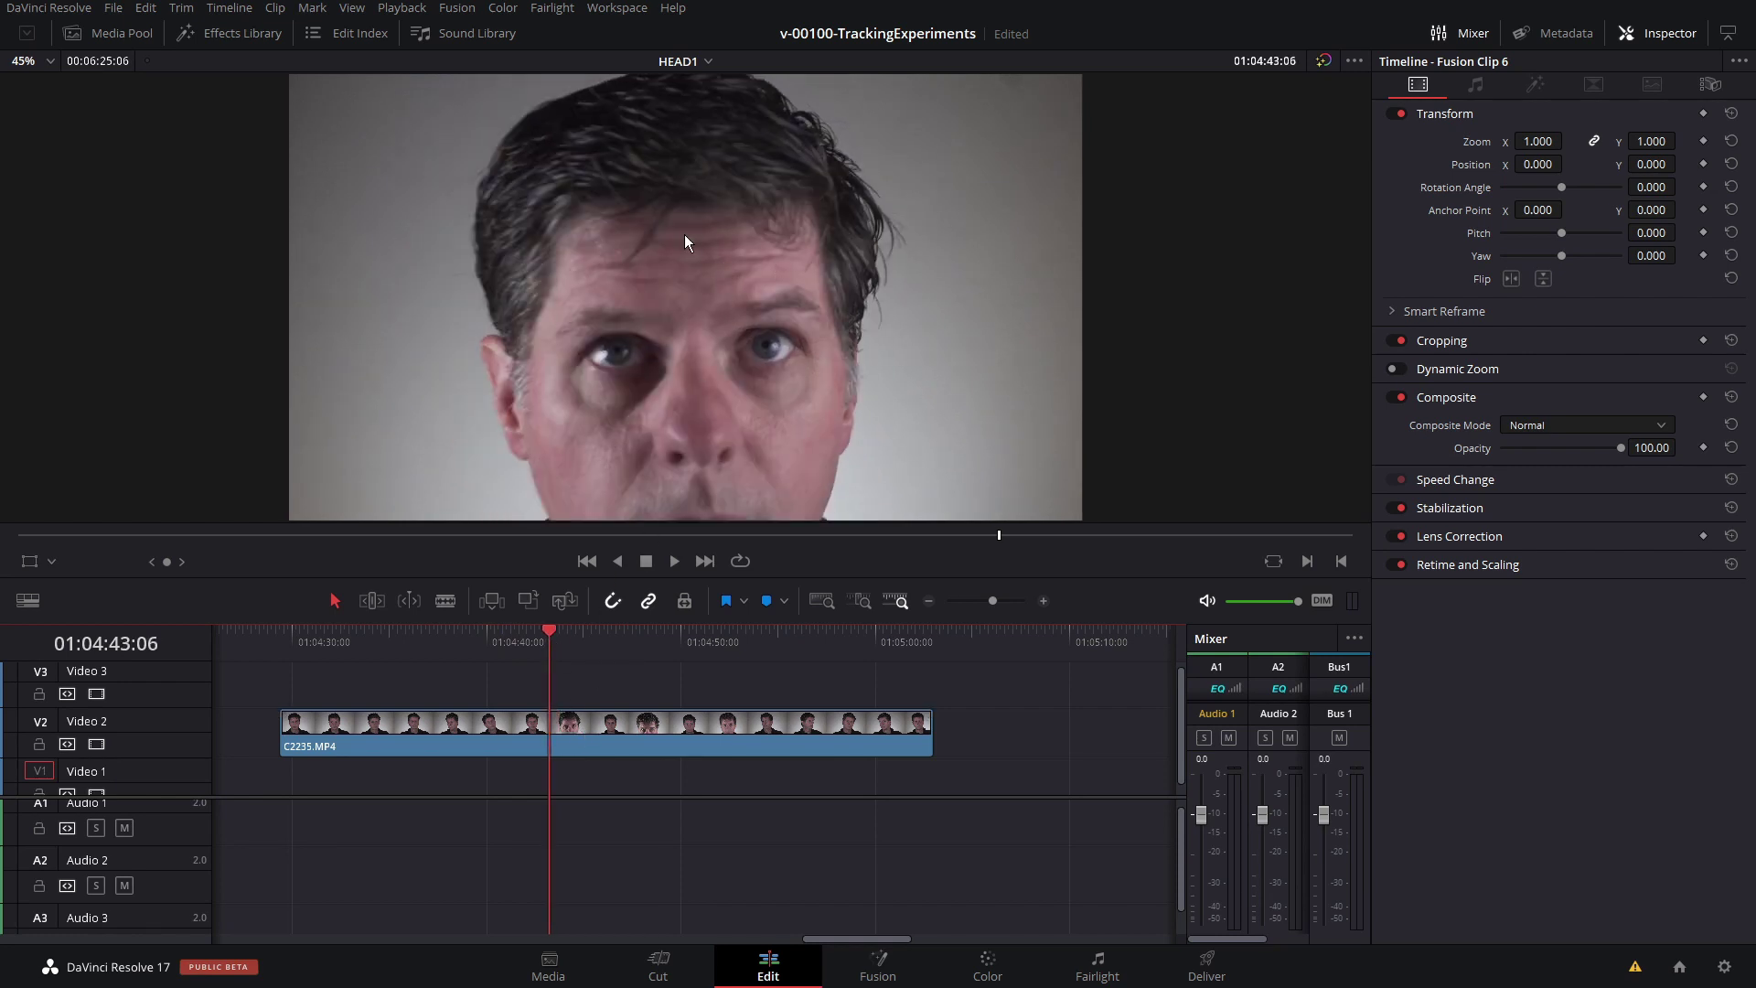
left_click(609, 638)
right_click(645, 722)
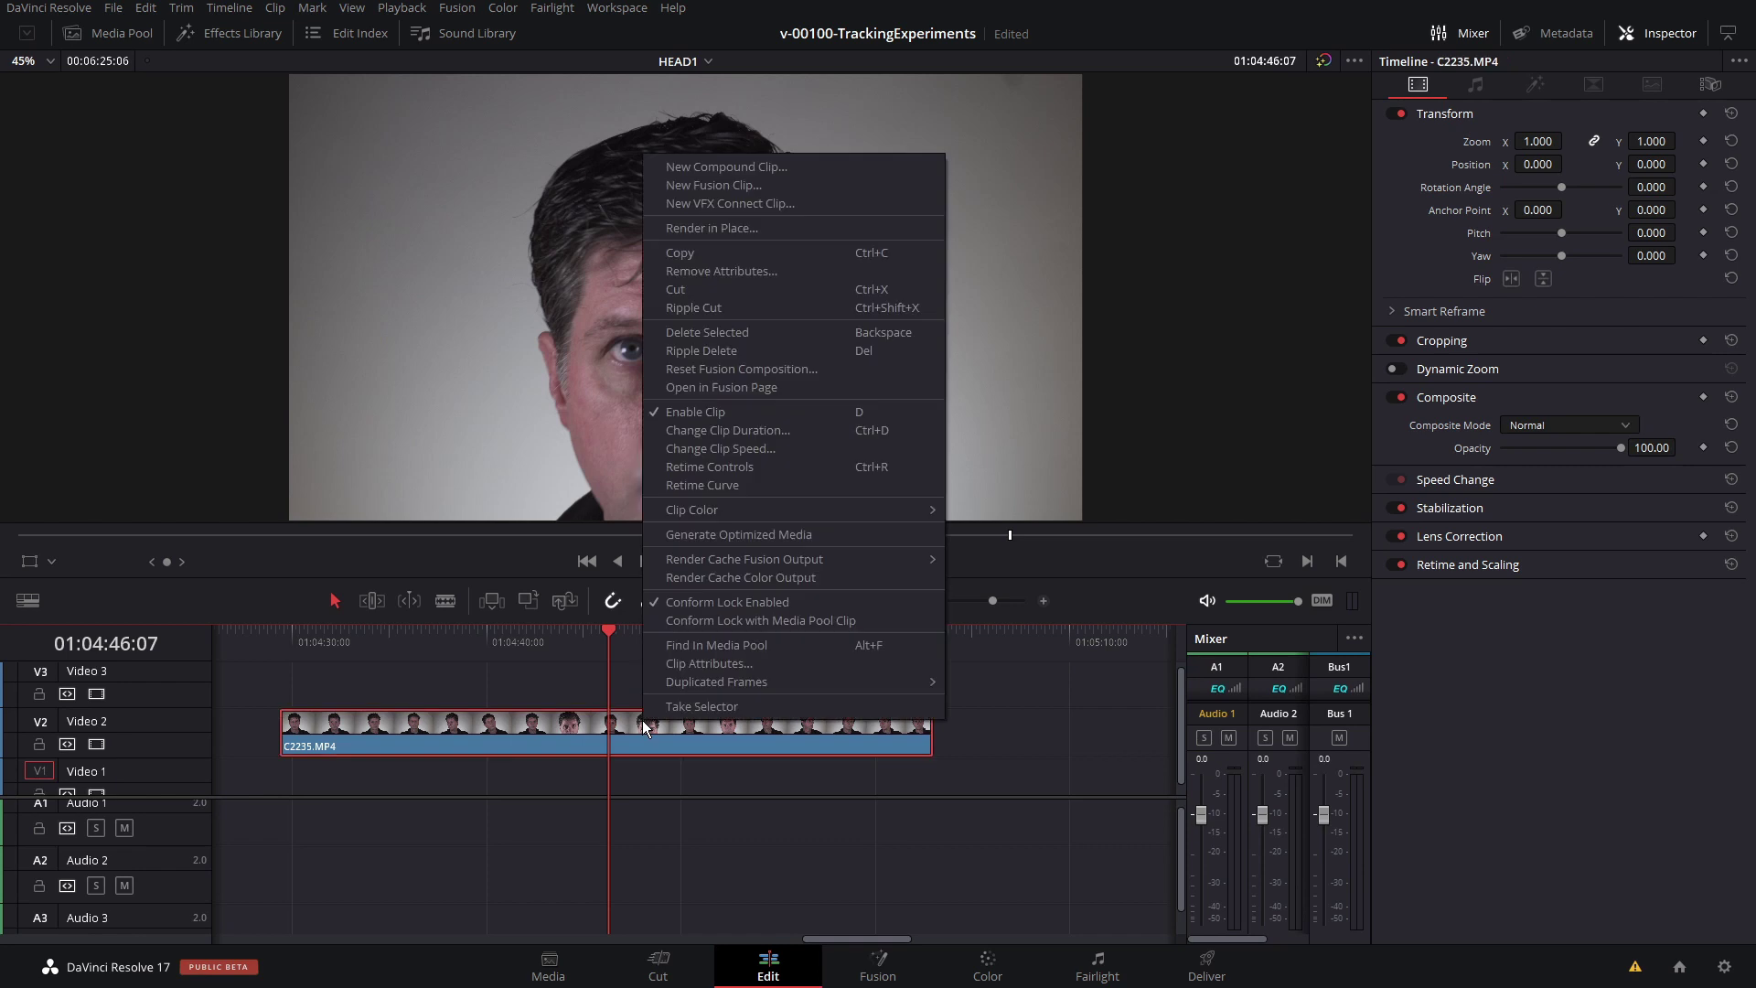
left_click(714, 187)
left_click(874, 955)
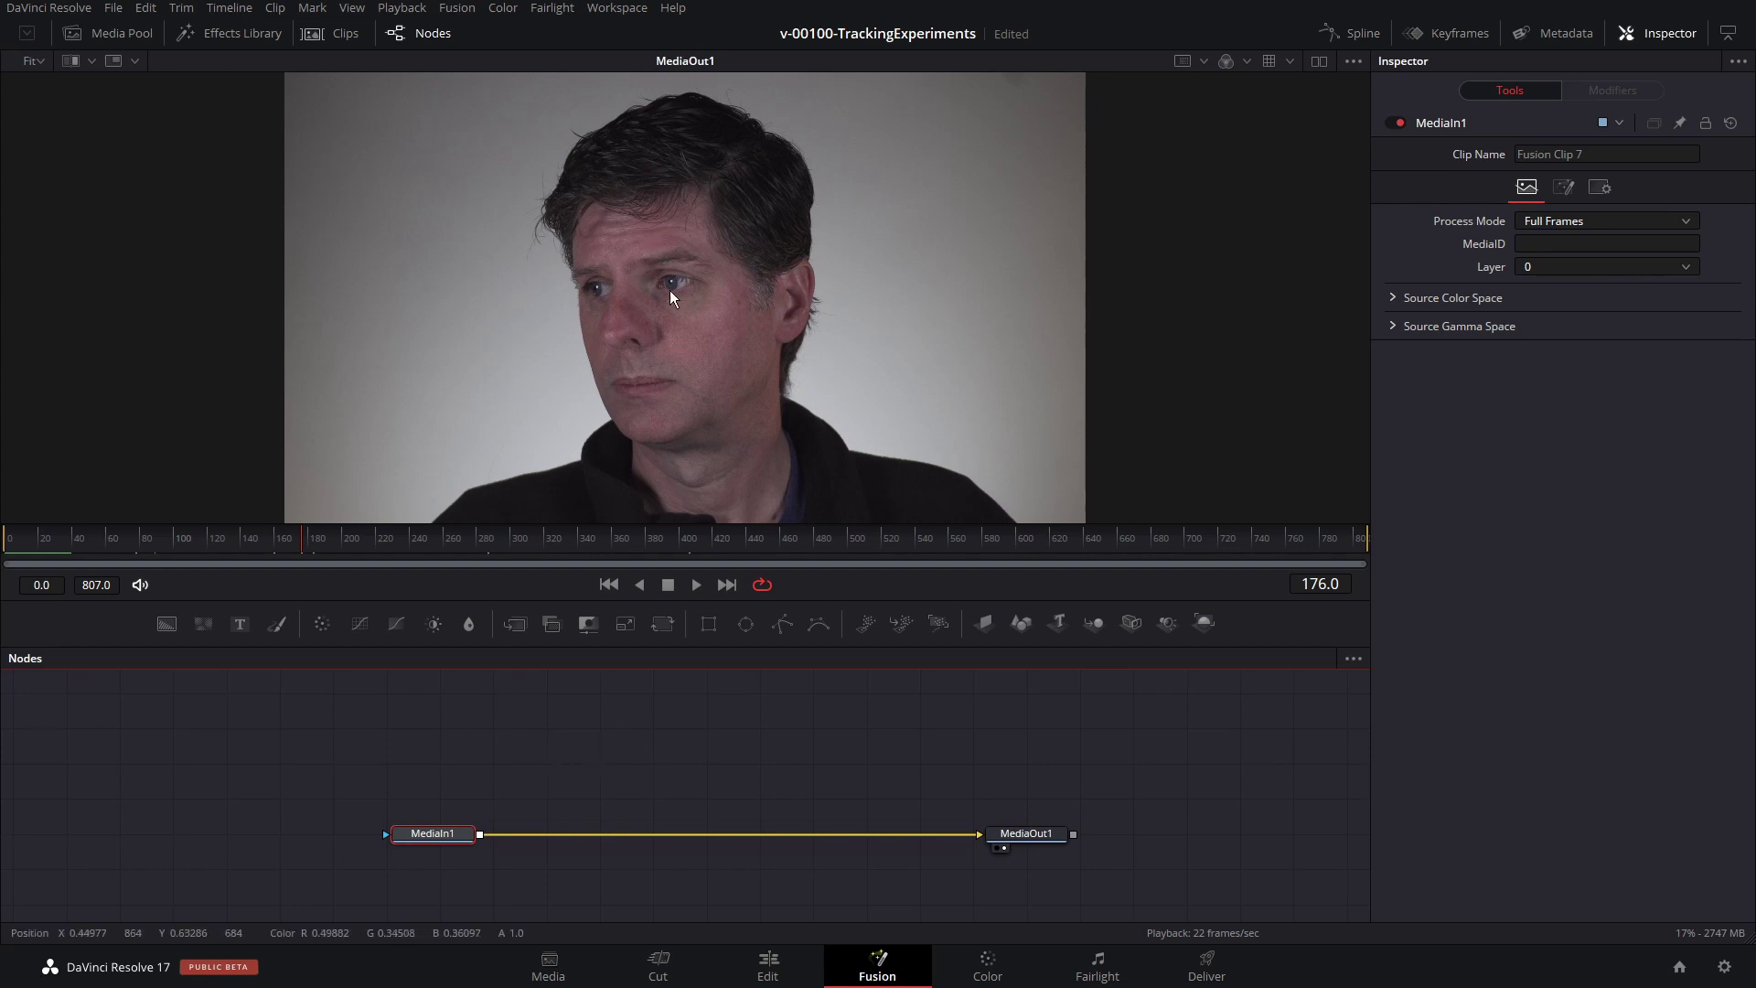
Step: Merge DaVinci_Resolve_Logo.png from the media pool over MediaIn1
left_click(126, 38)
left_click_drag(445, 169, 480, 835)
left_click(109, 33)
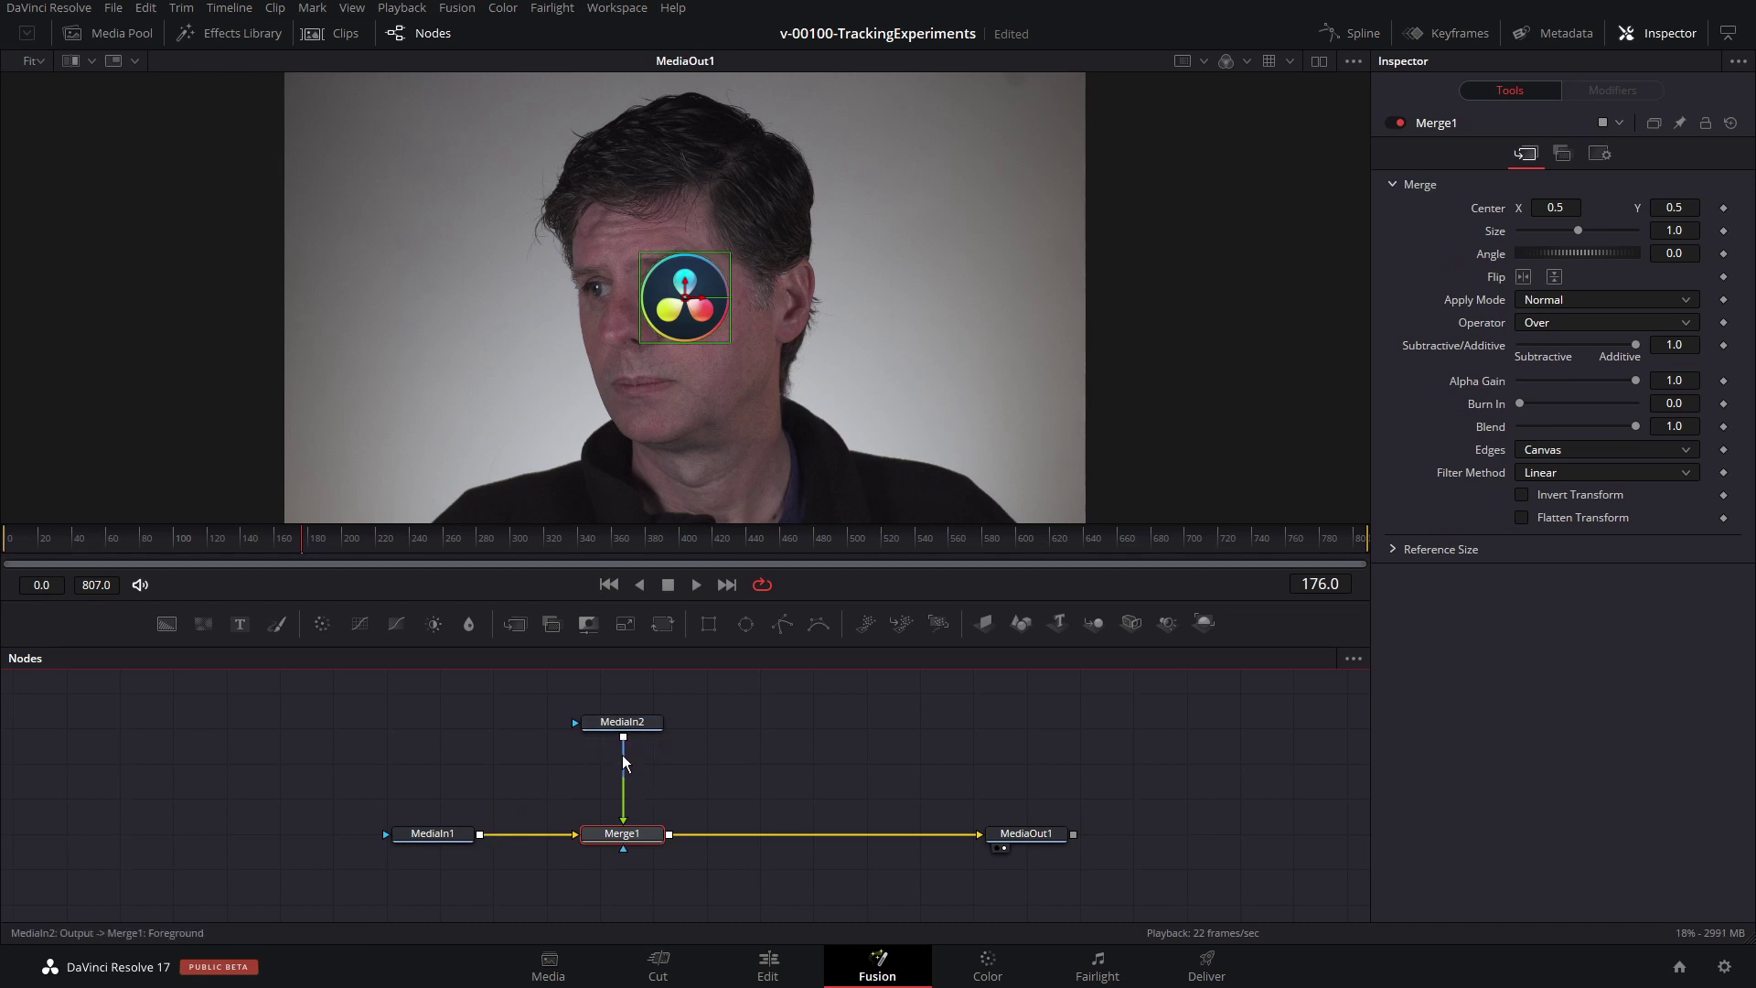
Step: Move Merge1 closer to MediaOut1 and align MediaIn2 directly above it
left_click_drag(625, 724, 673, 723)
left_click_drag(623, 833, 751, 833)
left_click_drag(674, 729, 754, 718)
left_click(754, 718)
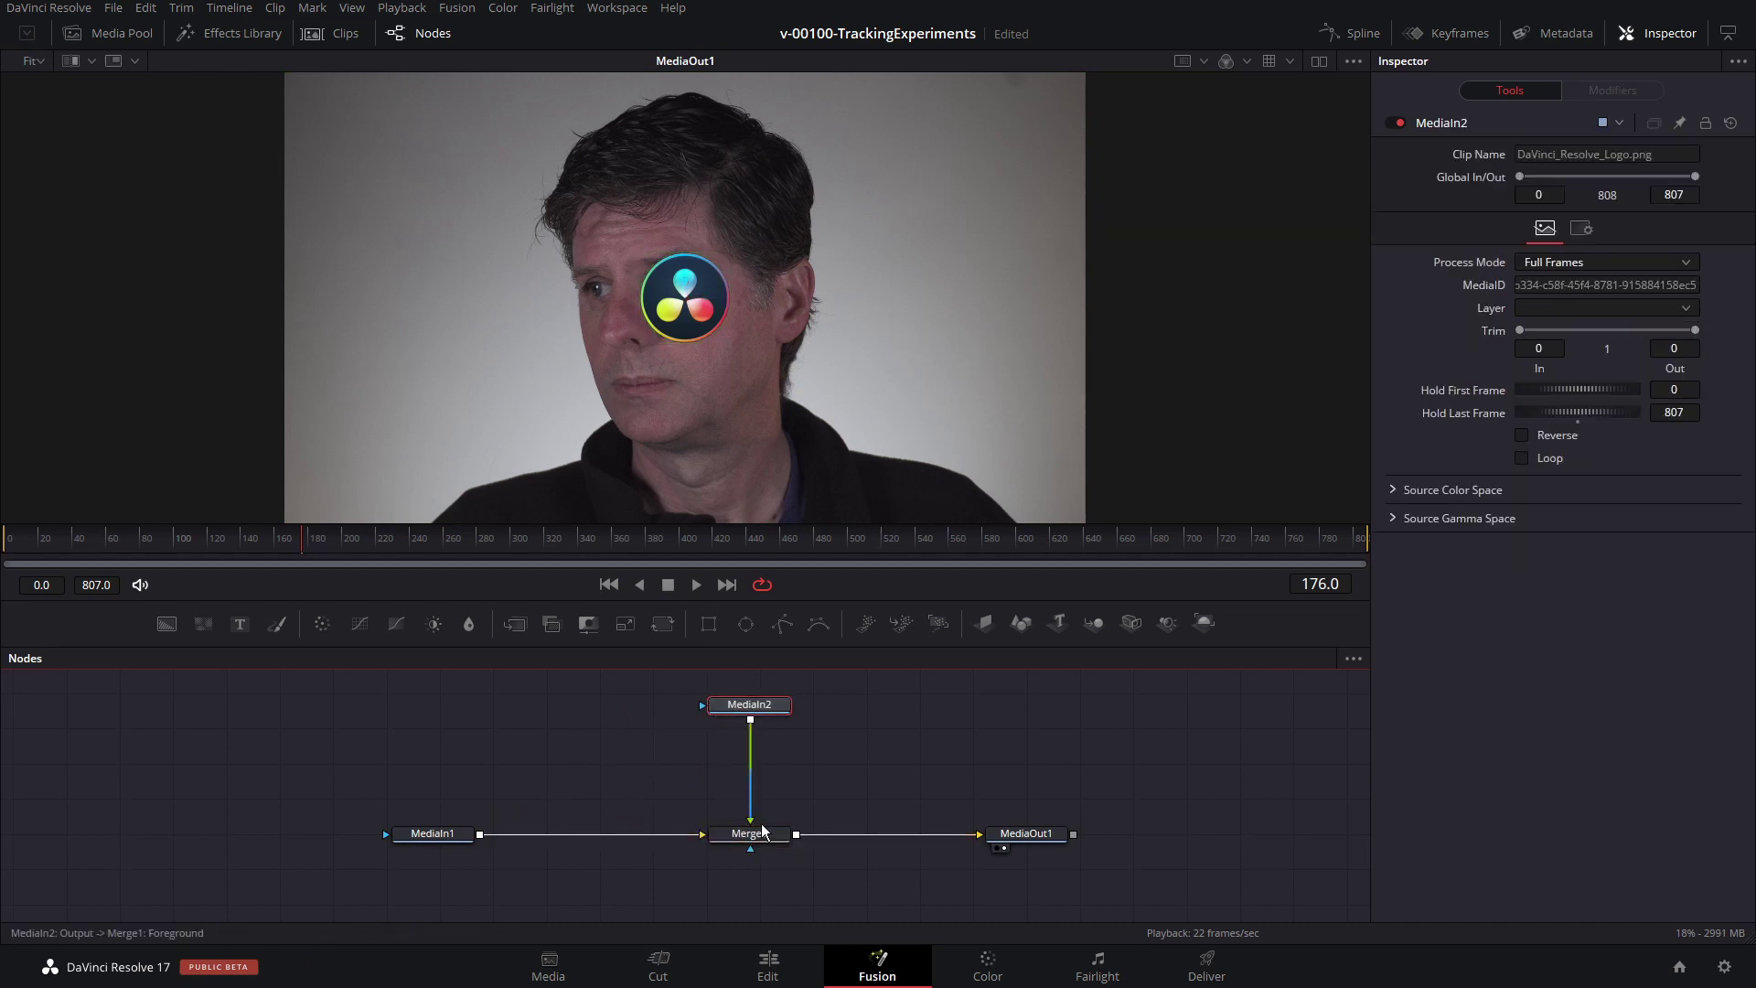
Step: Return to the clip's start, insert a Planar Tracker between MediaIn1 and Merge1, and show its output in the viewer
left_click_drag(129, 541, 5, 541)
left_click_drag(441, 838, 405, 839)
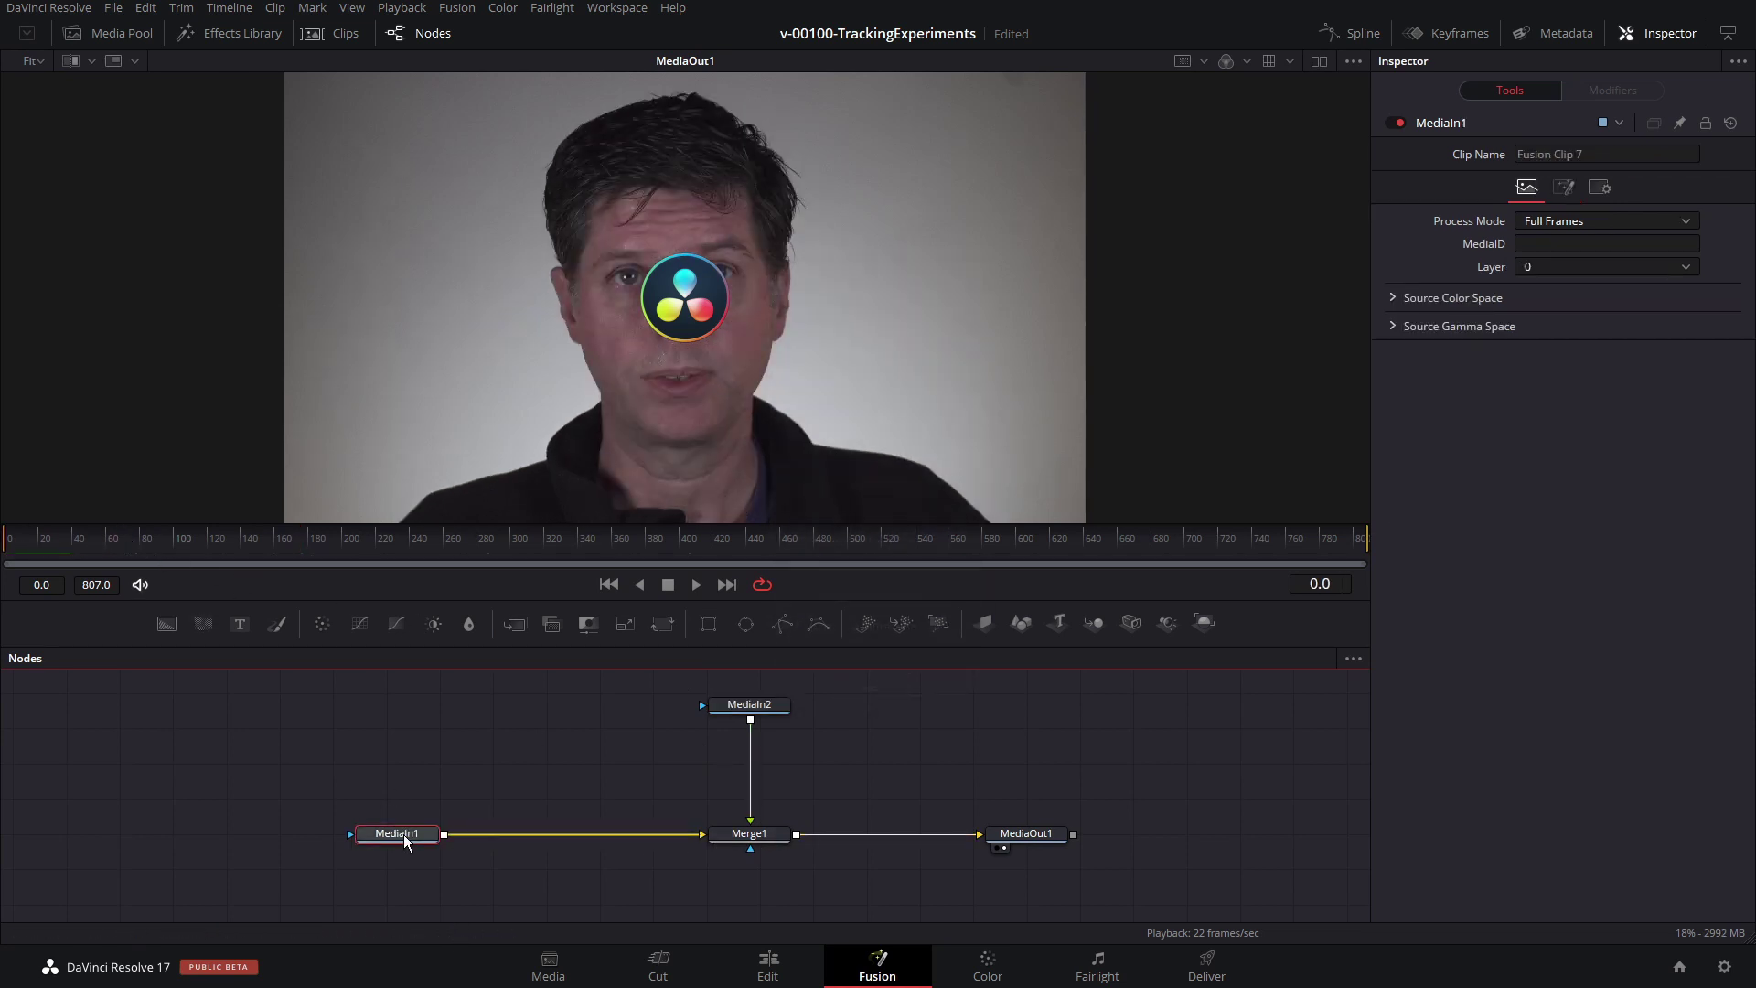
key("shift+space")
type("plann")
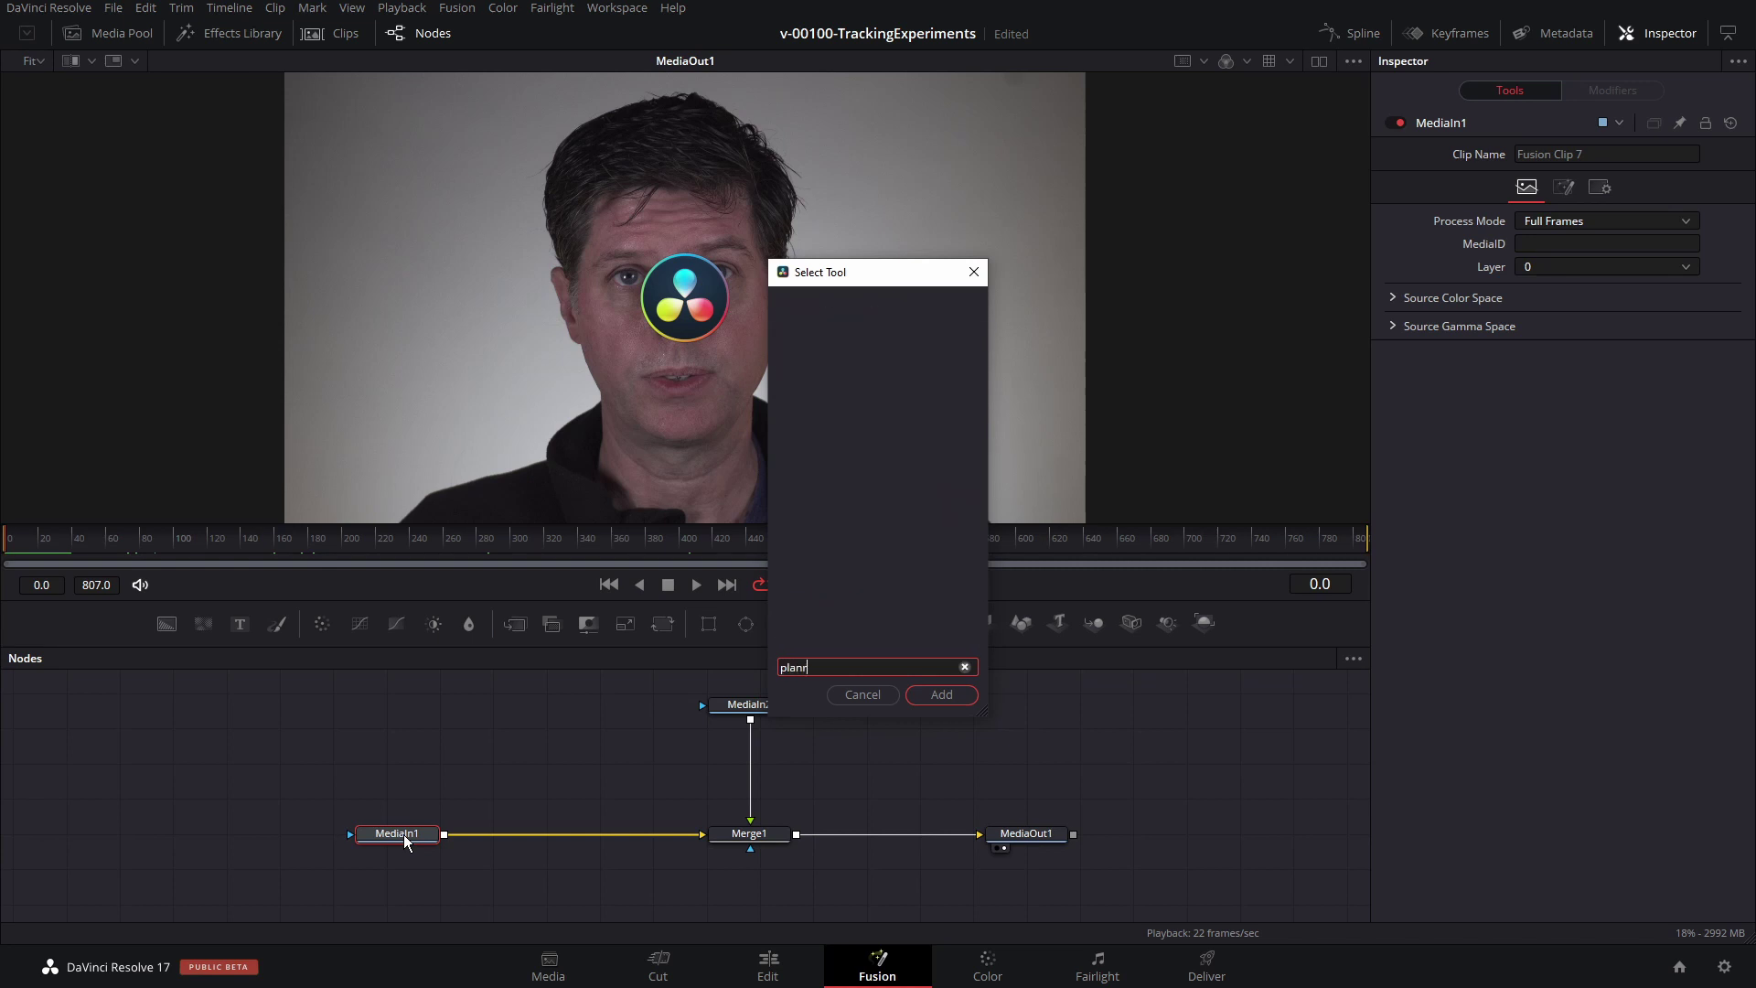
key("BackSpace")
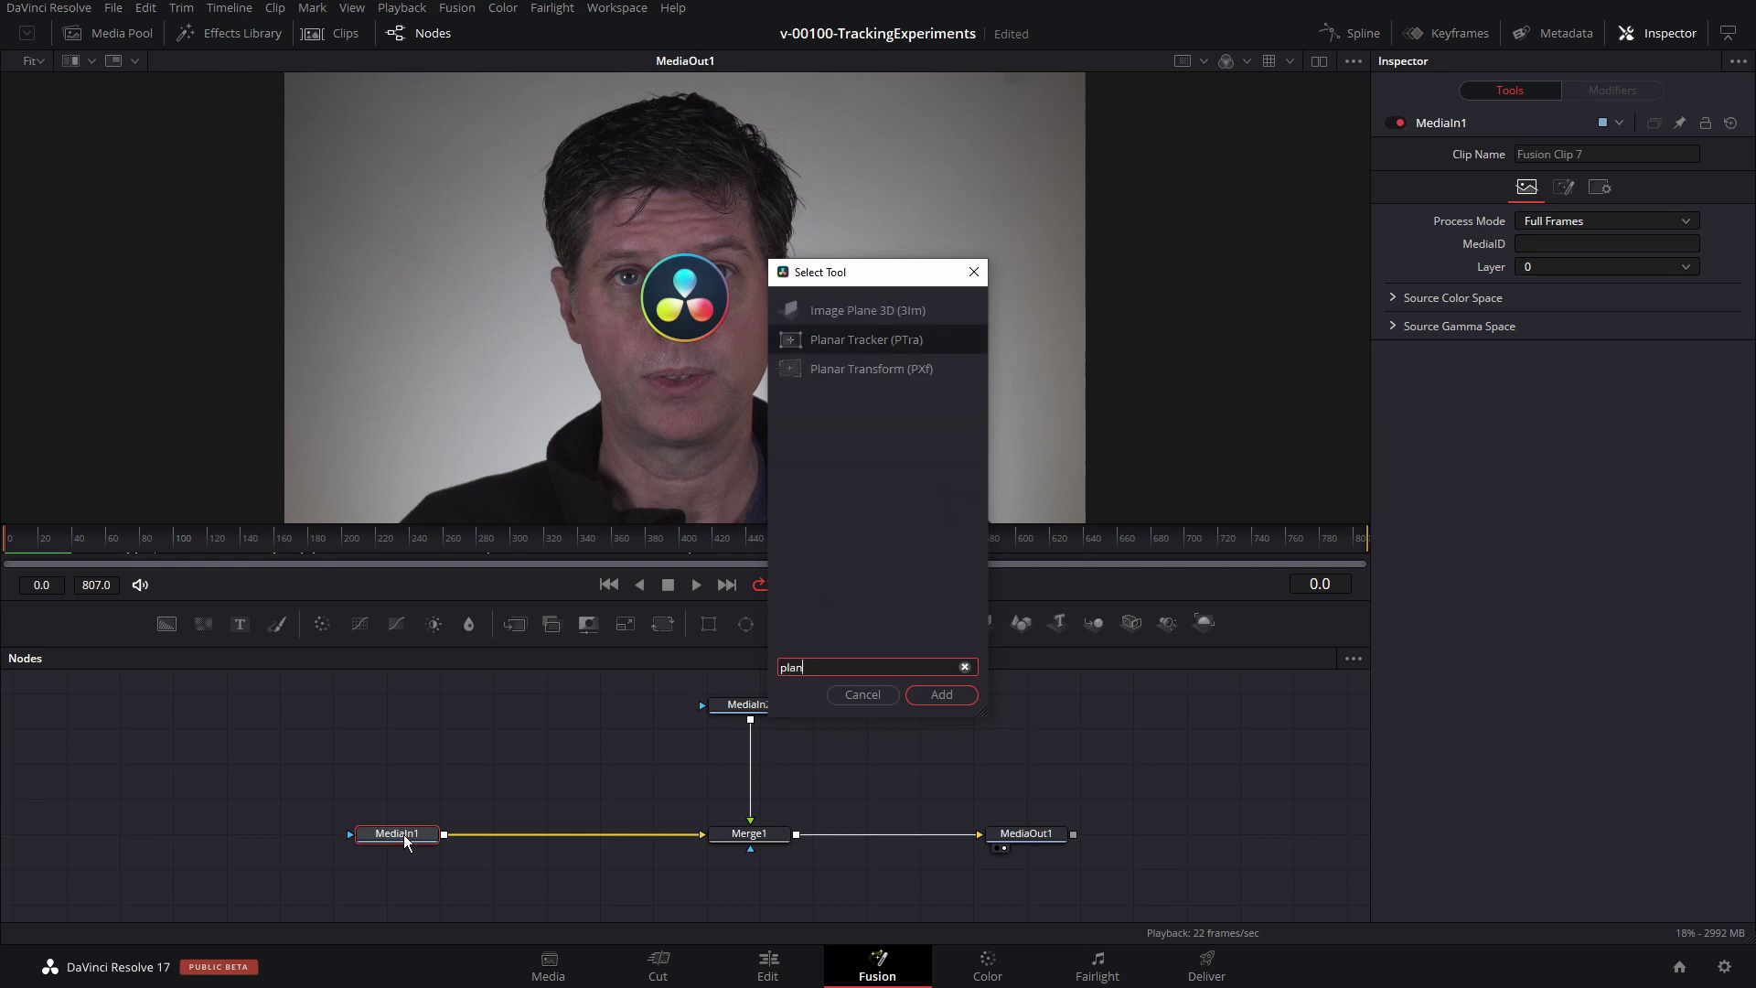
key("Return")
left_click_drag(483, 837, 534, 839)
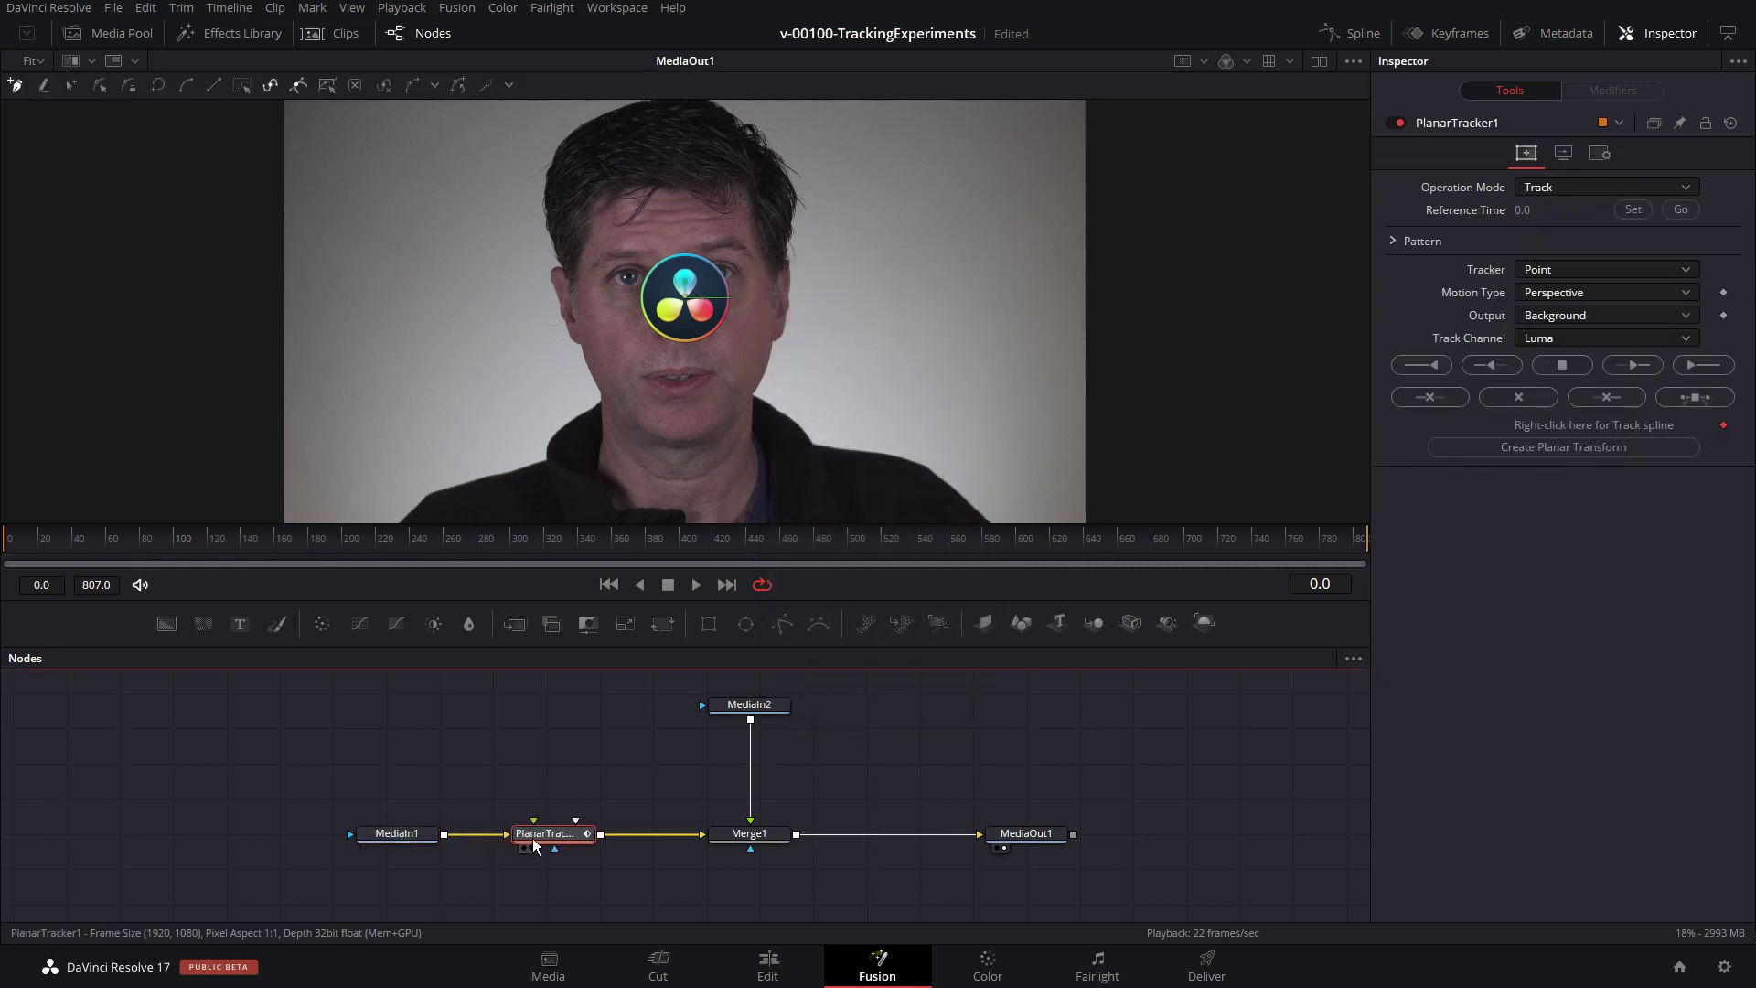
key("1")
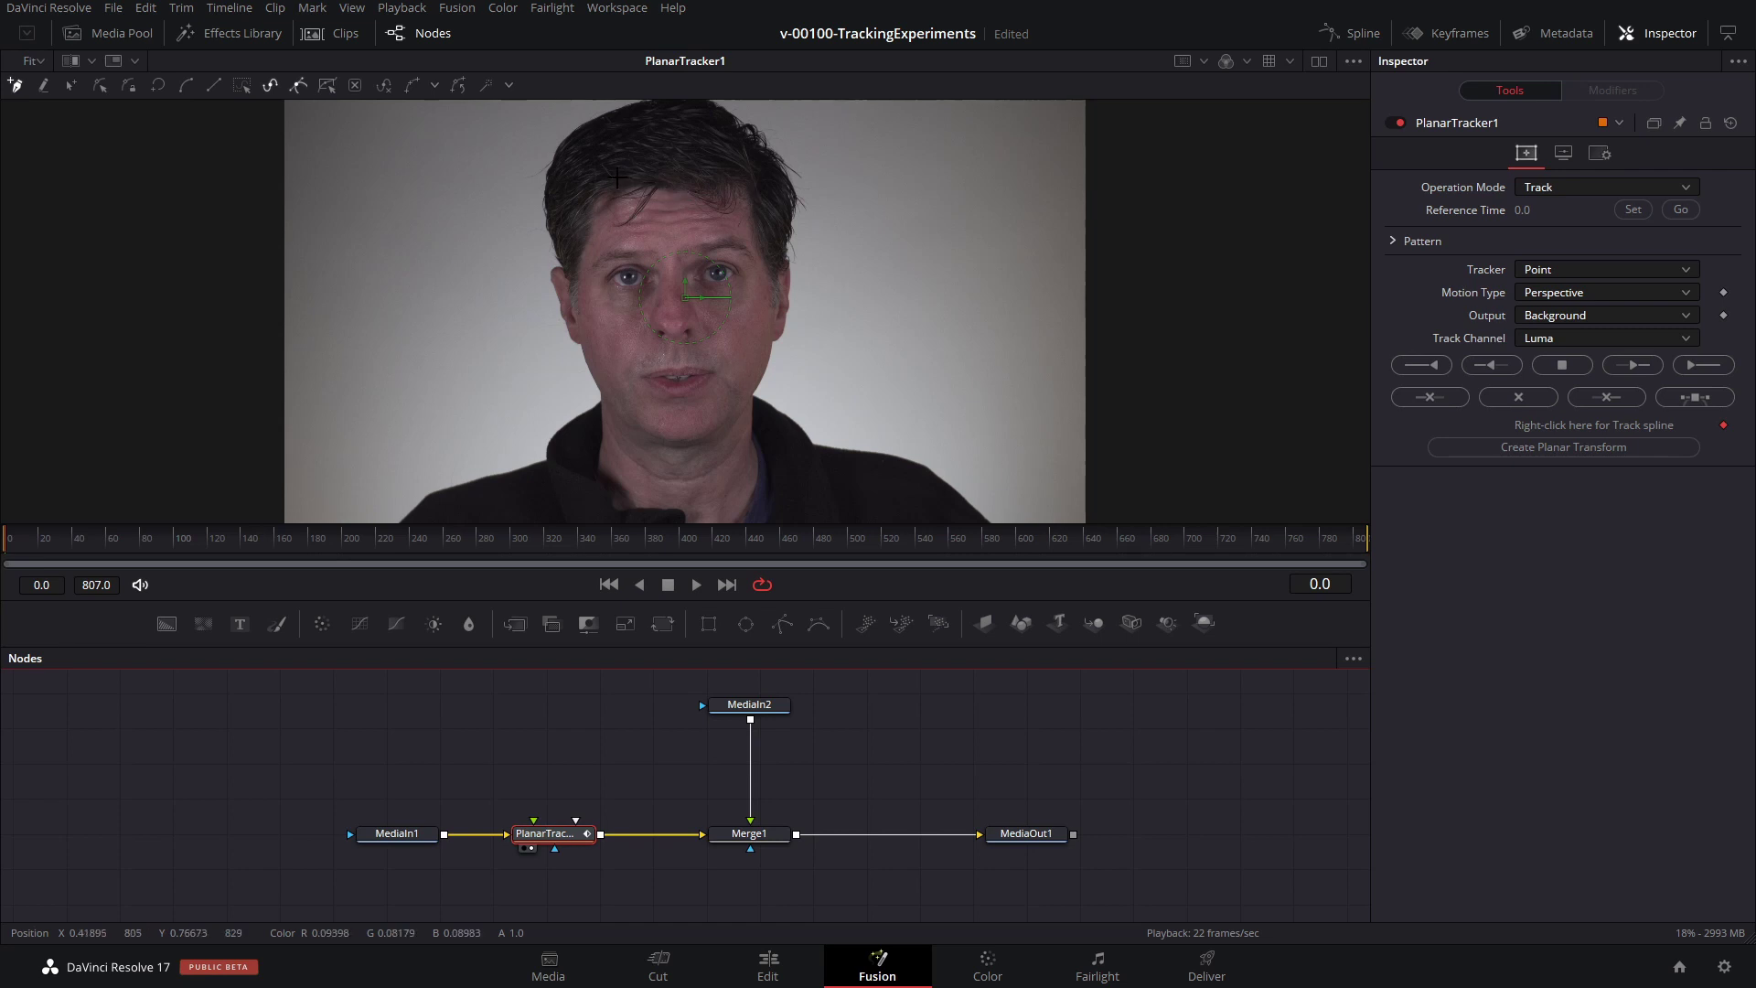
Step: Draw a closed tracking pattern around the forehead and front hairline, from just above the eyebrows up into the hair
left_click(573, 170)
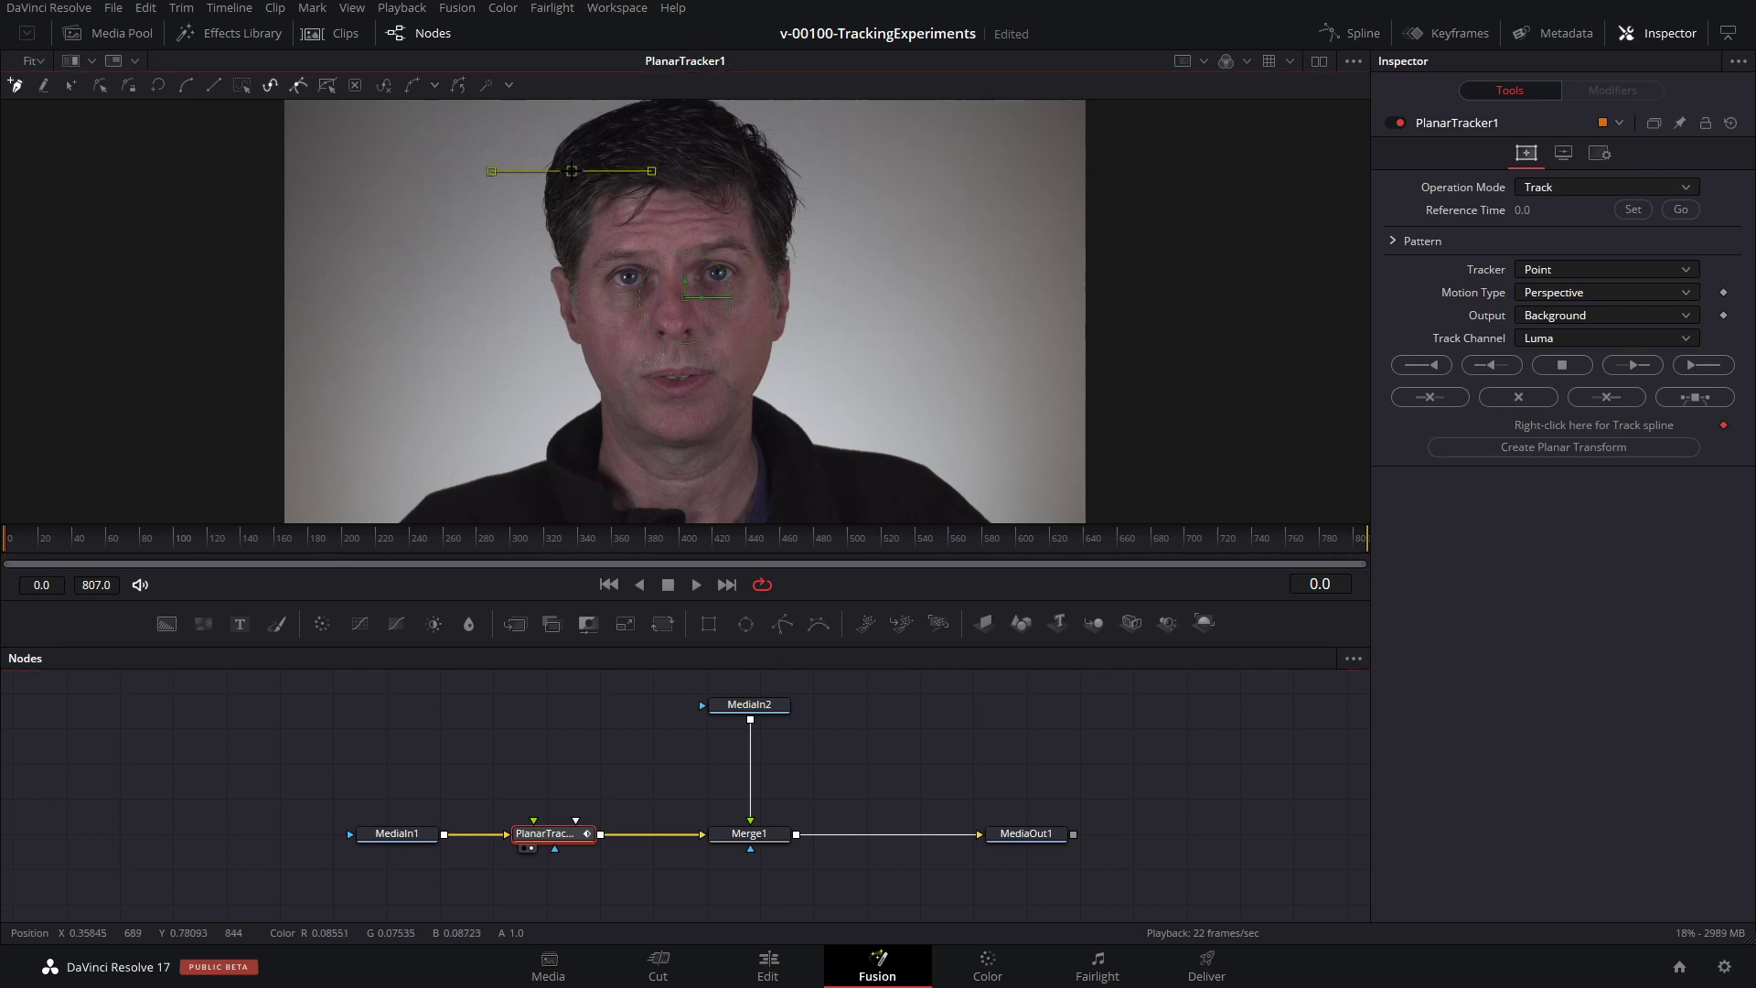
left_click(573, 243)
left_click(719, 237)
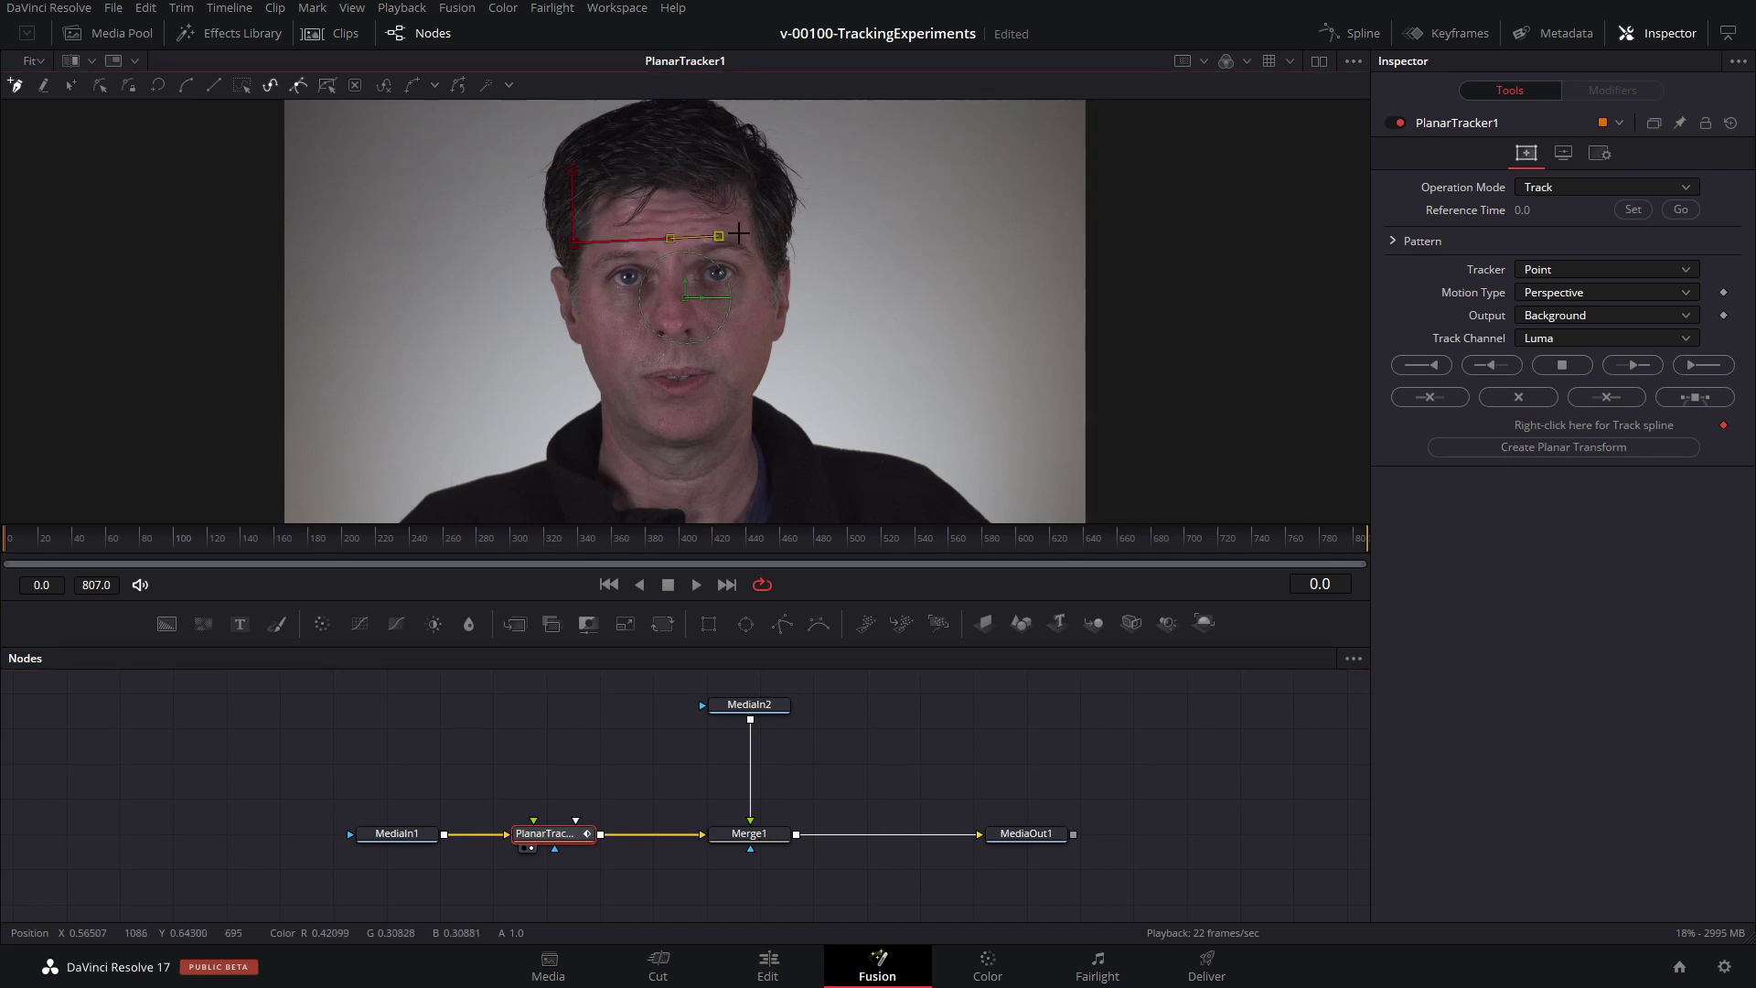
left_click(763, 228)
left_click(755, 185)
left_click(752, 164)
left_click(574, 171)
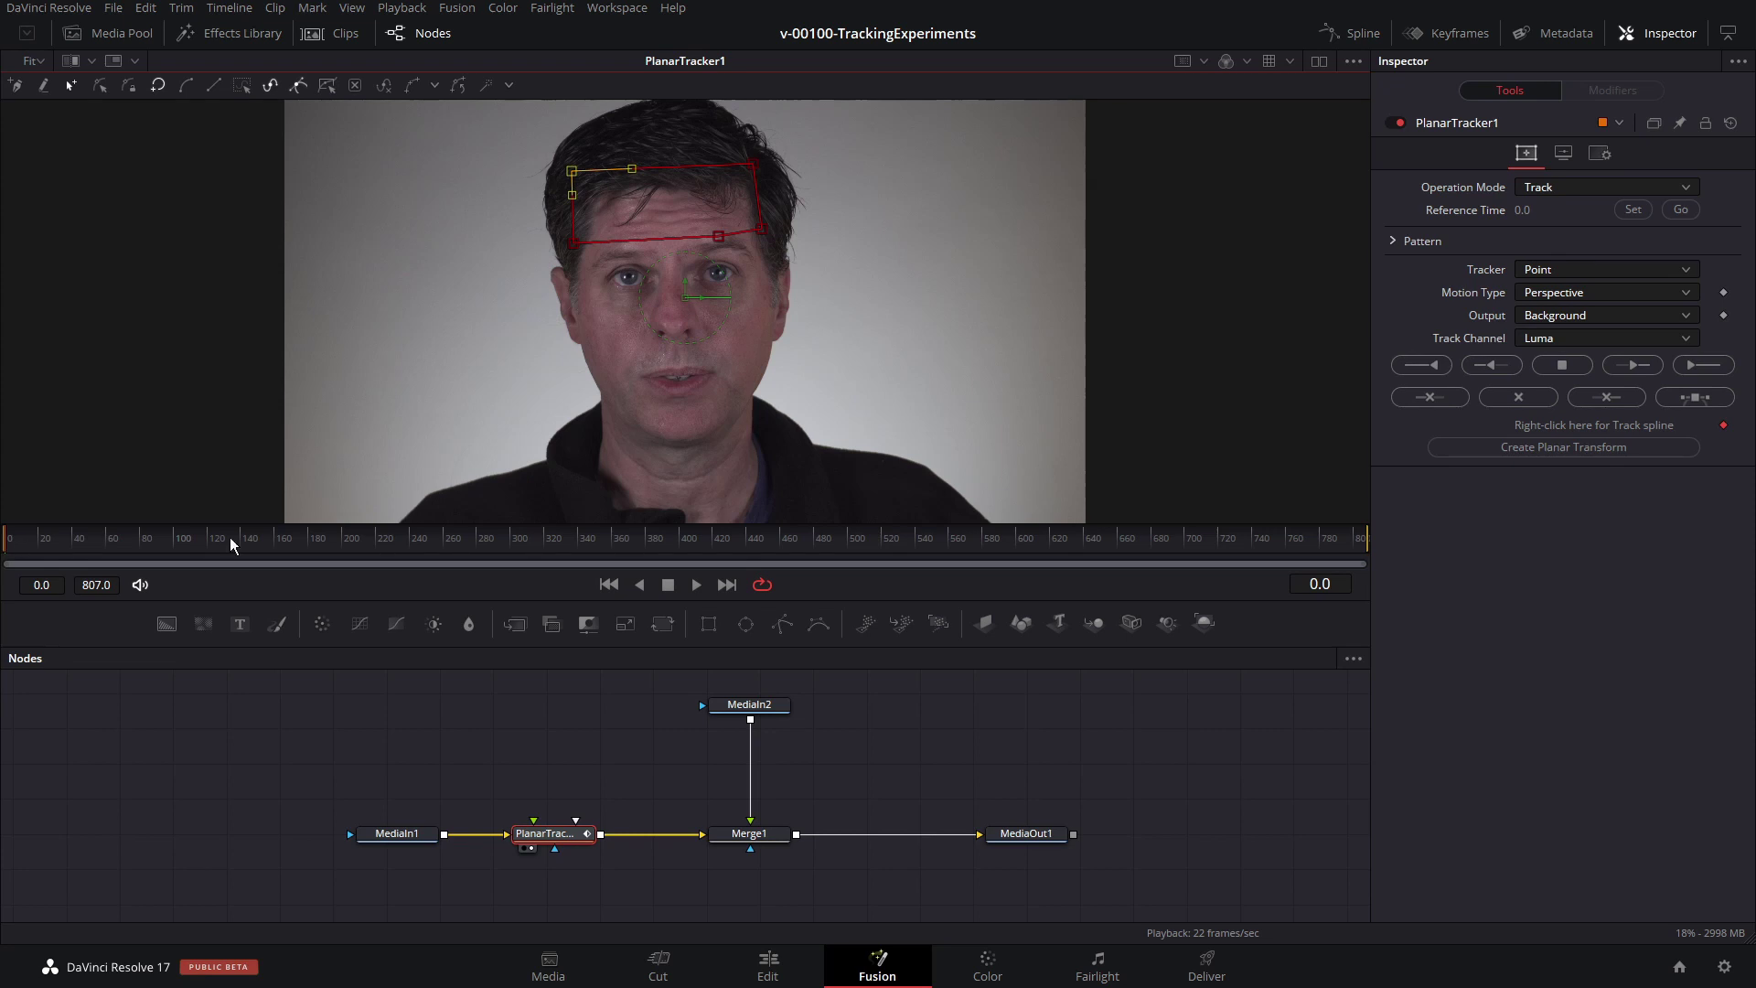
Step: Set the planar tracker to Hybrid Point/Area, keep Perspective motion, and track the forehead pattern forward to the end
left_click(1575, 272)
left_click(1580, 314)
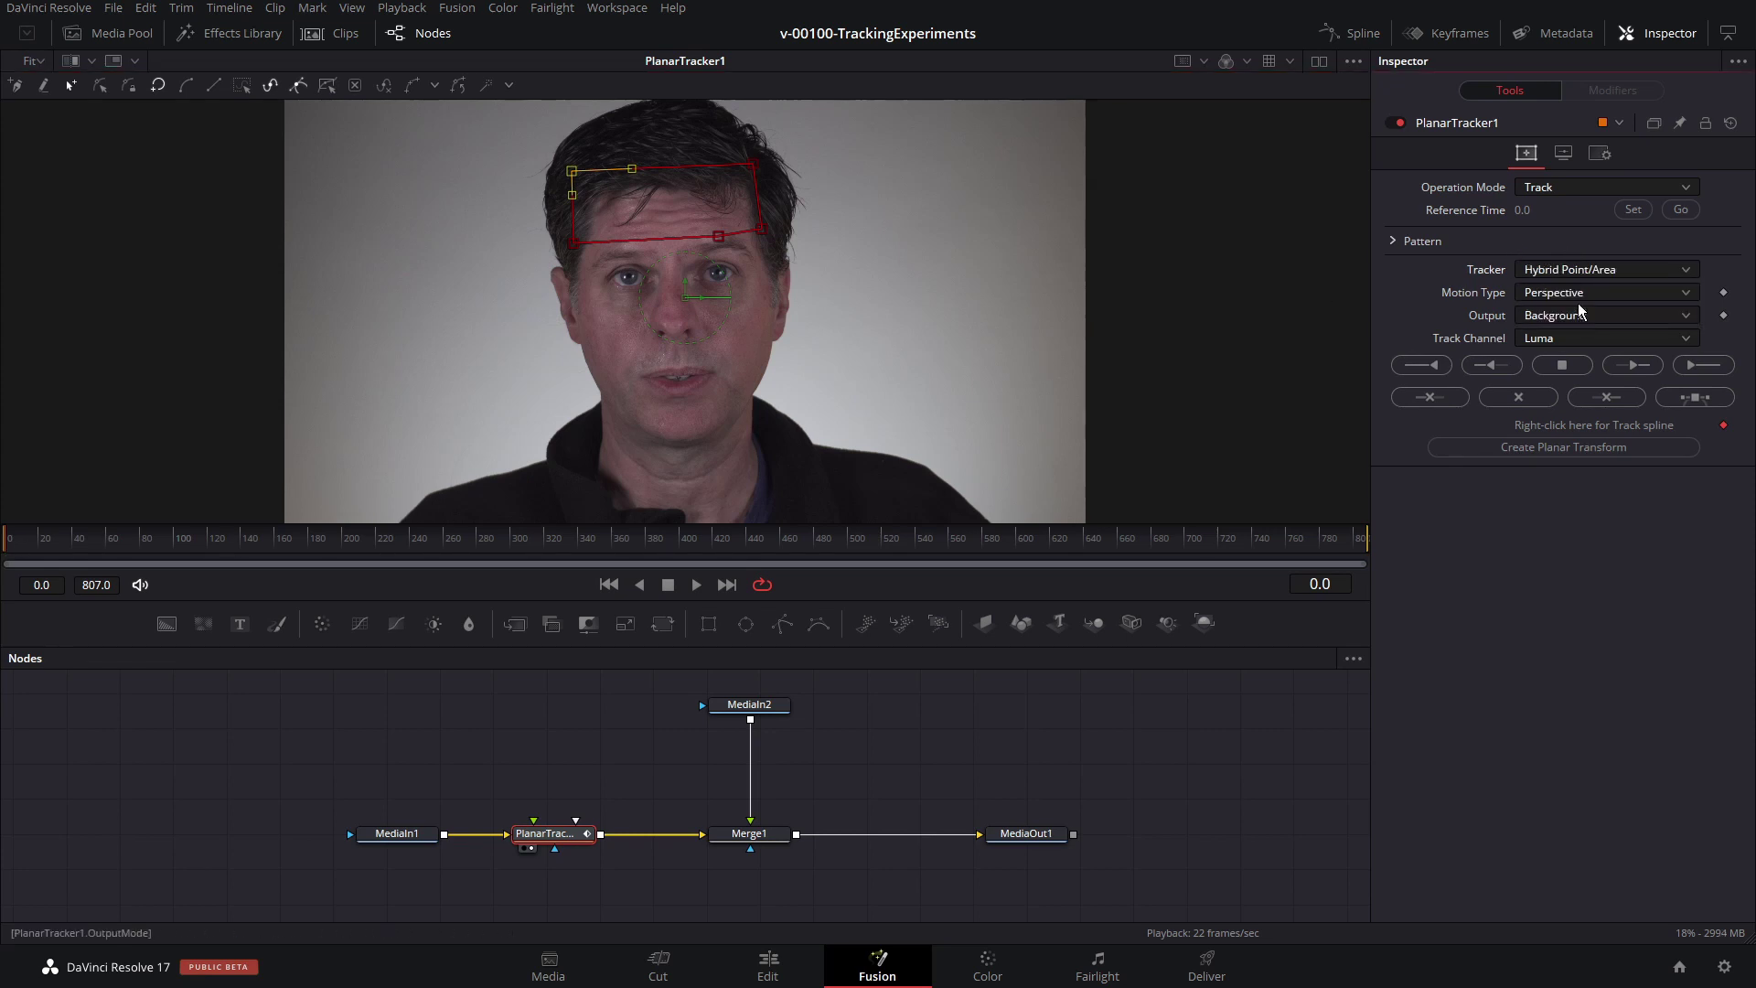
left_click(1581, 294)
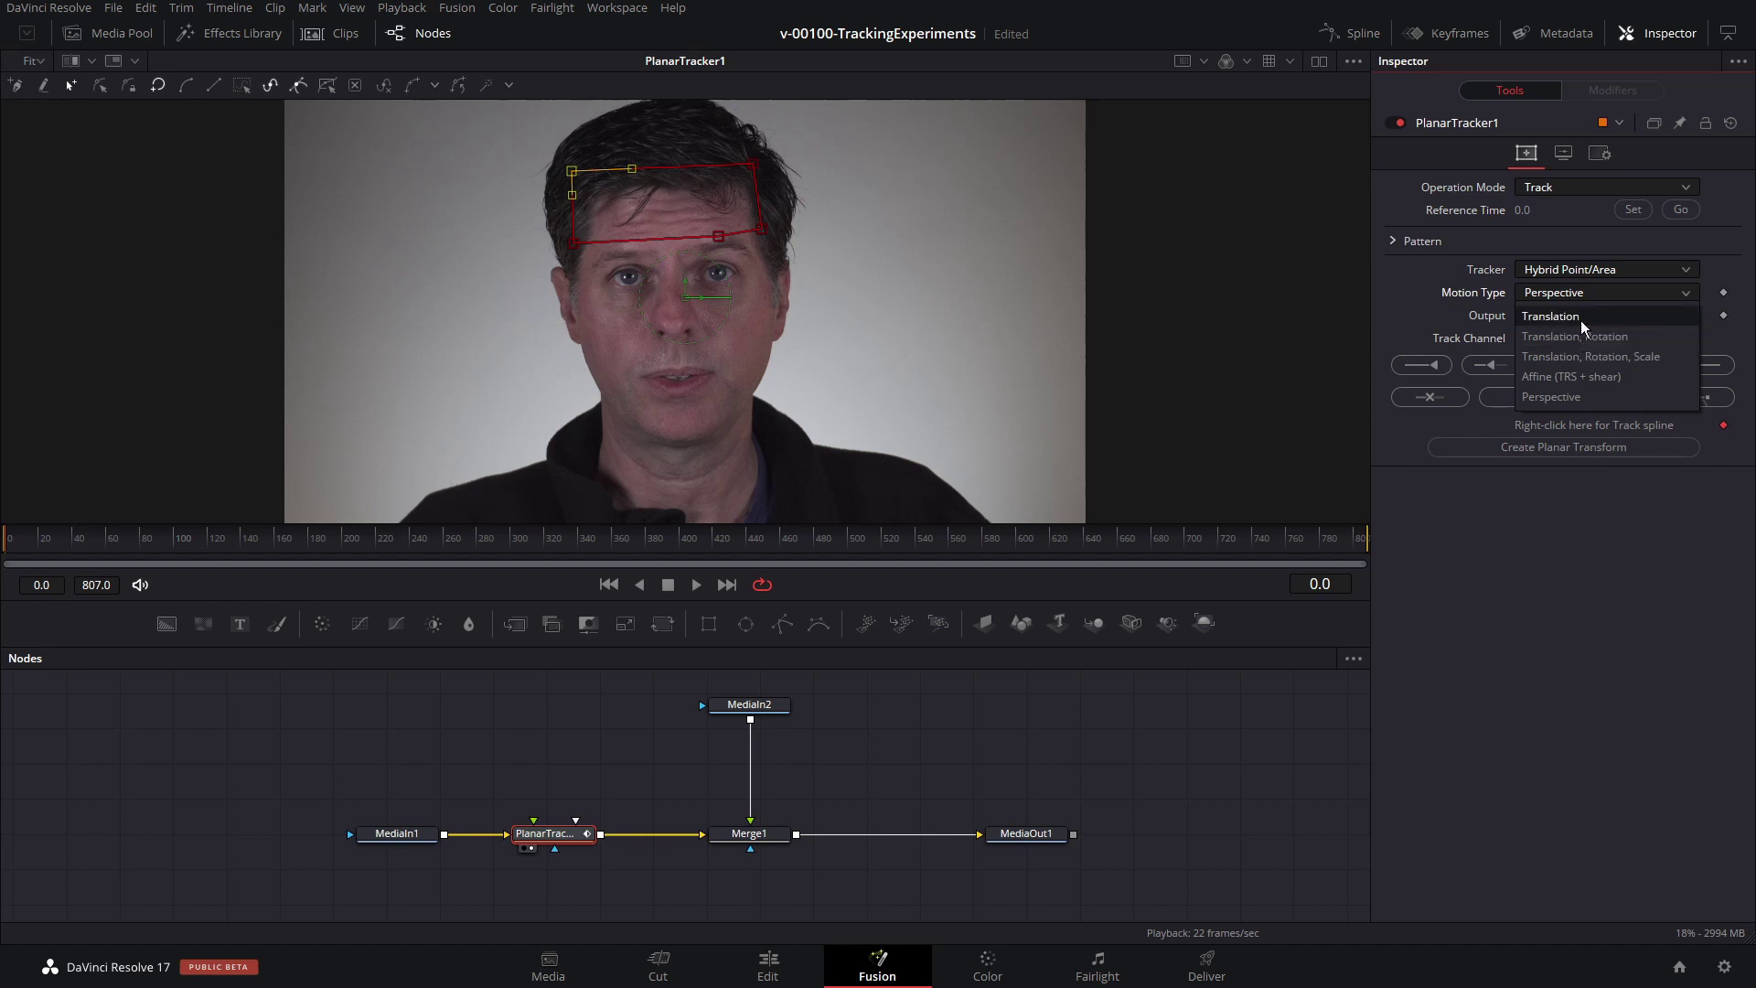
left_click(1432, 323)
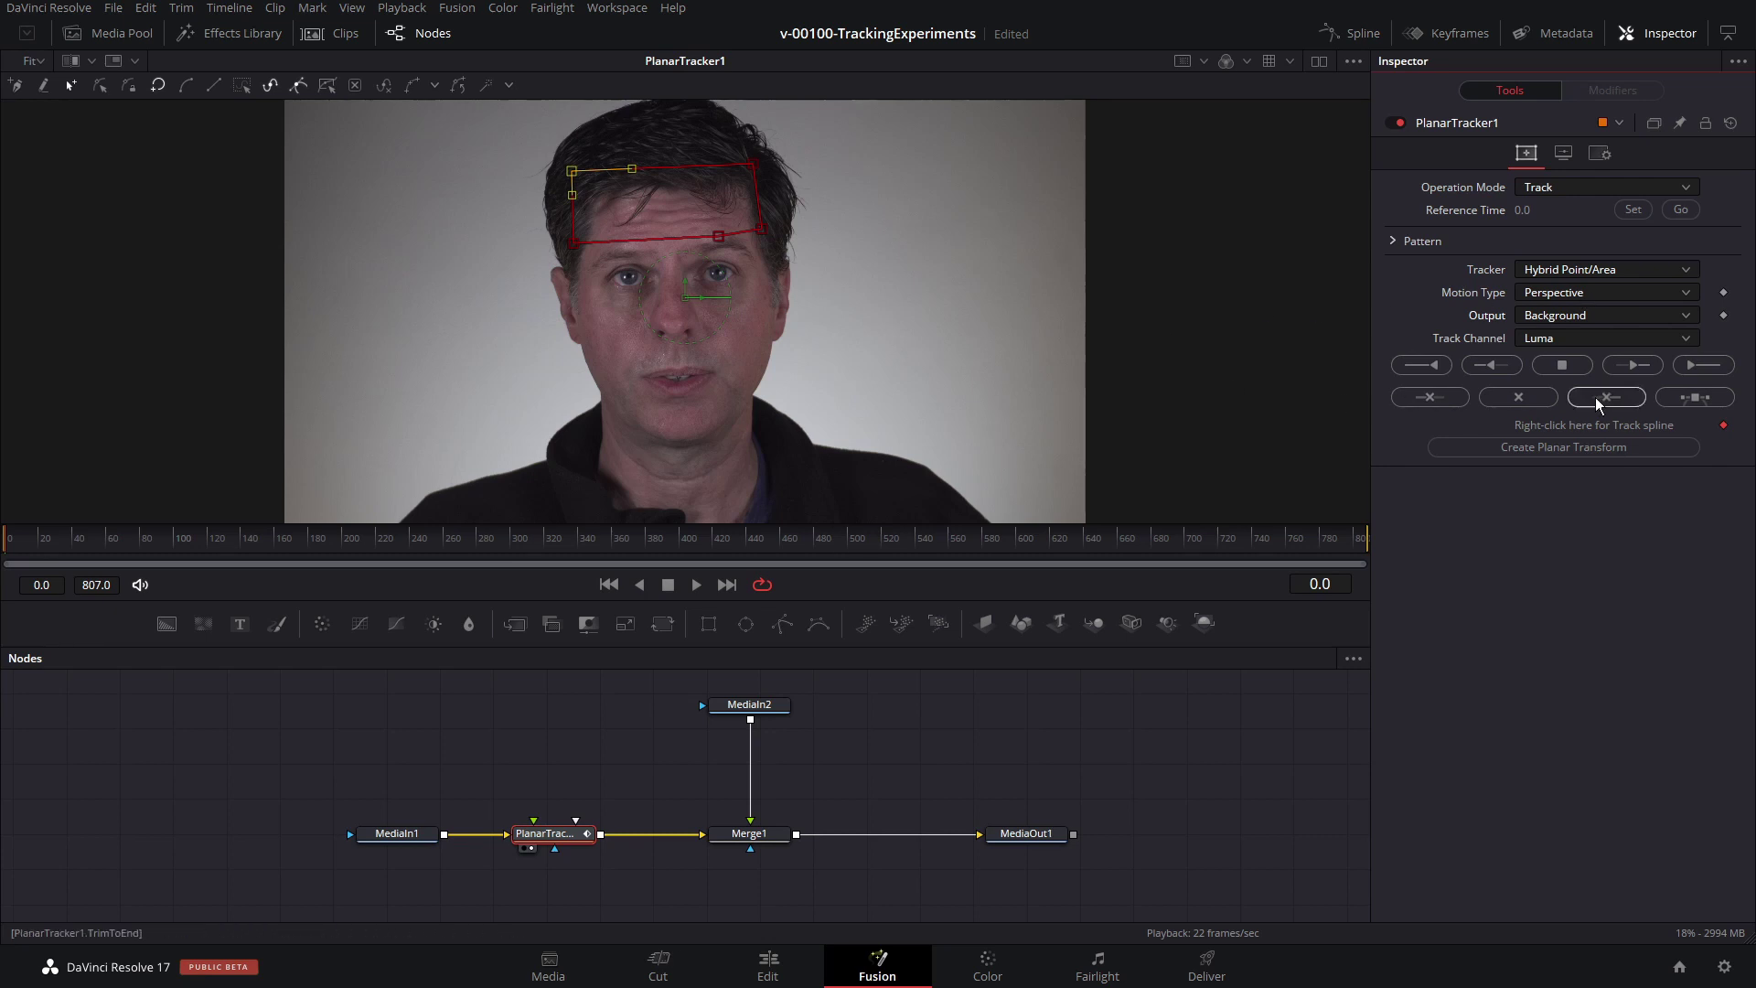
left_click(1702, 366)
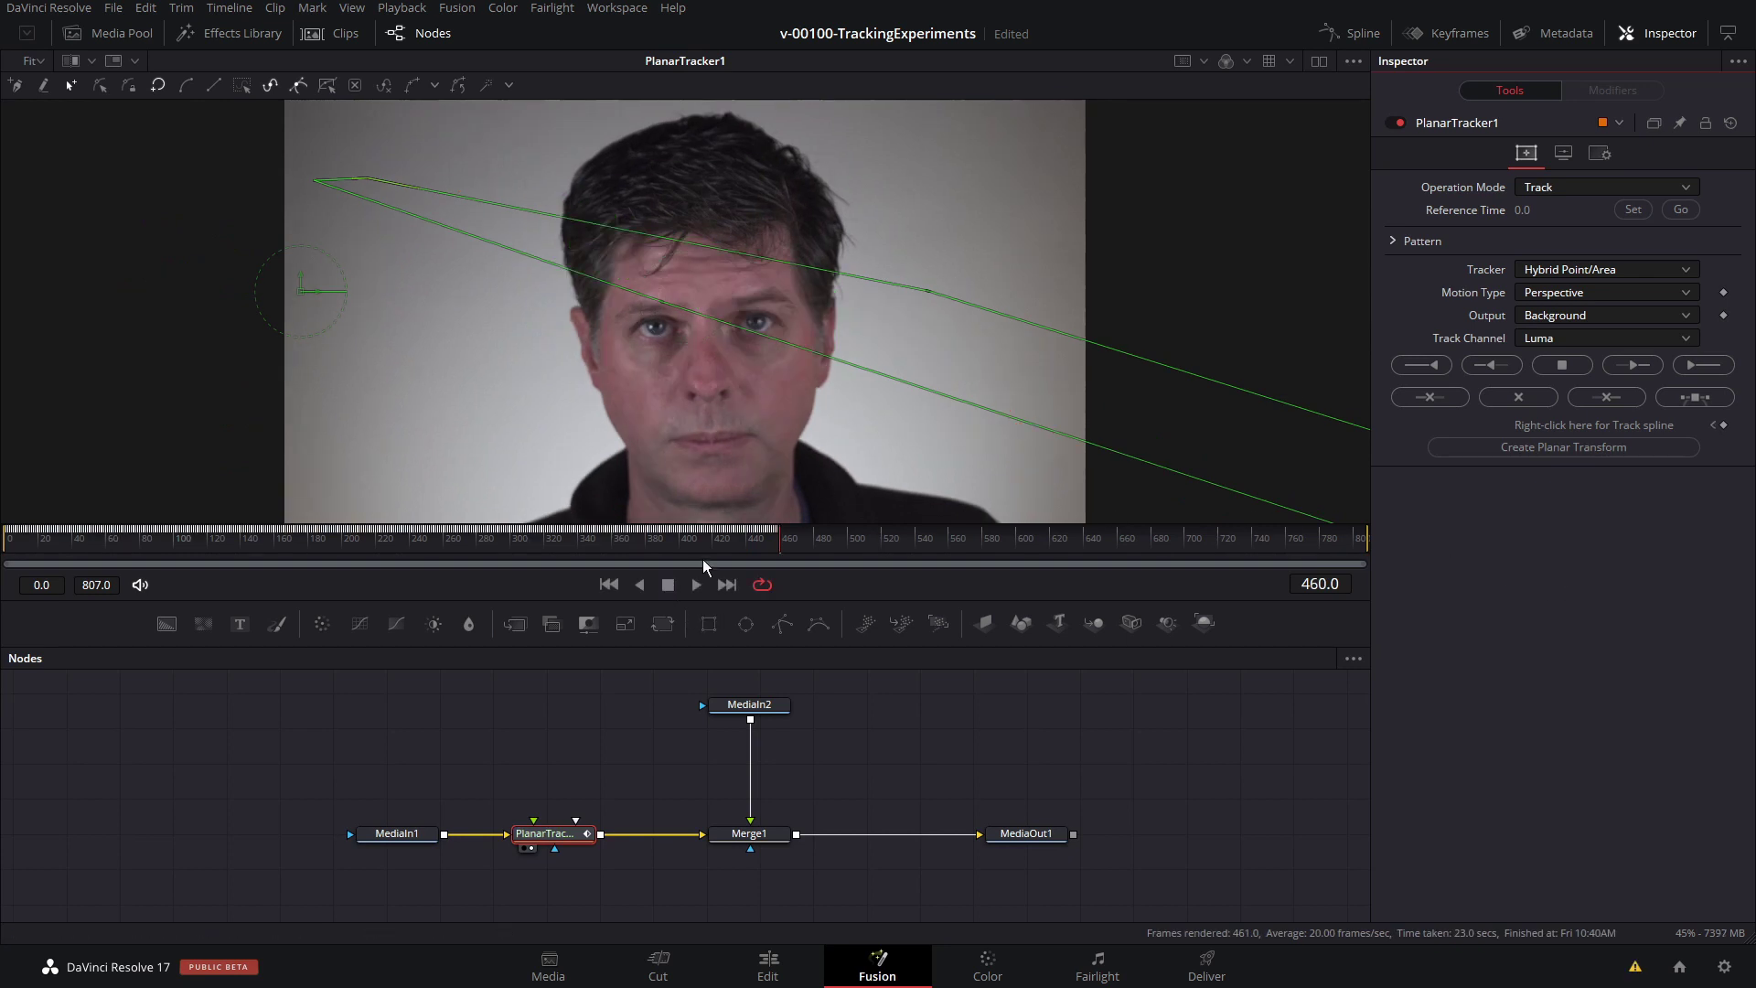
Step: Scrub back through the tracked frames to the clip's beginning to examine how the planar track follows the forehead
mouse_move(704, 541)
left_mouse_down()
mouse_move(670, 540)
mouse_move(685, 540)
left_mouse_up()
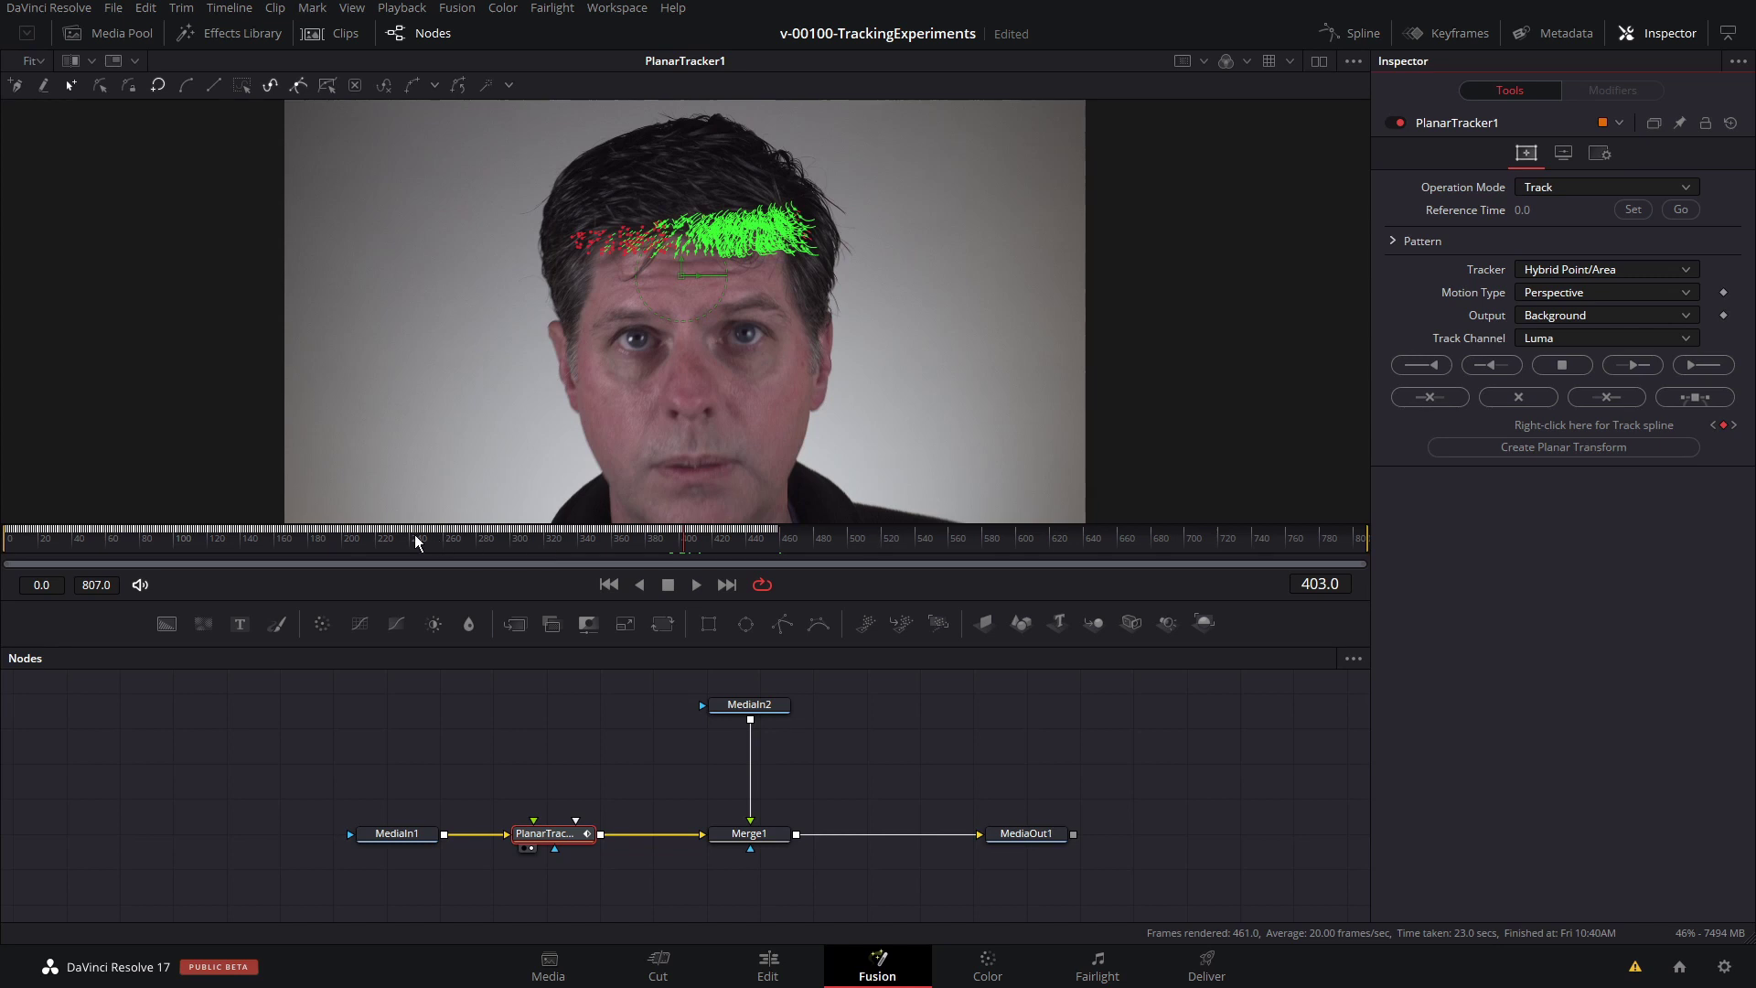
left_click_drag(146, 545, 17, 546)
left_click(25, 548)
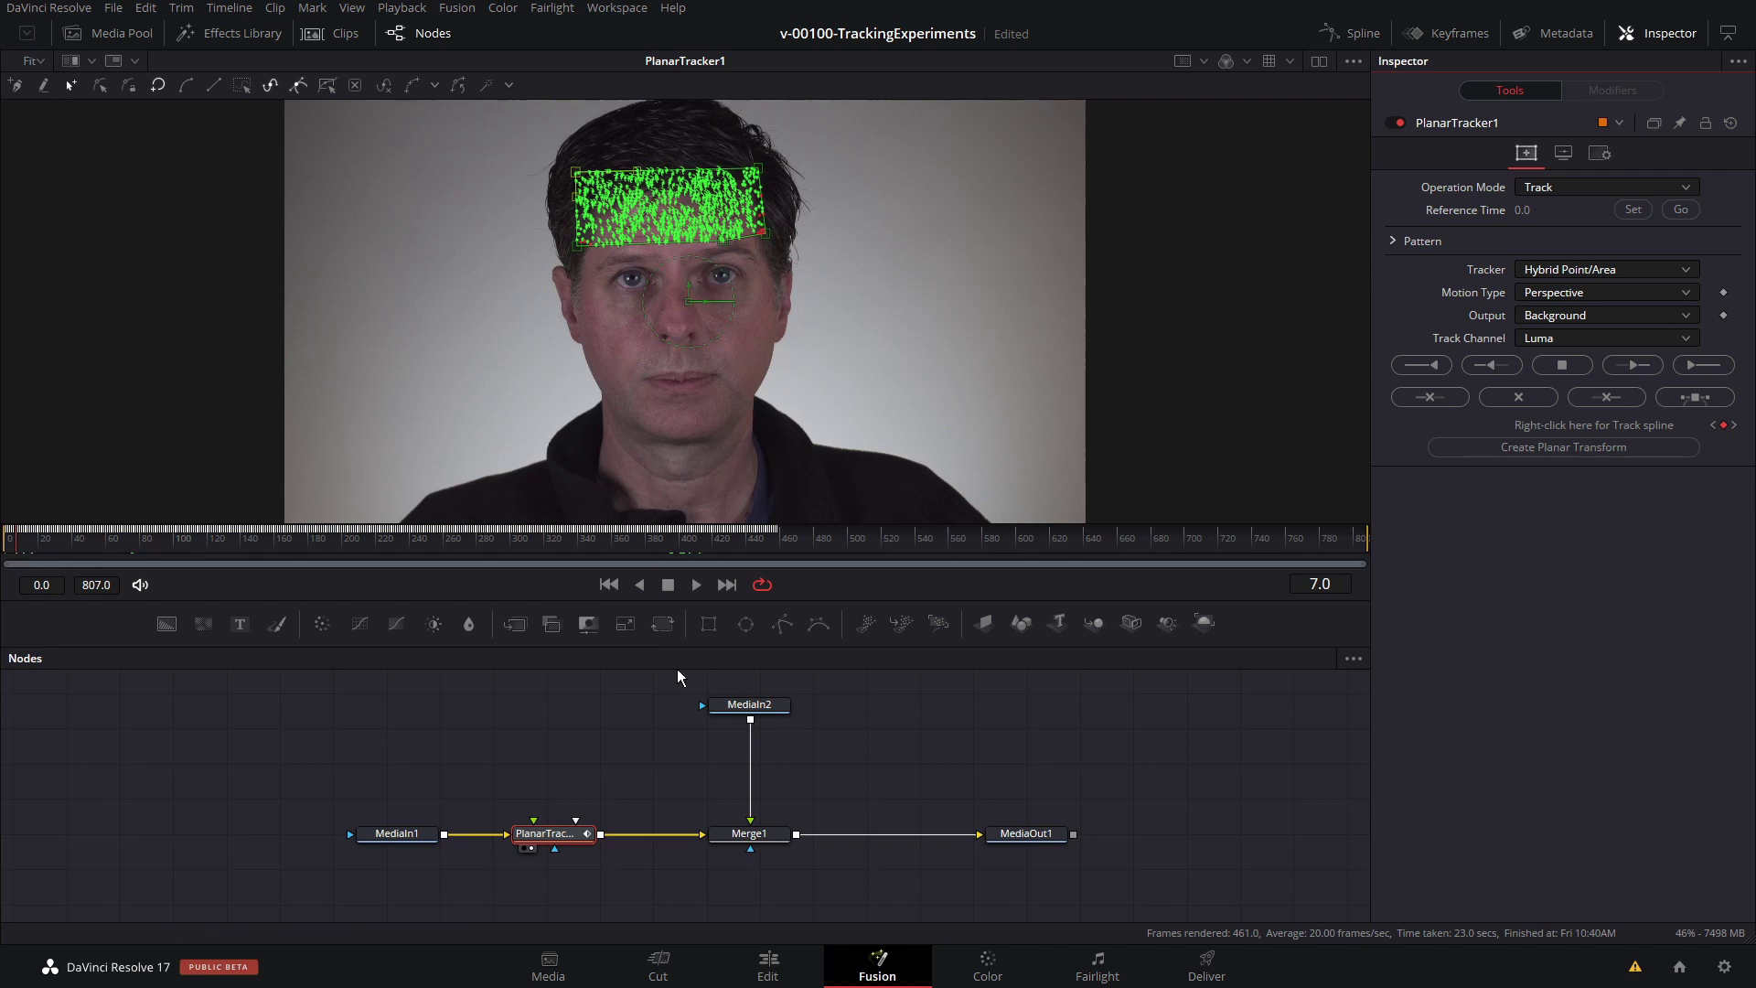
Step: Create a Planar Transform from the tracker and insert it between MediaIn2 and Merge1, spacing the surrounding nodes apart
left_click_drag(397, 834, 356, 834)
left_click_drag(555, 839, 523, 840)
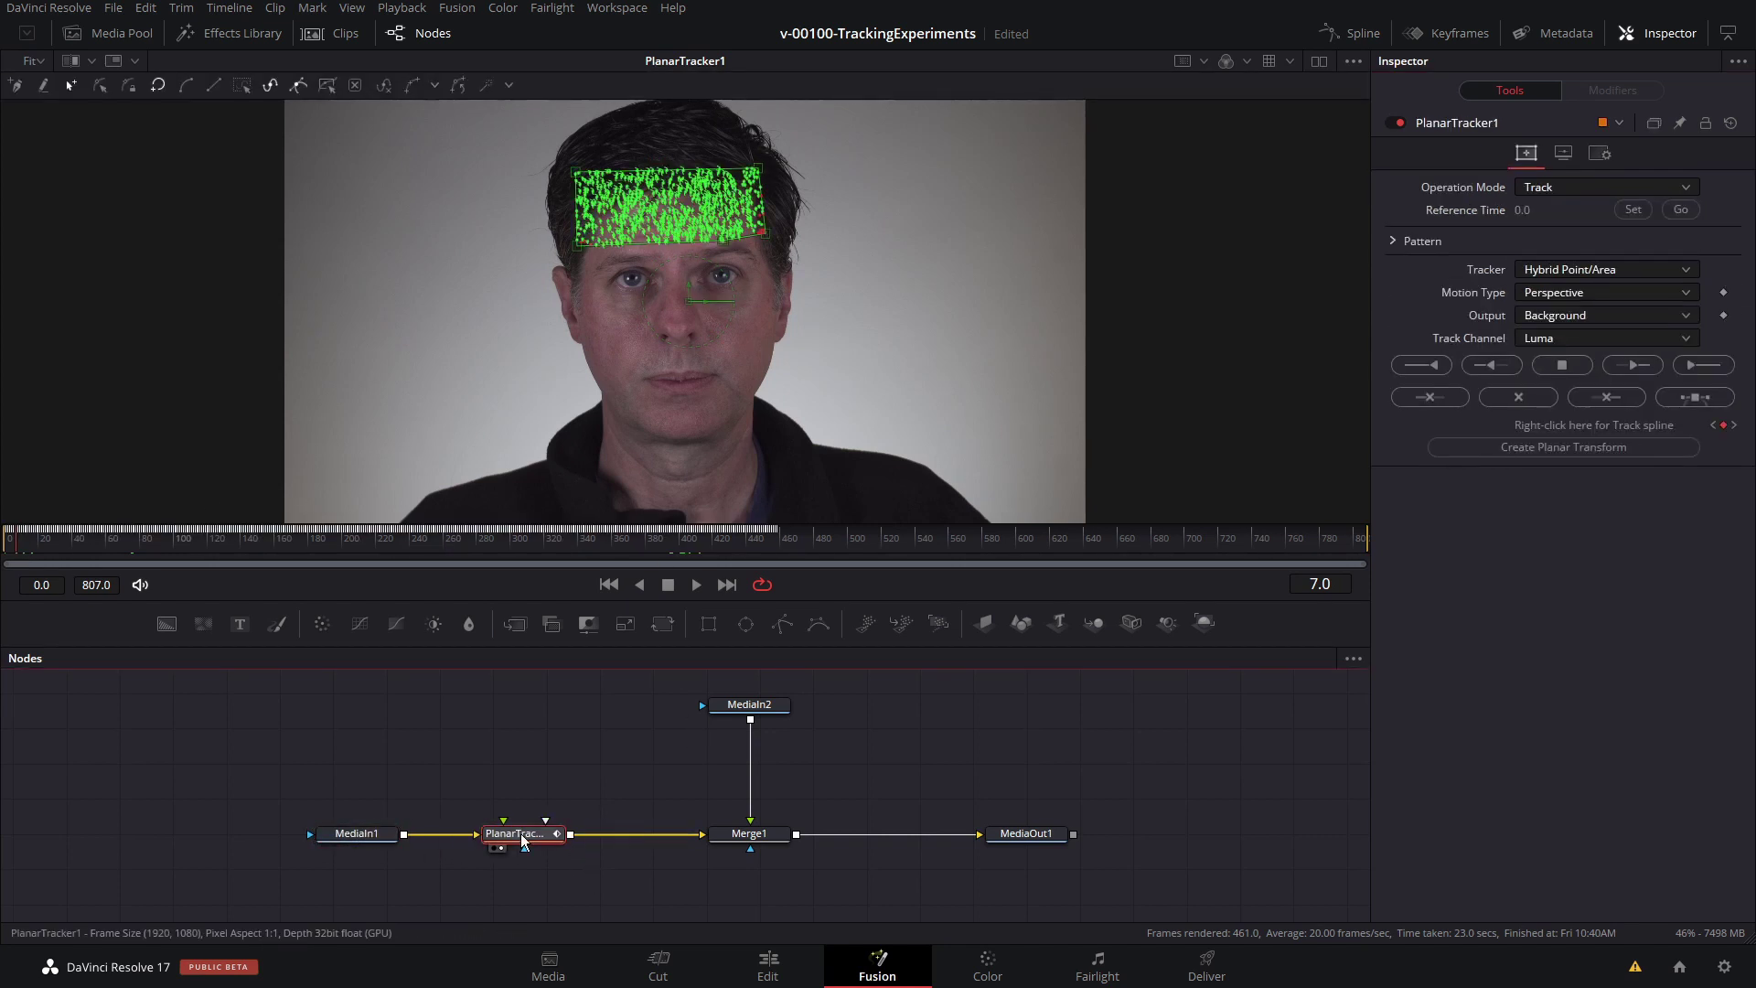
left_click(1509, 449)
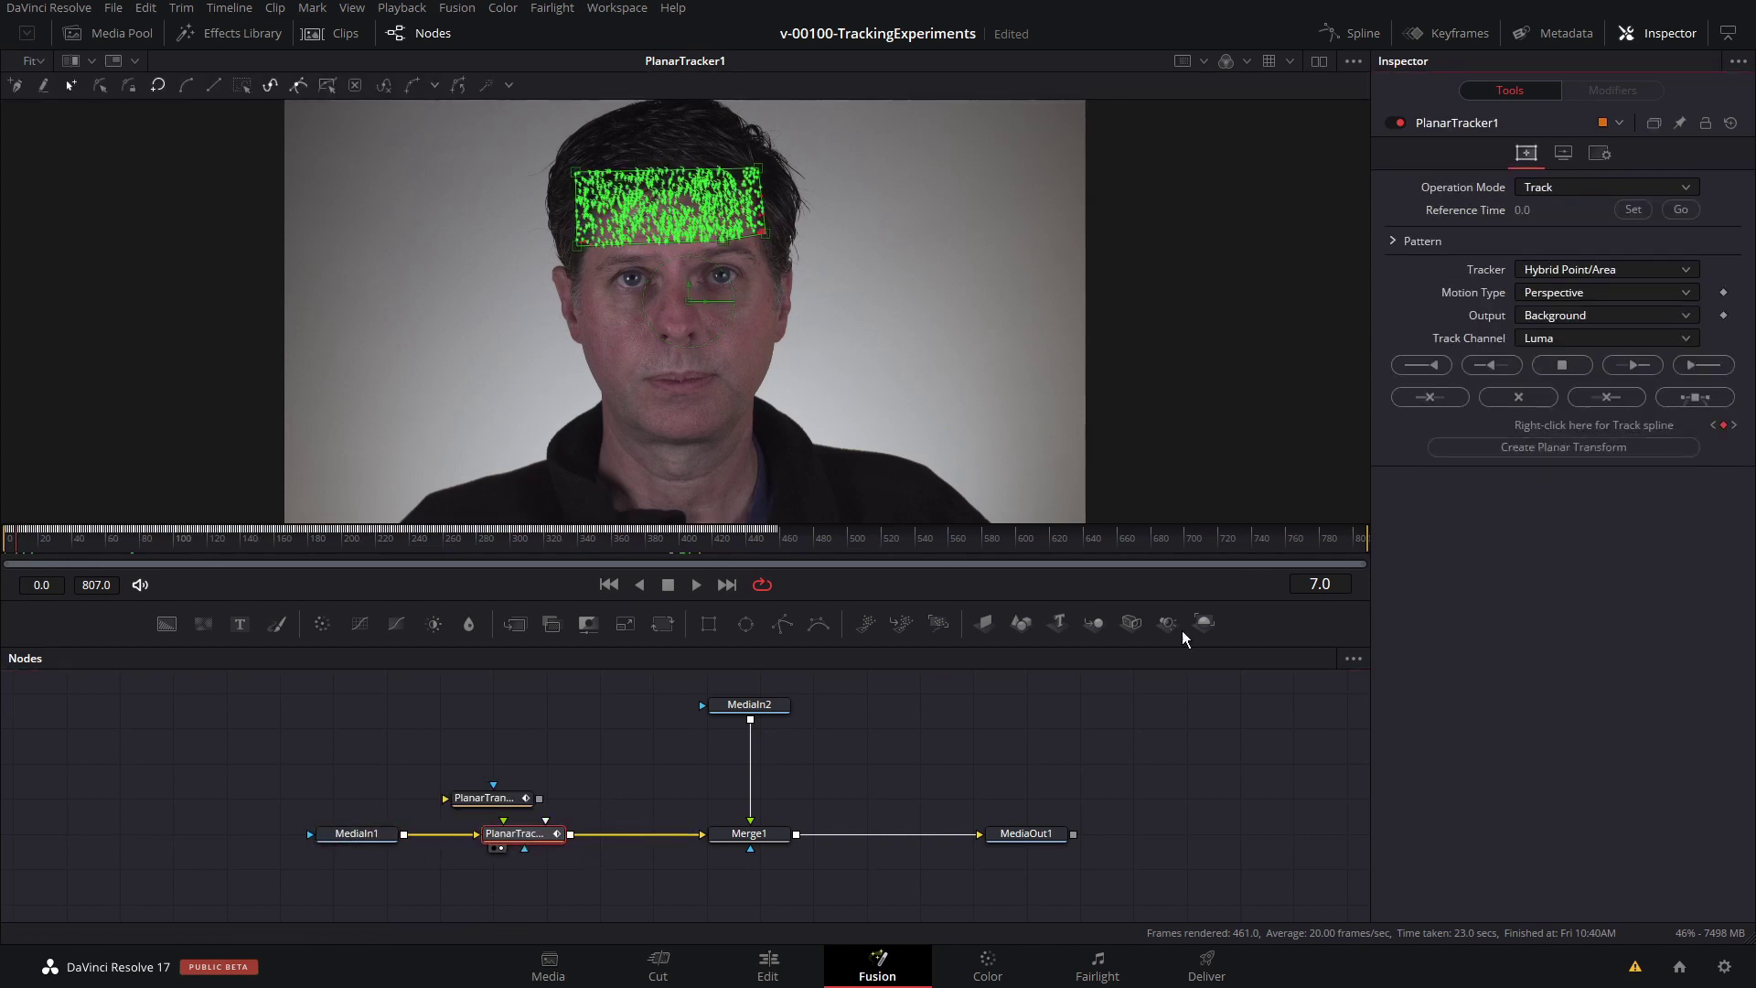
left_click_drag(494, 800, 756, 784)
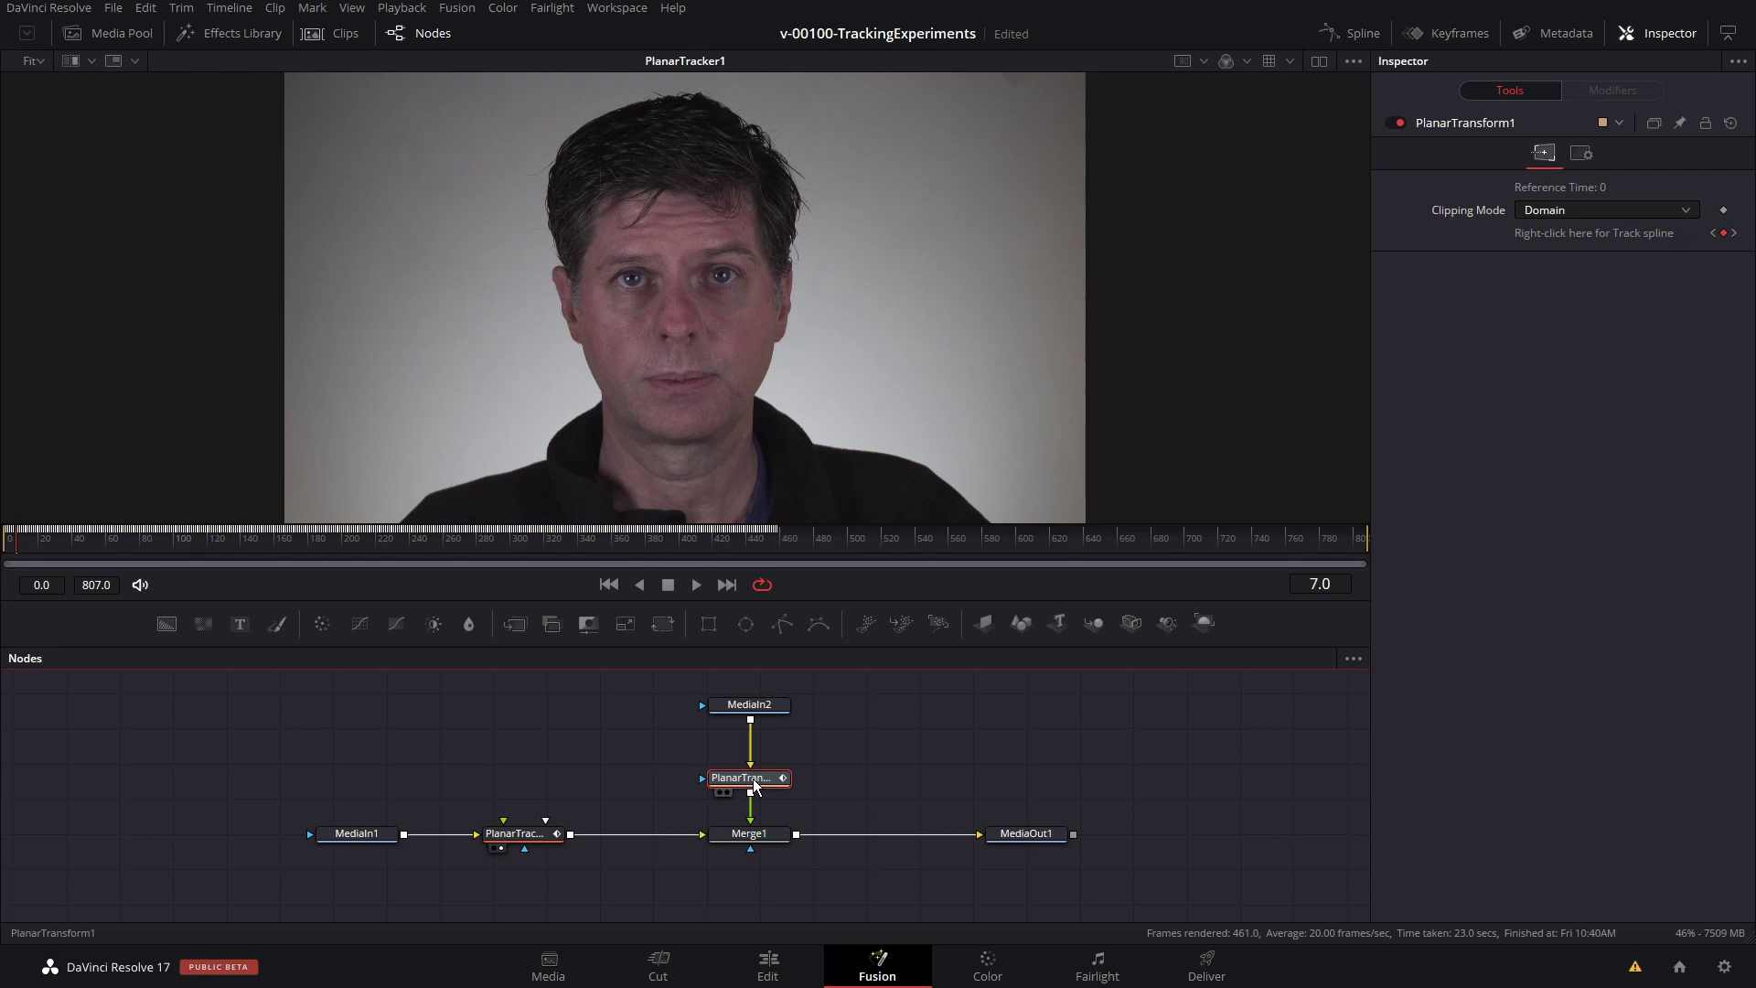
left_click(749, 702)
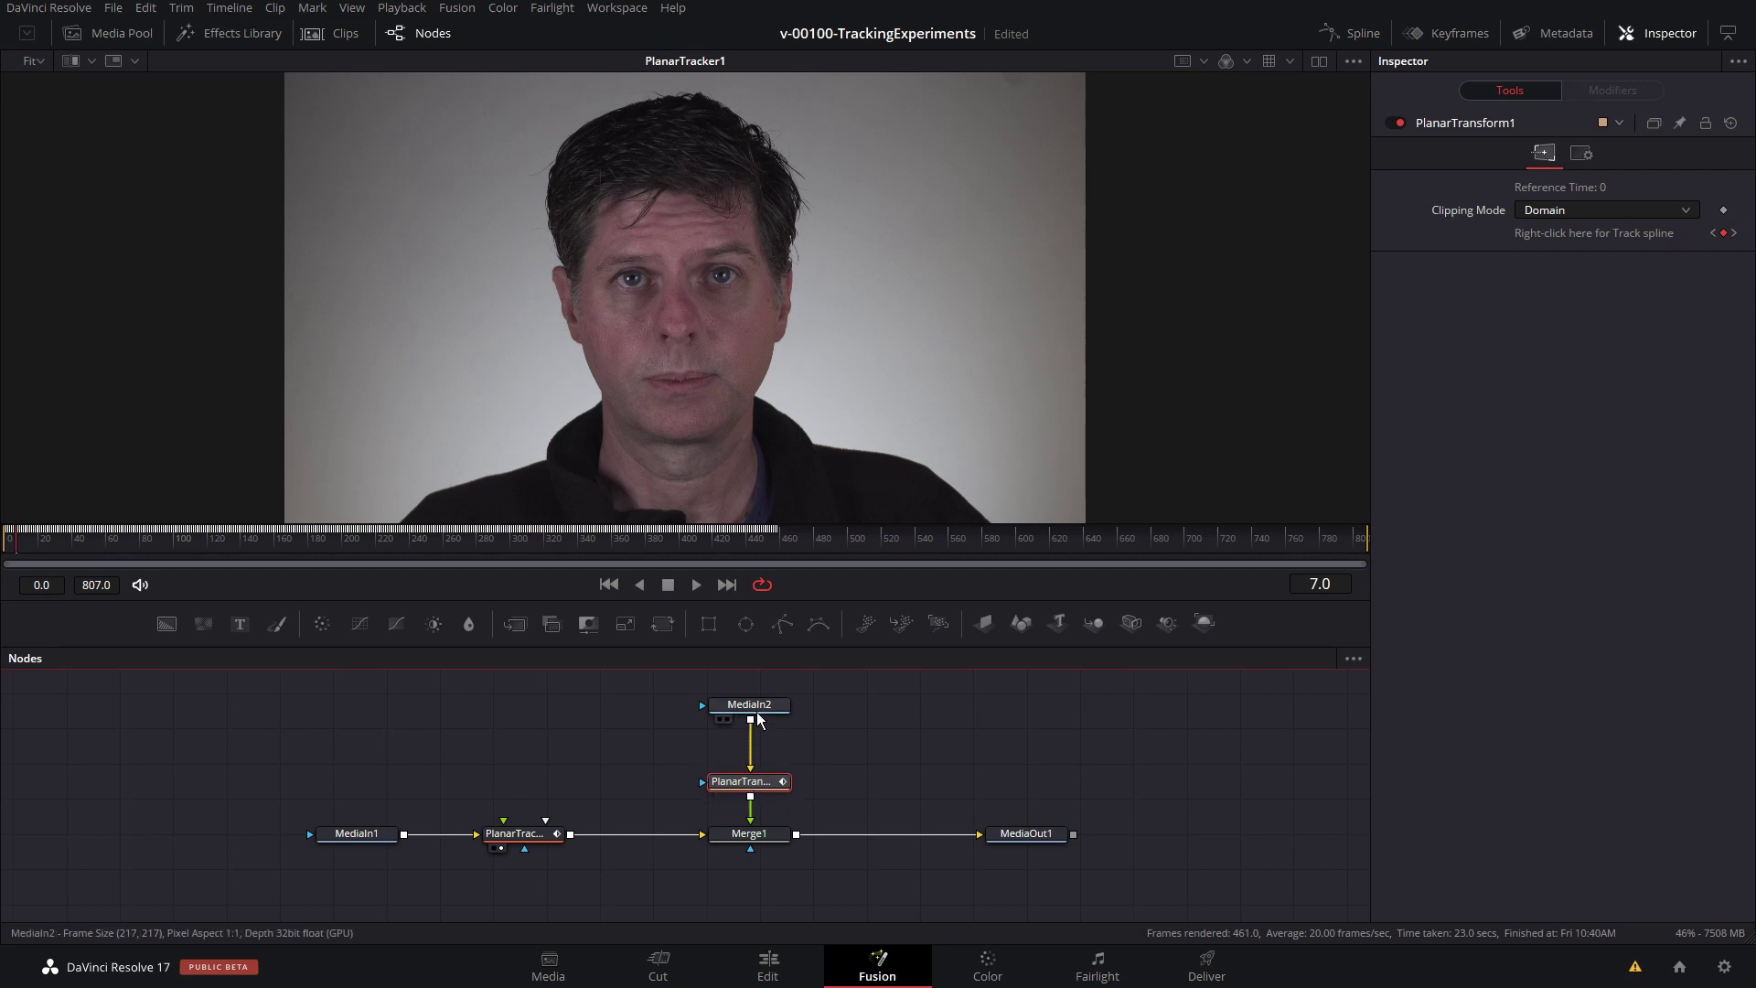
Step: View Merge1 and play and scrub through the clip to examine the logo's movement and edges under the planar transform
left_click(756, 836)
key("1")
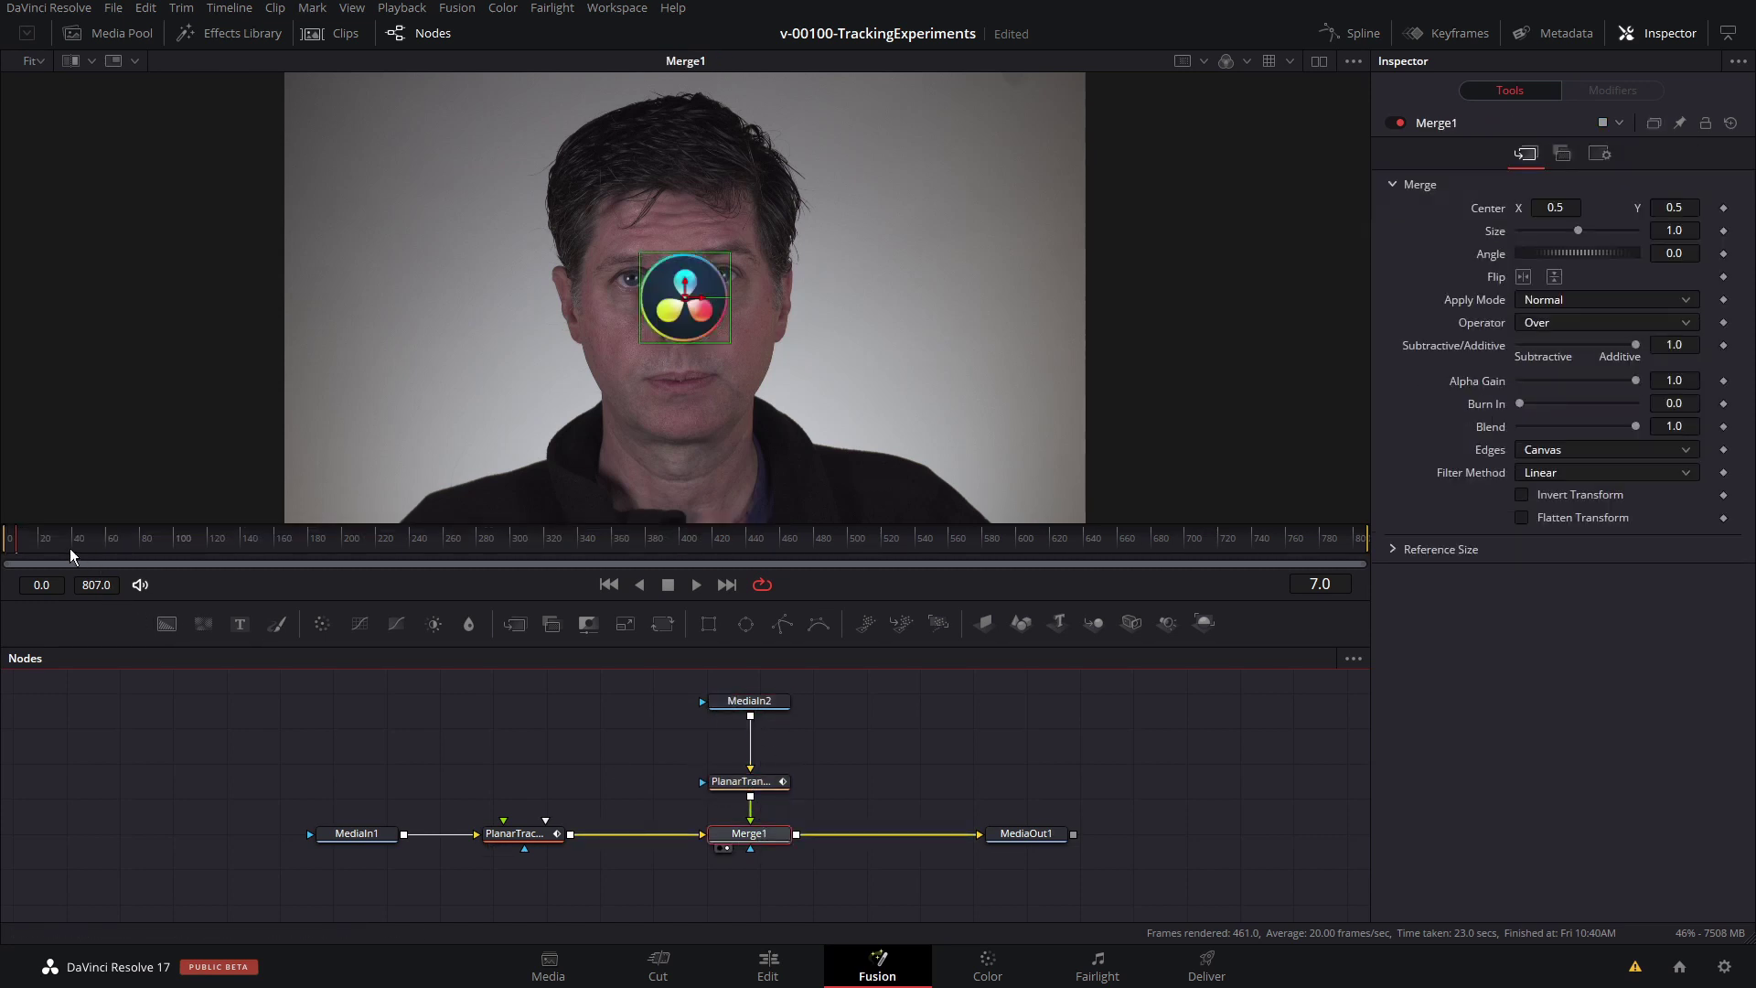
key("space")
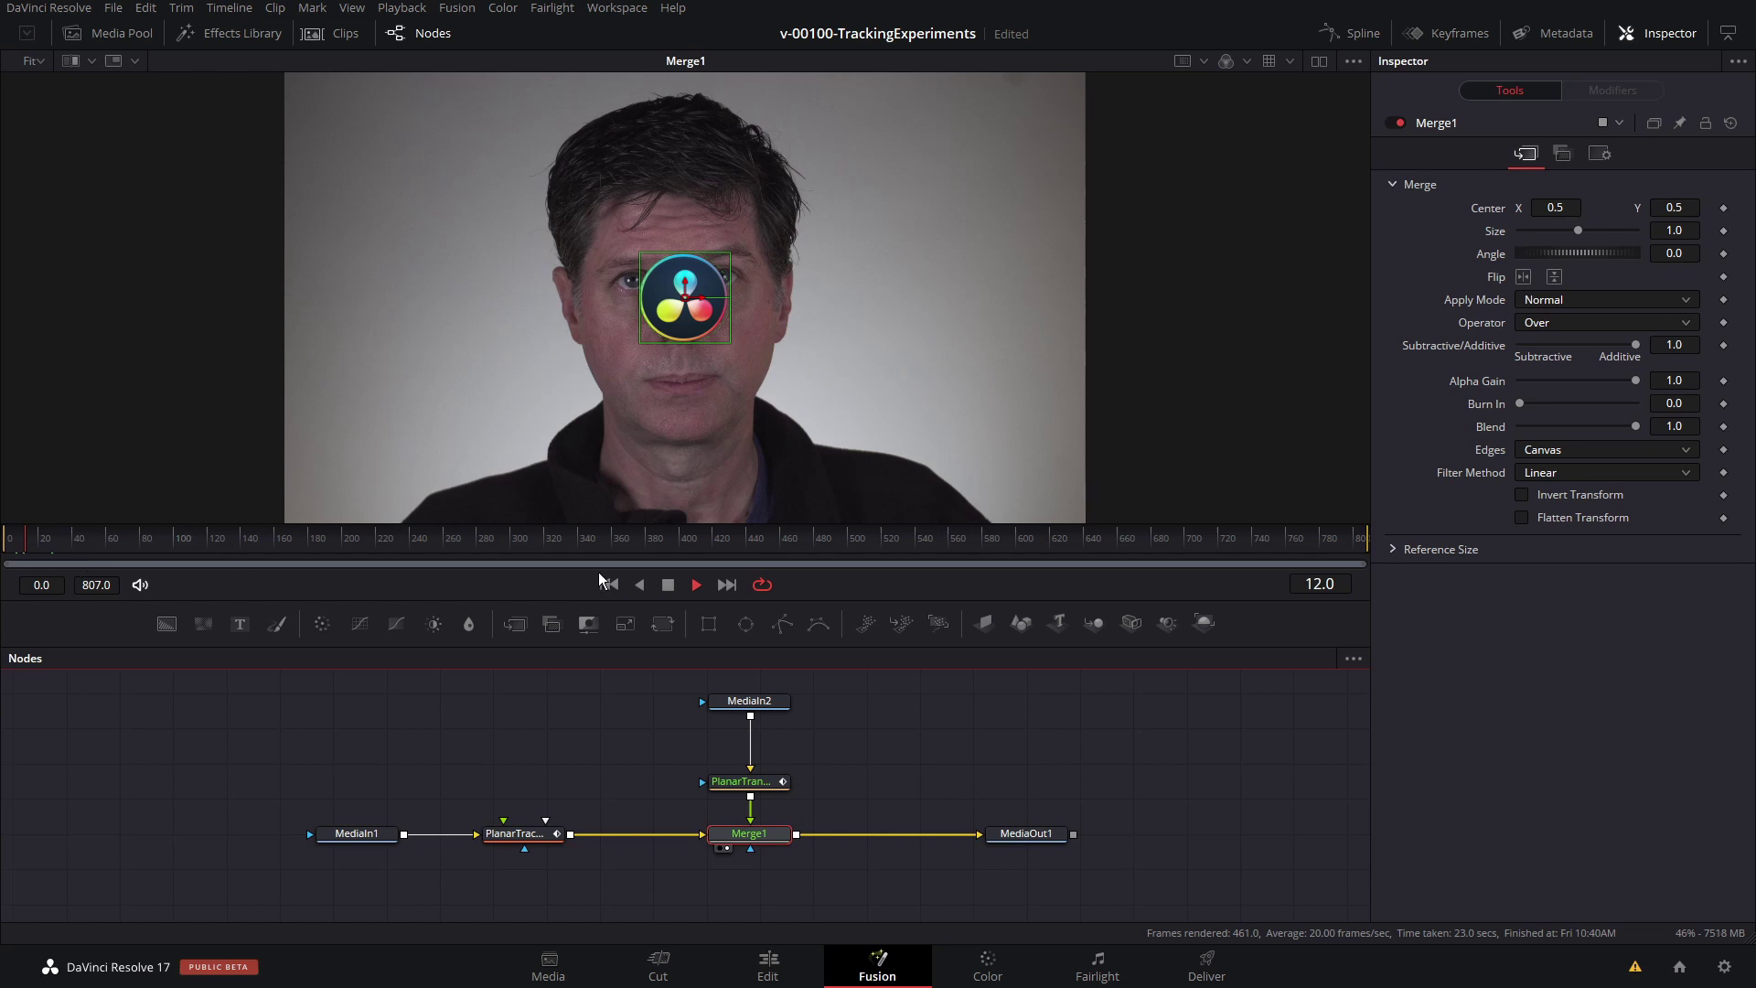
left_click(695, 584)
left_click(239, 540)
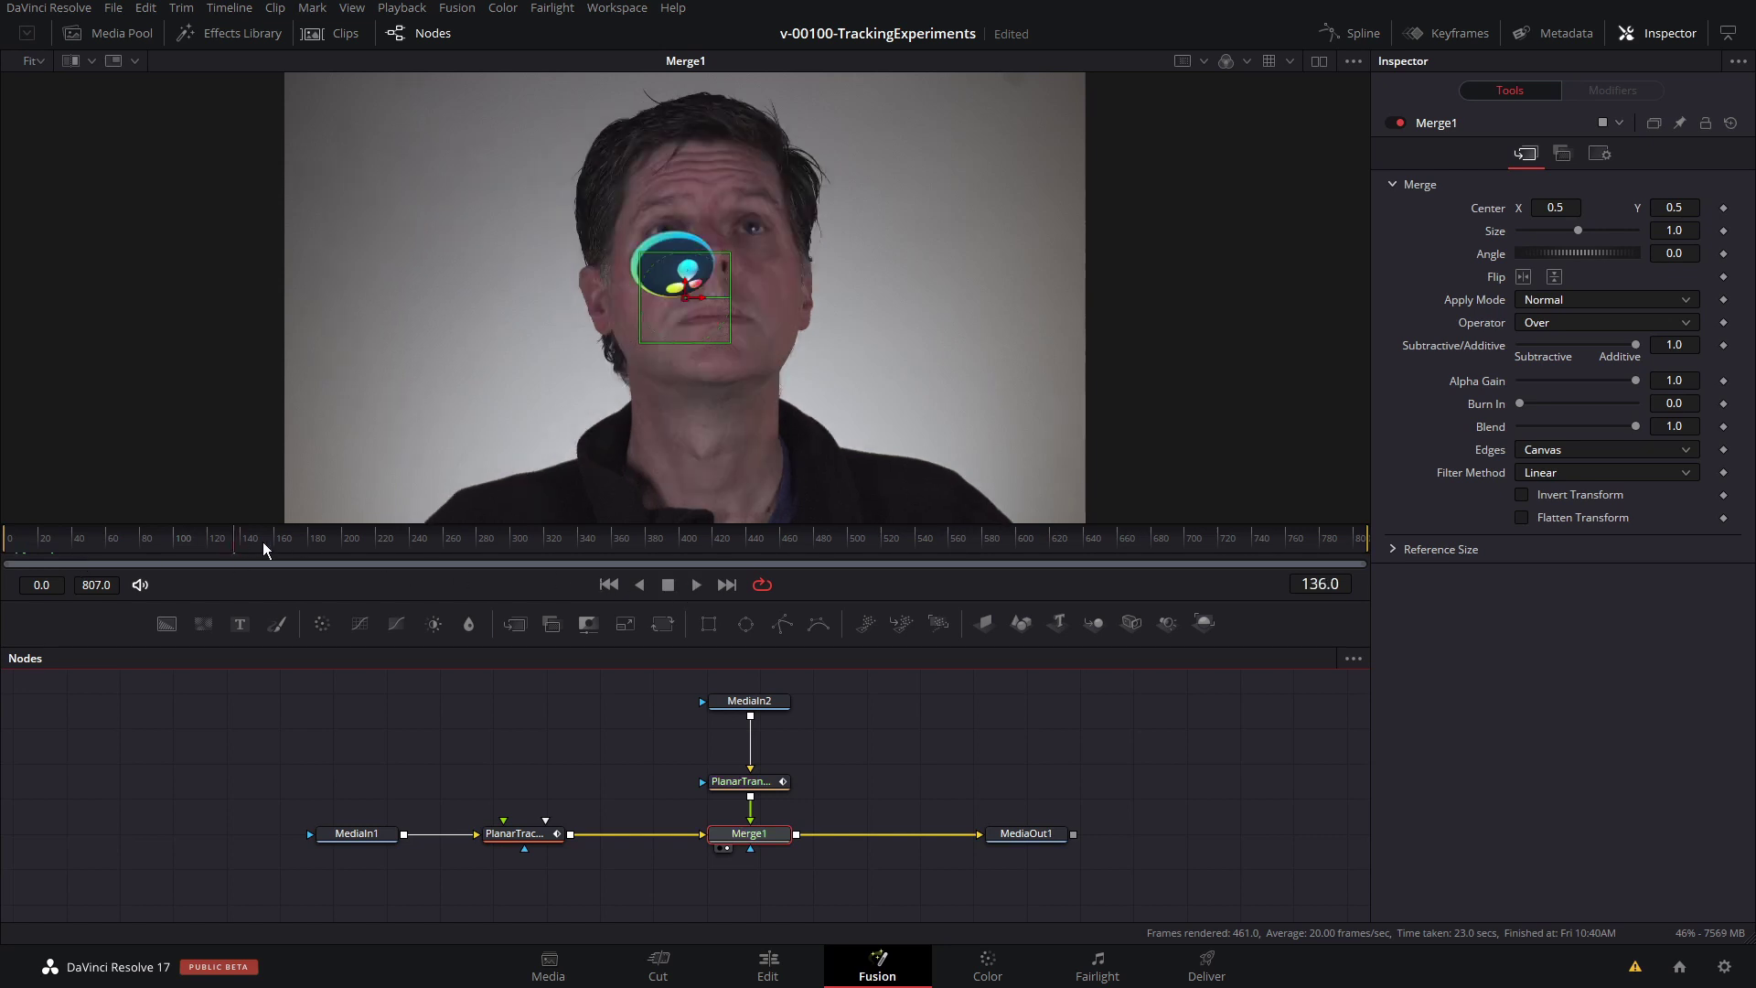
key("space")
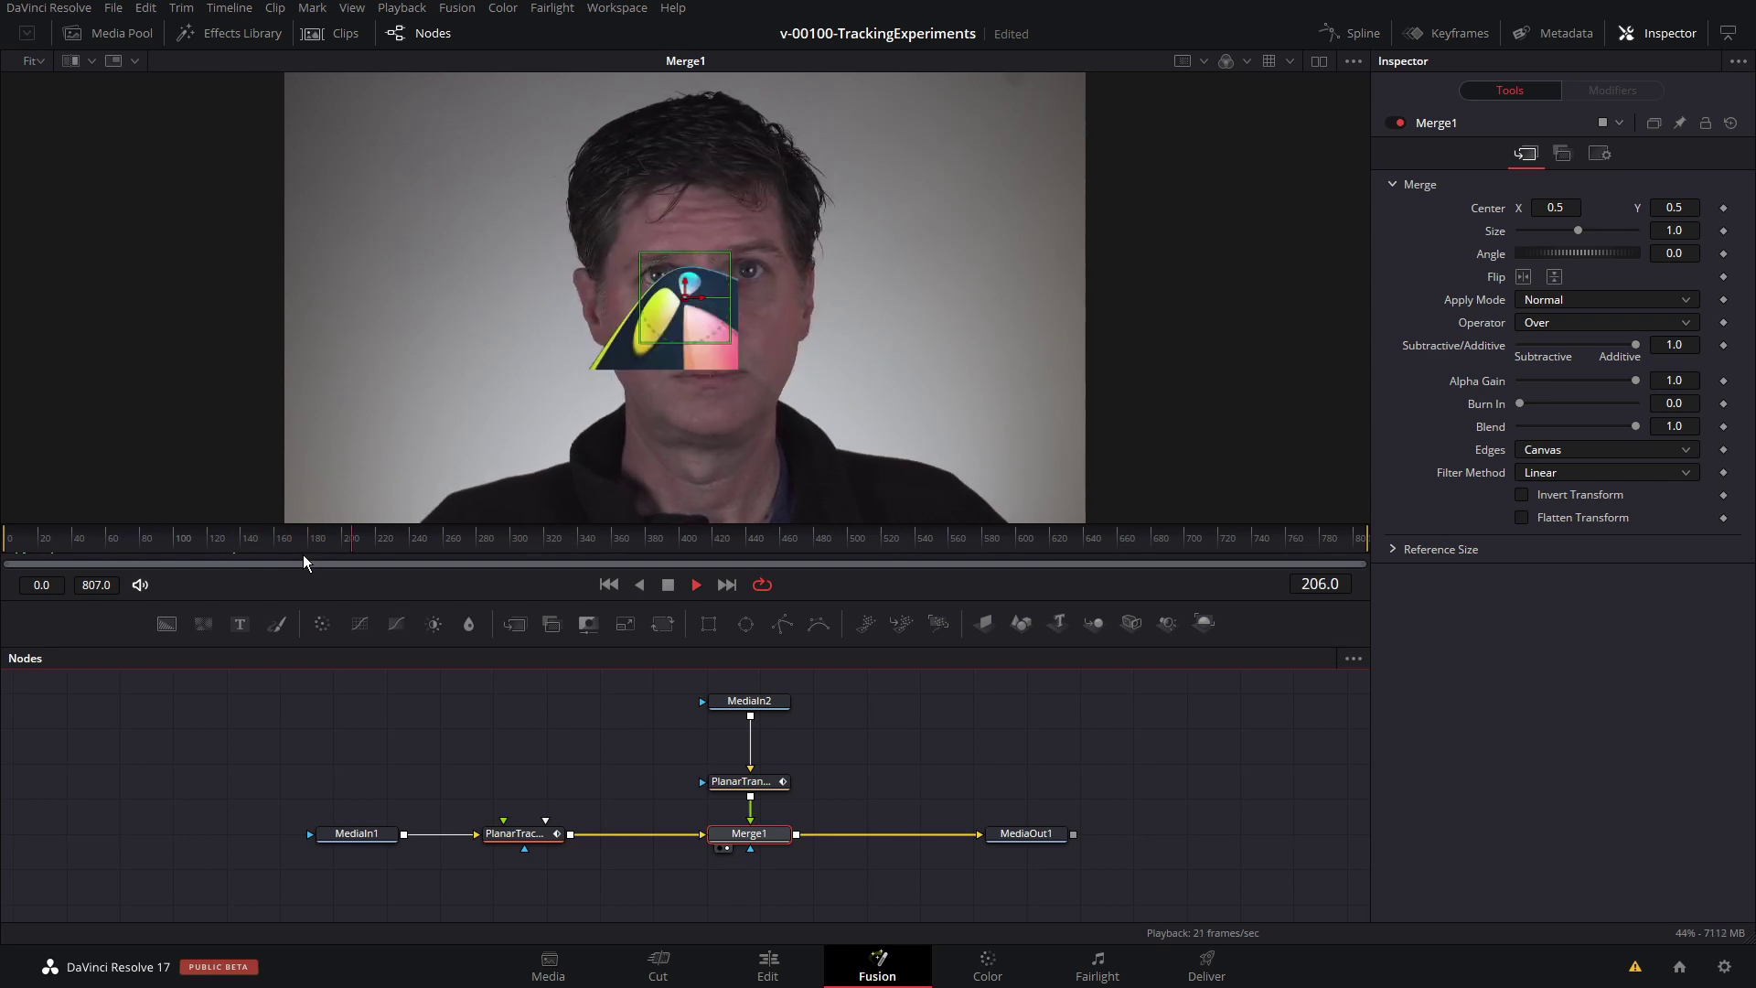
left_click_drag(255, 552, 147, 552)
left_click(758, 706)
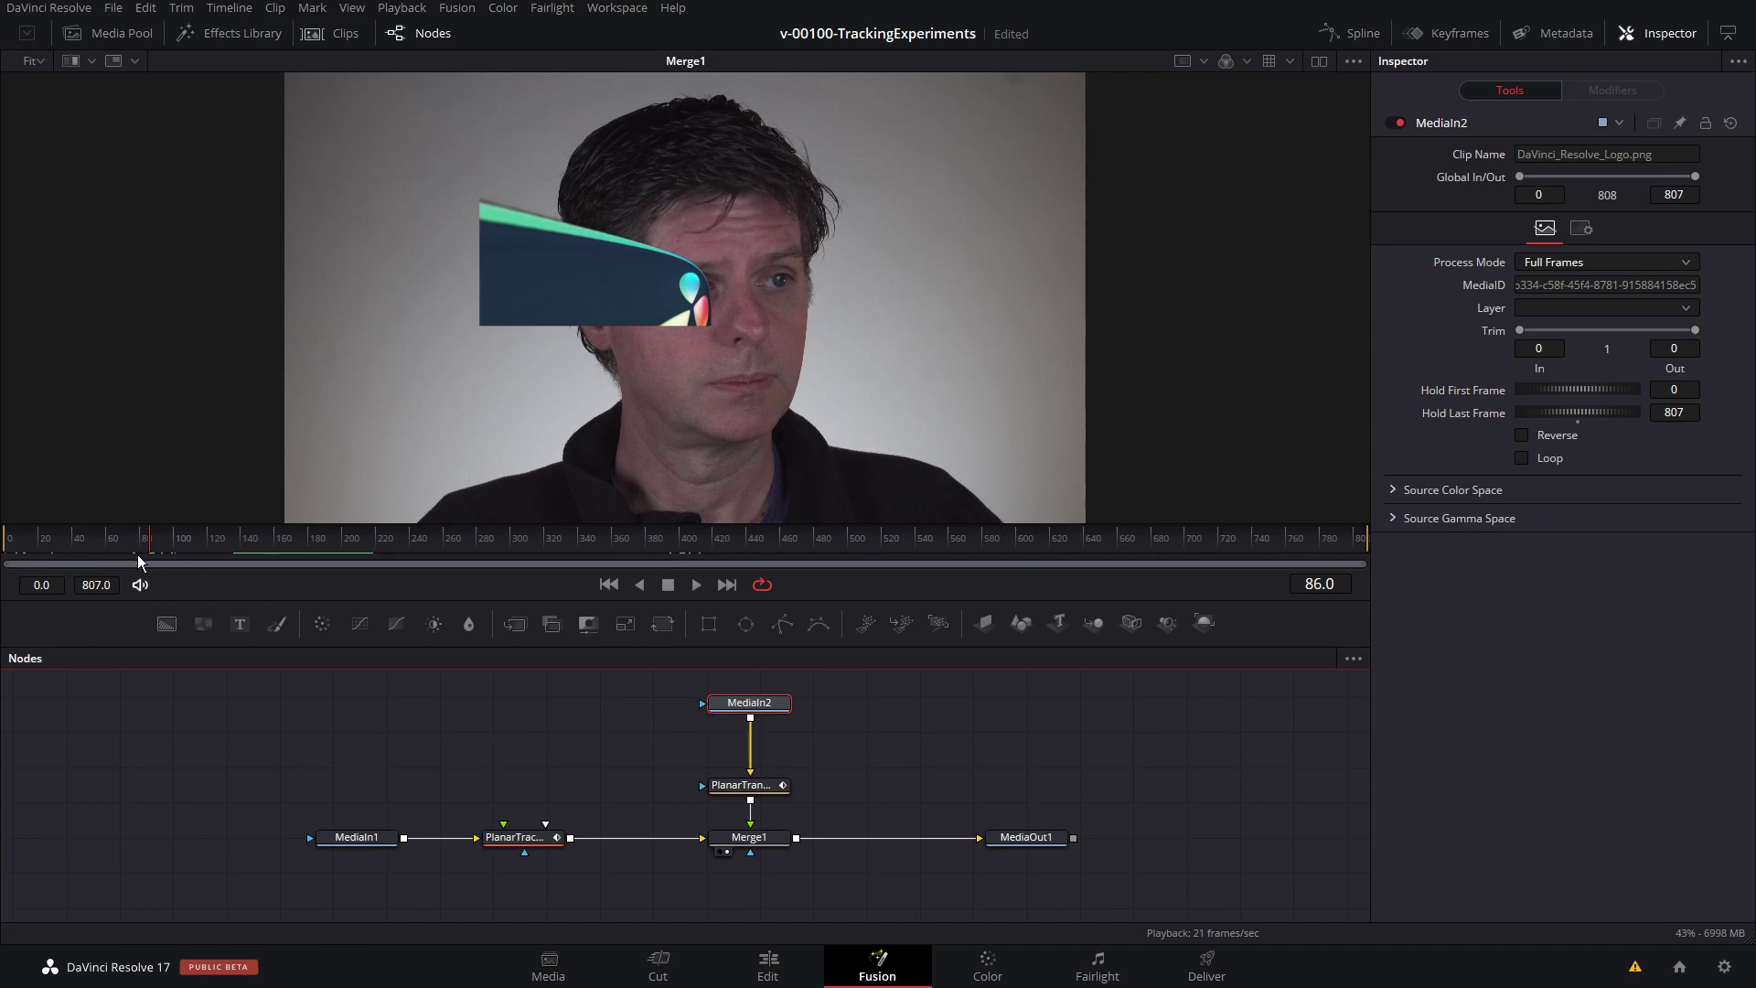
left_click(90, 552)
left_click(52, 552)
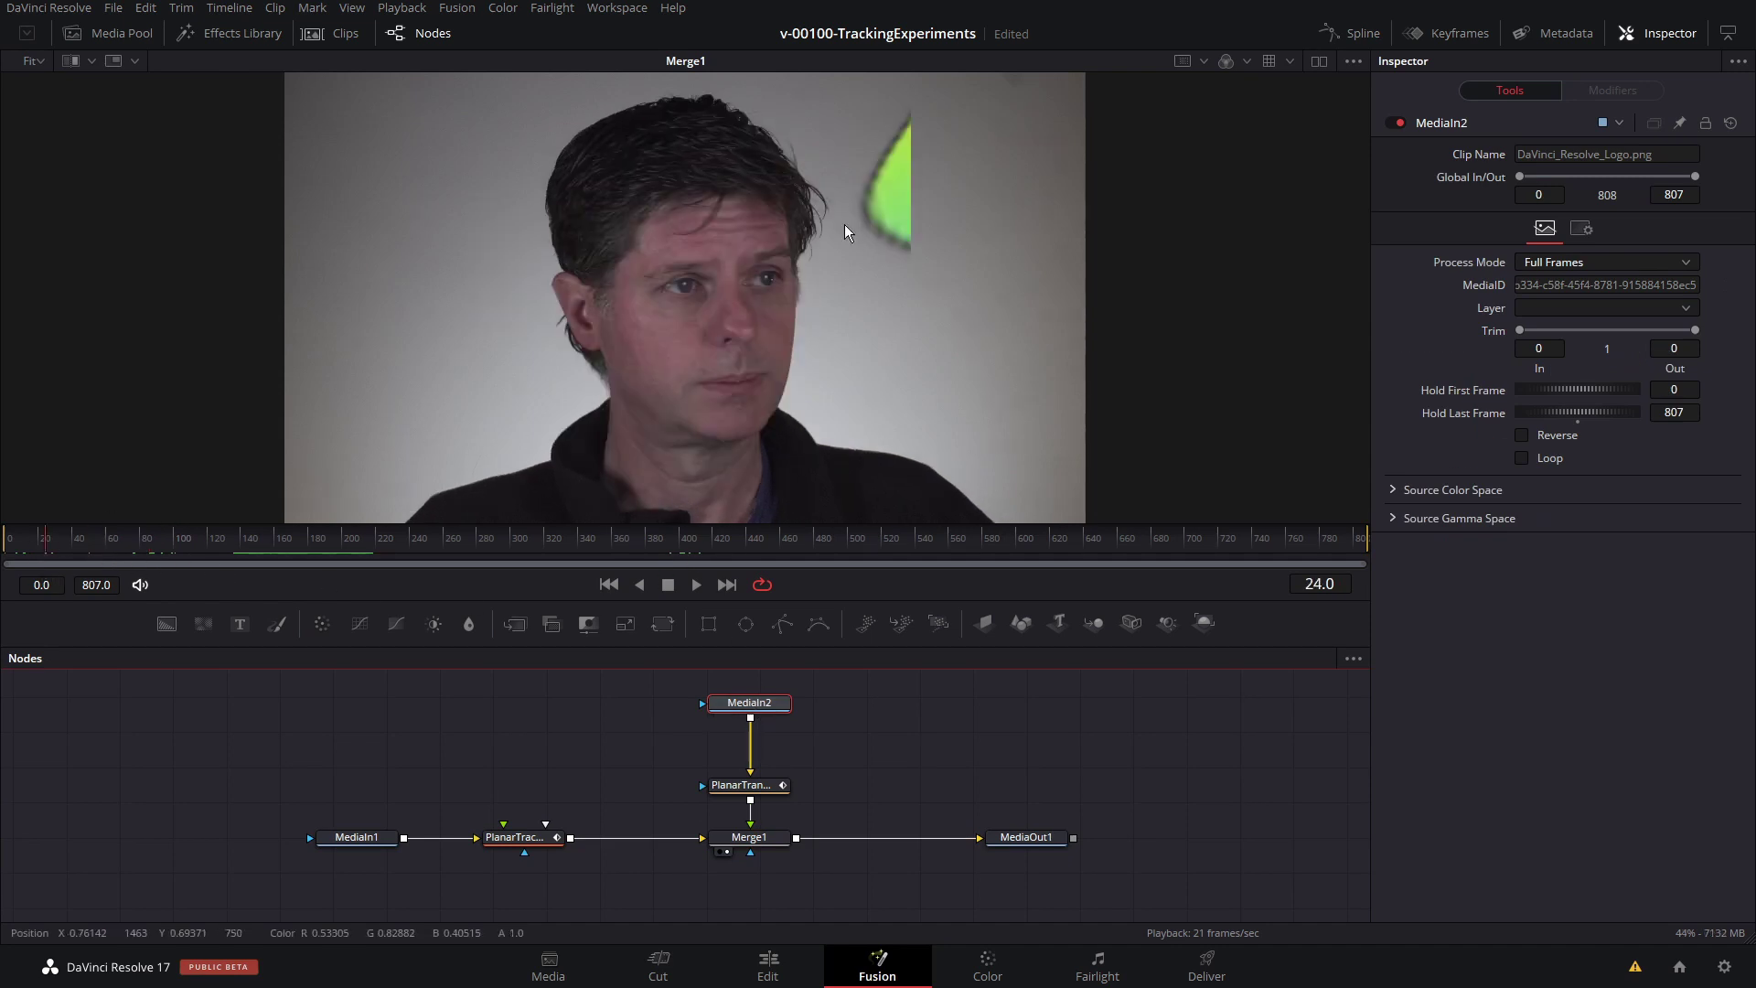
left_click(23, 553)
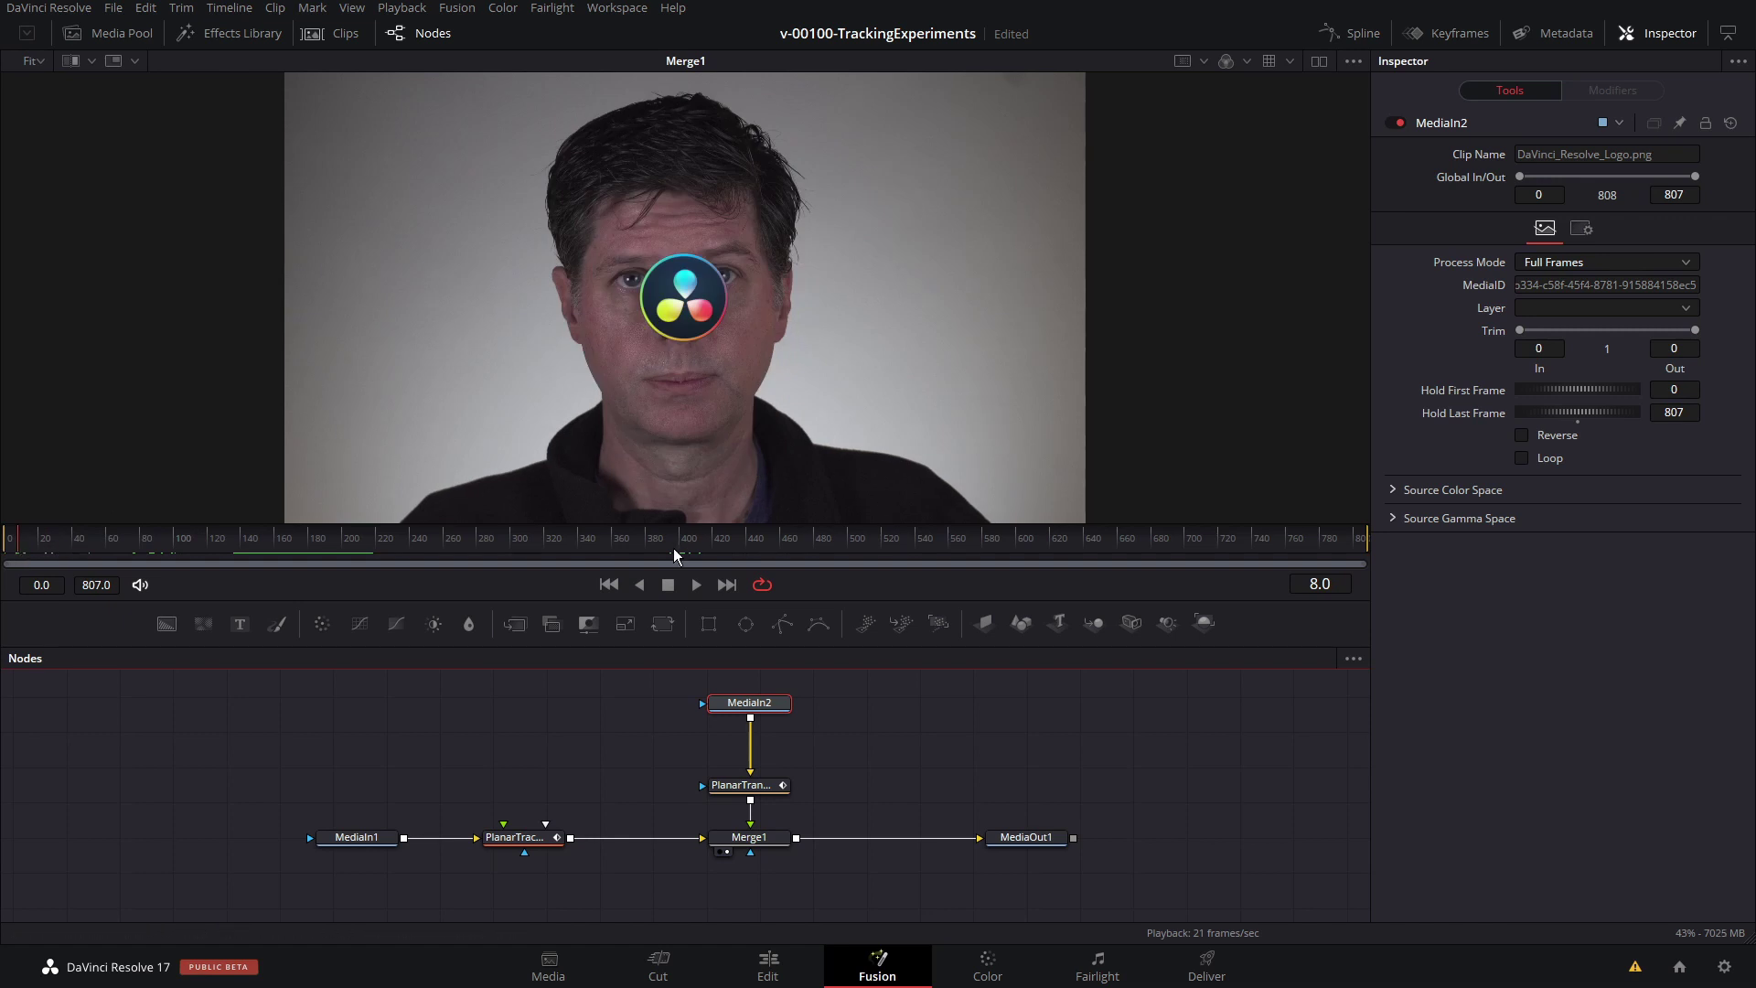
Step: Add a Background node, merge the MediaIn2 logo over it, and feed the new merge into PlanarTransform1
left_click_drag(167, 624, 554, 747)
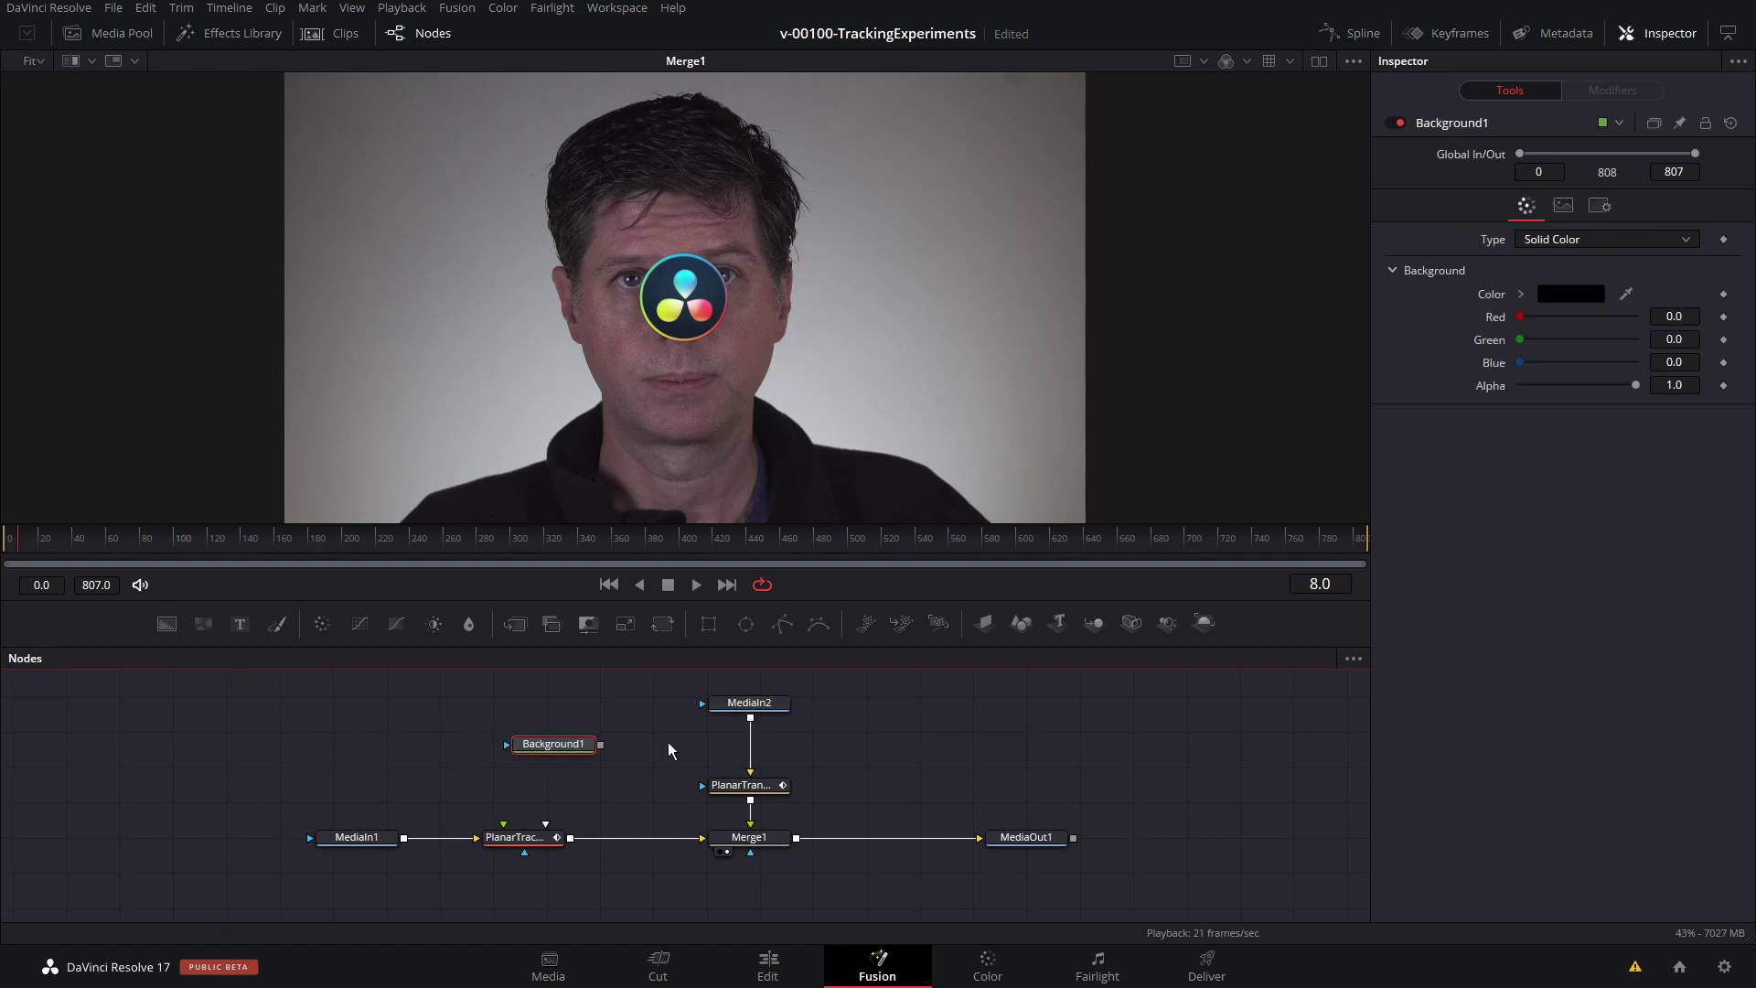
mouse_move(749, 766)
left_mouse_down()
mouse_move(749, 737)
mouse_move(603, 745)
mouse_move(746, 763)
left_mouse_up()
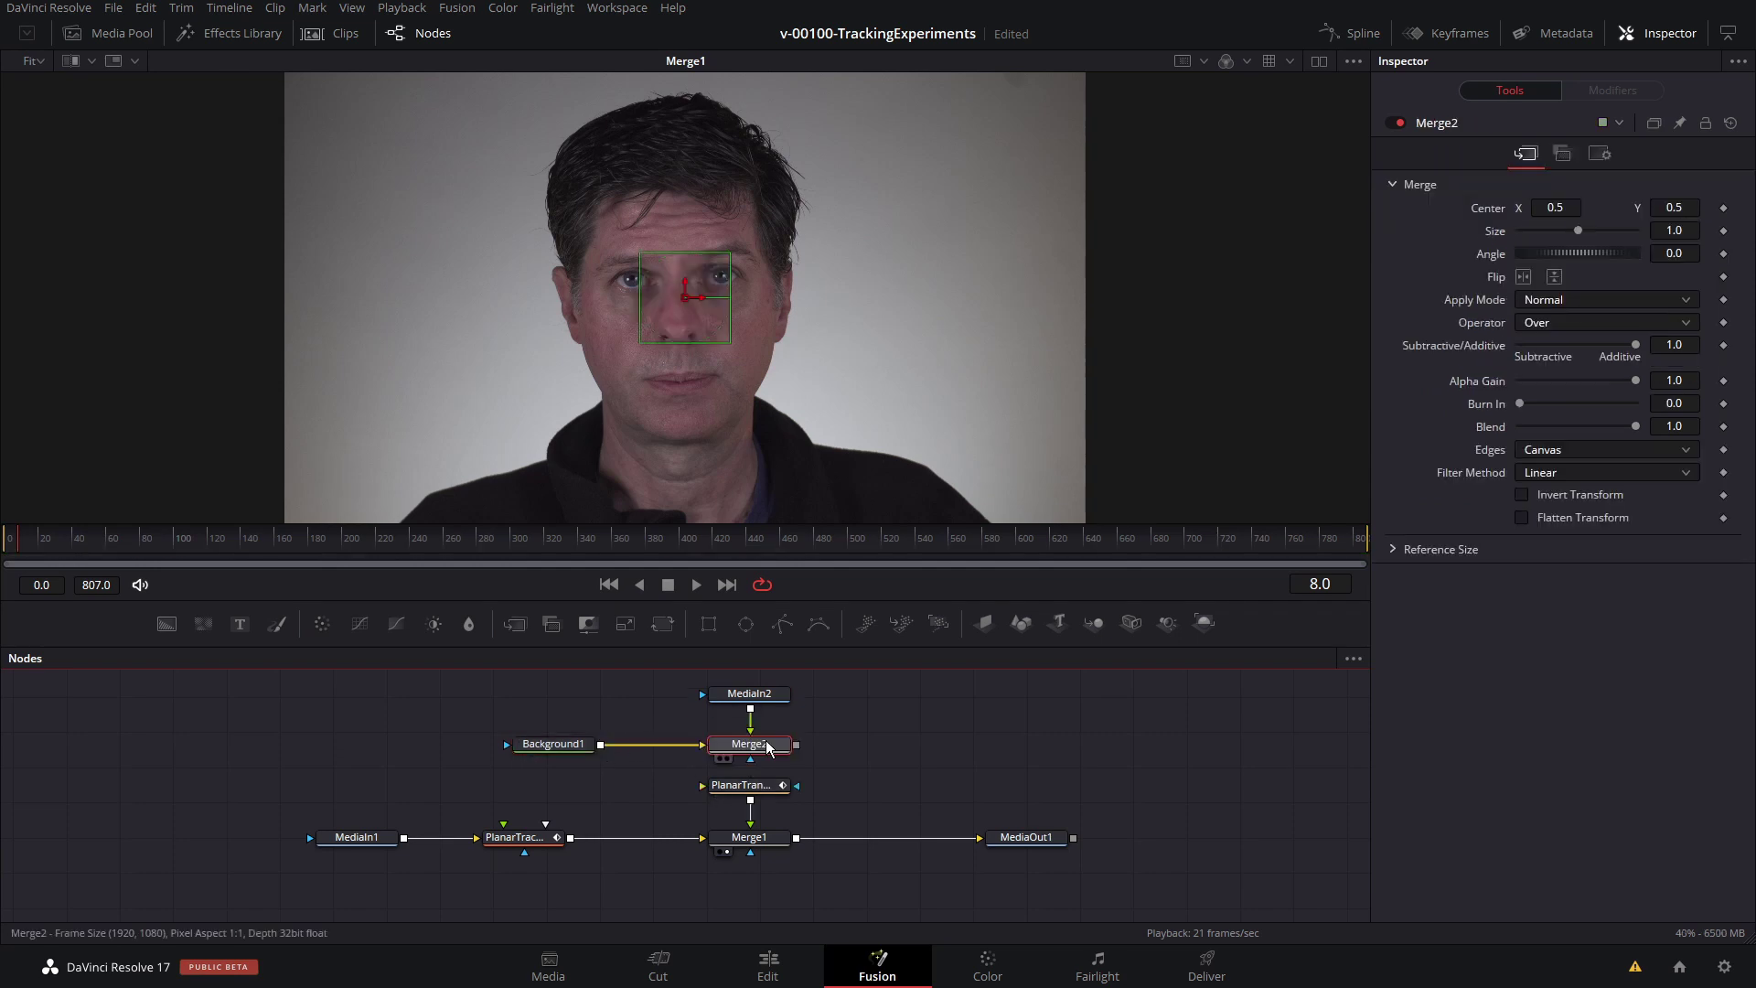
key("1")
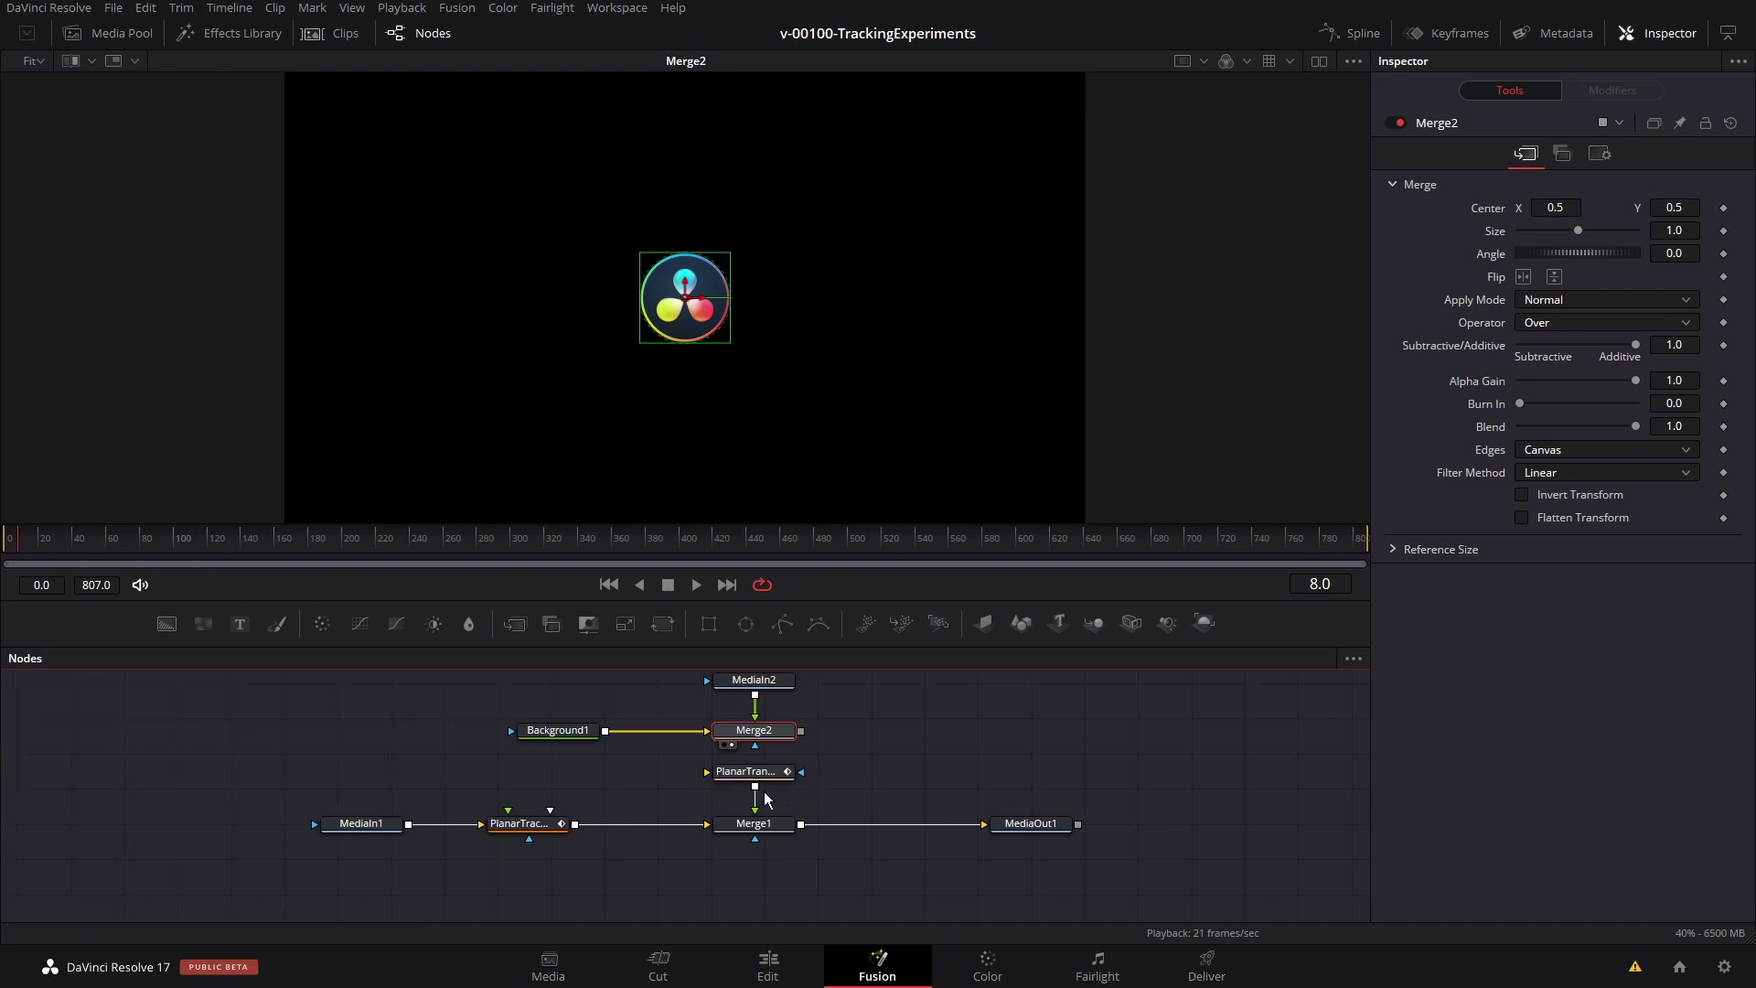
left_click_drag(776, 780, 776, 789)
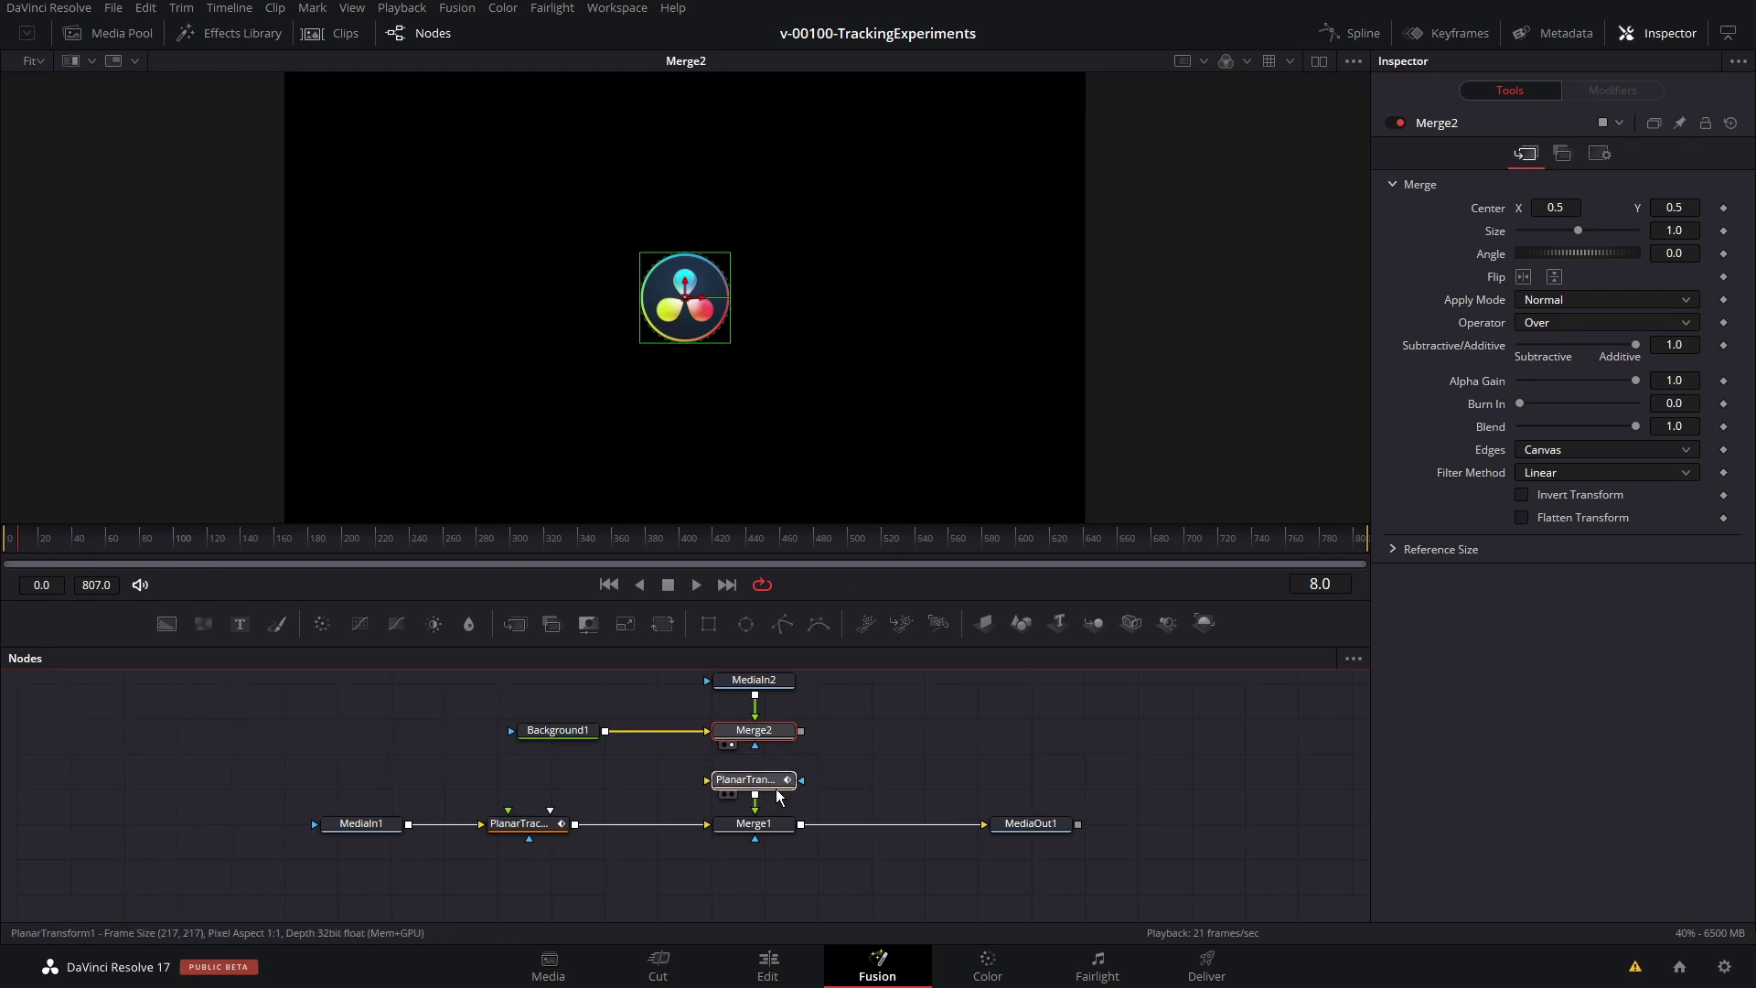
left_click_drag(798, 730, 766, 786)
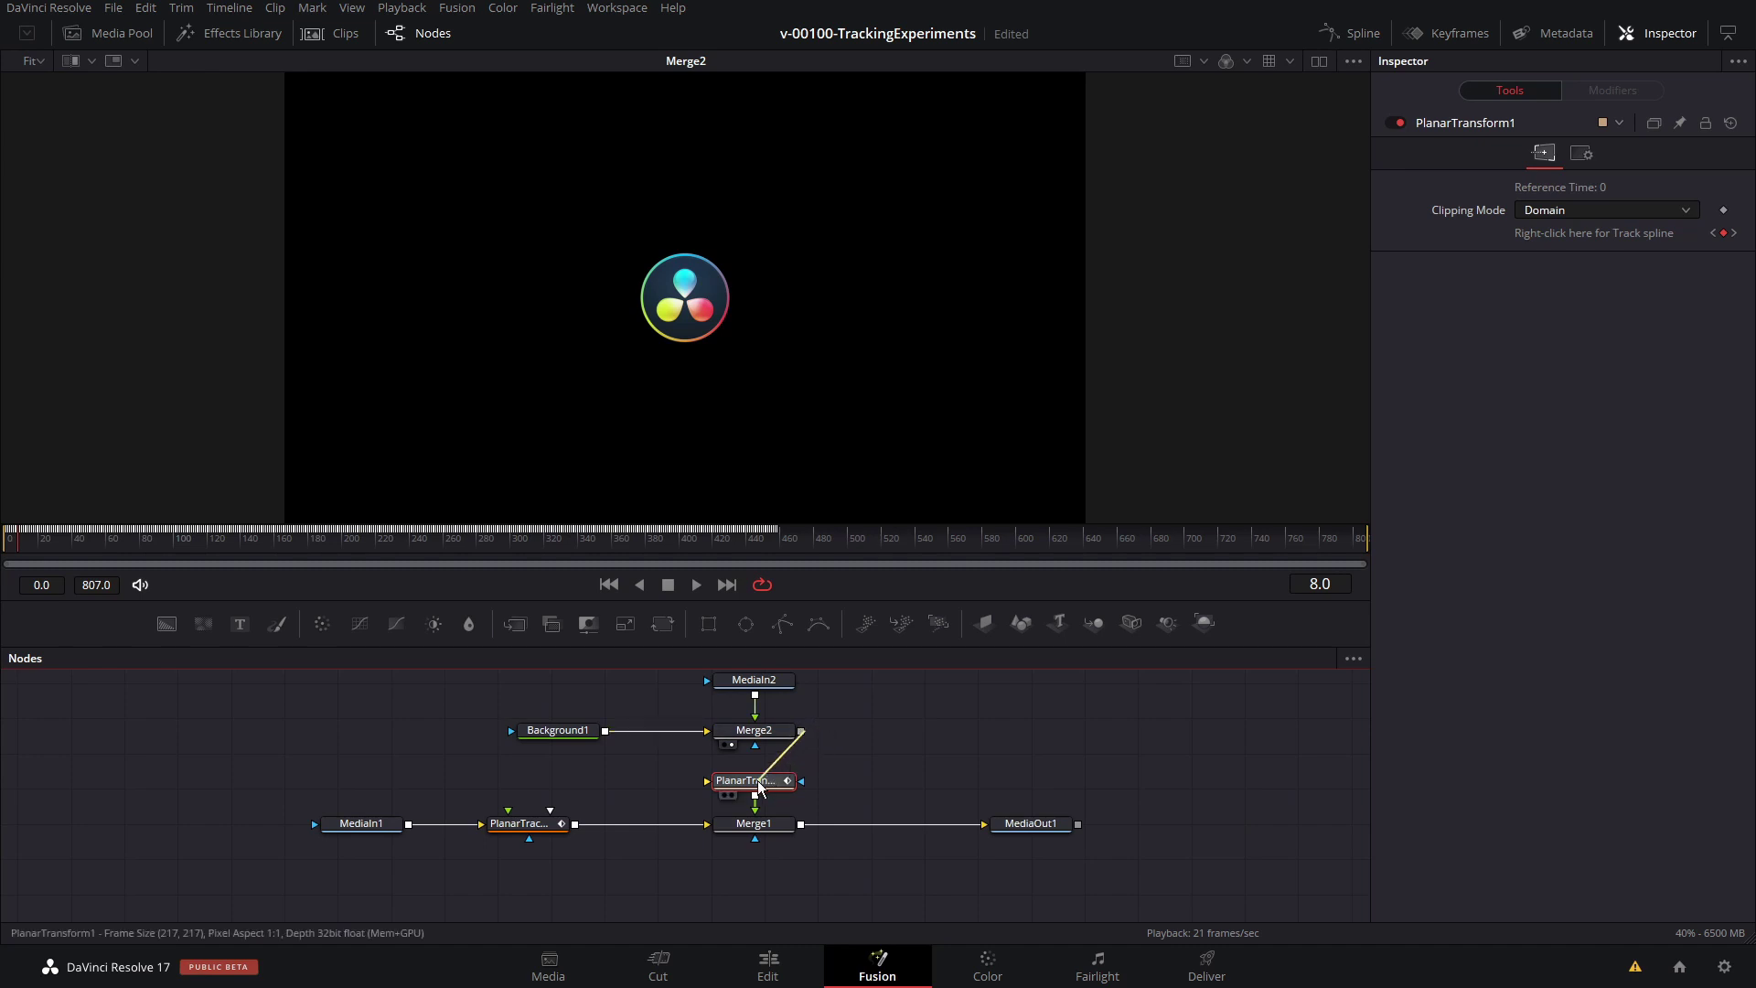
Step: Set Background1's Alpha to 0 and play Merge1's output to check the tracked logo
left_click(564, 734)
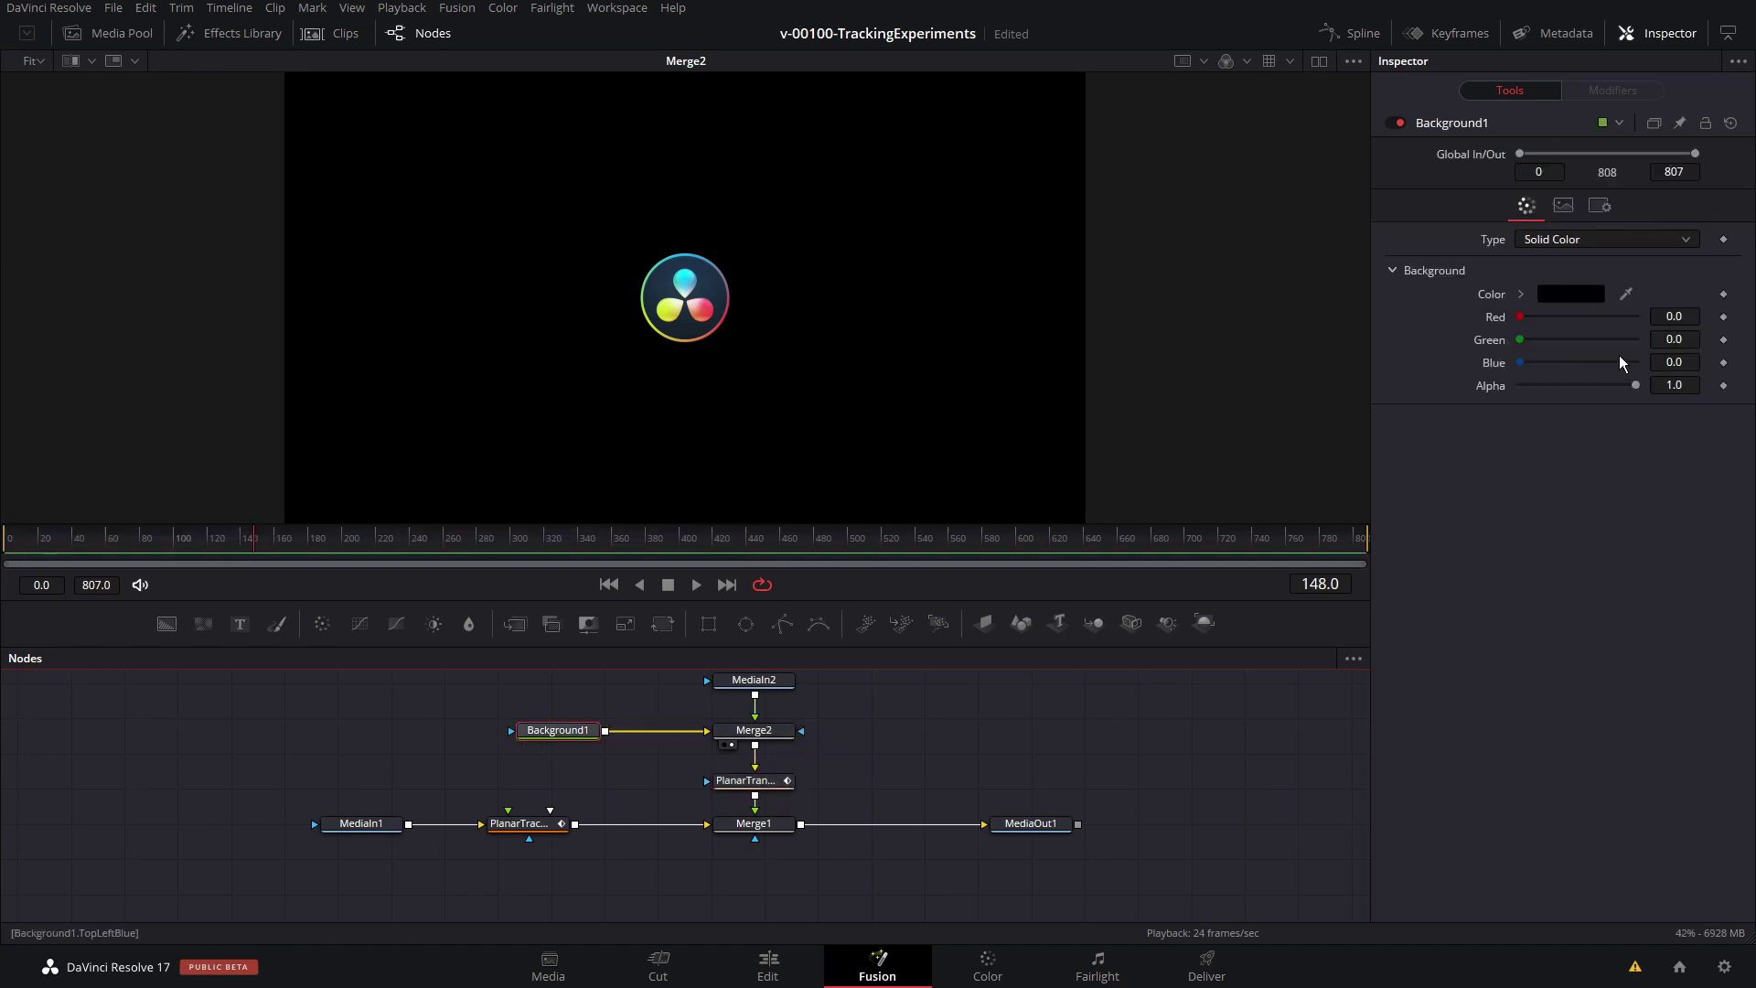
left_click_drag(1635, 385, 1491, 389)
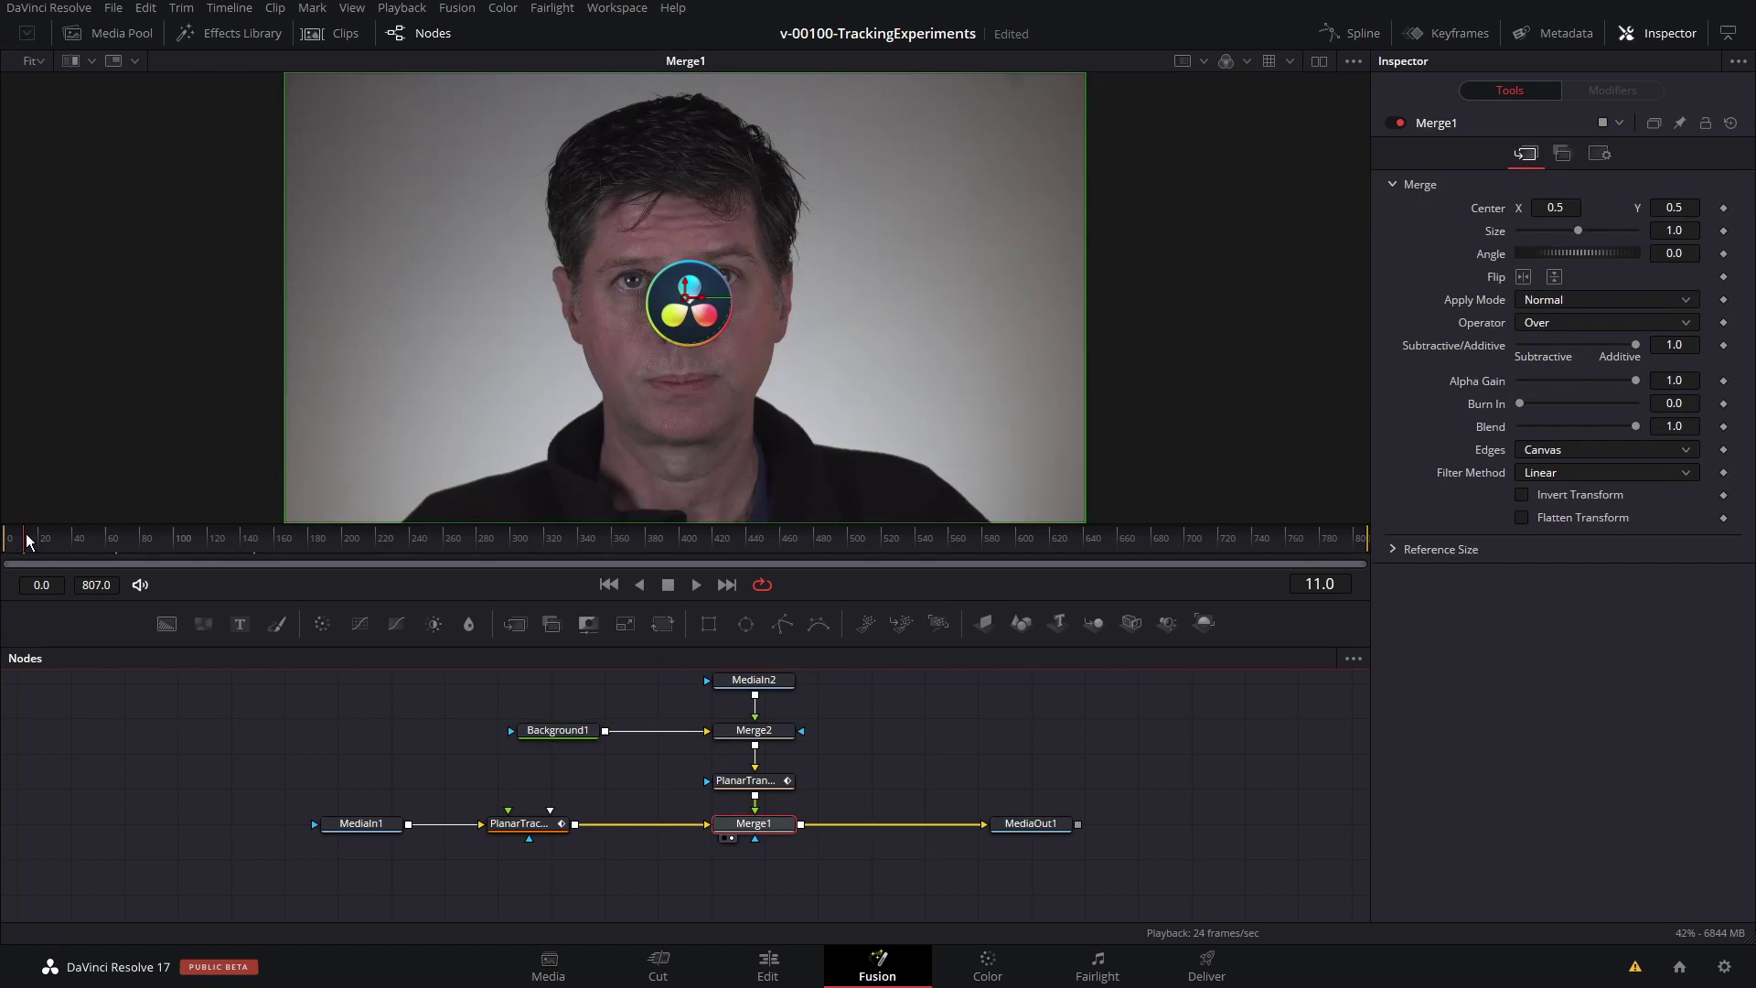
key("space")
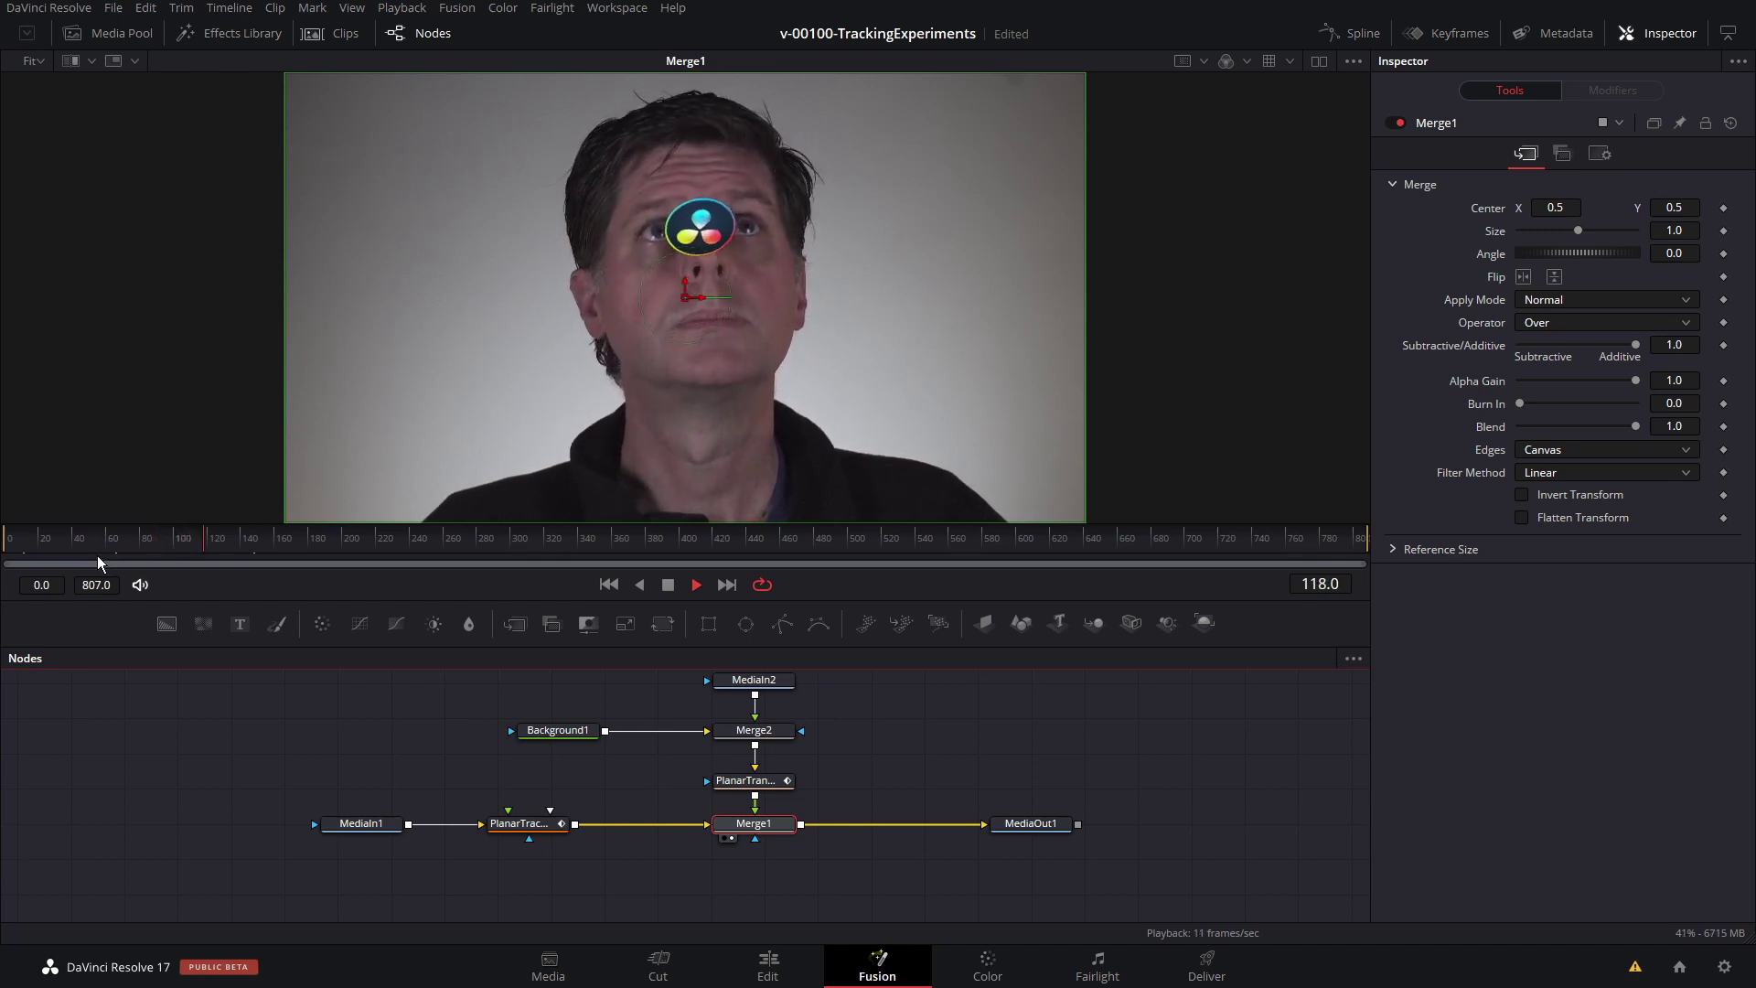
key("space")
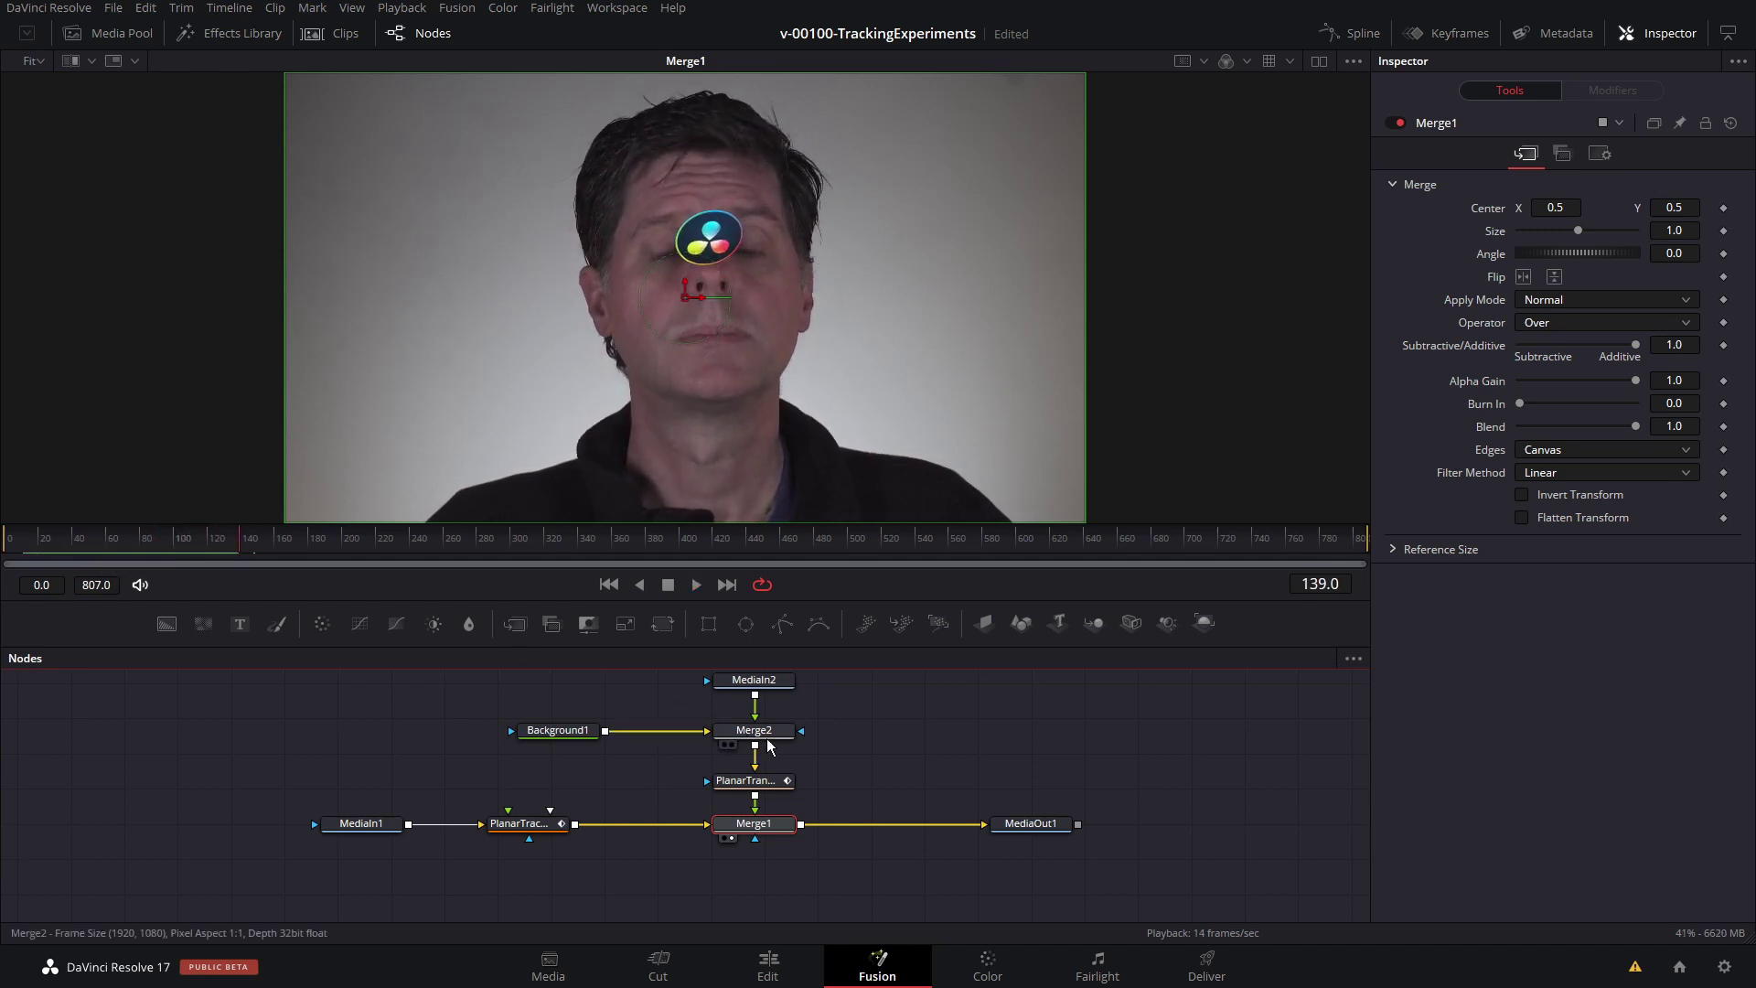
Step: Move the logo up onto the forehead by setting Merge2's Center to about X 0.491, Y 0.687
scroll(776, 779, "up", 1)
left_click(772, 764)
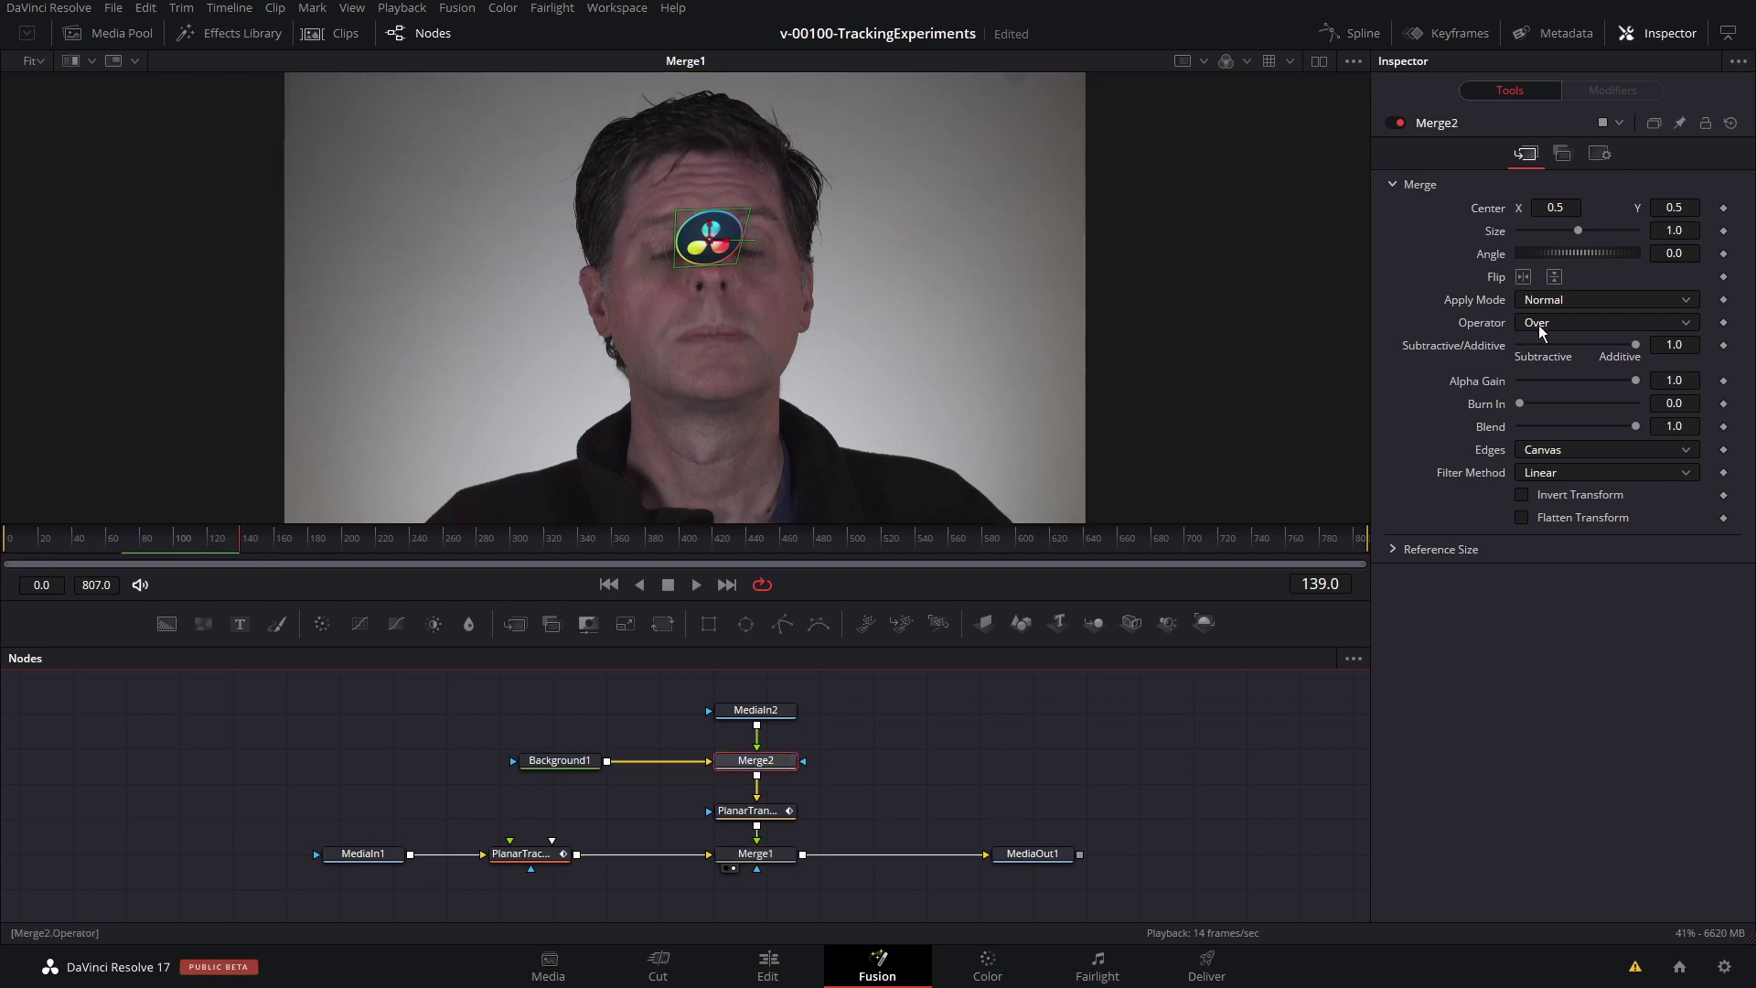
left_click_drag(1670, 207, 1747, 207)
left_click_drag(715, 199, 716, 186)
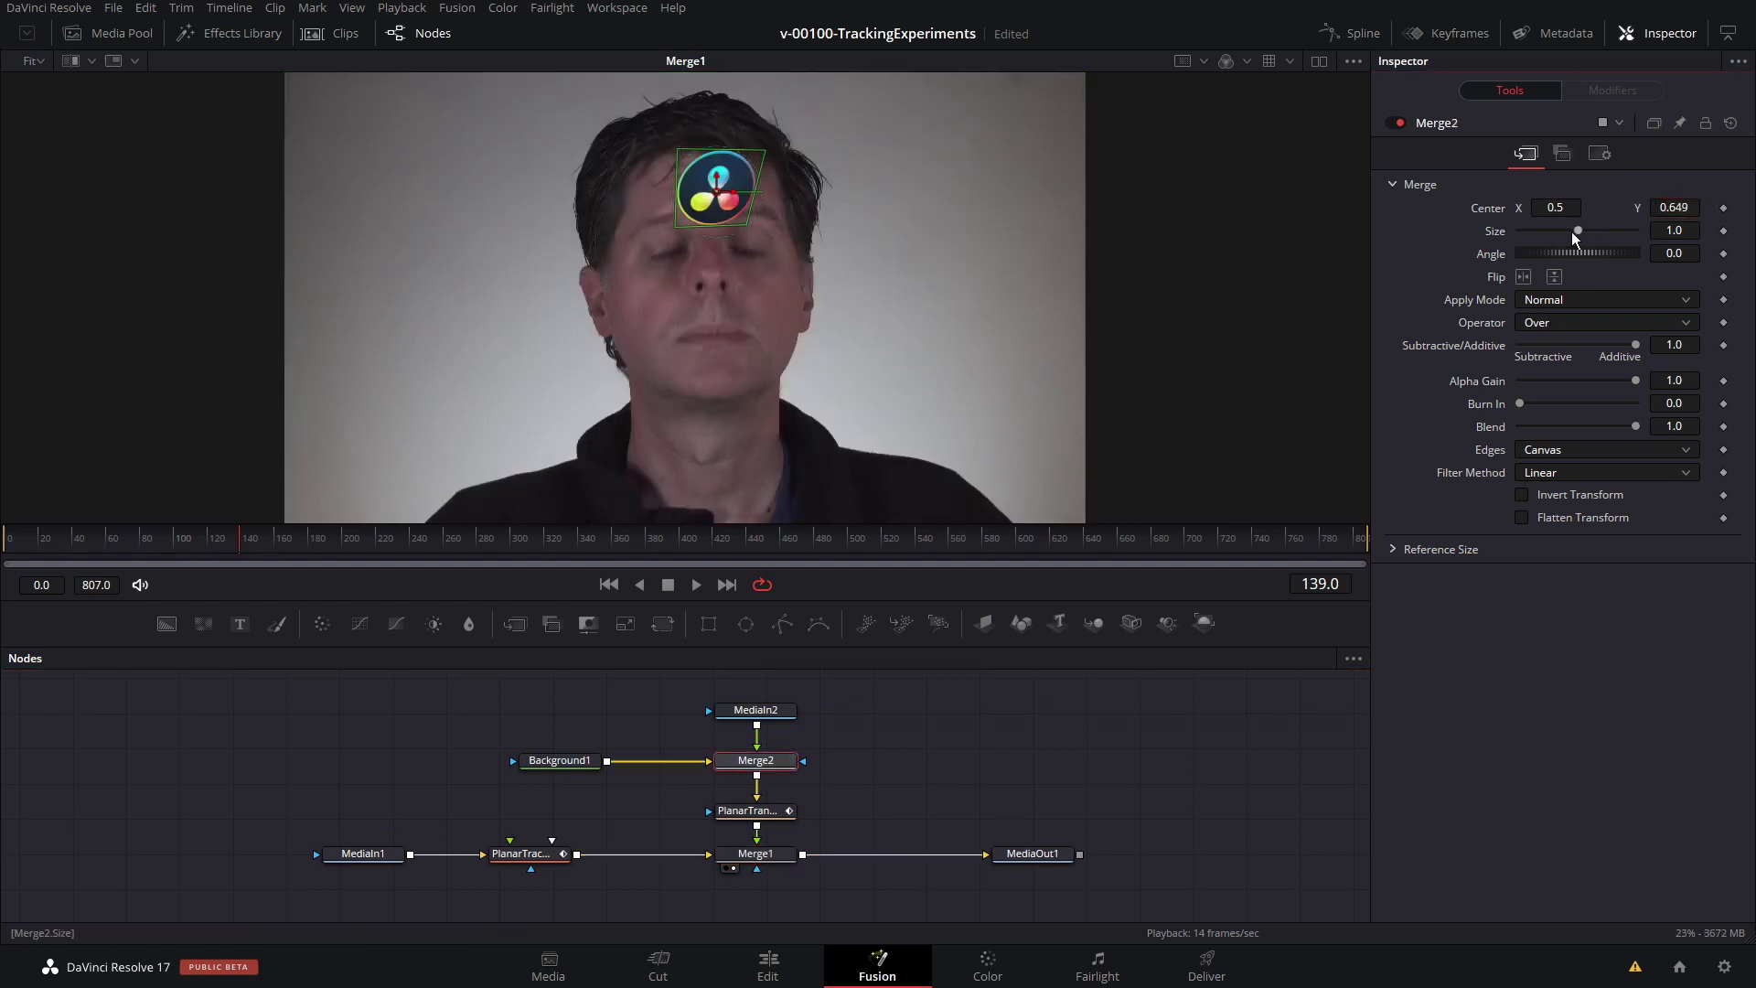
Step: Play and scrub through the clip from the first frame to check how the repositioned logo follows the forehead
left_click(6, 542)
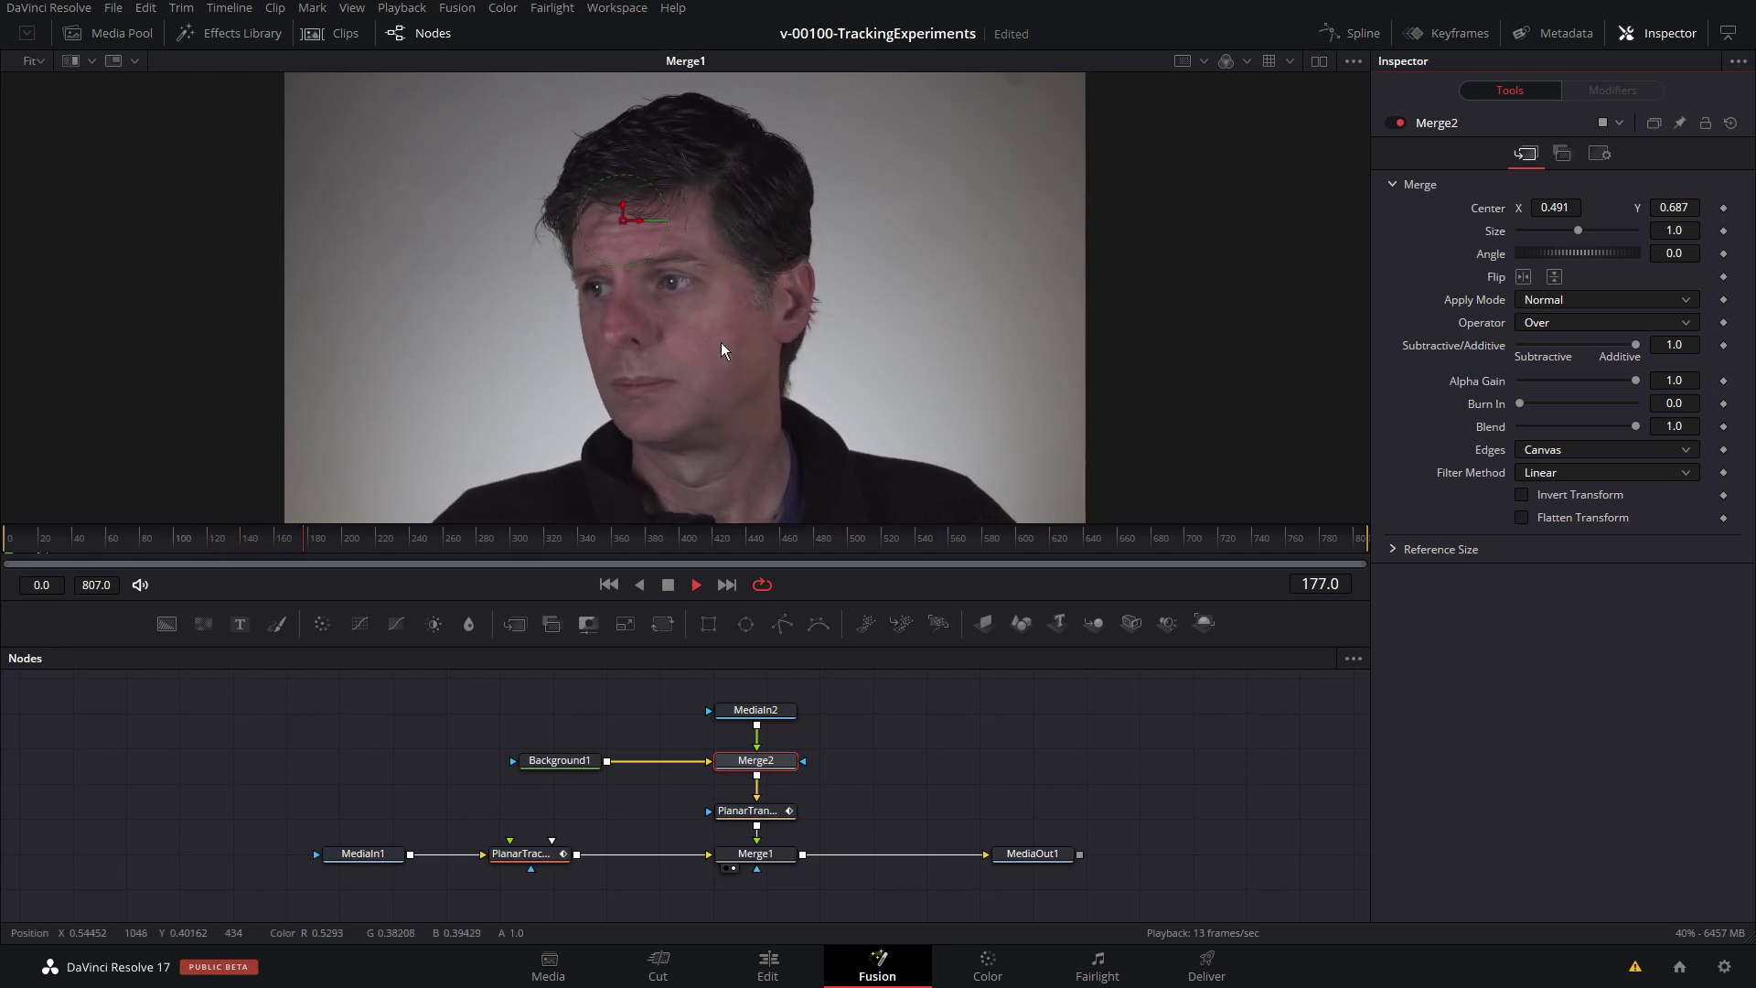
left_click(461, 539)
key("space")
left_click_drag(502, 544, 550, 538)
key("space")
left_click_drag(309, 541, 190, 545)
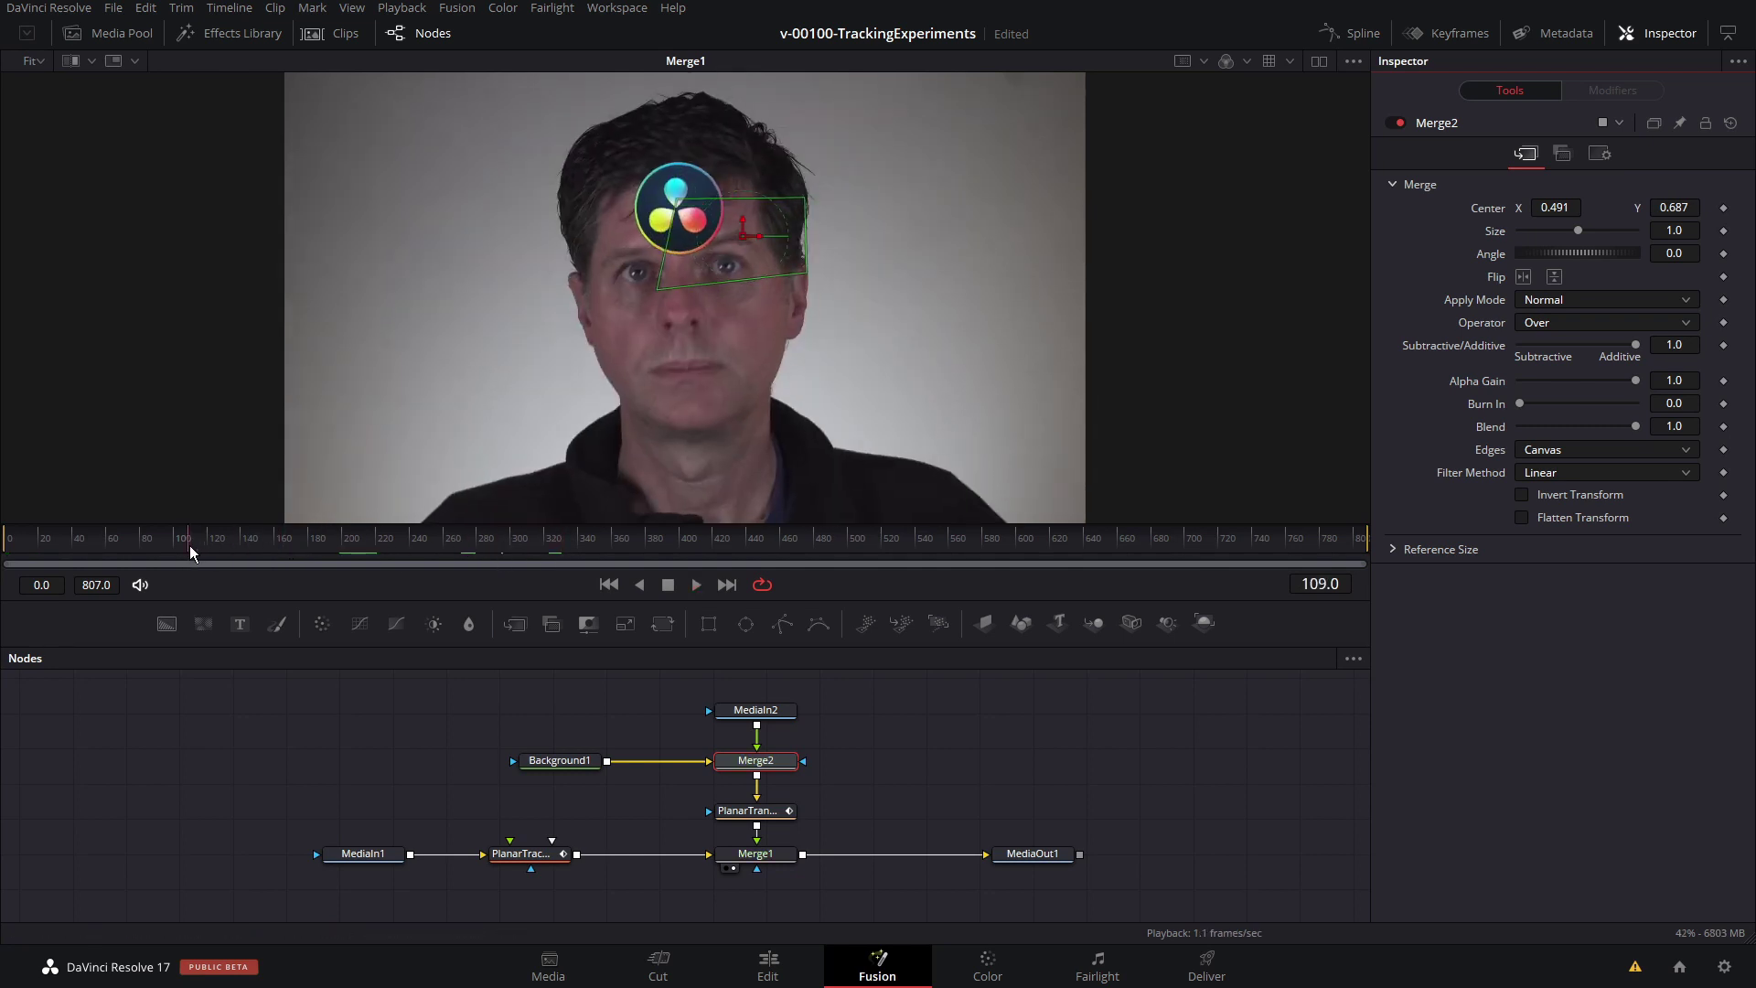
Step: Check PlanarTracker1's Motion Type options, then delete the Planar Transform between Merge2 and Merge1
left_click(549, 851)
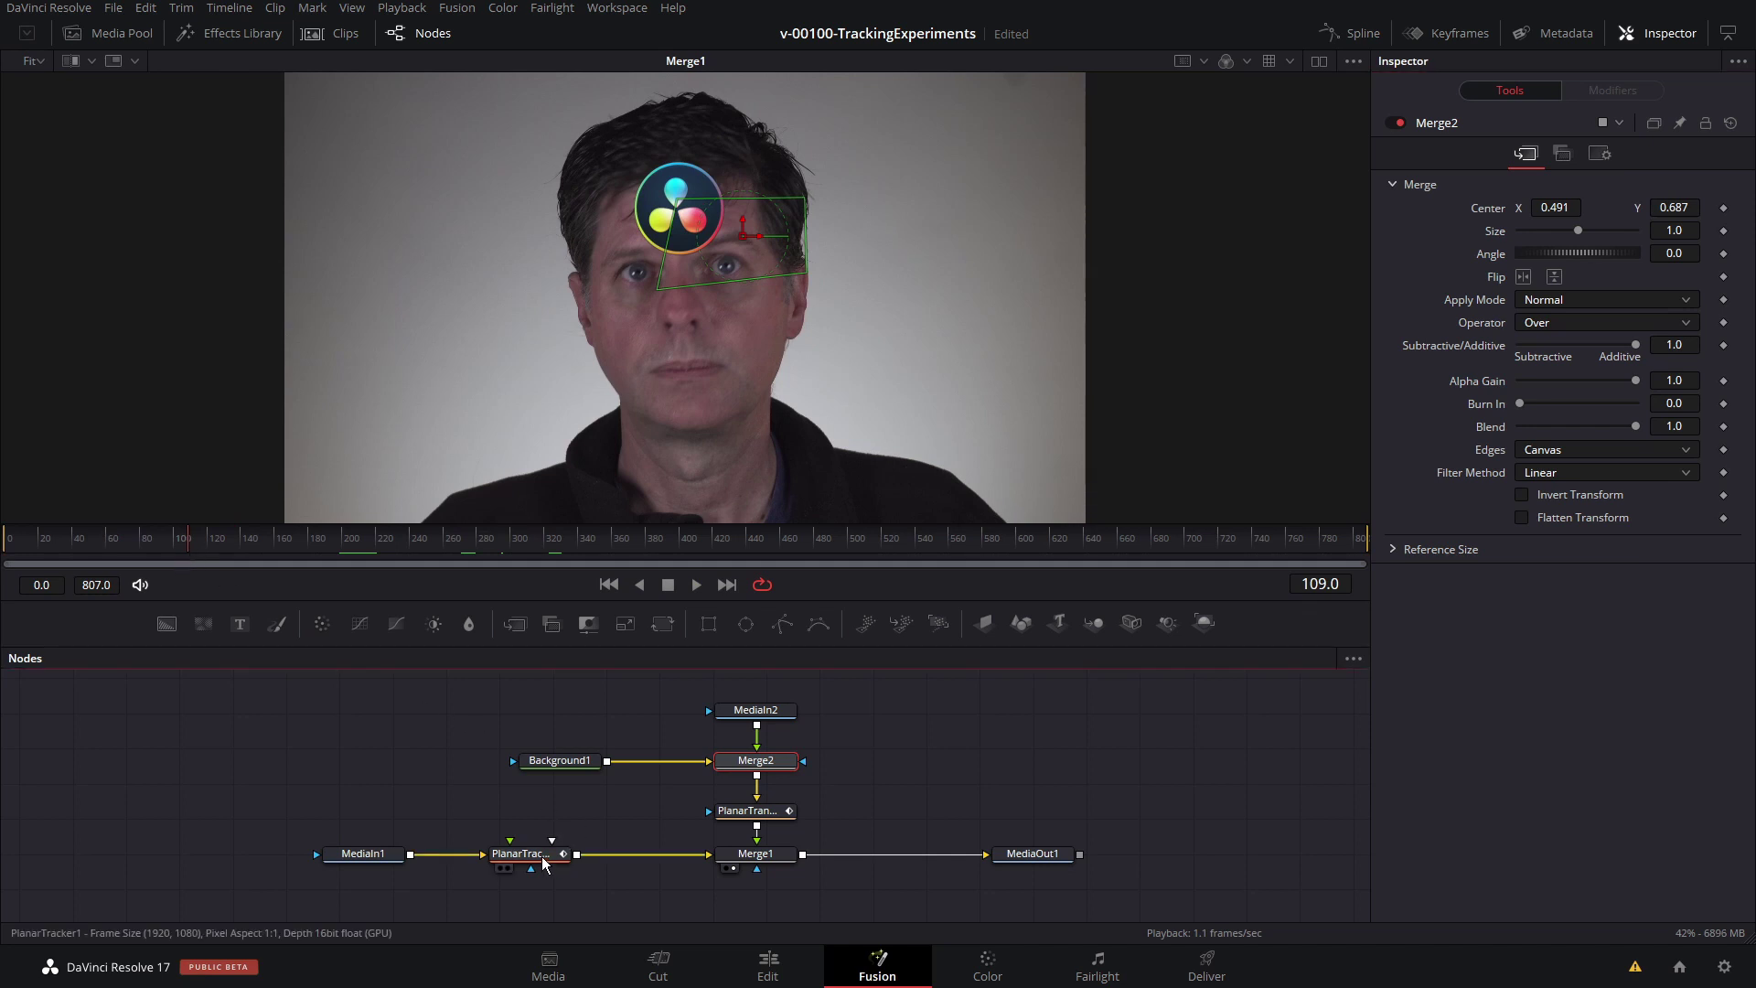
left_click(1575, 293)
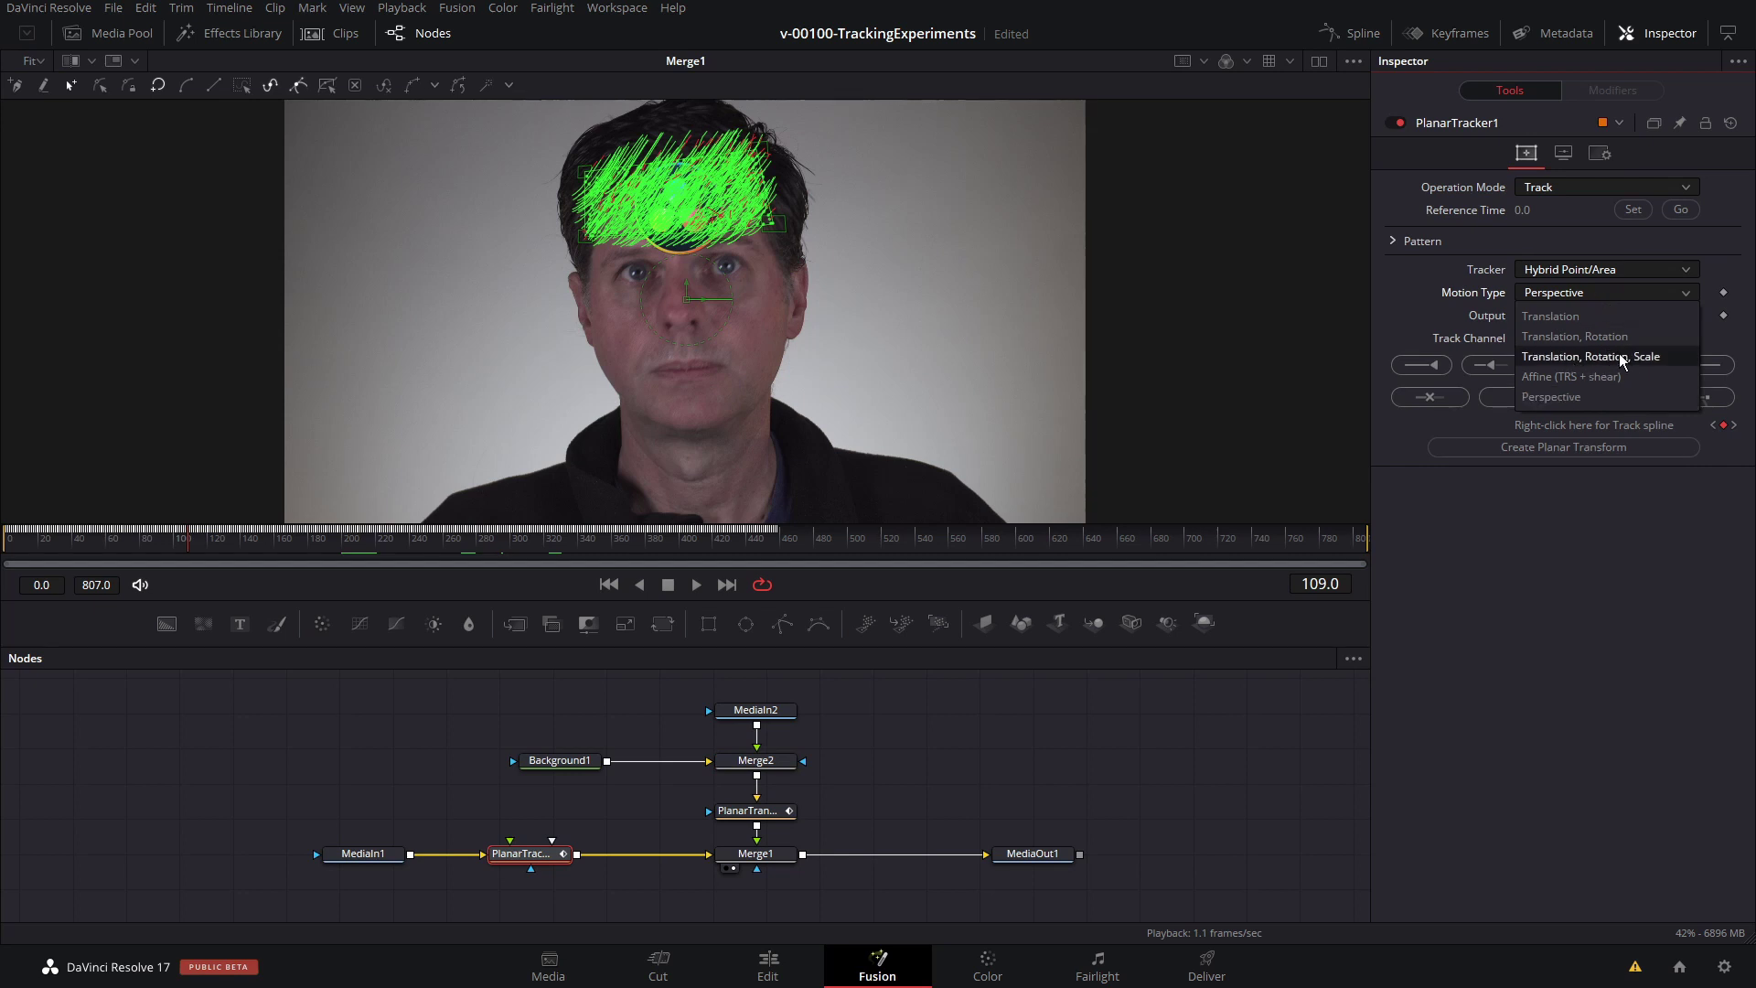
left_click(963, 764)
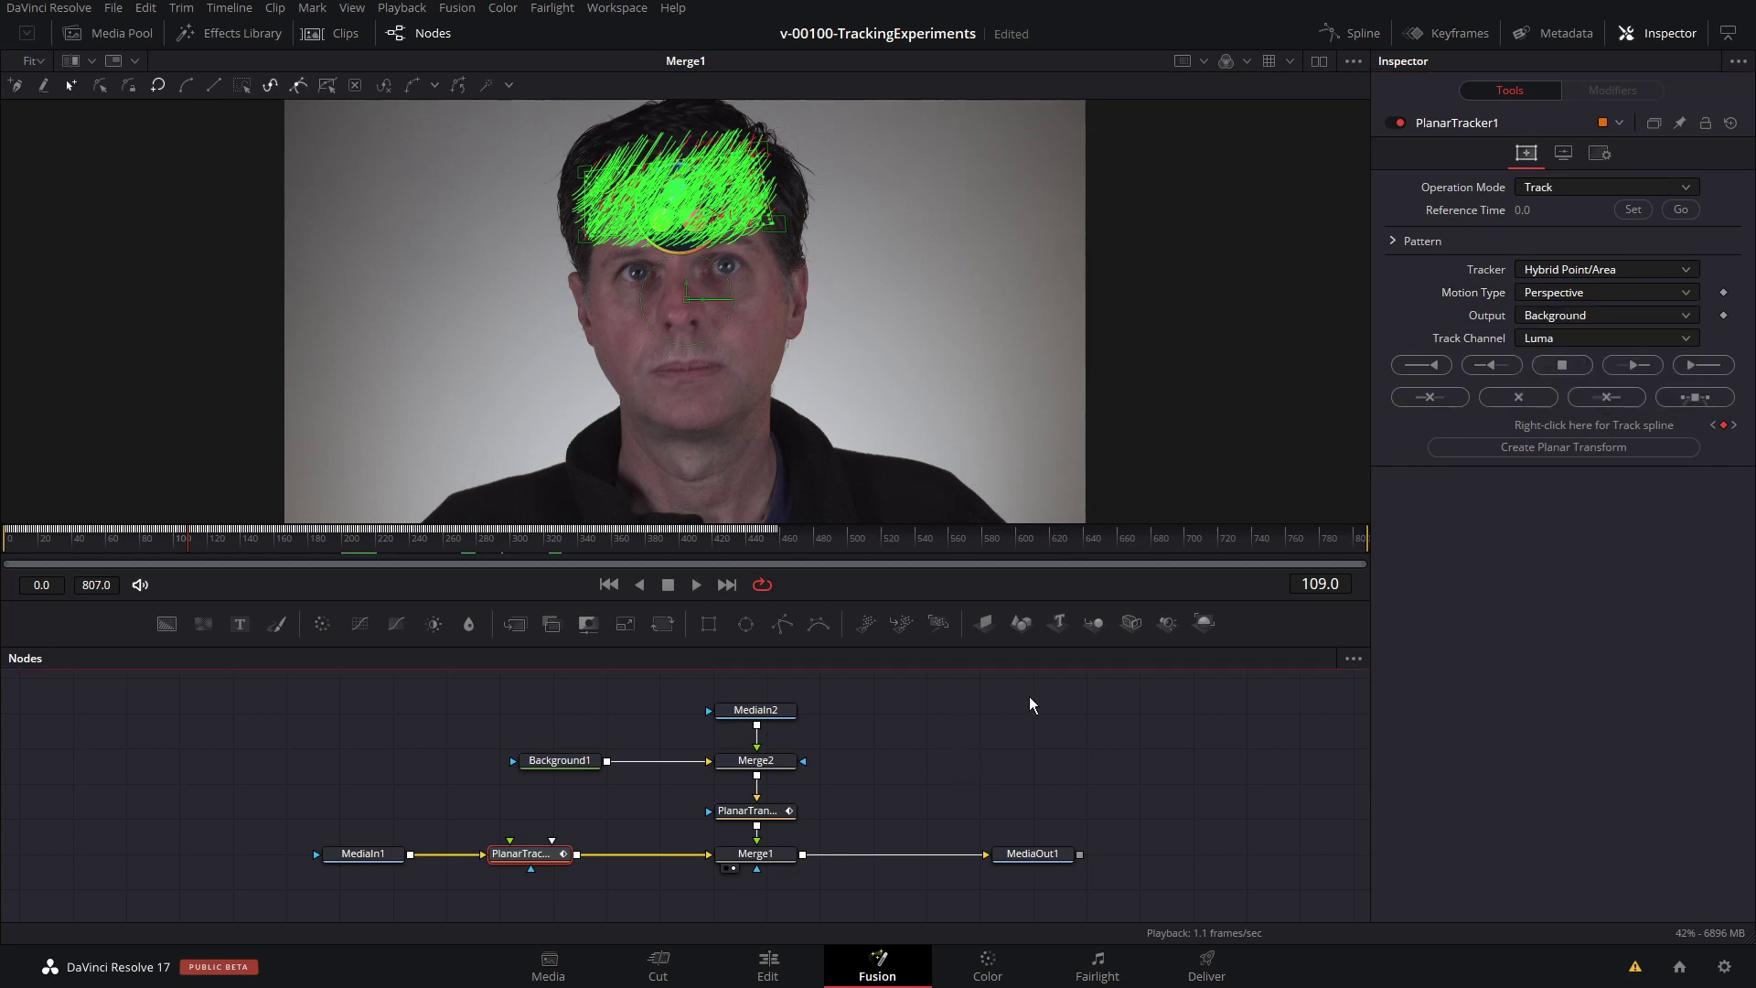
left_click_drag(552, 858, 525, 853)
left_click(748, 813)
key("Delete")
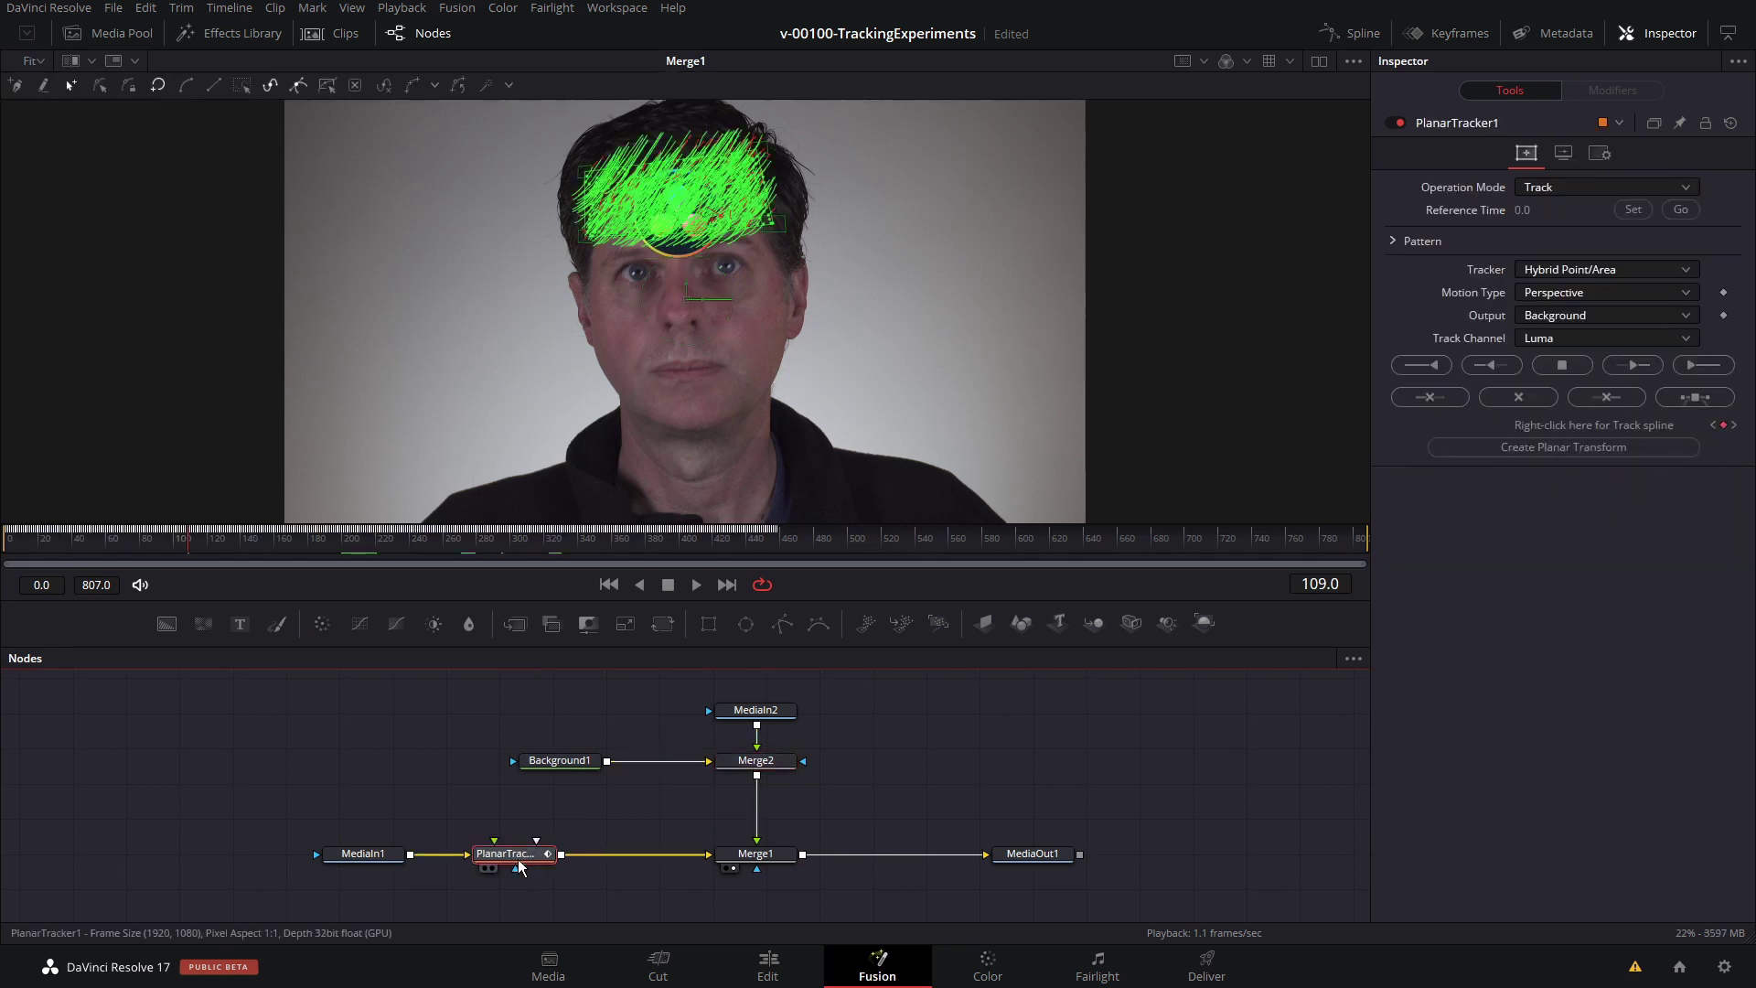
Step: Set PlanarTracker1's Motion Type to Translation, Rotation, Scale and retrack the forehead from frame 0 to about frame 276
left_click_drag(31, 545, 3, 545)
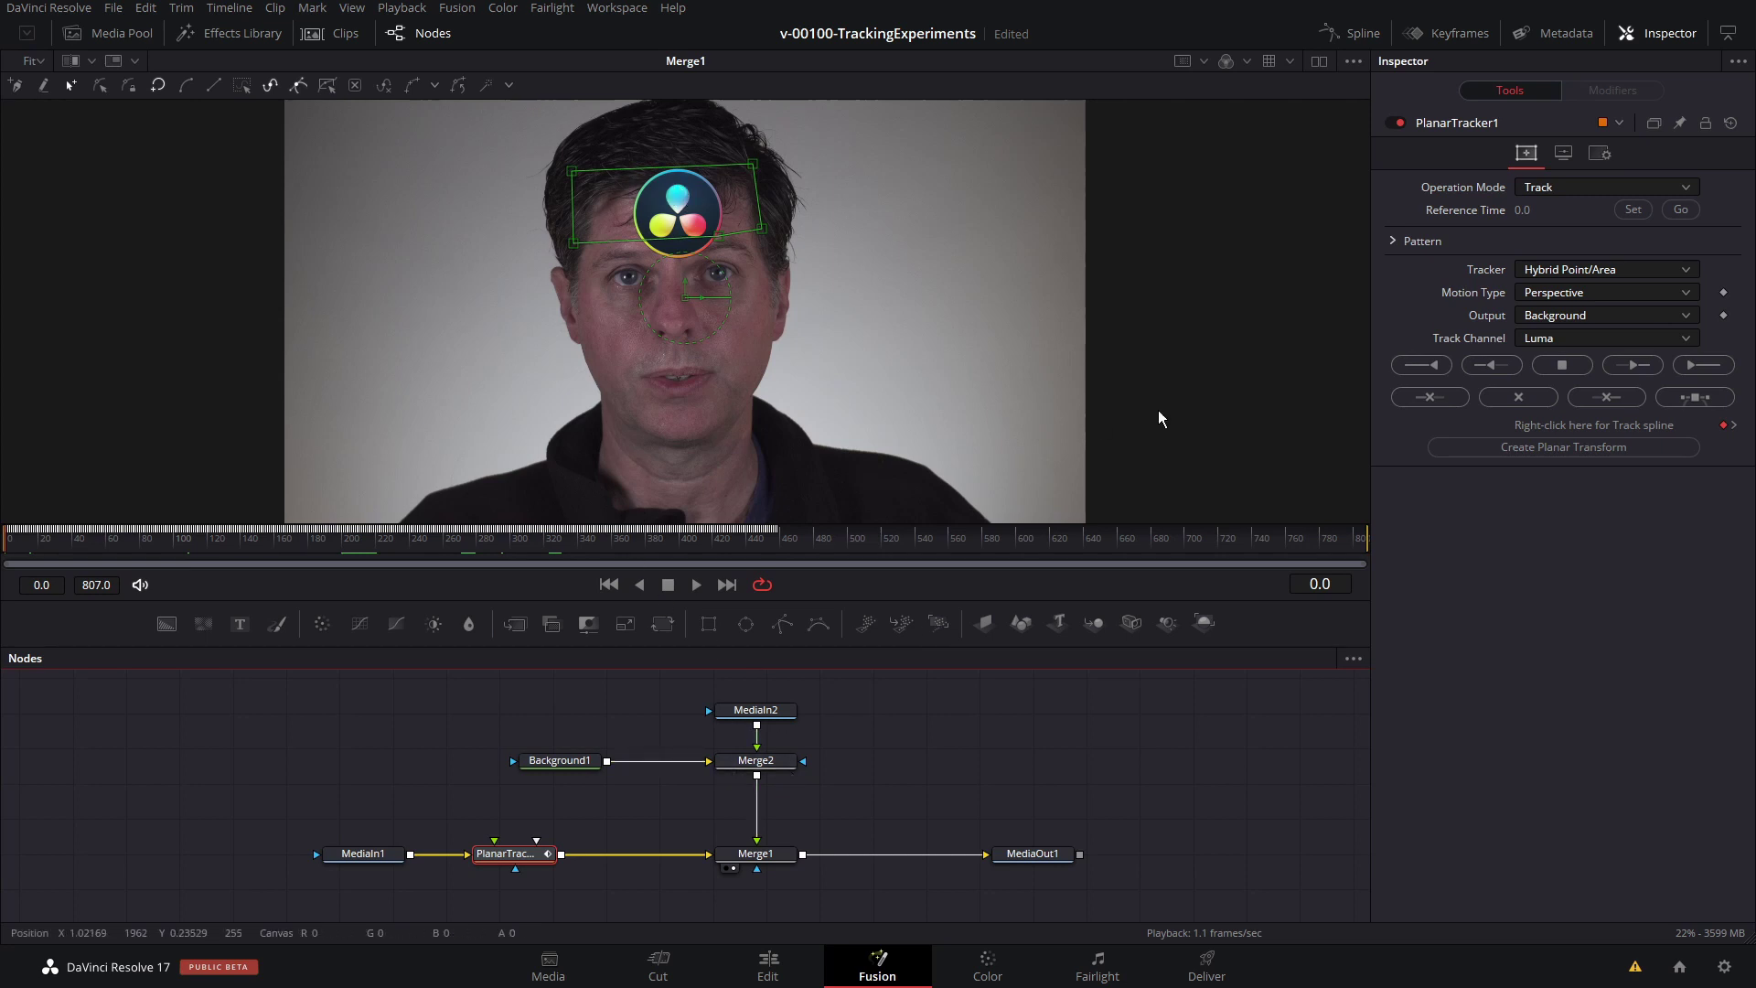
left_click(1593, 294)
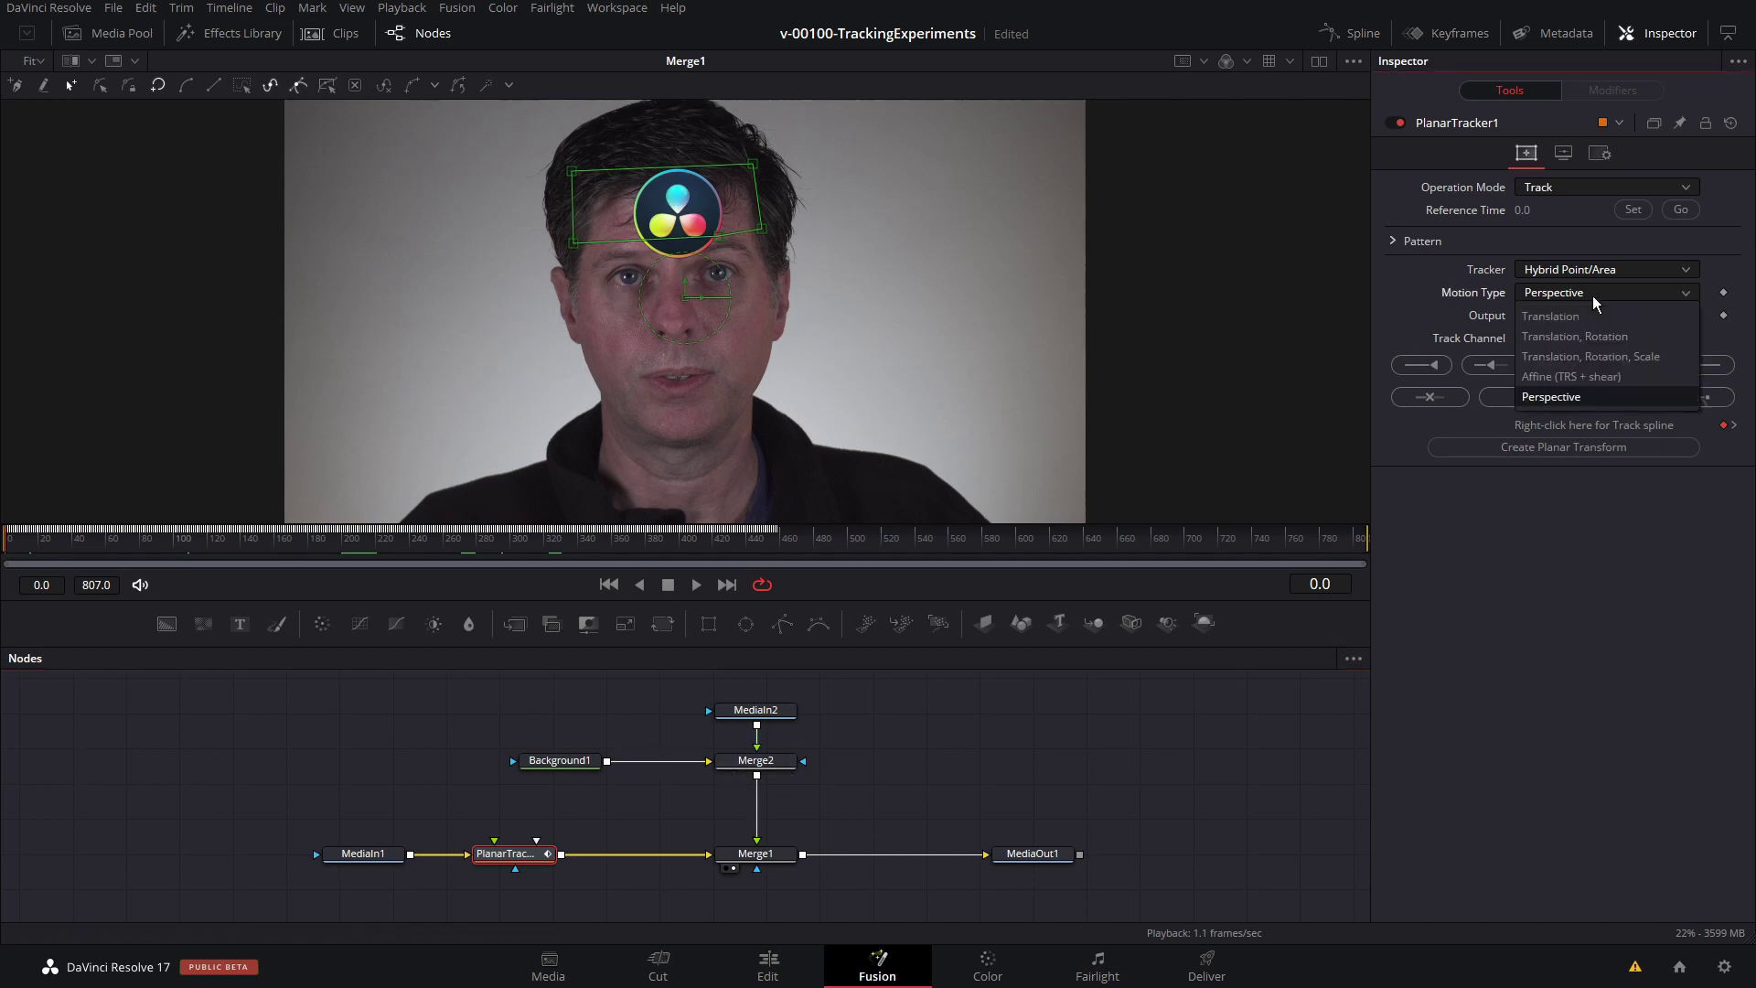
left_click(1612, 356)
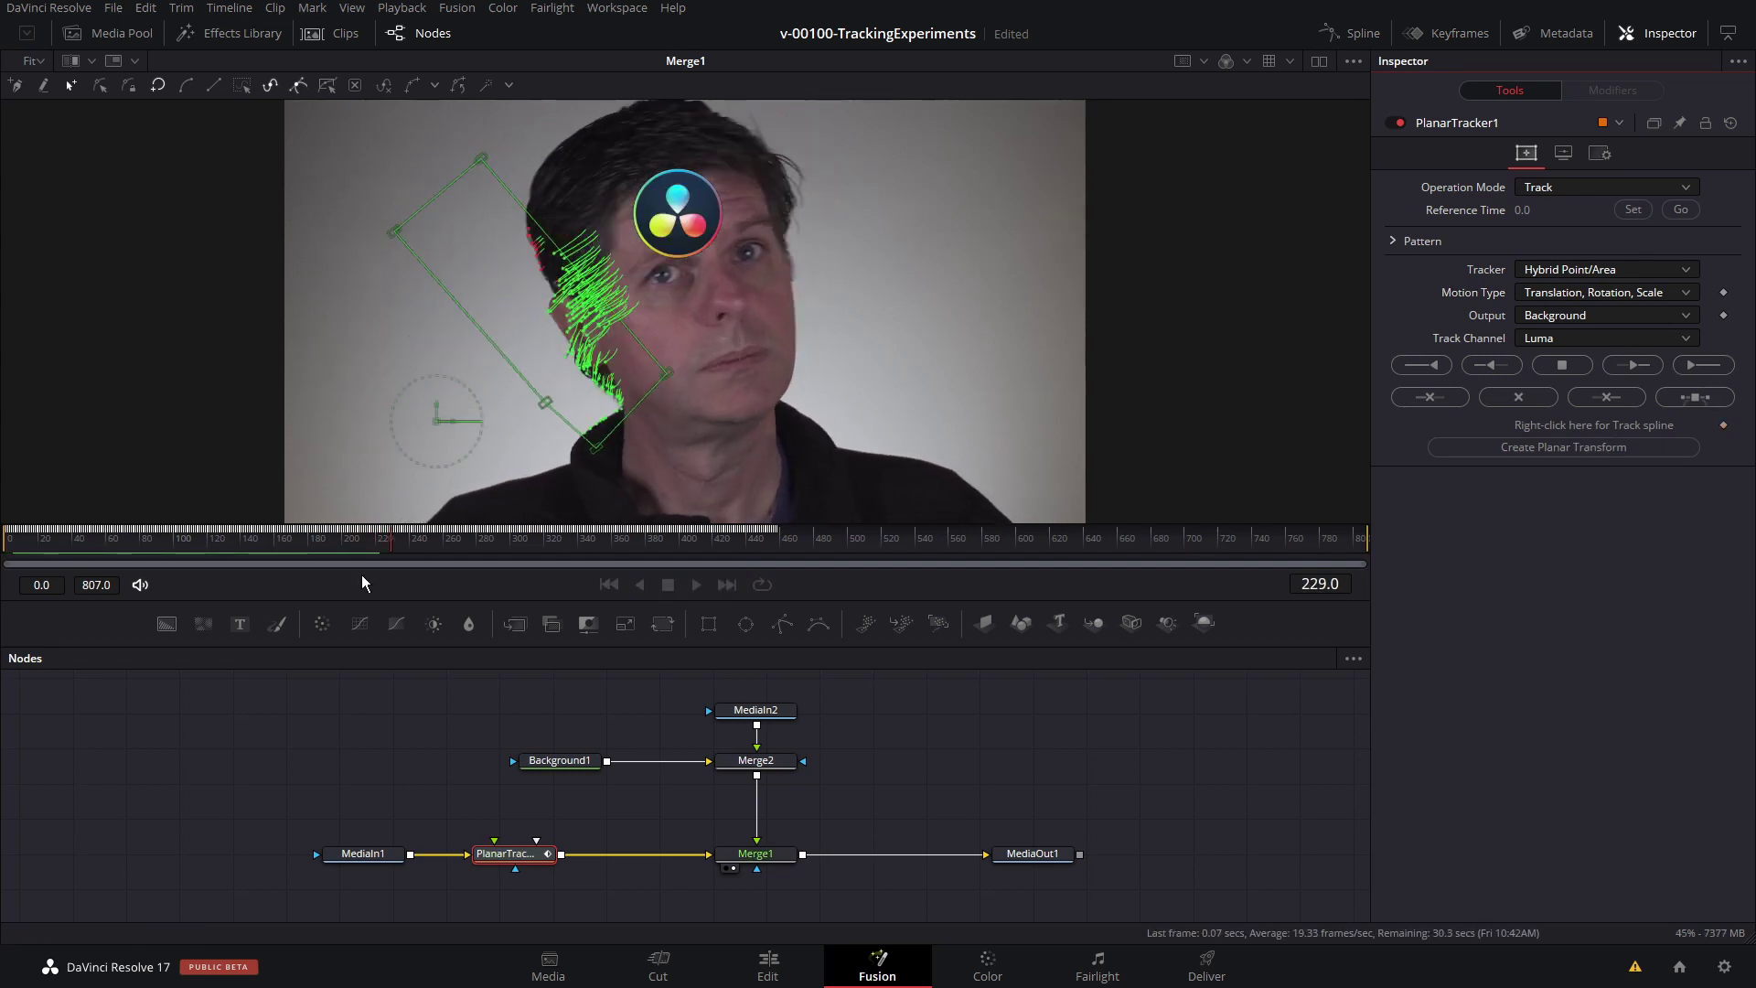
left_click(1569, 365)
Step: Create a new Planar Transform from PlanarTracker1, insert it between Merge2 and Merge1, and play the result
left_click(521, 854)
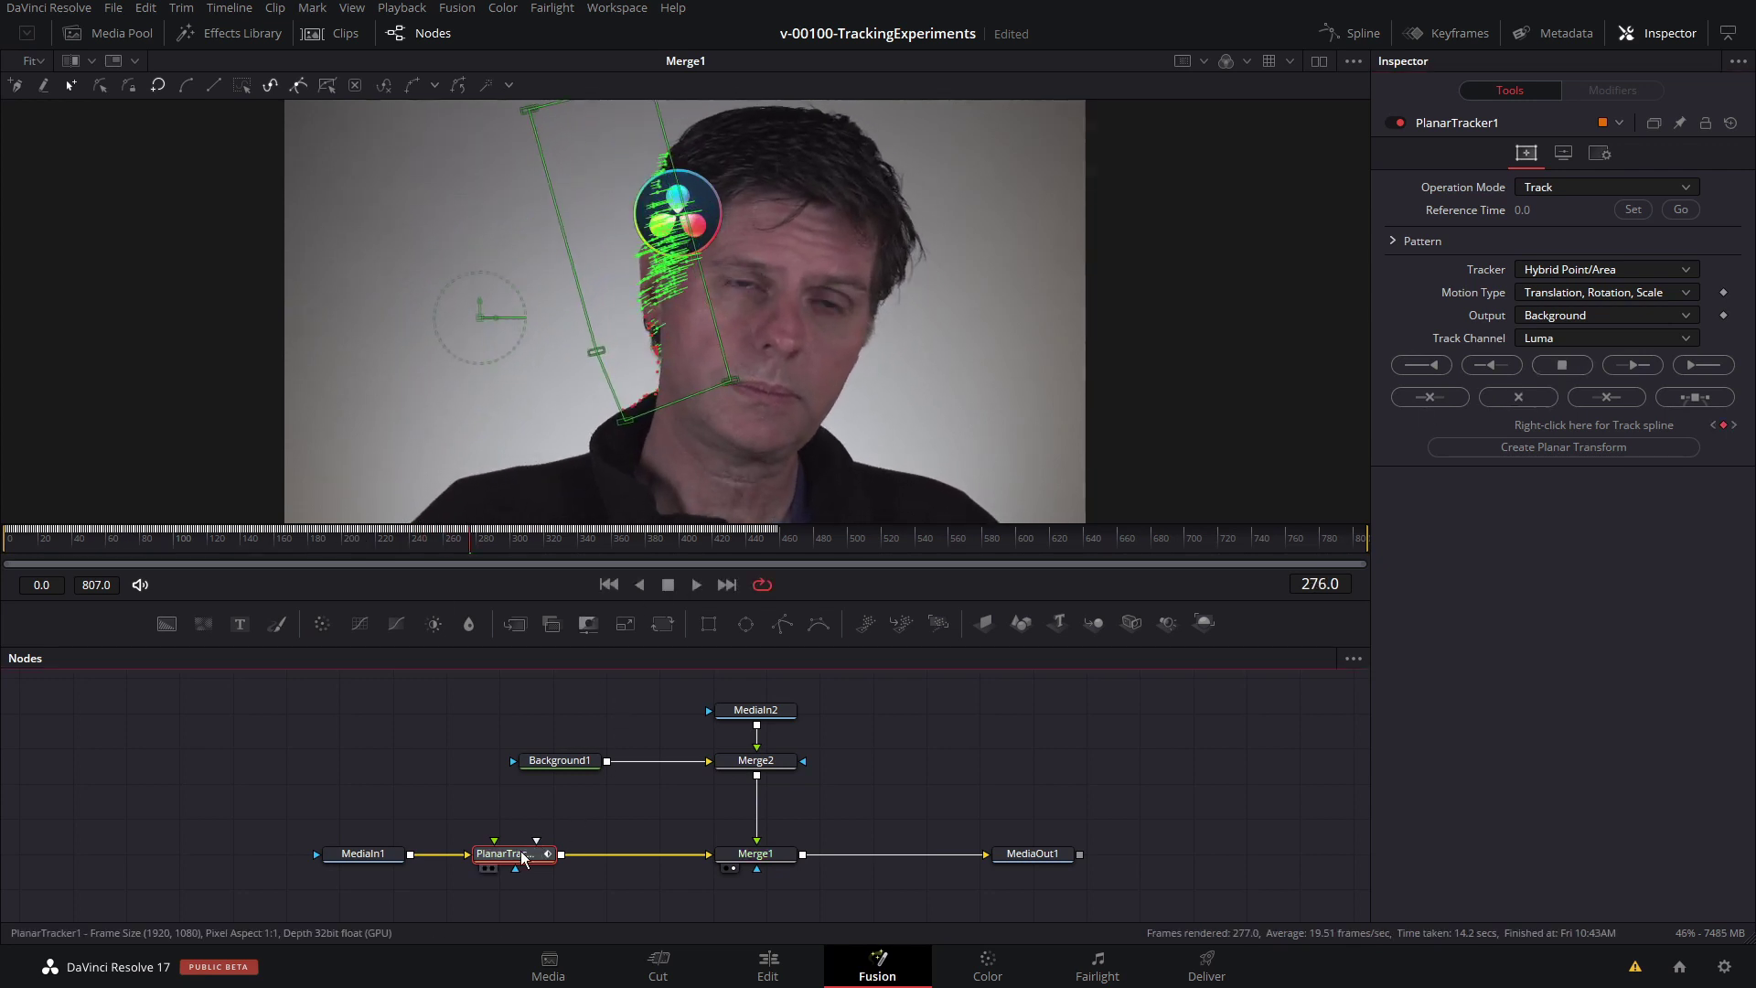
left_click(1555, 446)
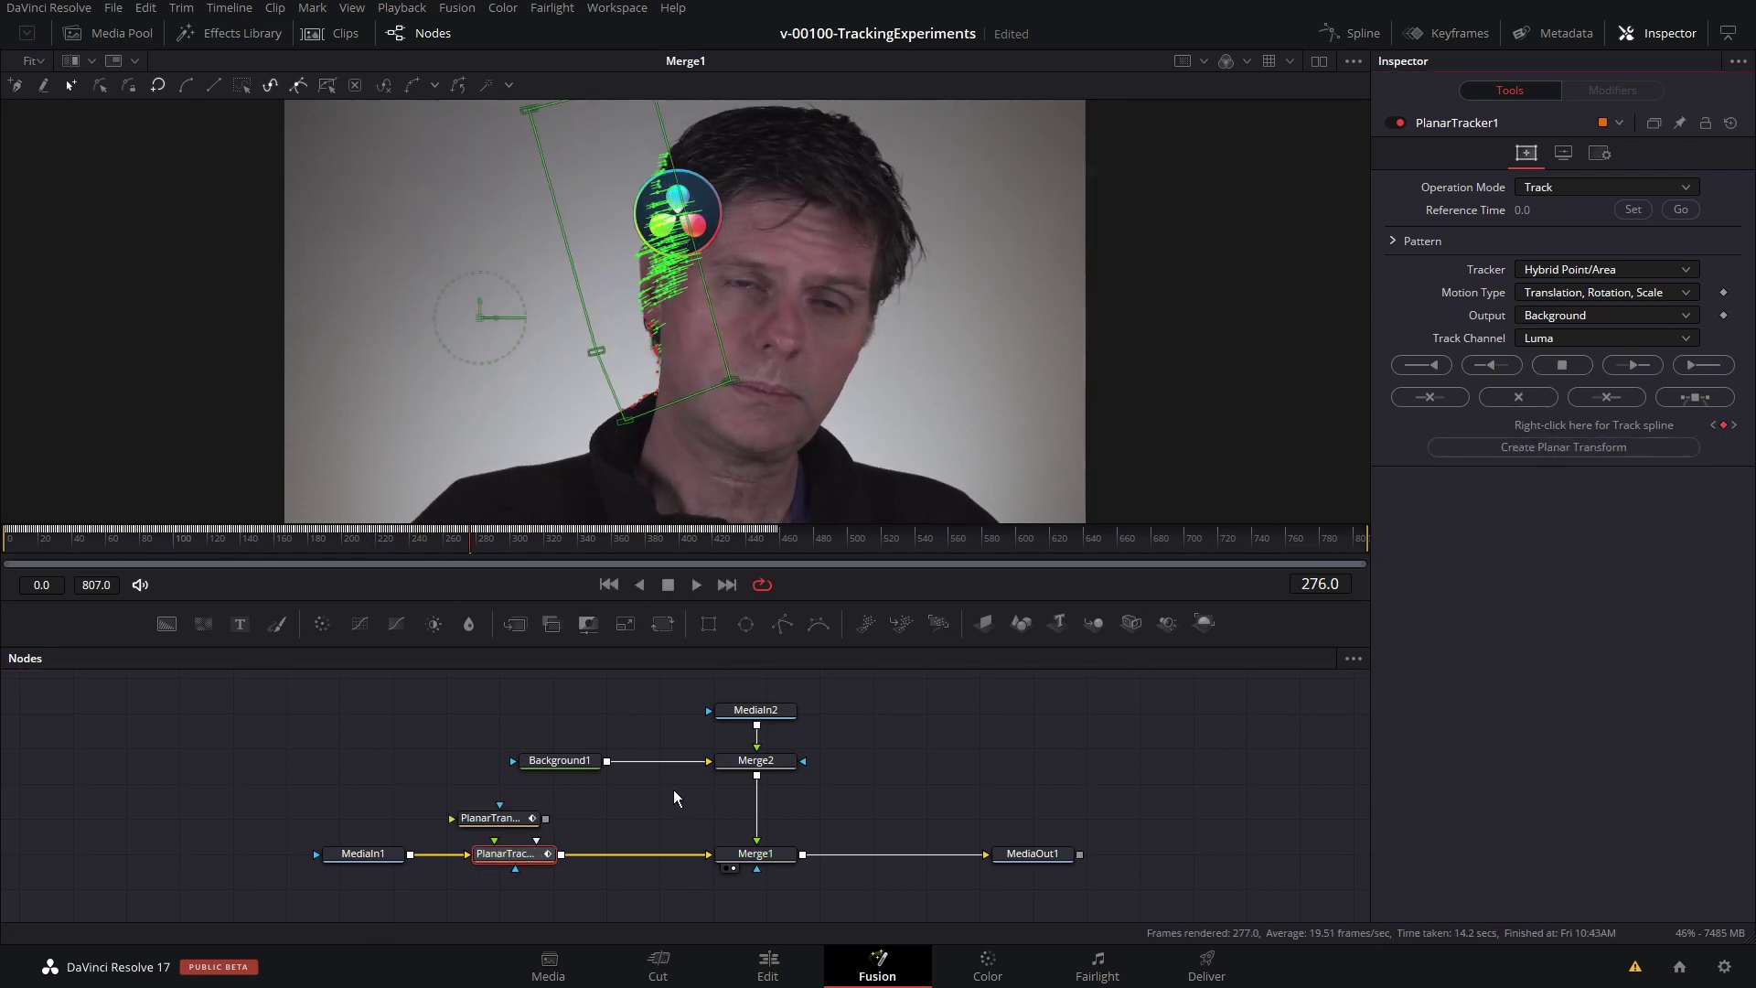
left_click_drag(497, 830, 755, 815)
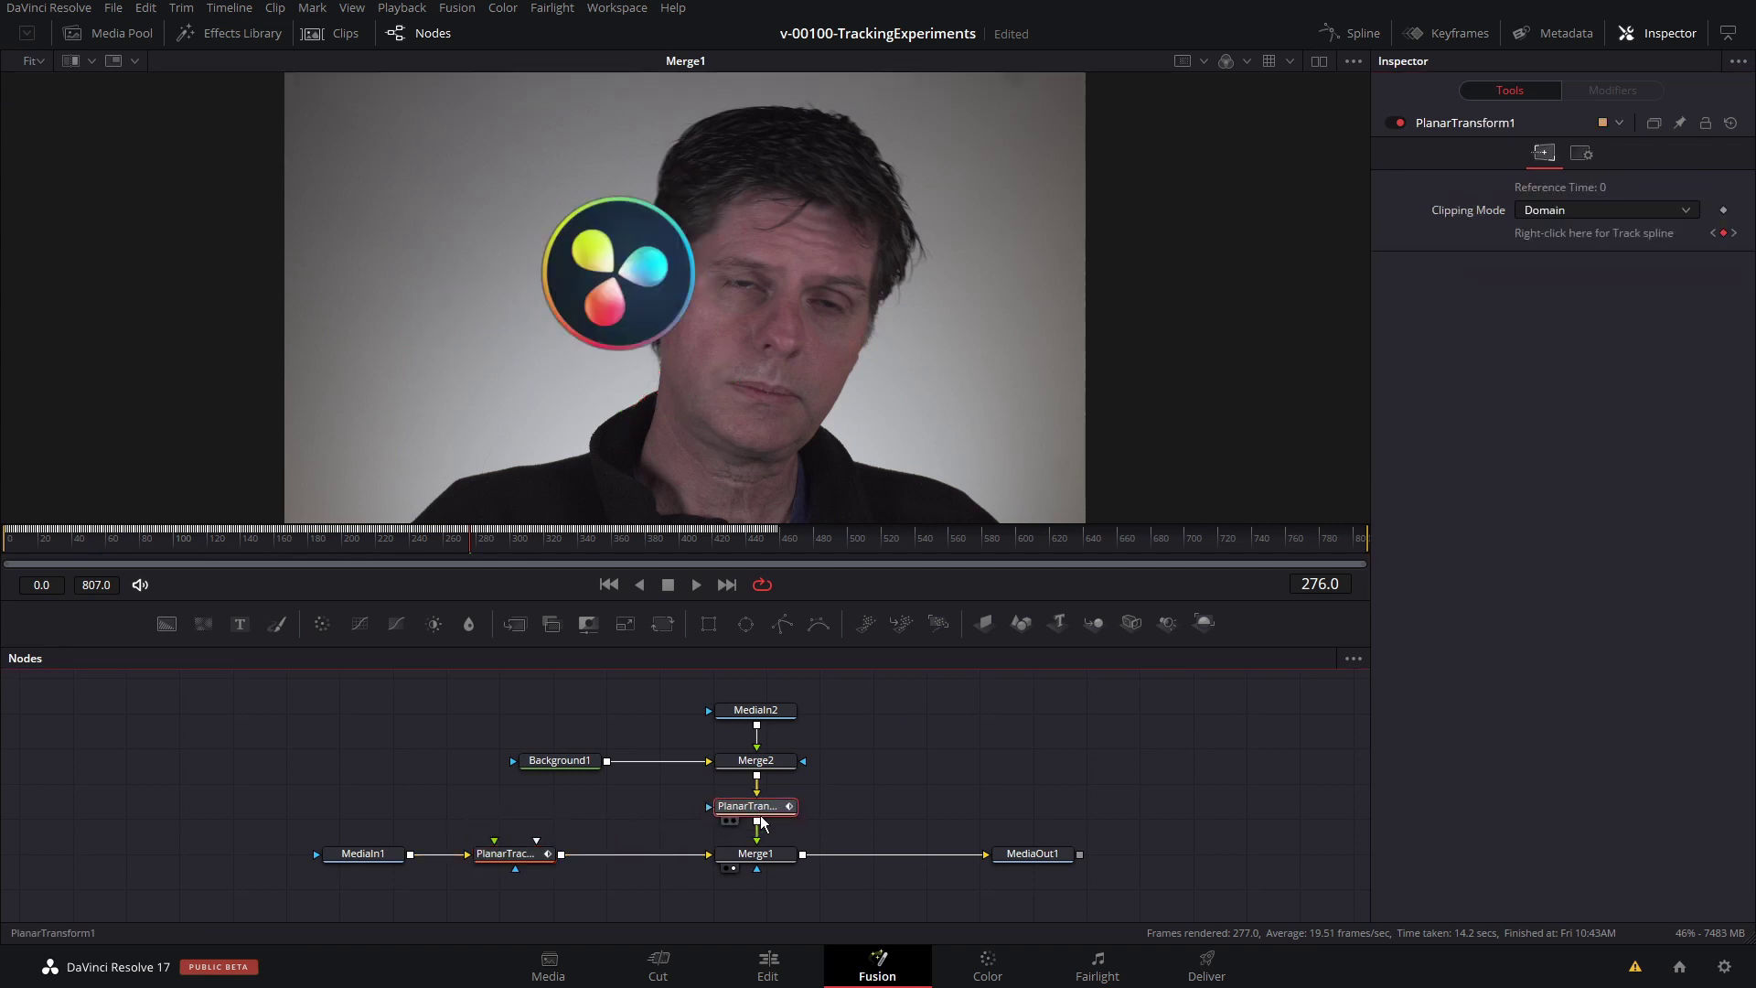
key("space")
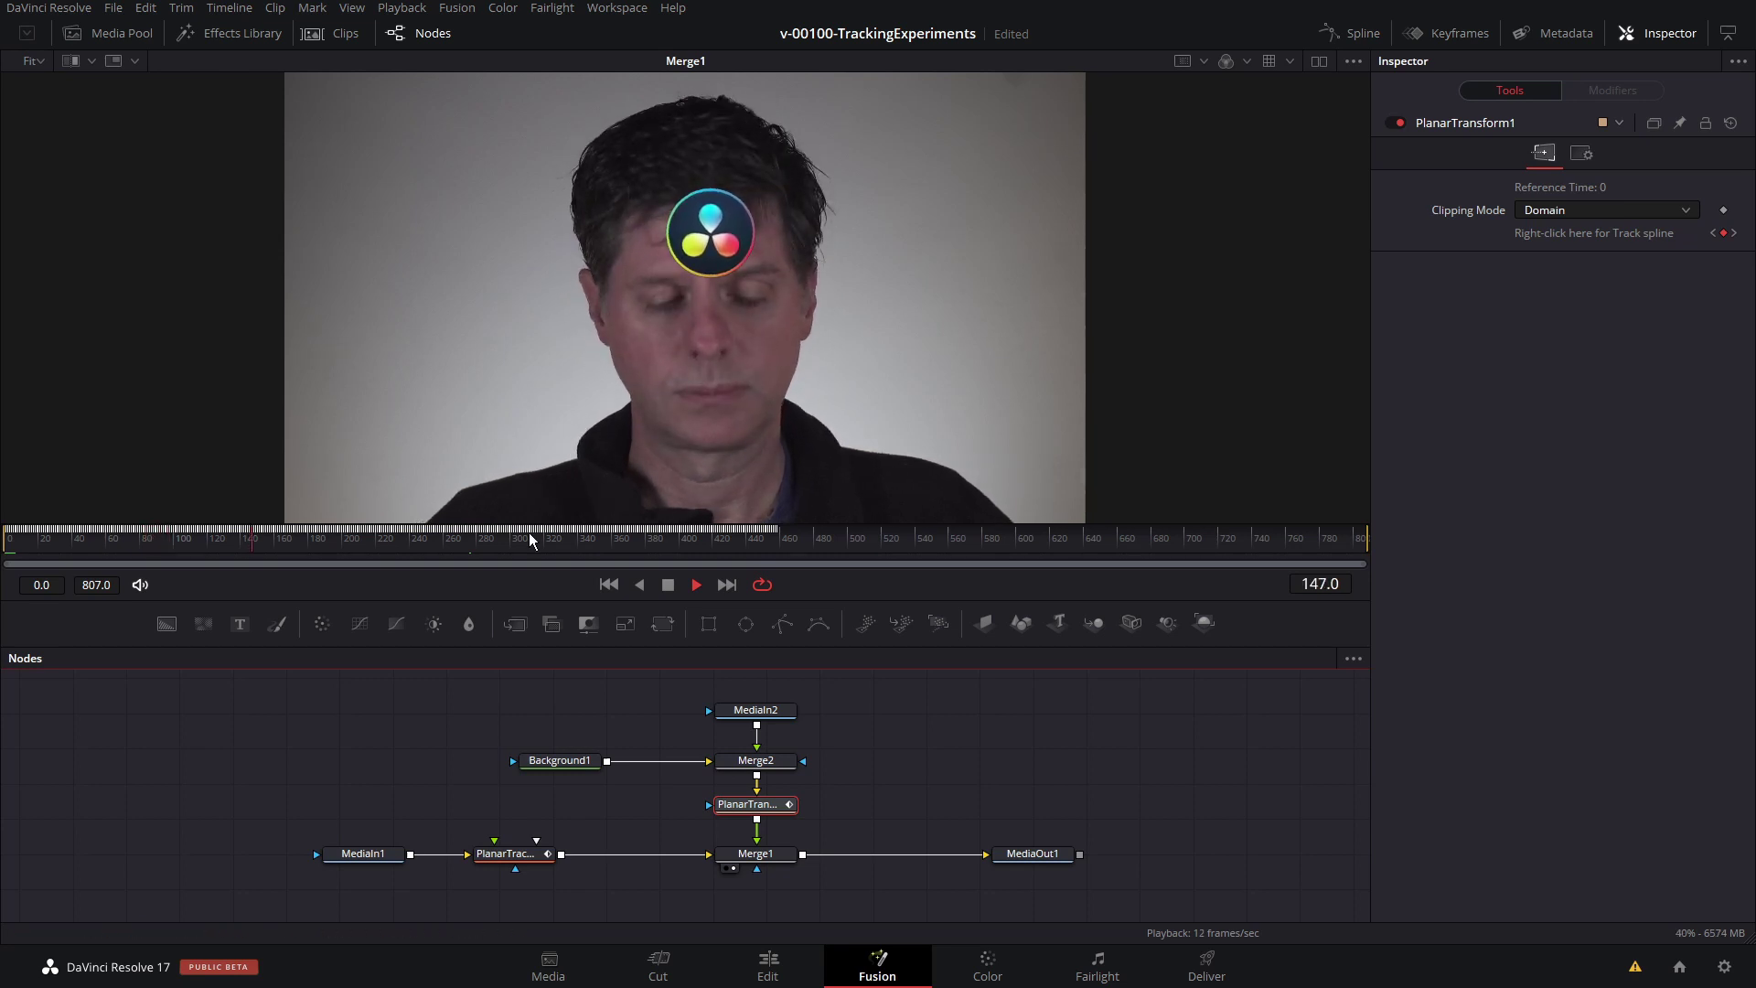
key("space")
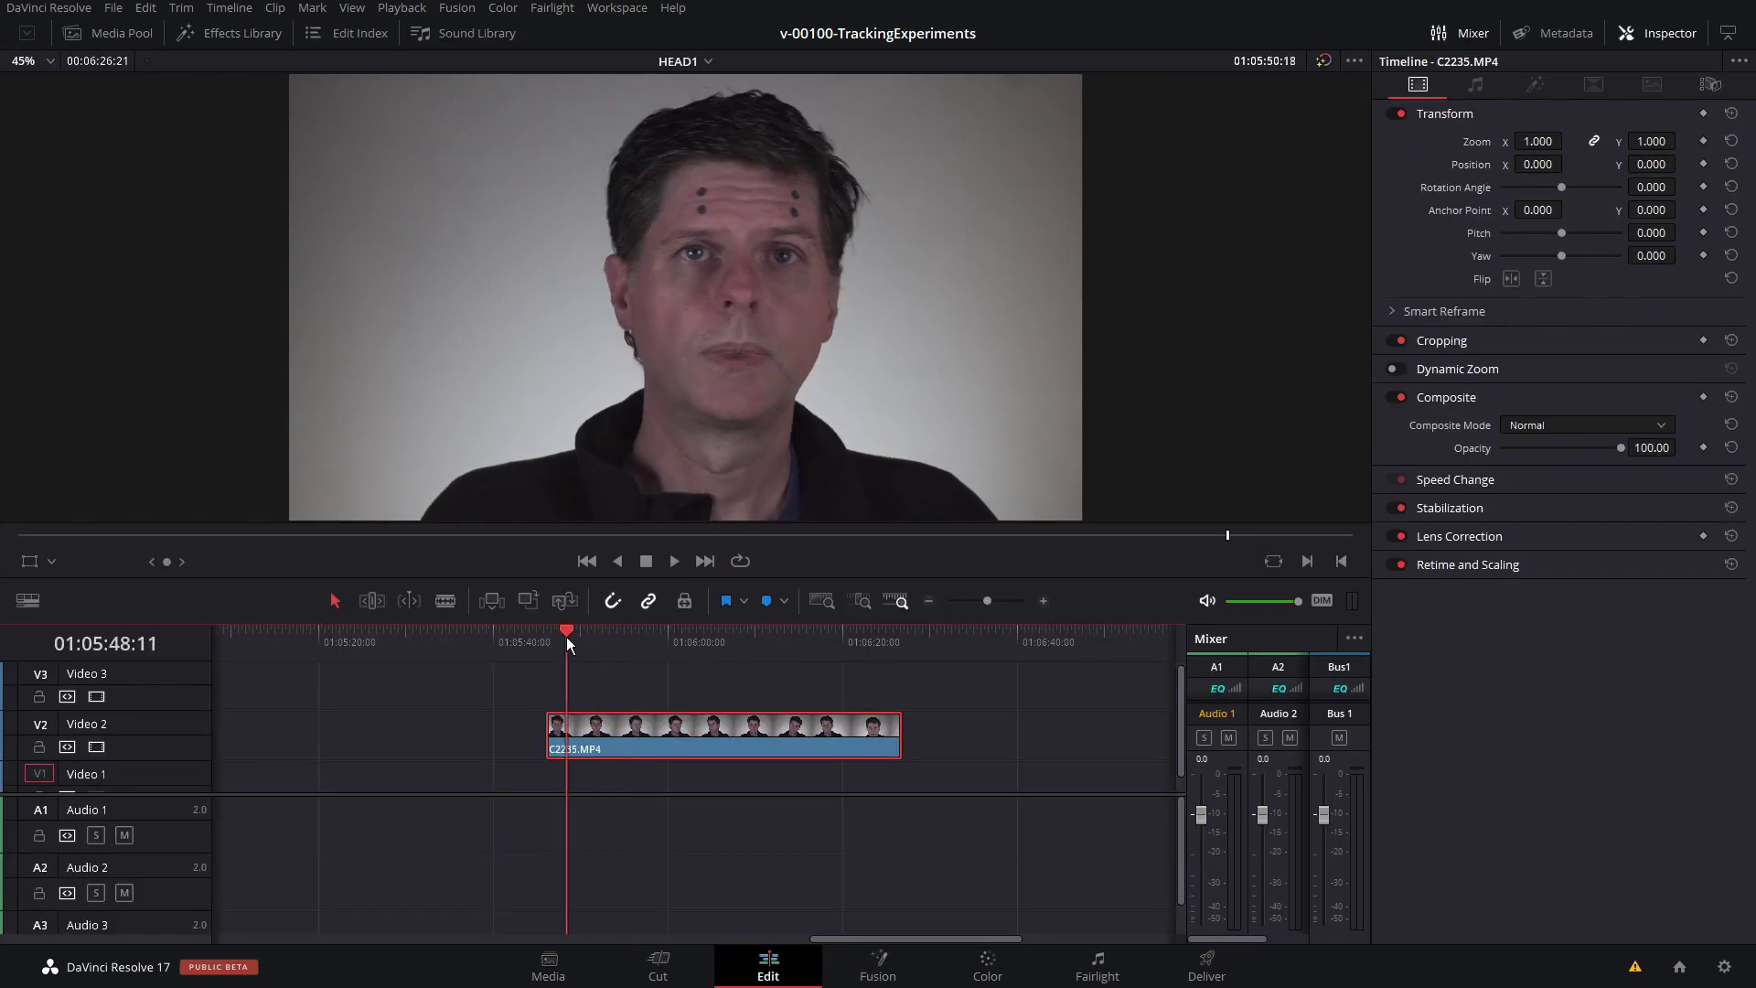
Step: Preview C2235.MP4 with the forehead marker dots on the Edit page, convert it to a Fusion clip, and open it in Fusion
left_click_drag(567, 637, 562, 638)
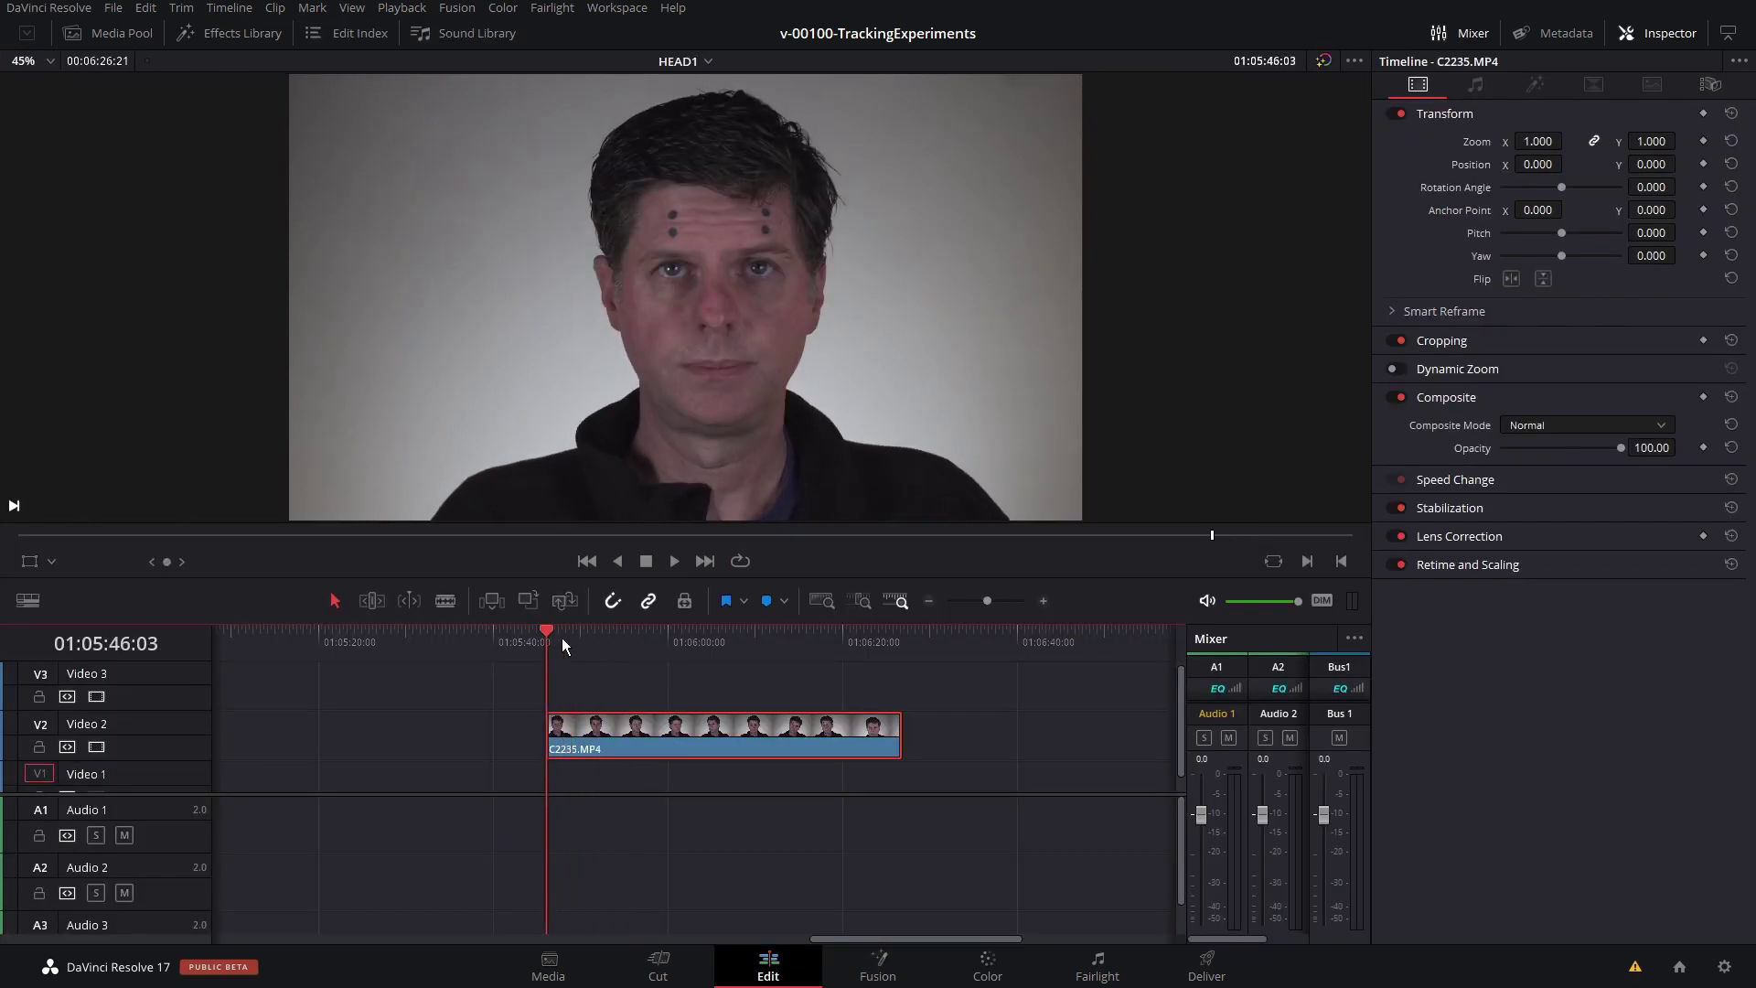
left_click(657, 640)
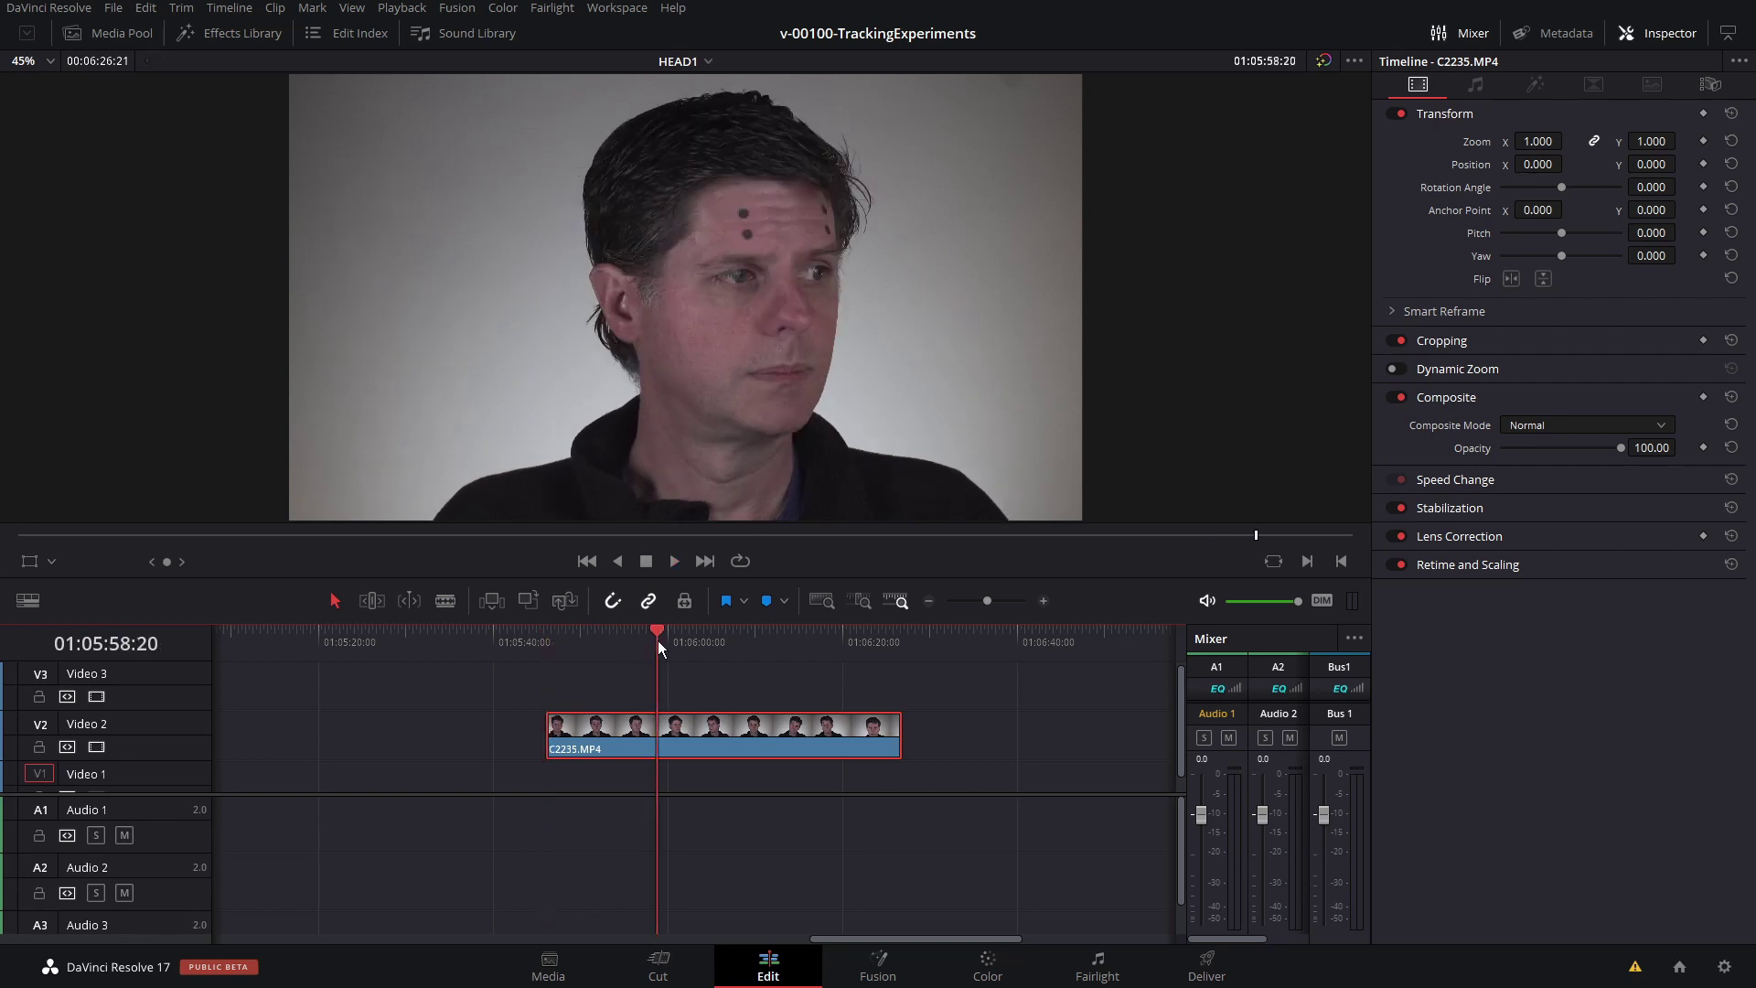
right_click(718, 732)
left_click(820, 196)
left_click(878, 971)
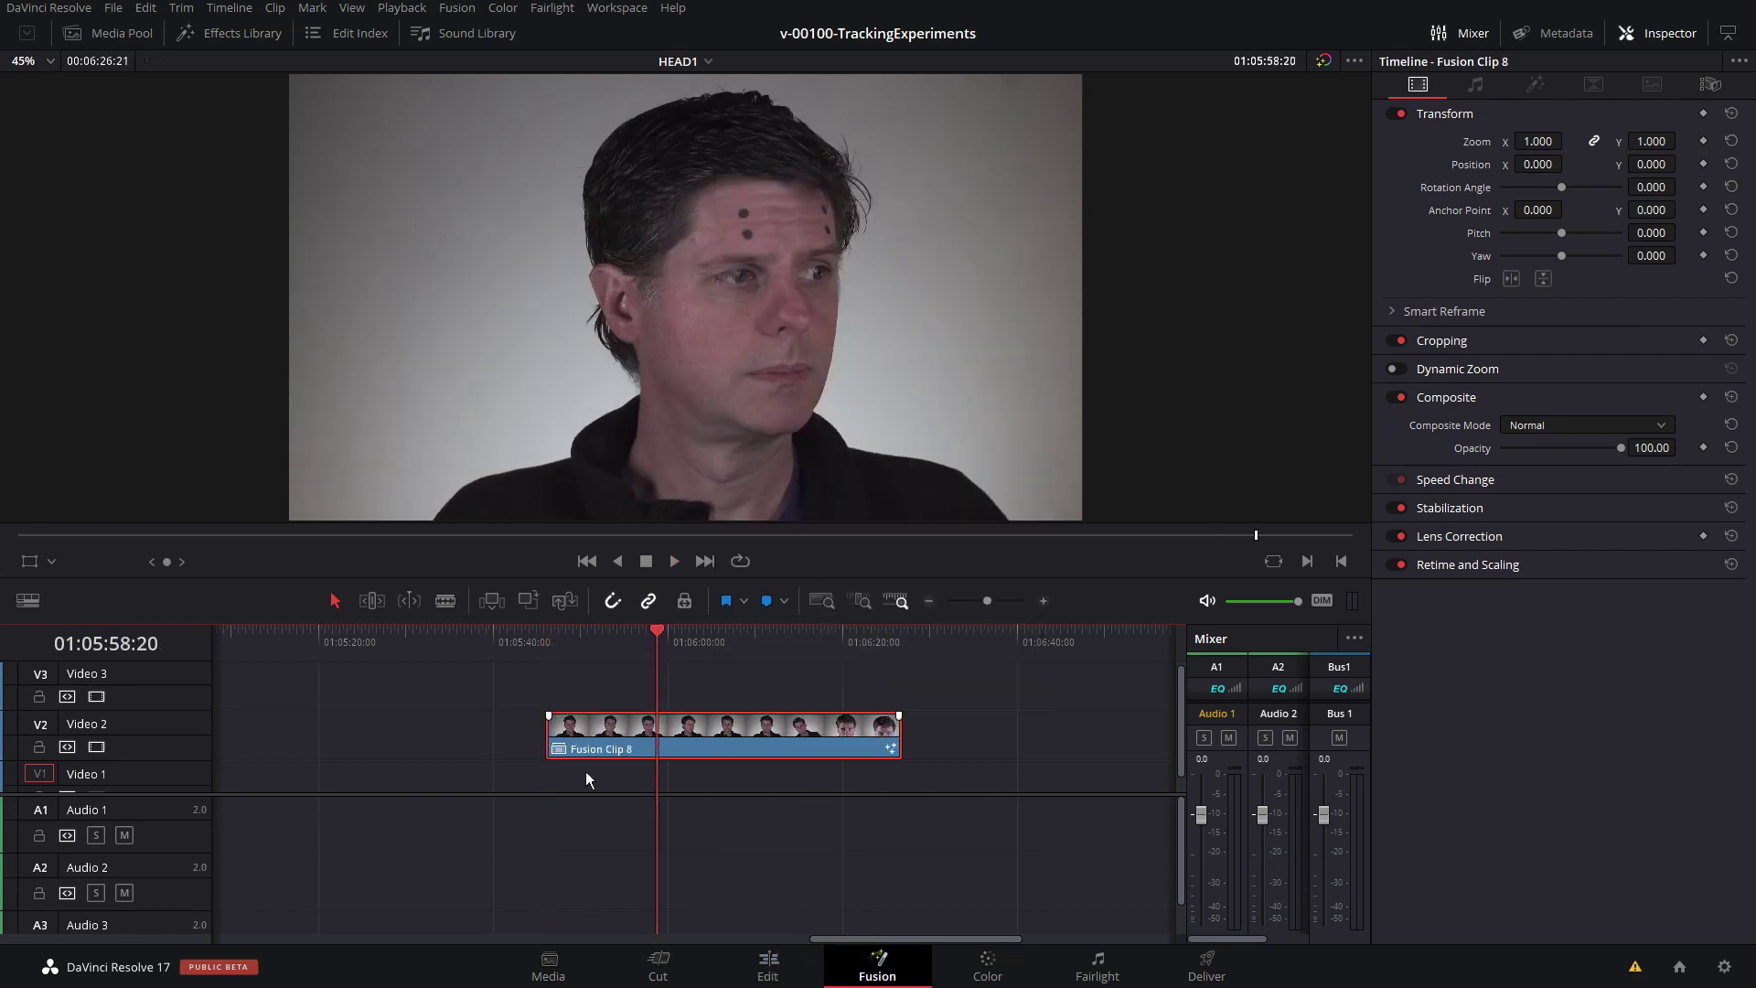
Step: Merge the DaVinci Resolve logo image over MediaIn1 and space the MediaIn nodes away from Merge1
left_click(109, 33)
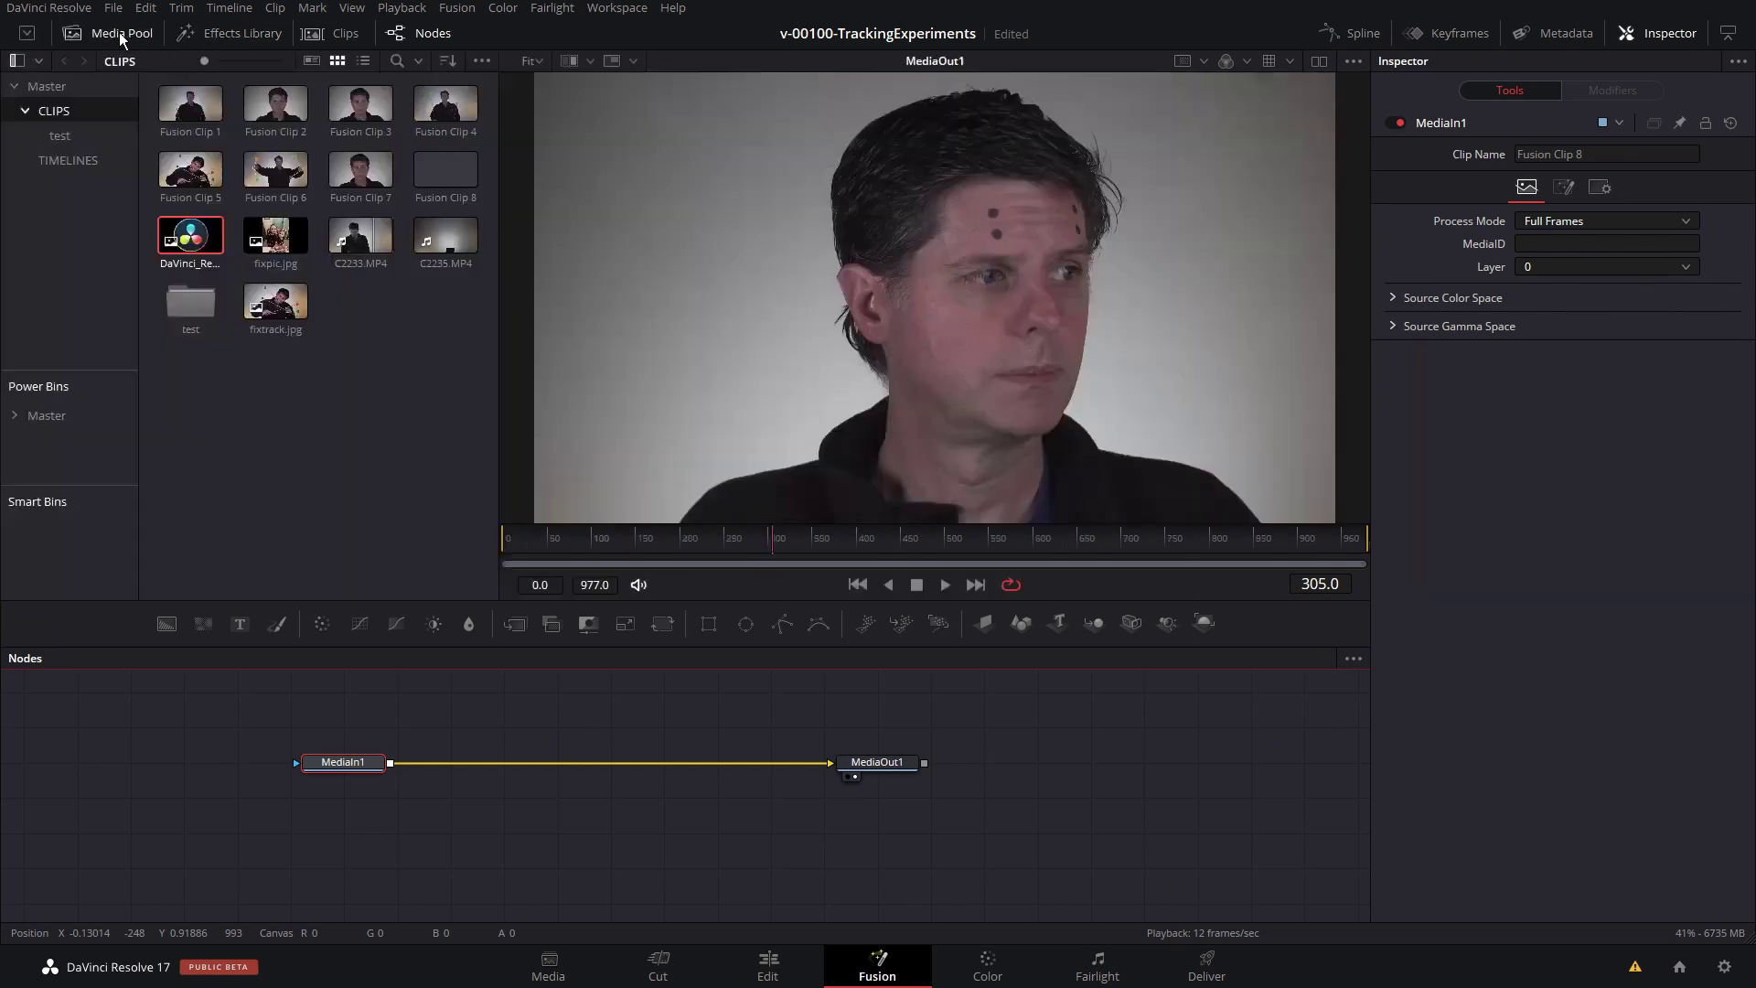
left_click_drag(190, 235, 393, 762)
left_click(74, 33)
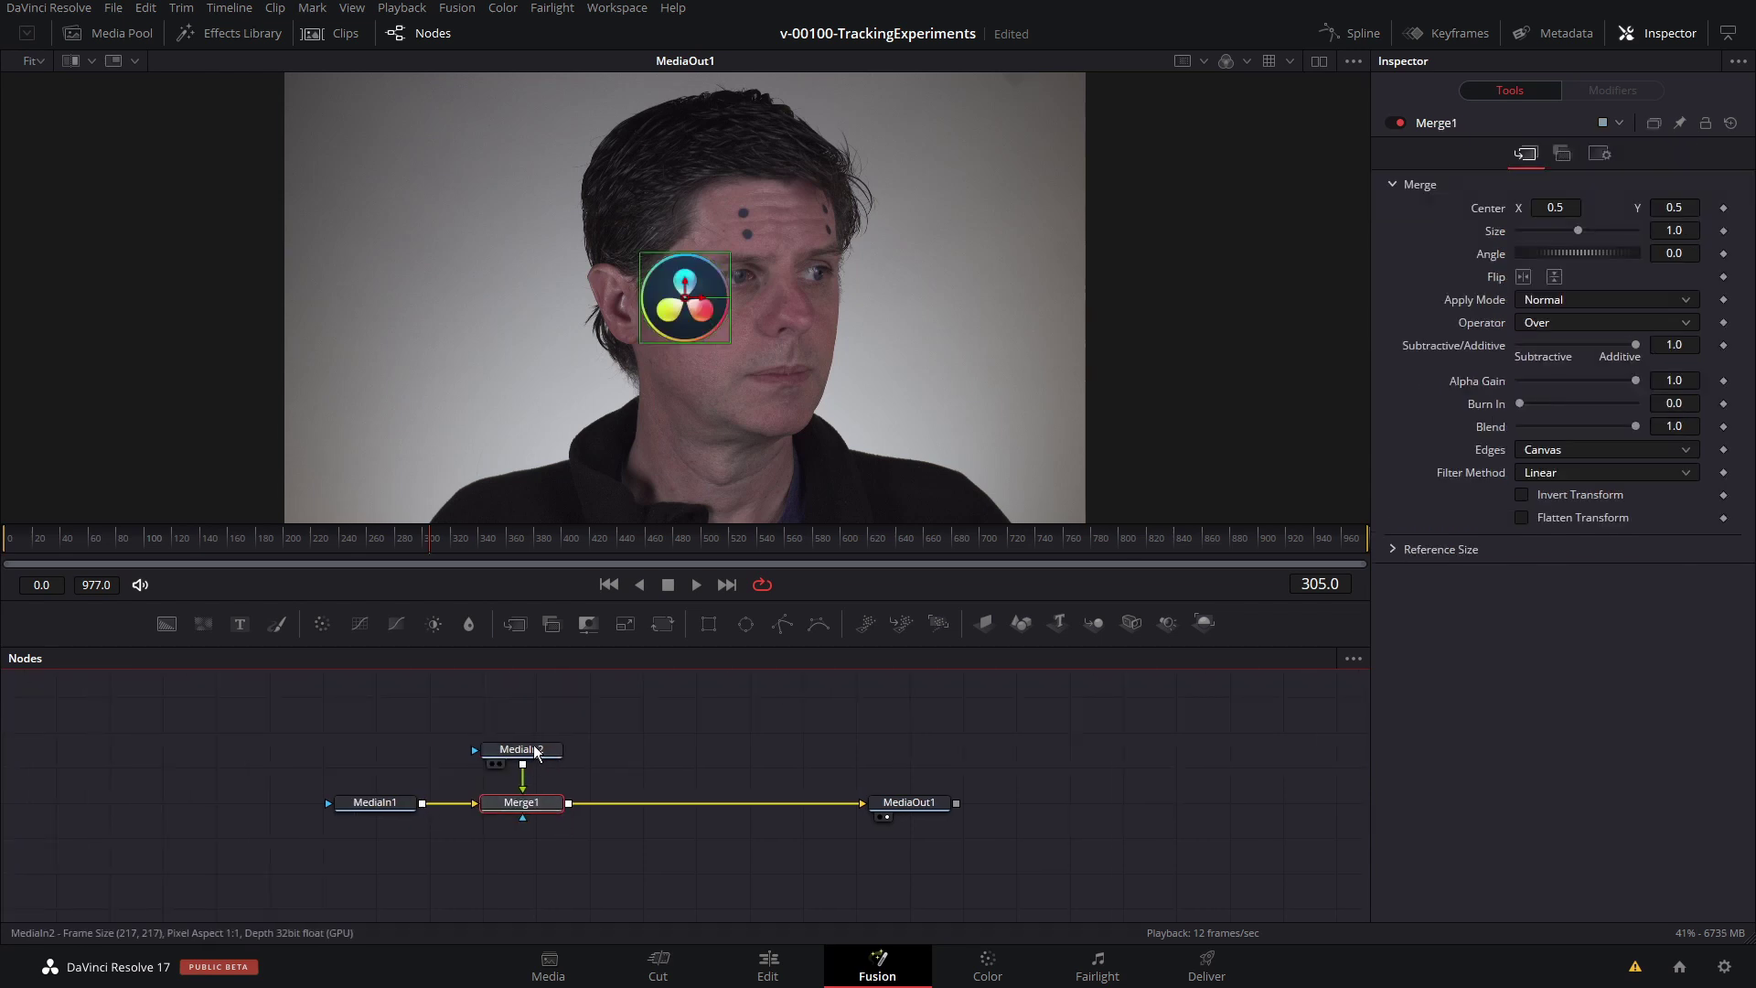
left_click_drag(522, 749, 521, 716)
left_click_drag(380, 796, 249, 792)
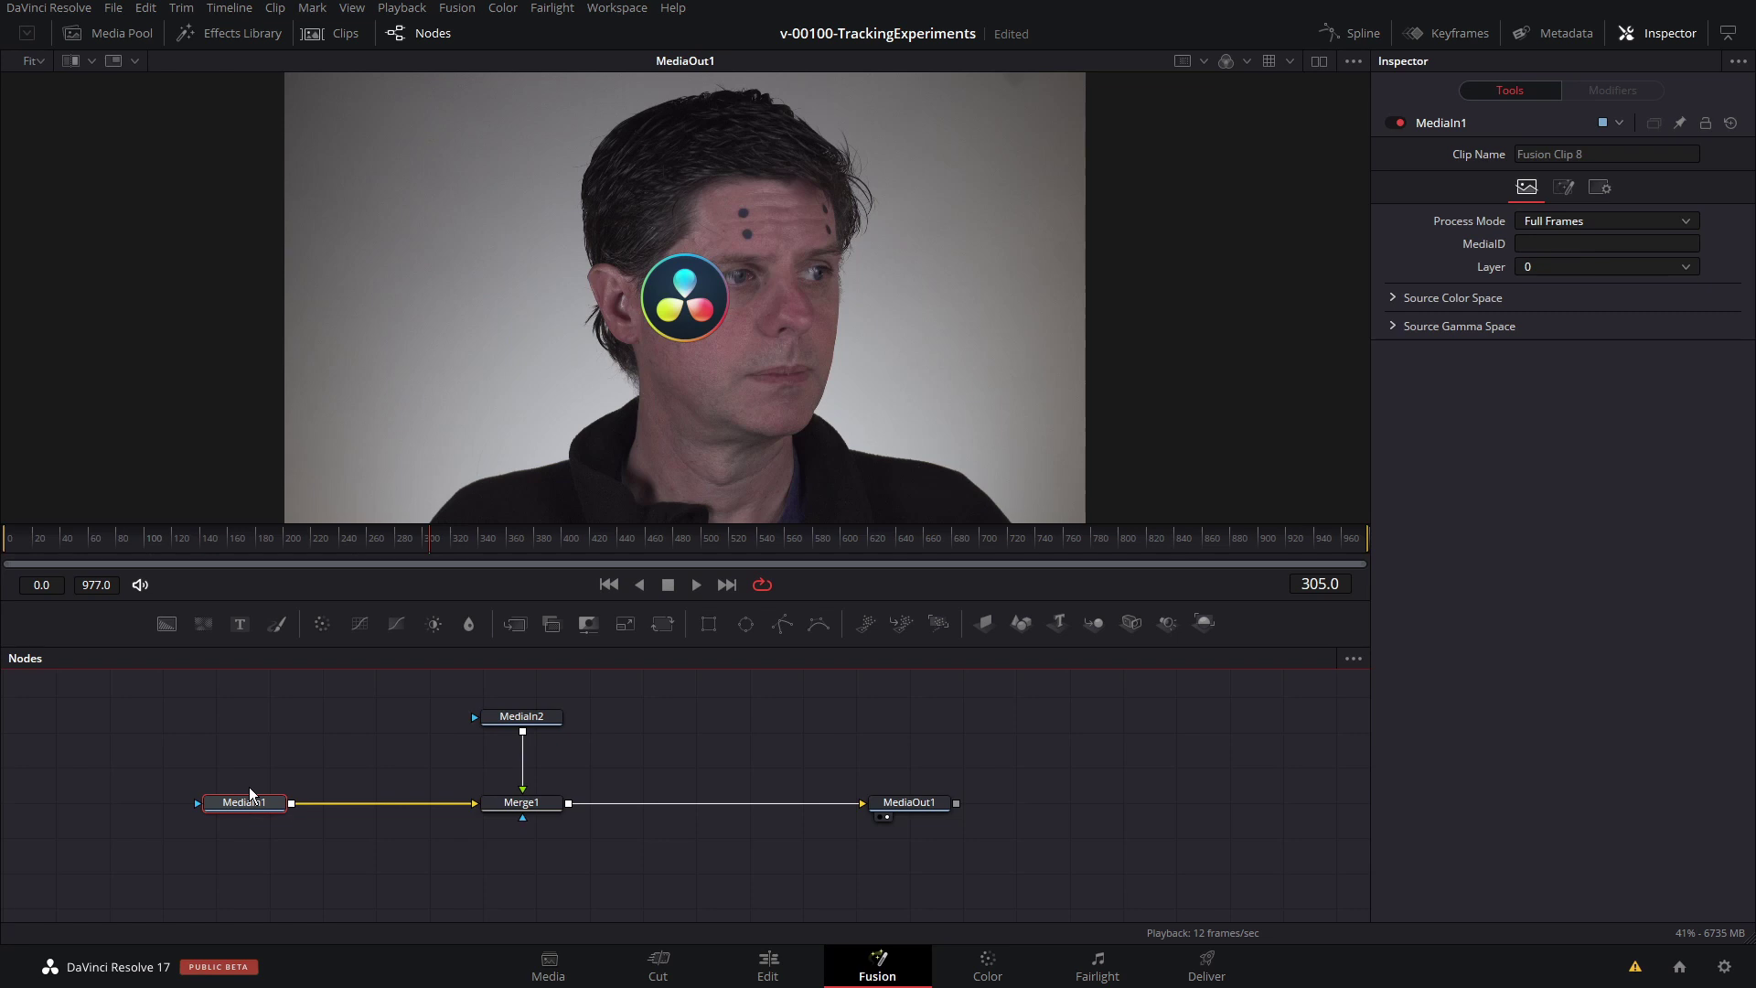
Step: Insert a Planar Tracker between MediaIn1 and Merge1 and go to frame 0
key("shift+space")
type("plan")
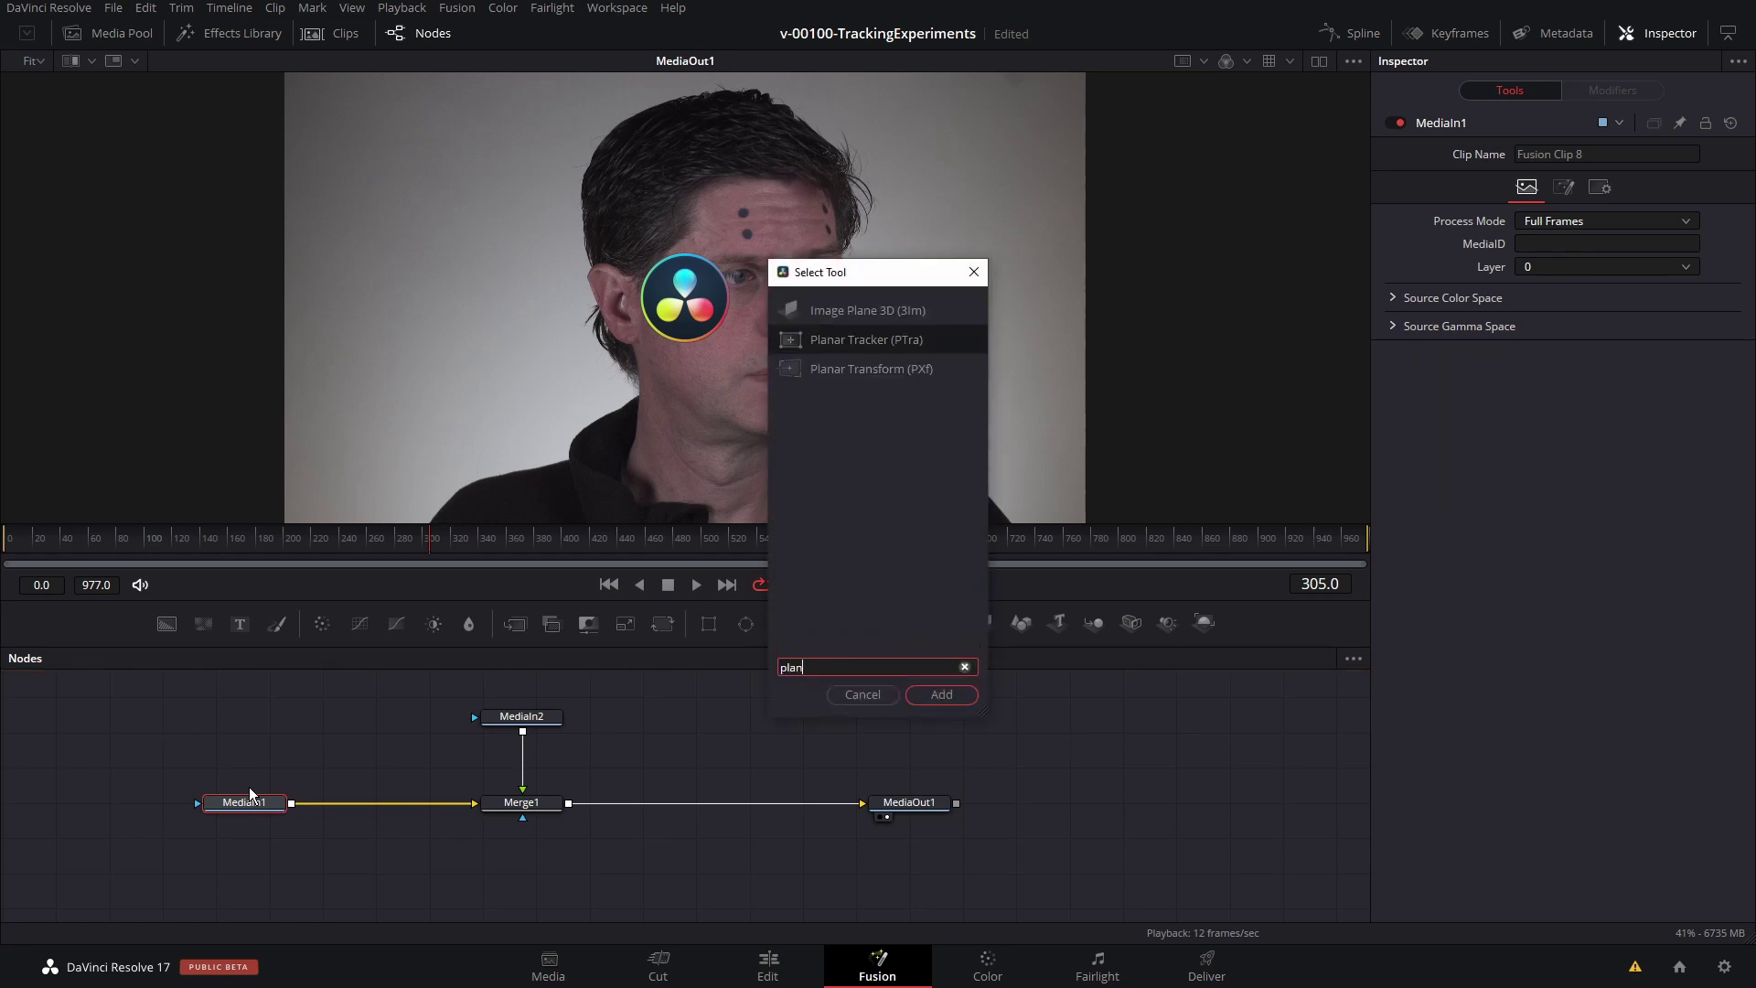
key("Return")
left_click_drag(53, 550, 3, 551)
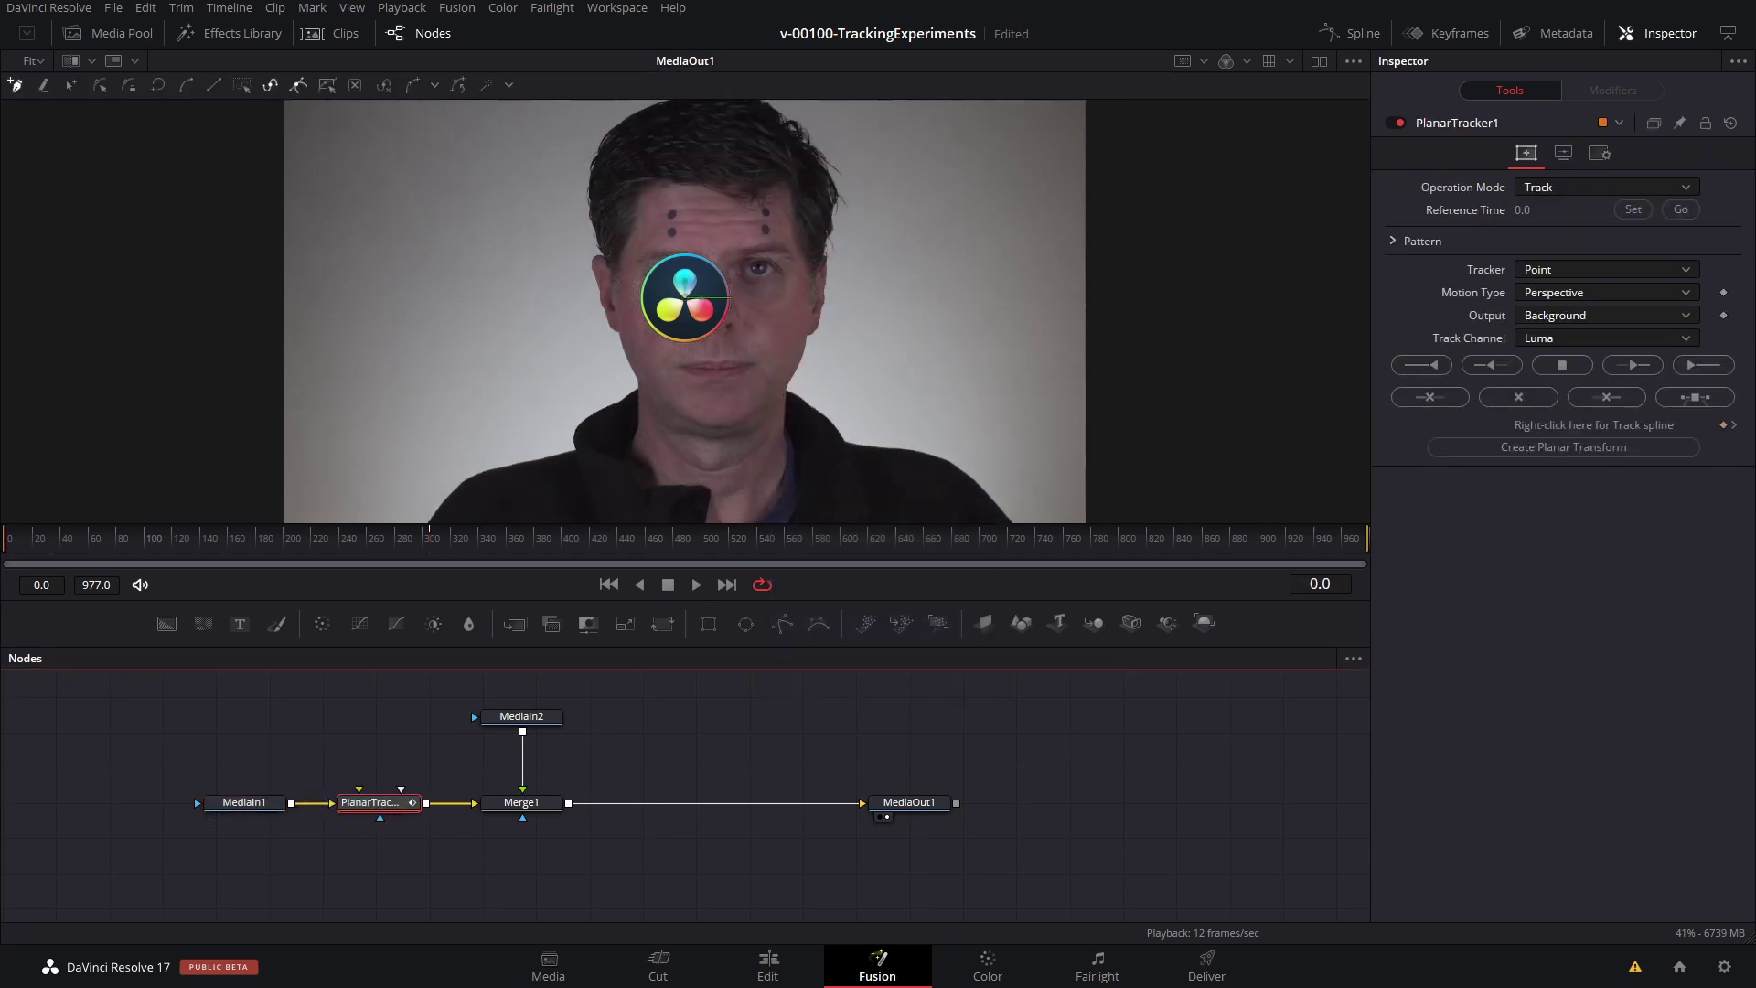
Step: Hide the logo by setting Merge1's Blend to 0.0
left_click(522, 803)
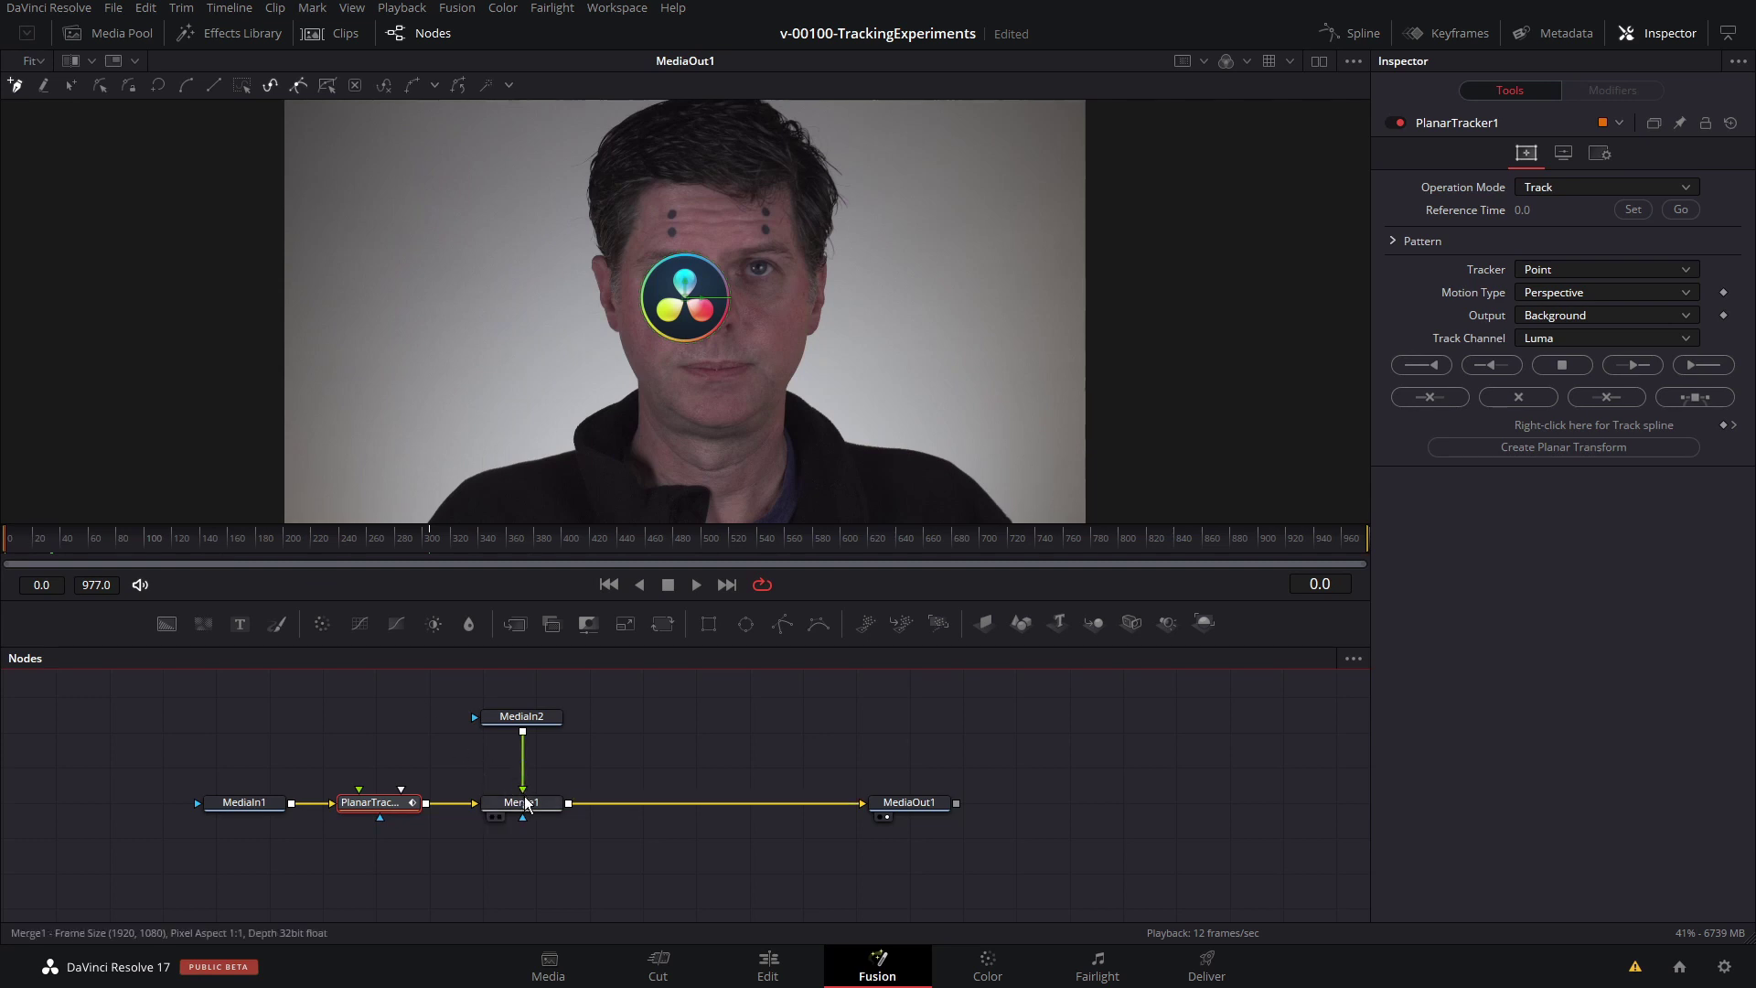
left_click_drag(1612, 421, 1400, 429)
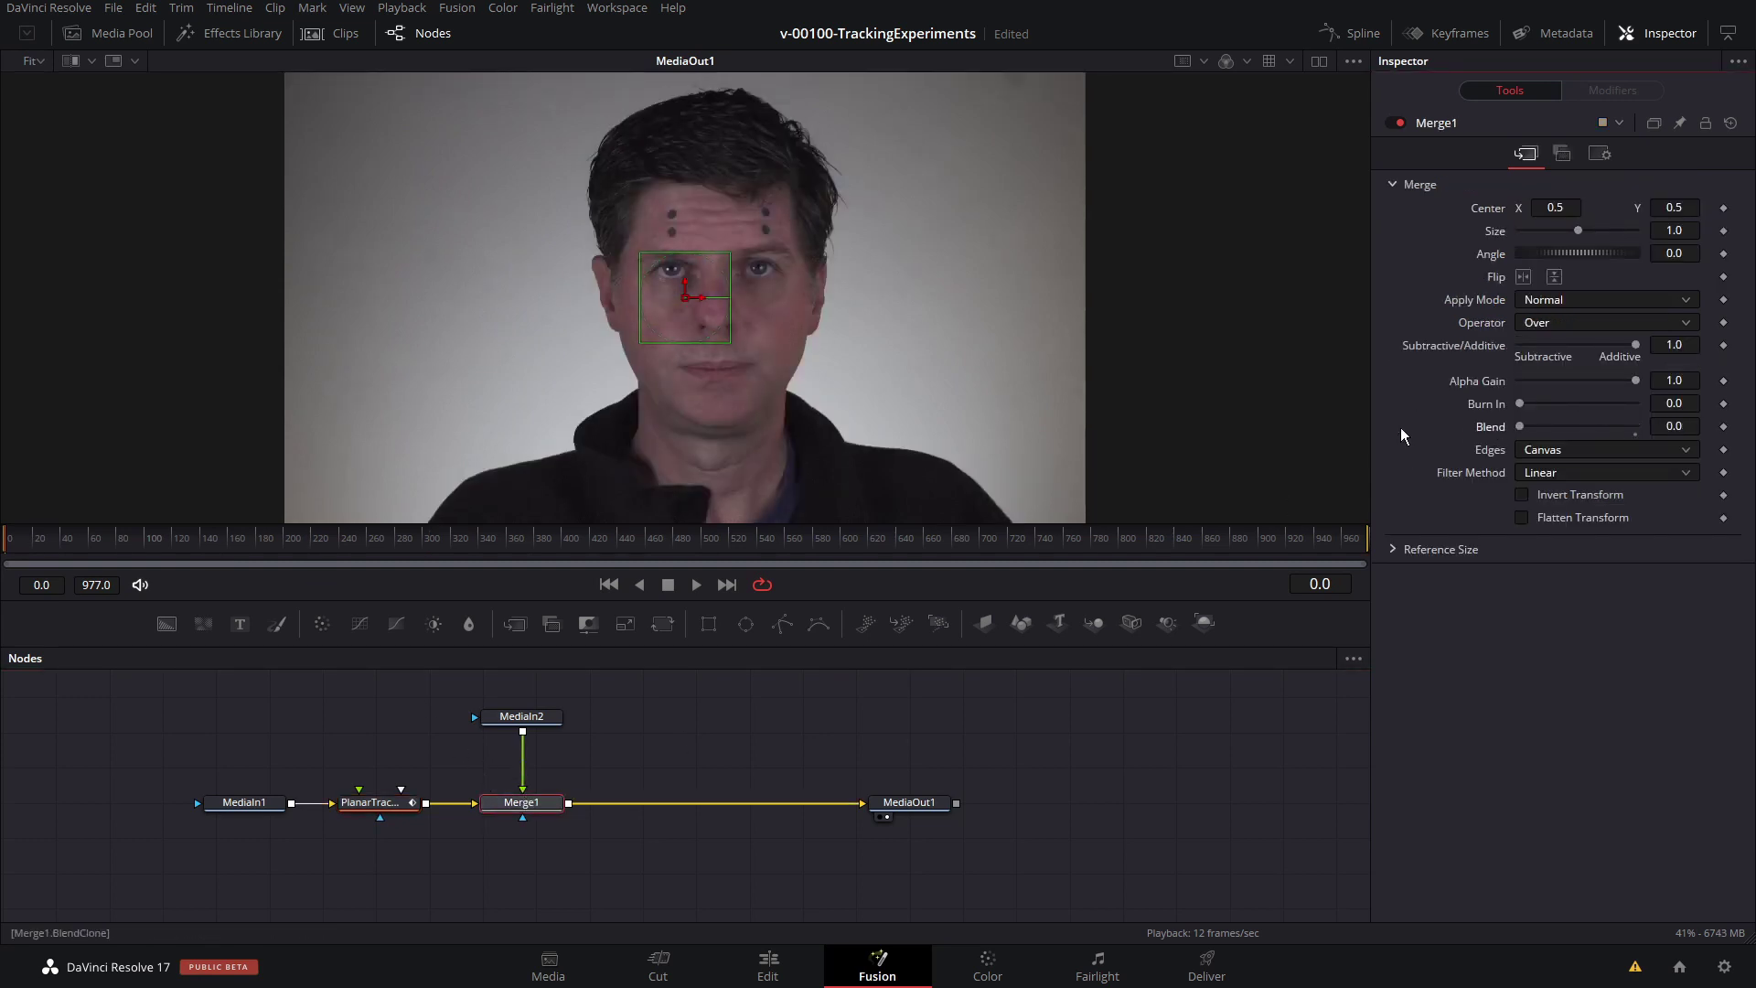
scroll(741, 281, "up", 3)
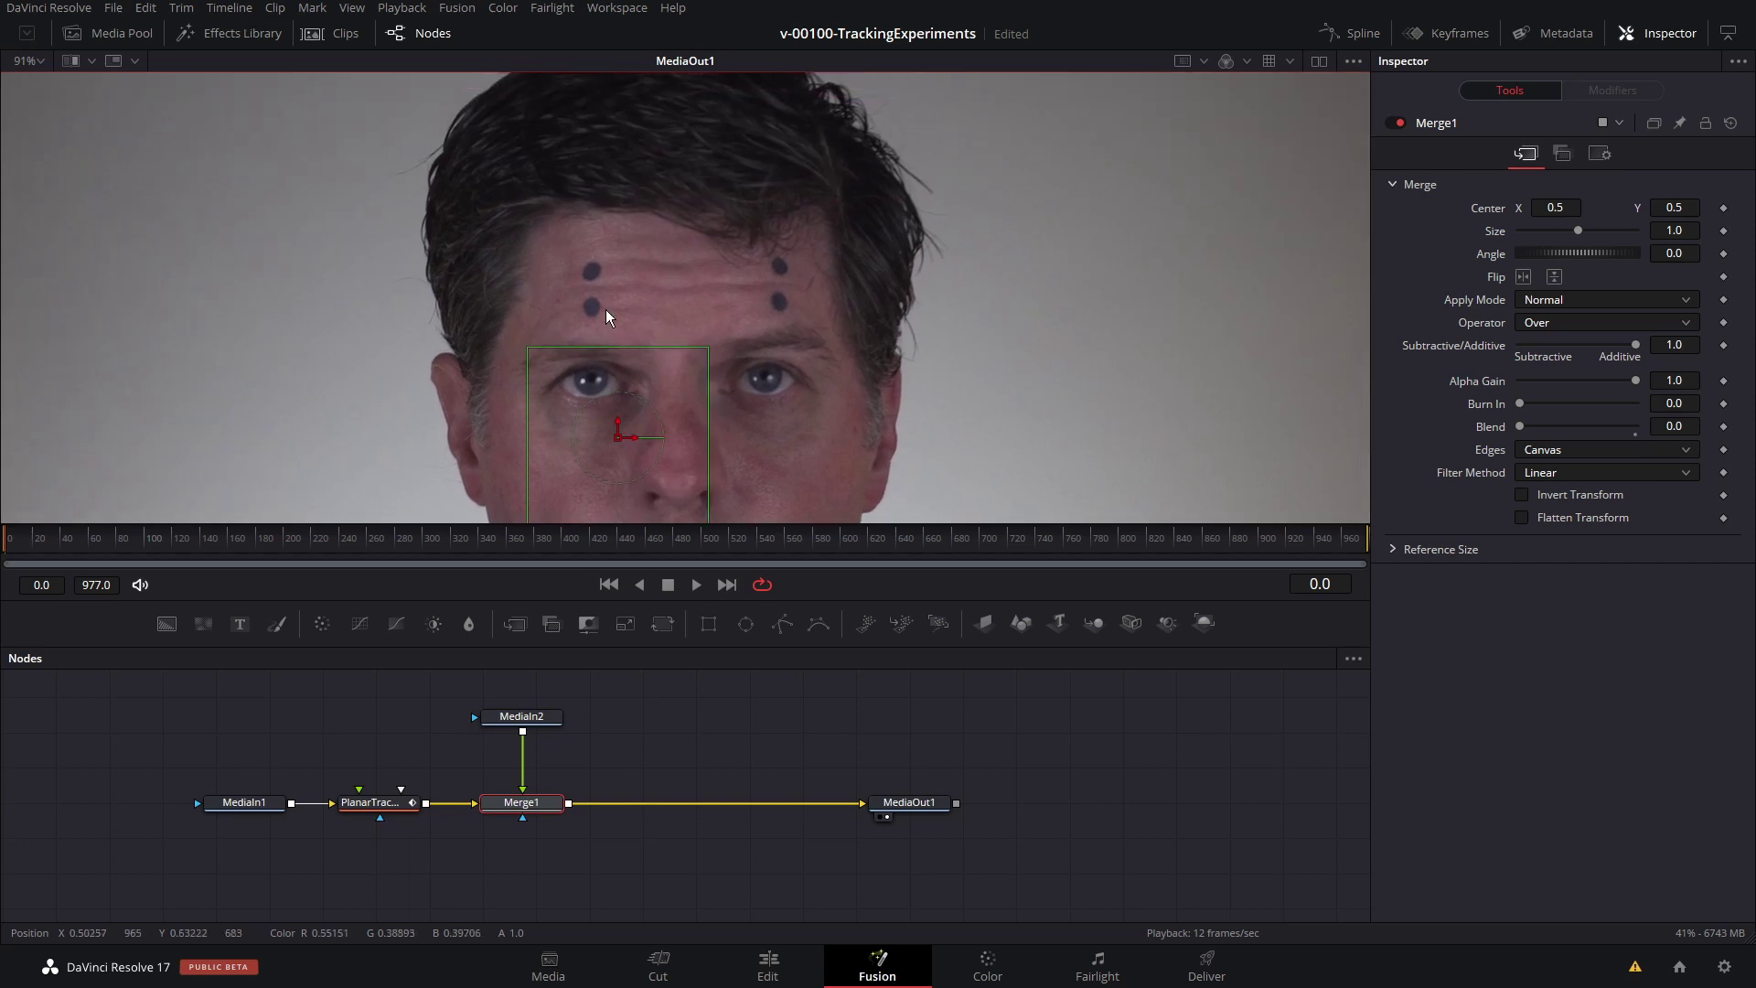
Step: Draw a closed rectangular tracking pattern around the four marker dots on the forehead for PlanarTracker1
left_click(338, 803)
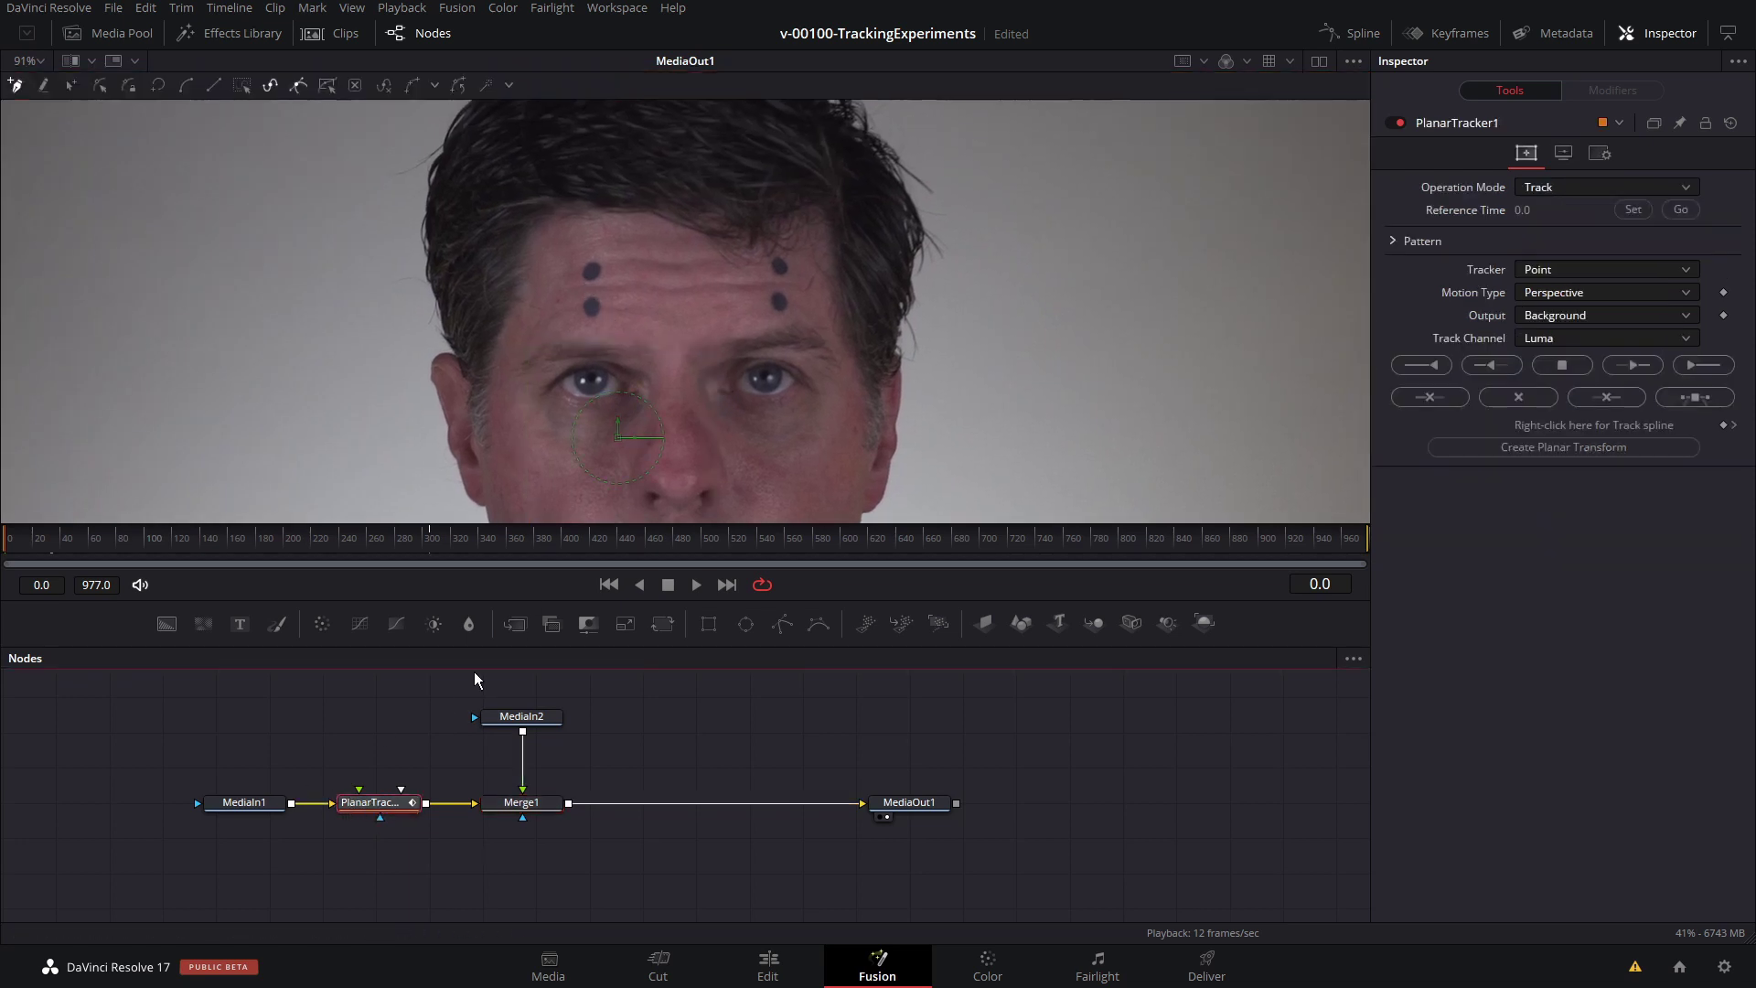
left_click(571, 253)
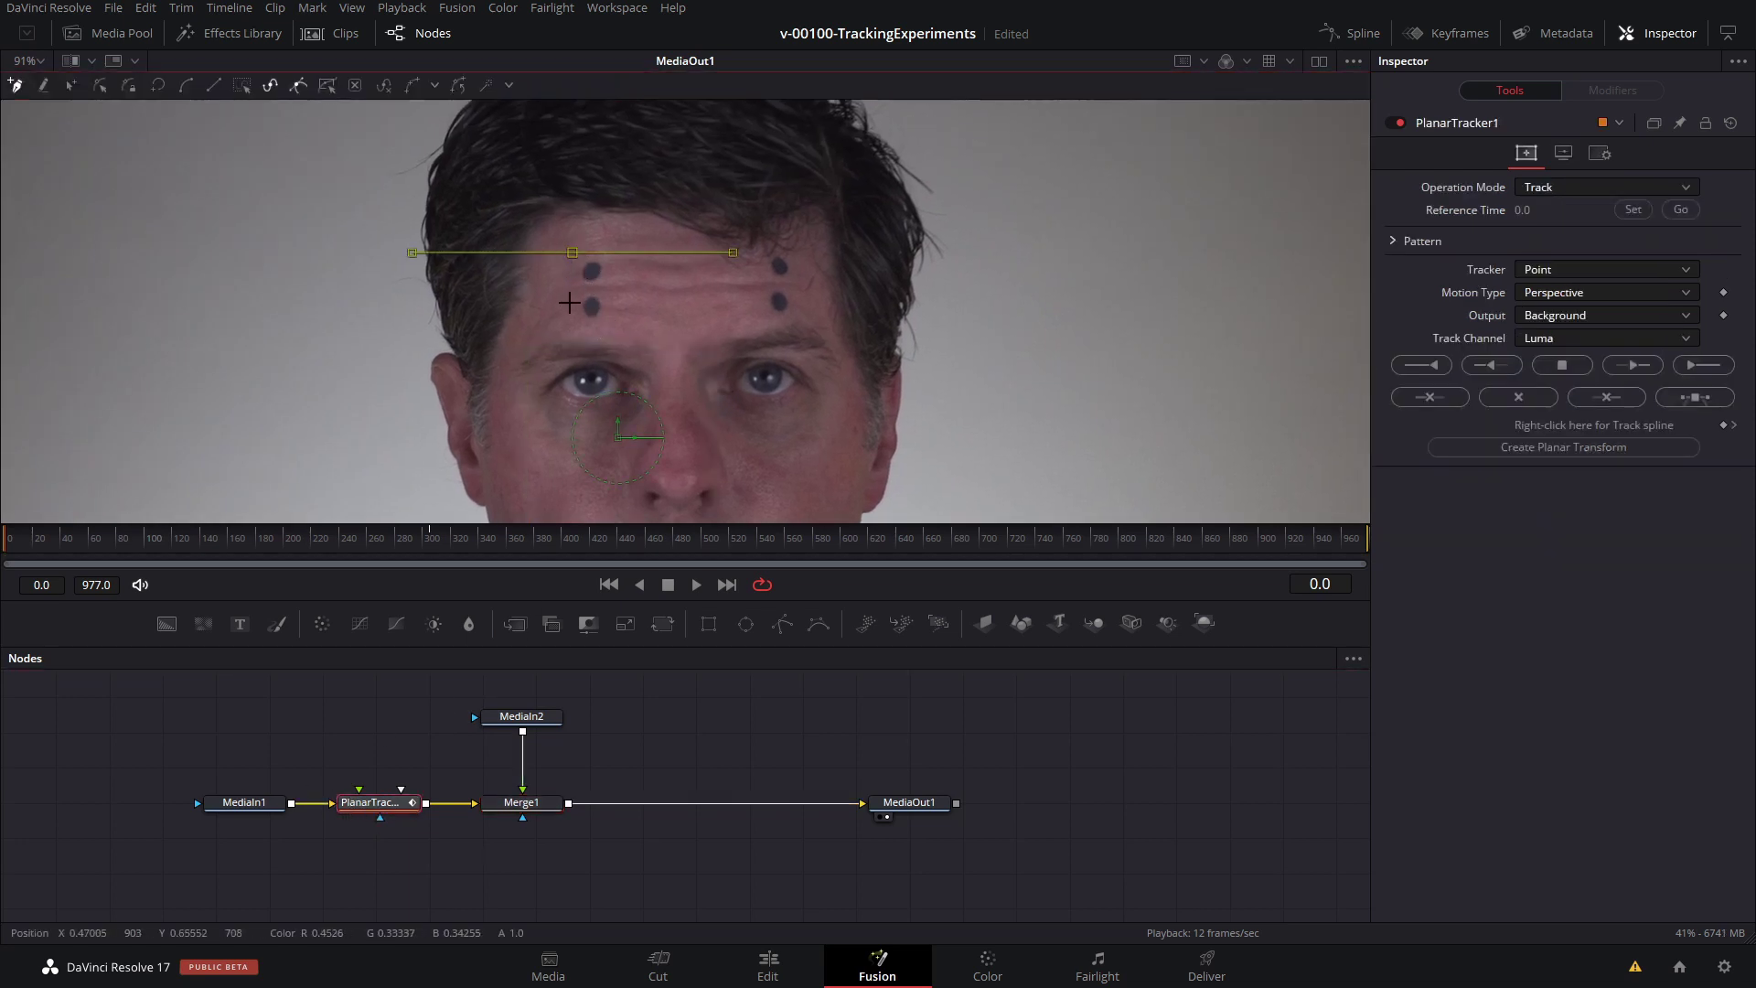
left_click(571, 299)
left_click(571, 321)
left_click(794, 322)
left_click(794, 252)
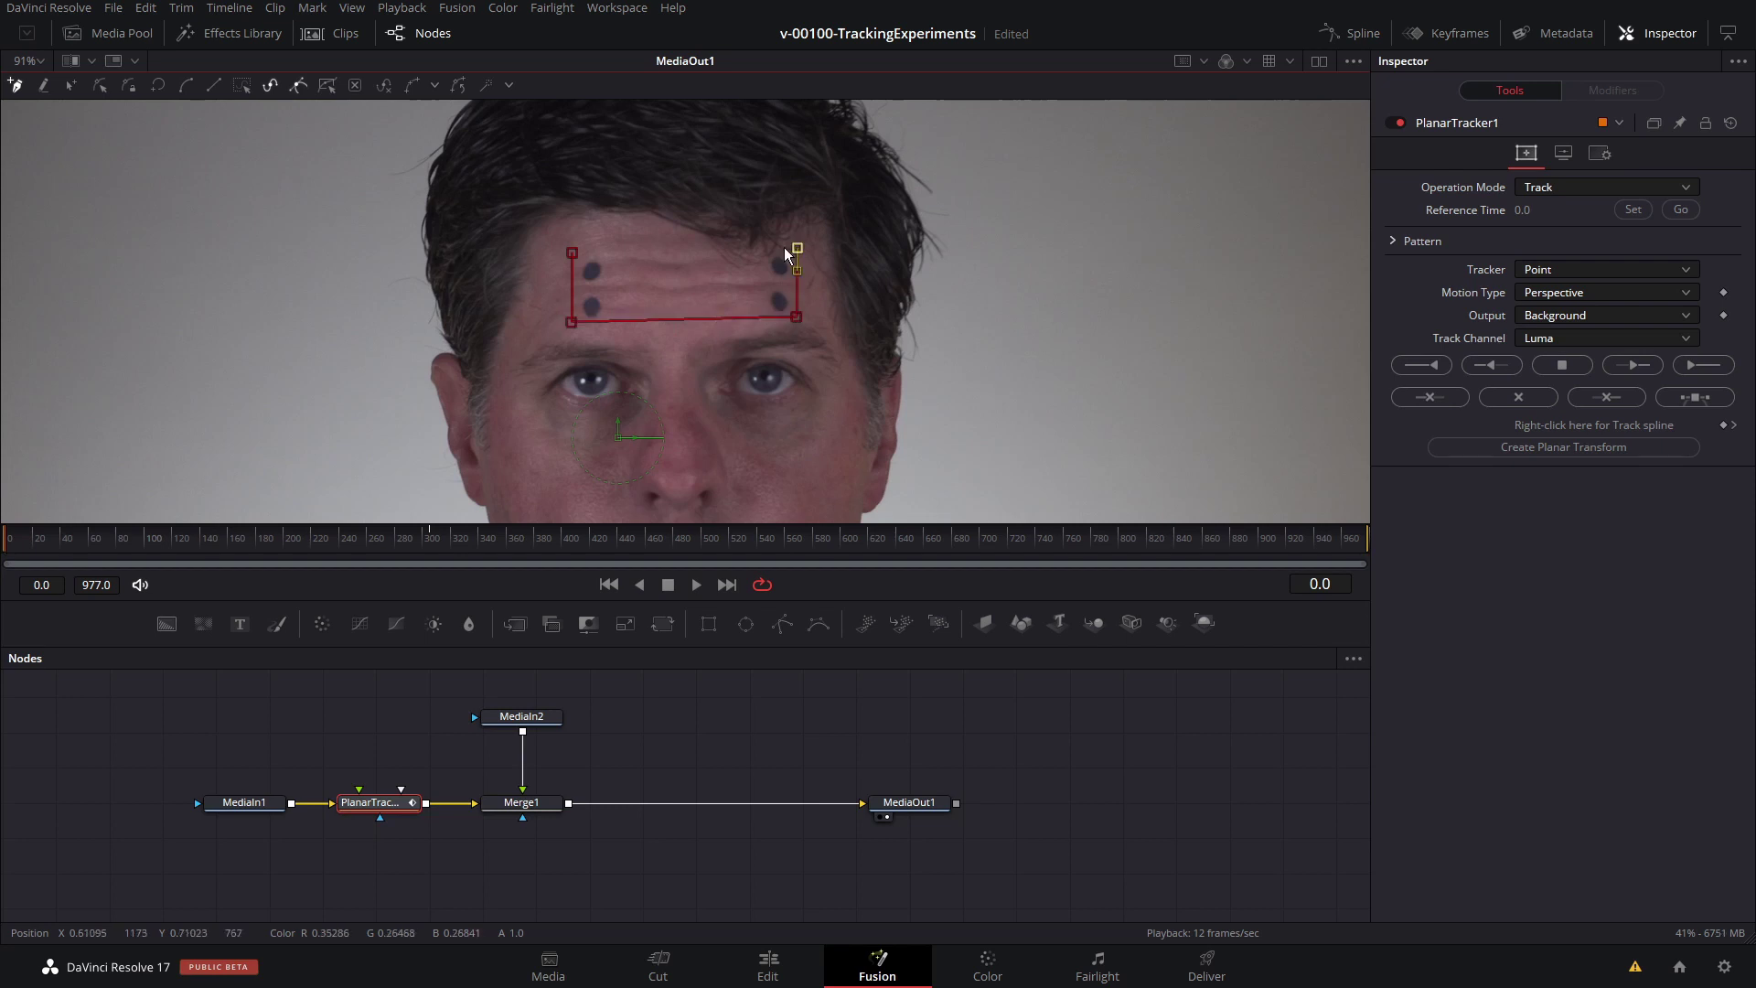
left_click(572, 252)
scroll(735, 379, "down", 3)
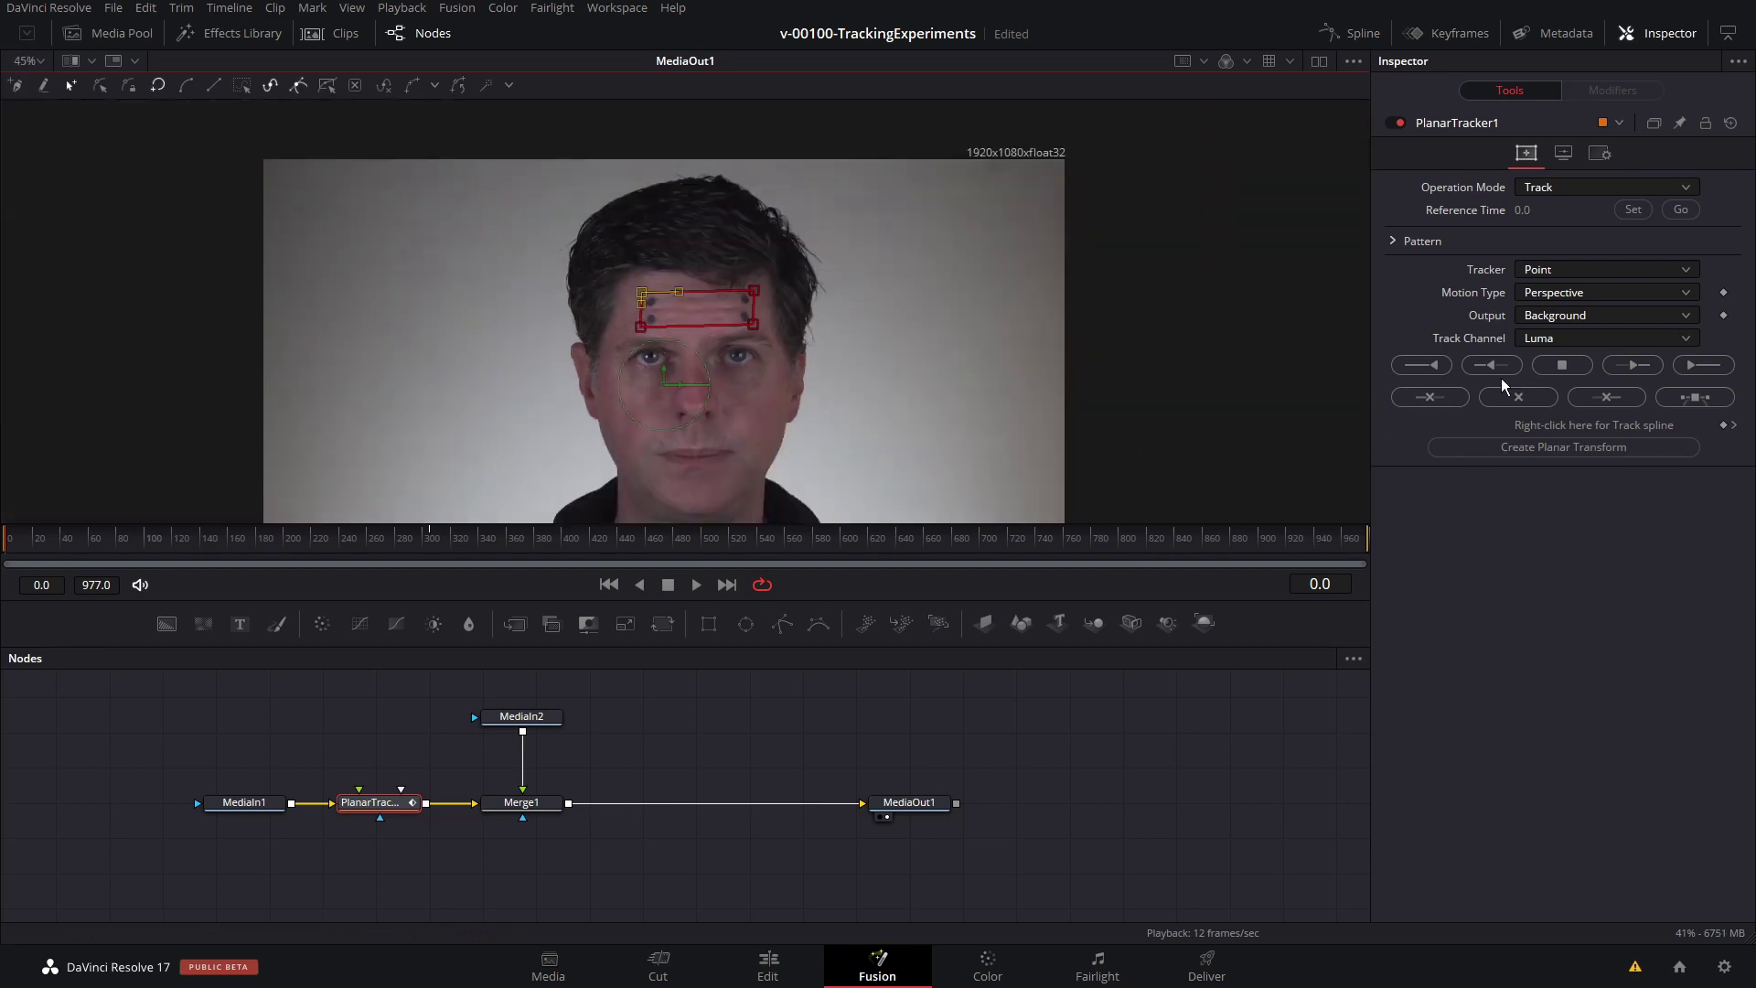
Step: Set PlanarTracker1's Tracker to Hybrid Point/Area, track the forehead forward to about frame 690, and scrub back through the clip
left_click(1554, 269)
left_click(1559, 292)
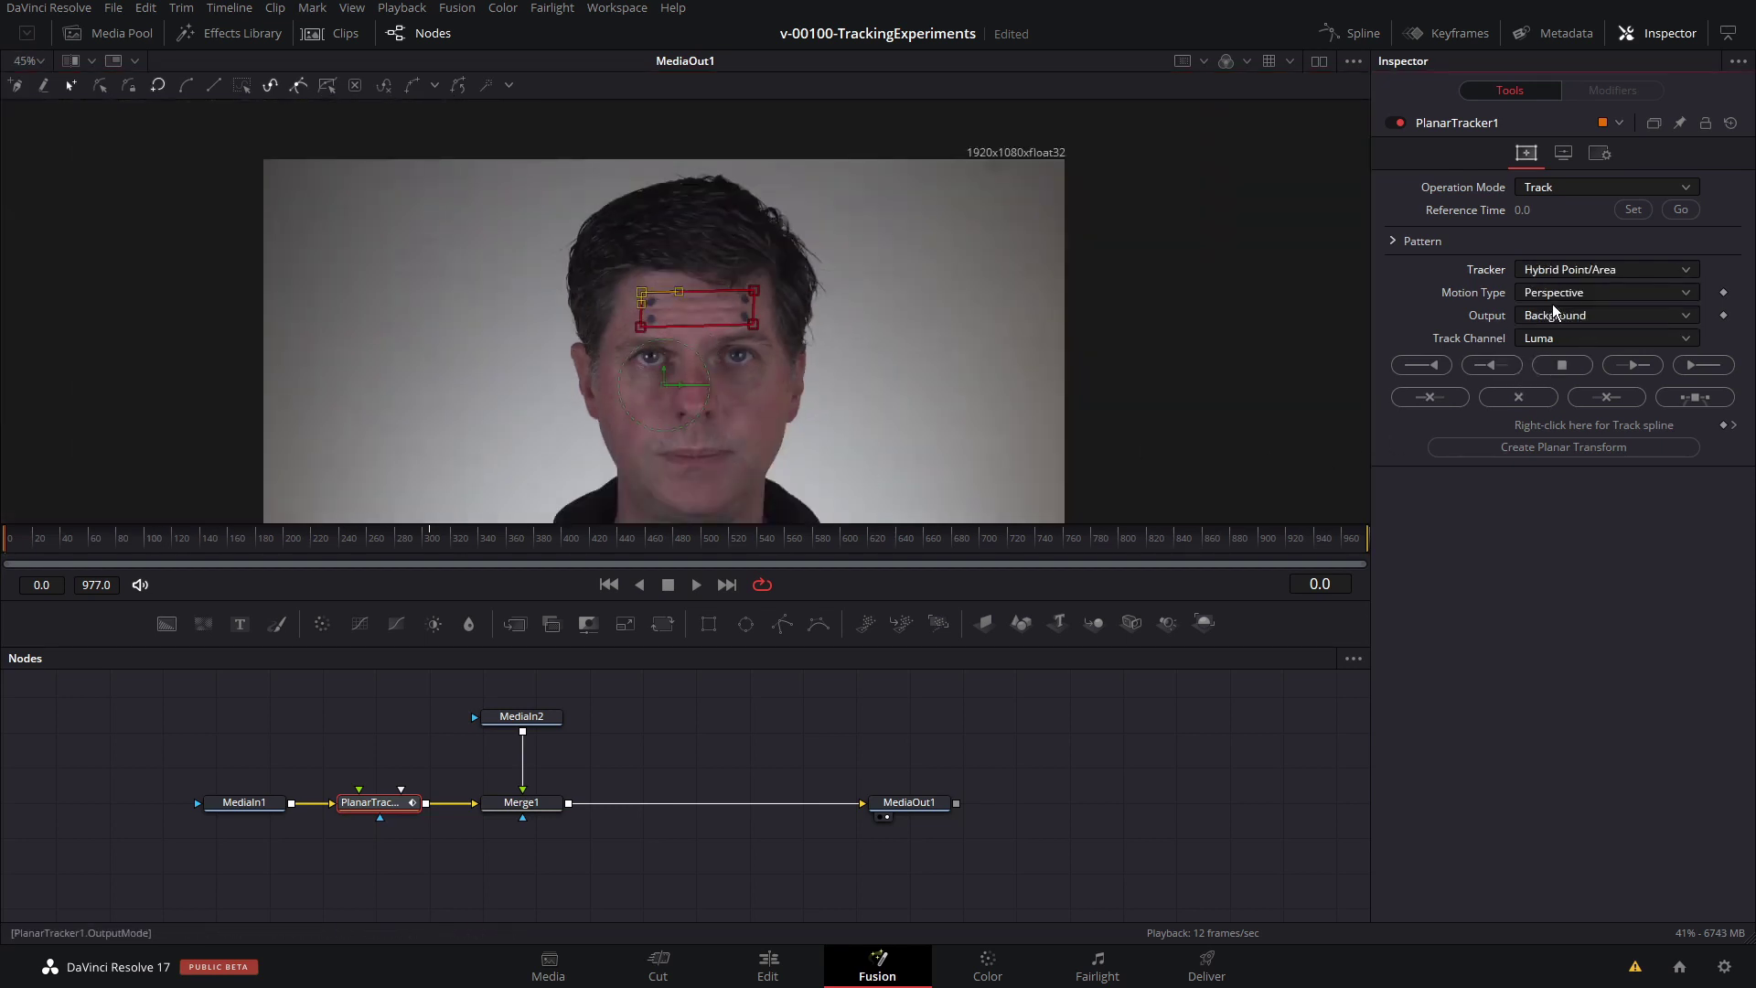
left_click(1703, 366)
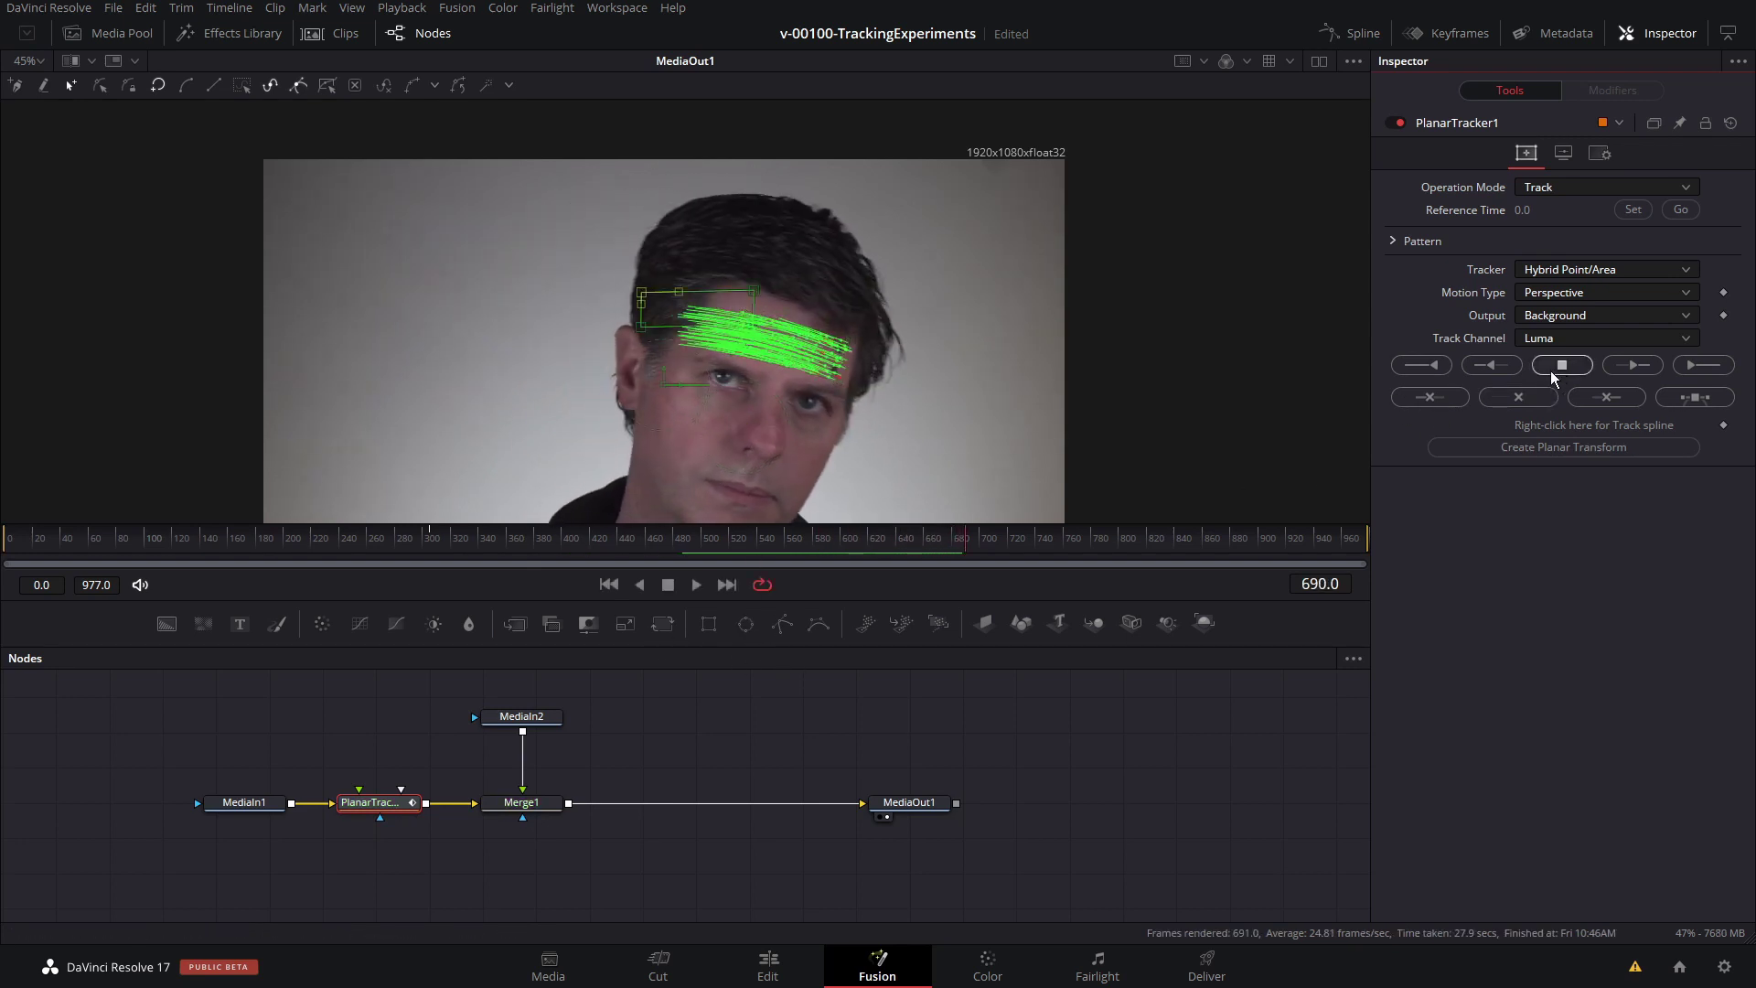
left_click_drag(600, 548, 373, 544)
Step: Merge the MediaIn2 logo over a new transparent Background node and connect the result to Merge1's foreground with Blend at 1.0
left_click(521, 716)
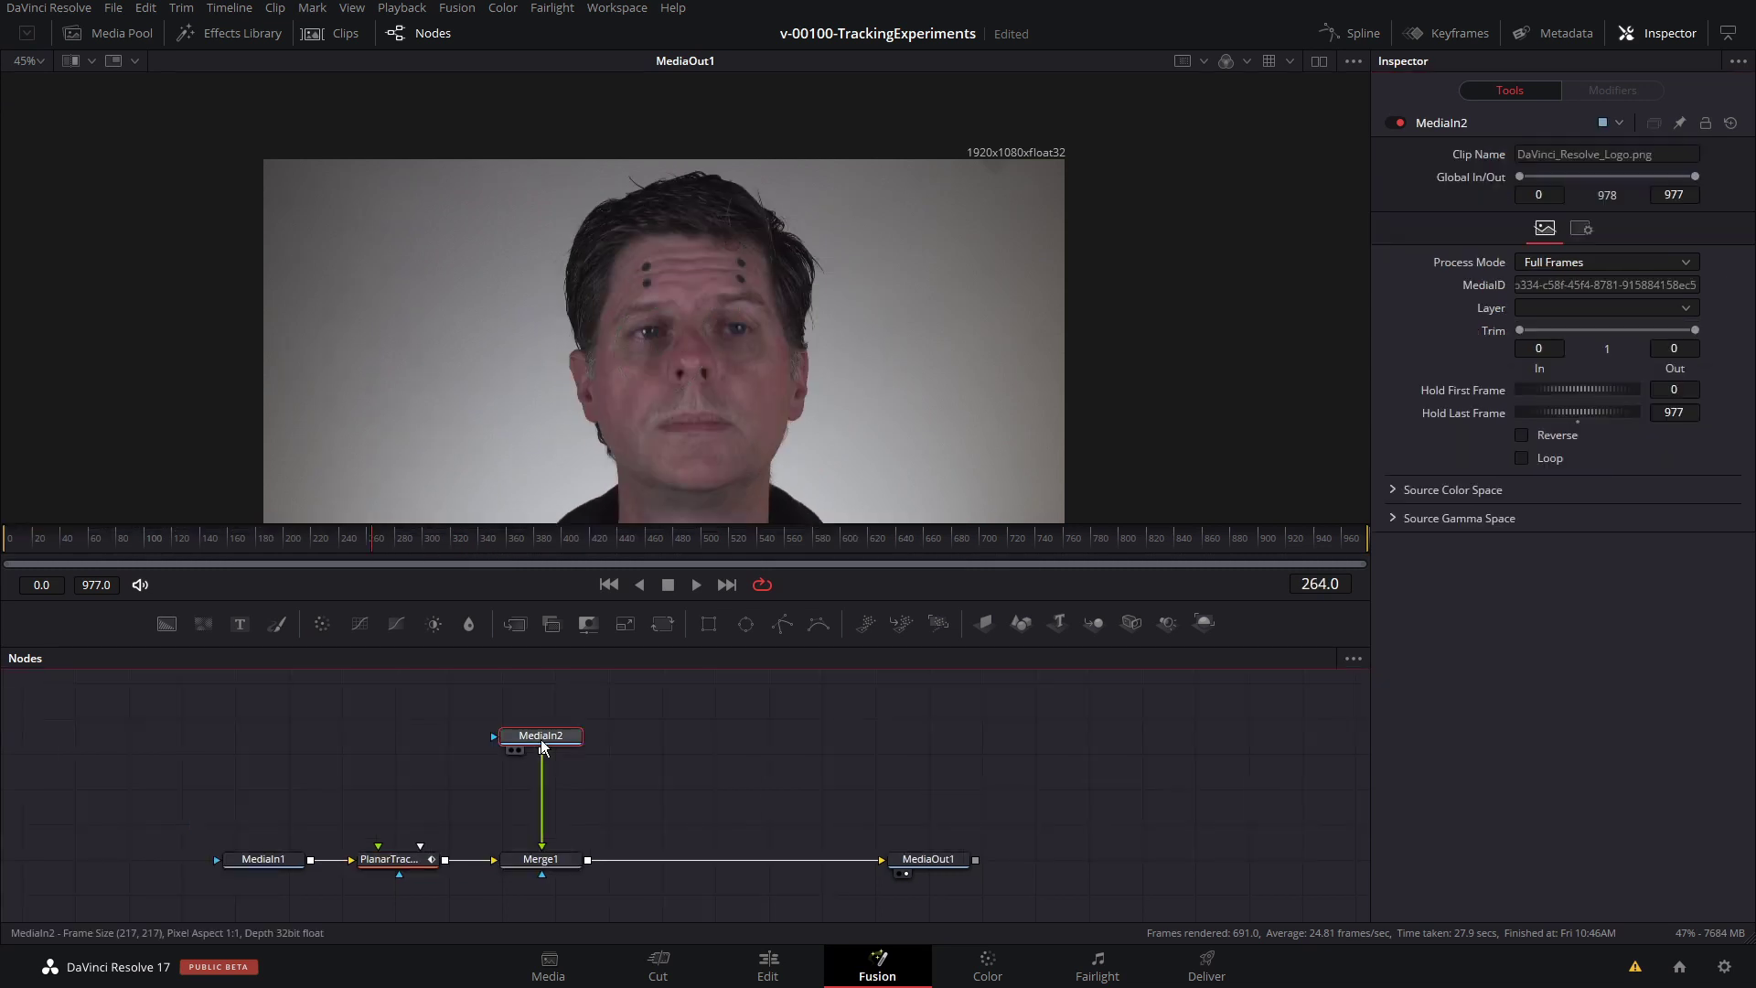
left_click(166, 627)
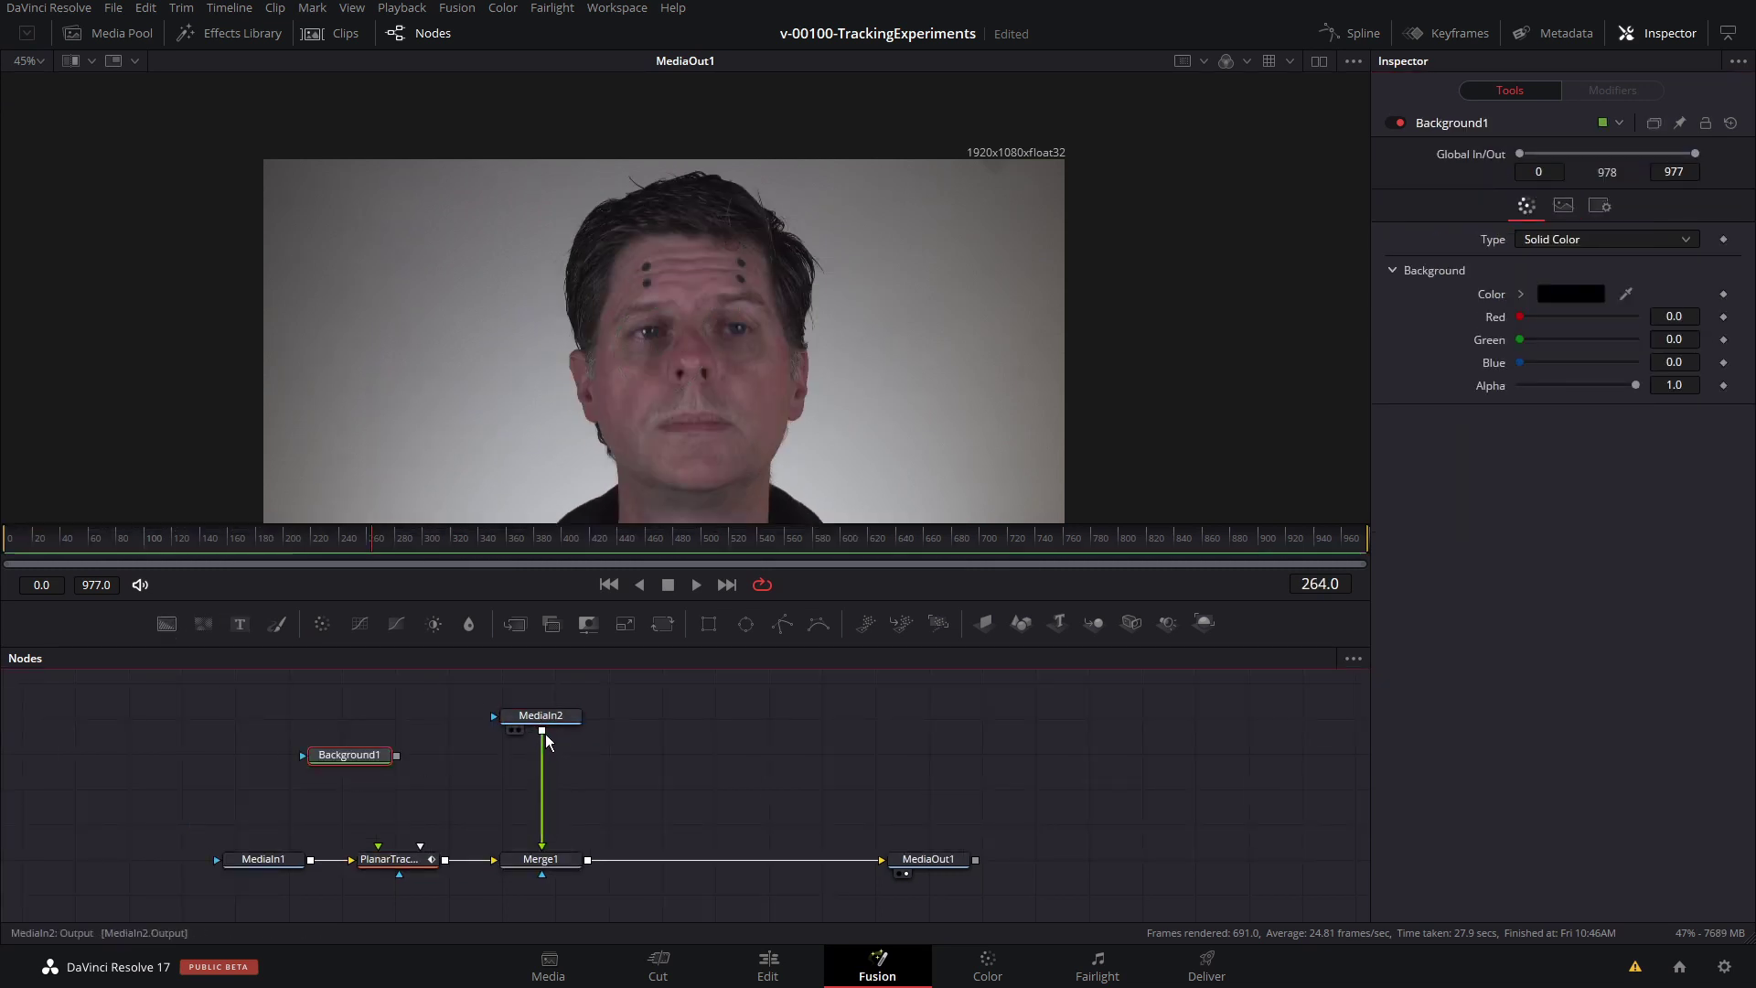
left_click_drag(543, 732, 395, 759)
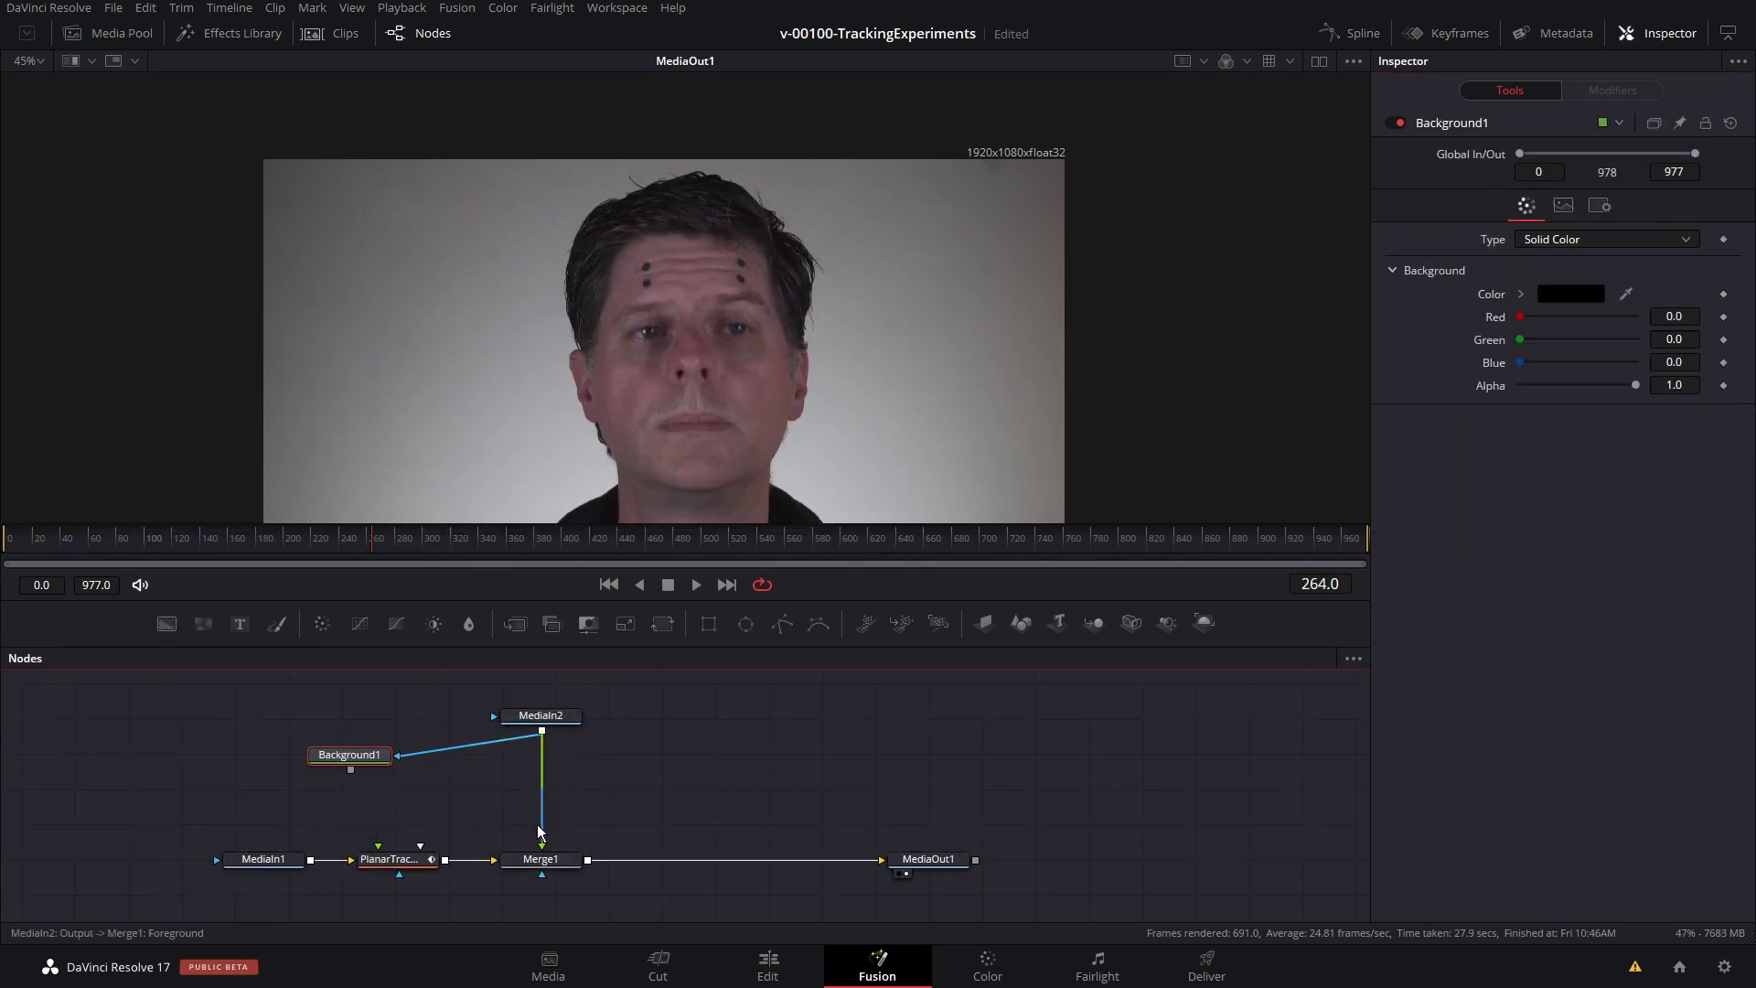
left_click_drag(540, 833, 397, 756)
left_click(428, 743)
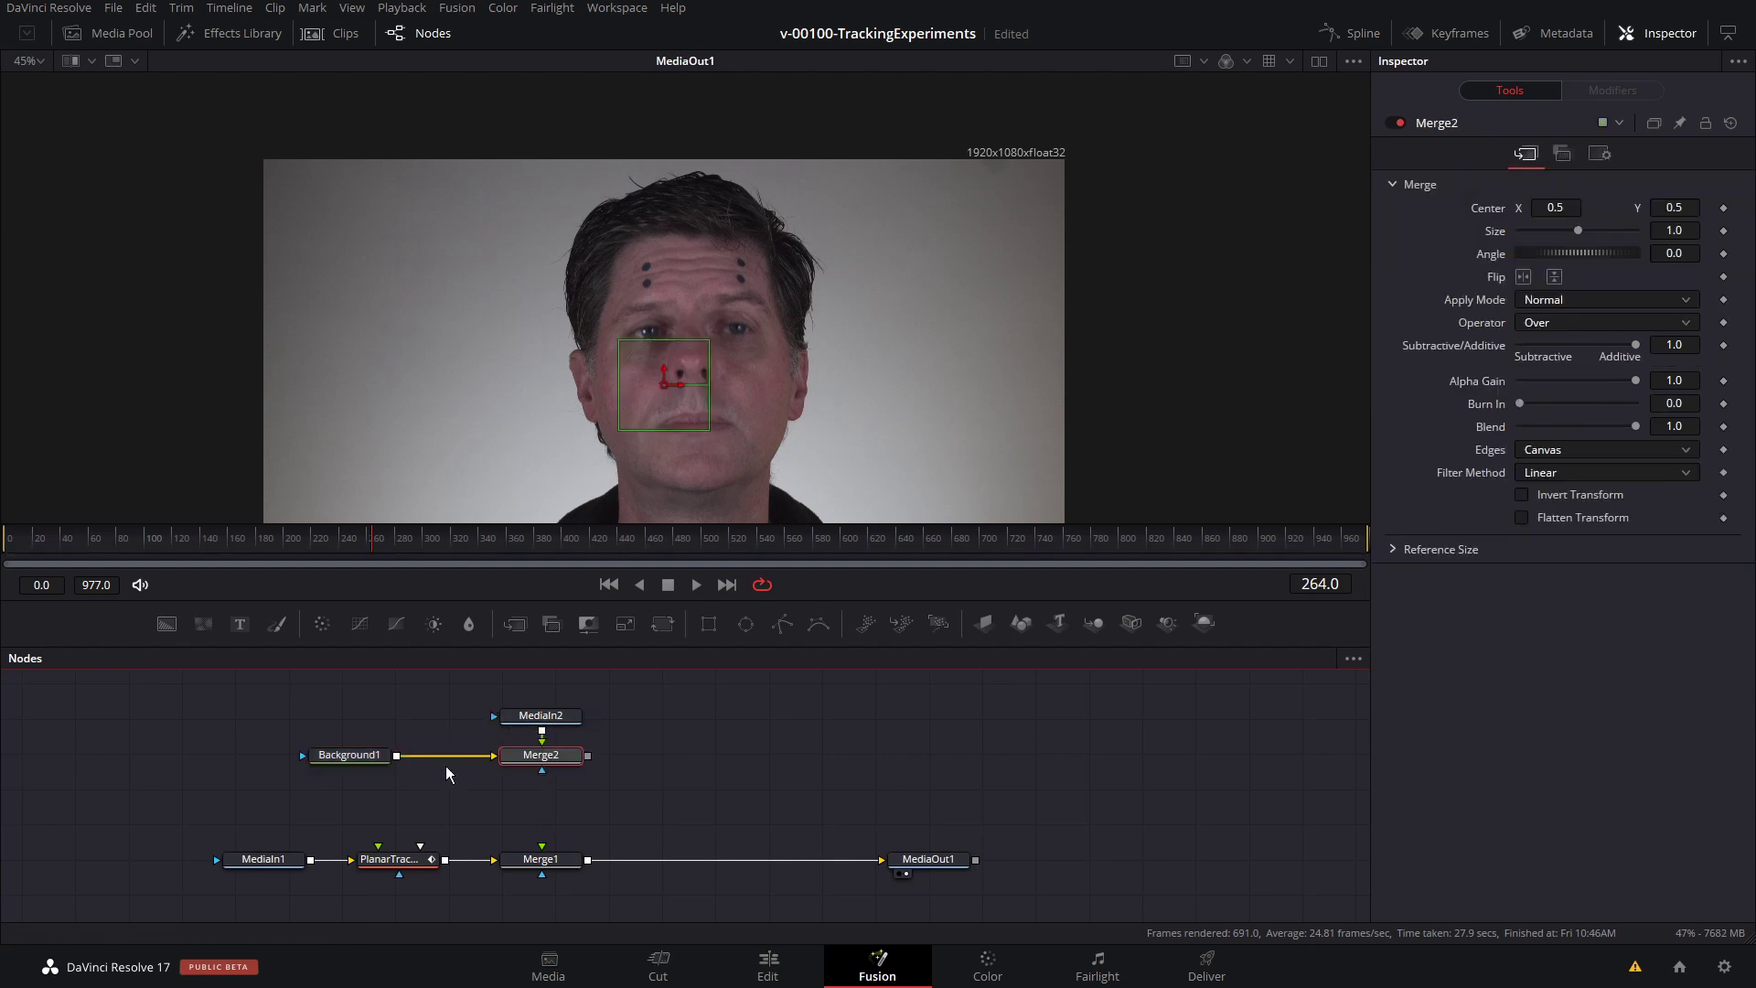
left_click(351, 755)
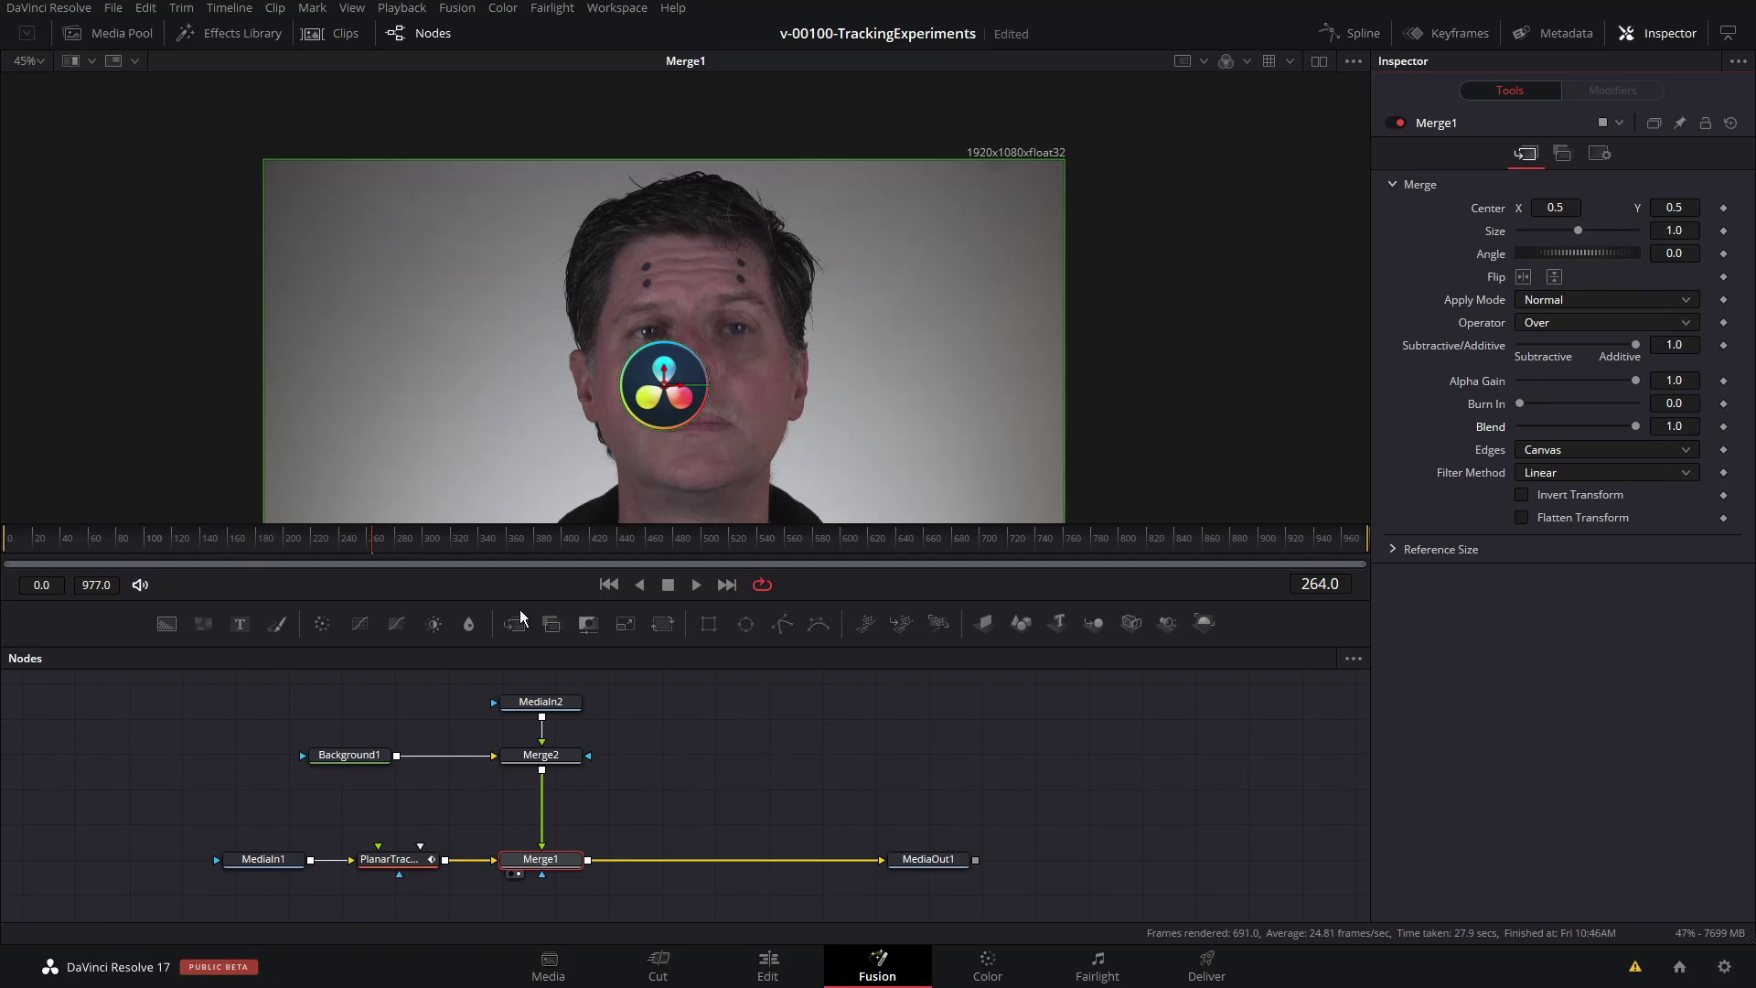
Step: Create a Planar Transform from PlanarTracker1 and insert it between Merge2 and Merge1
left_click(400, 867)
left_click(400, 867)
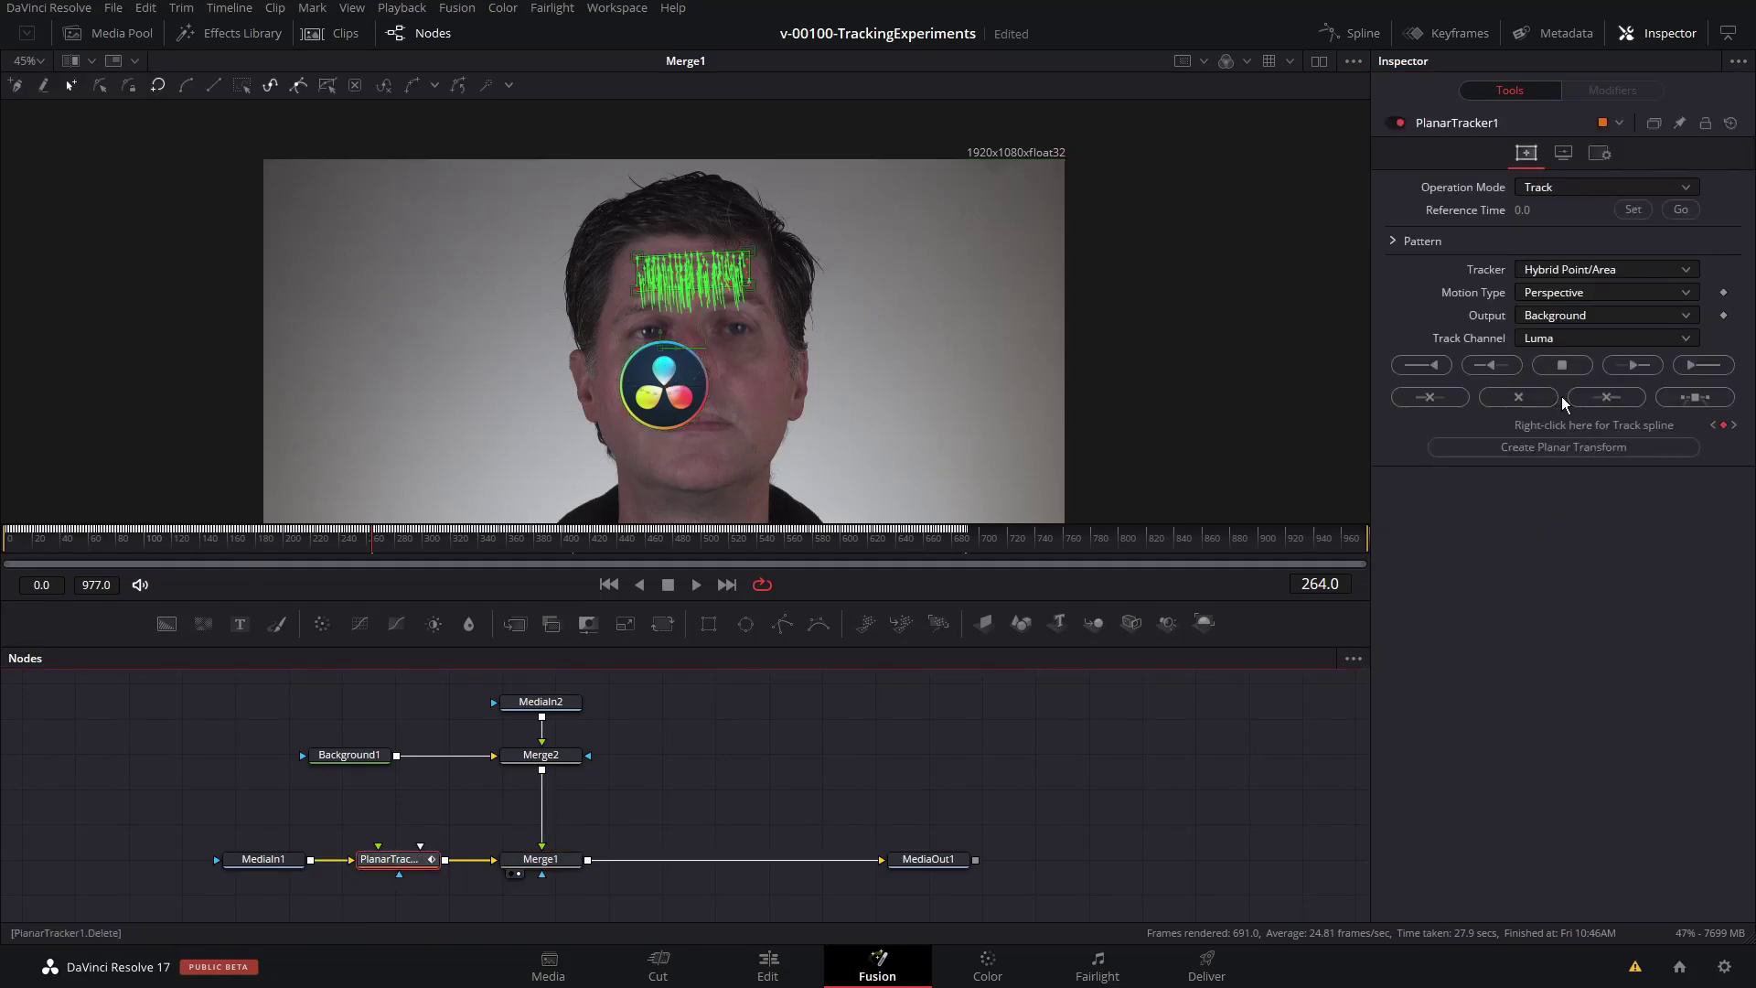
left_click(1563, 446)
left_click_drag(397, 831, 530, 817)
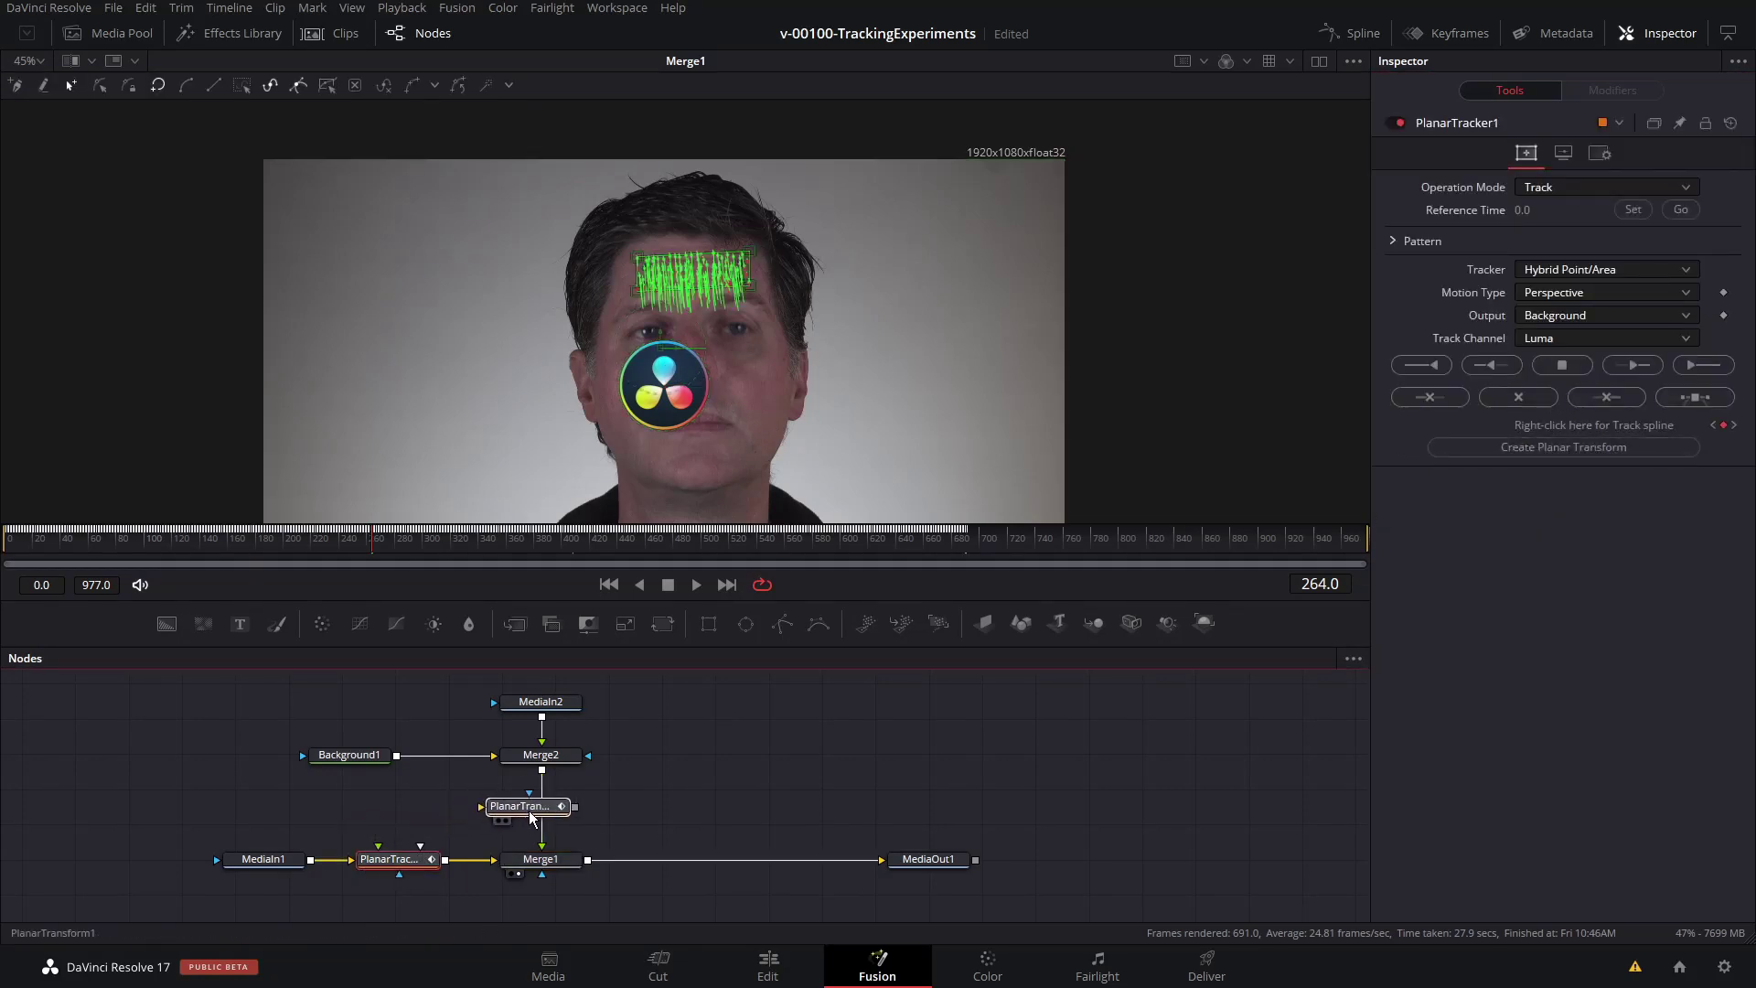
Step: Place the logo on the forehead with Merge2's Center at X 0.539 and Y 0.693, and toggle Auto Proxy for playback
left_click(540, 754)
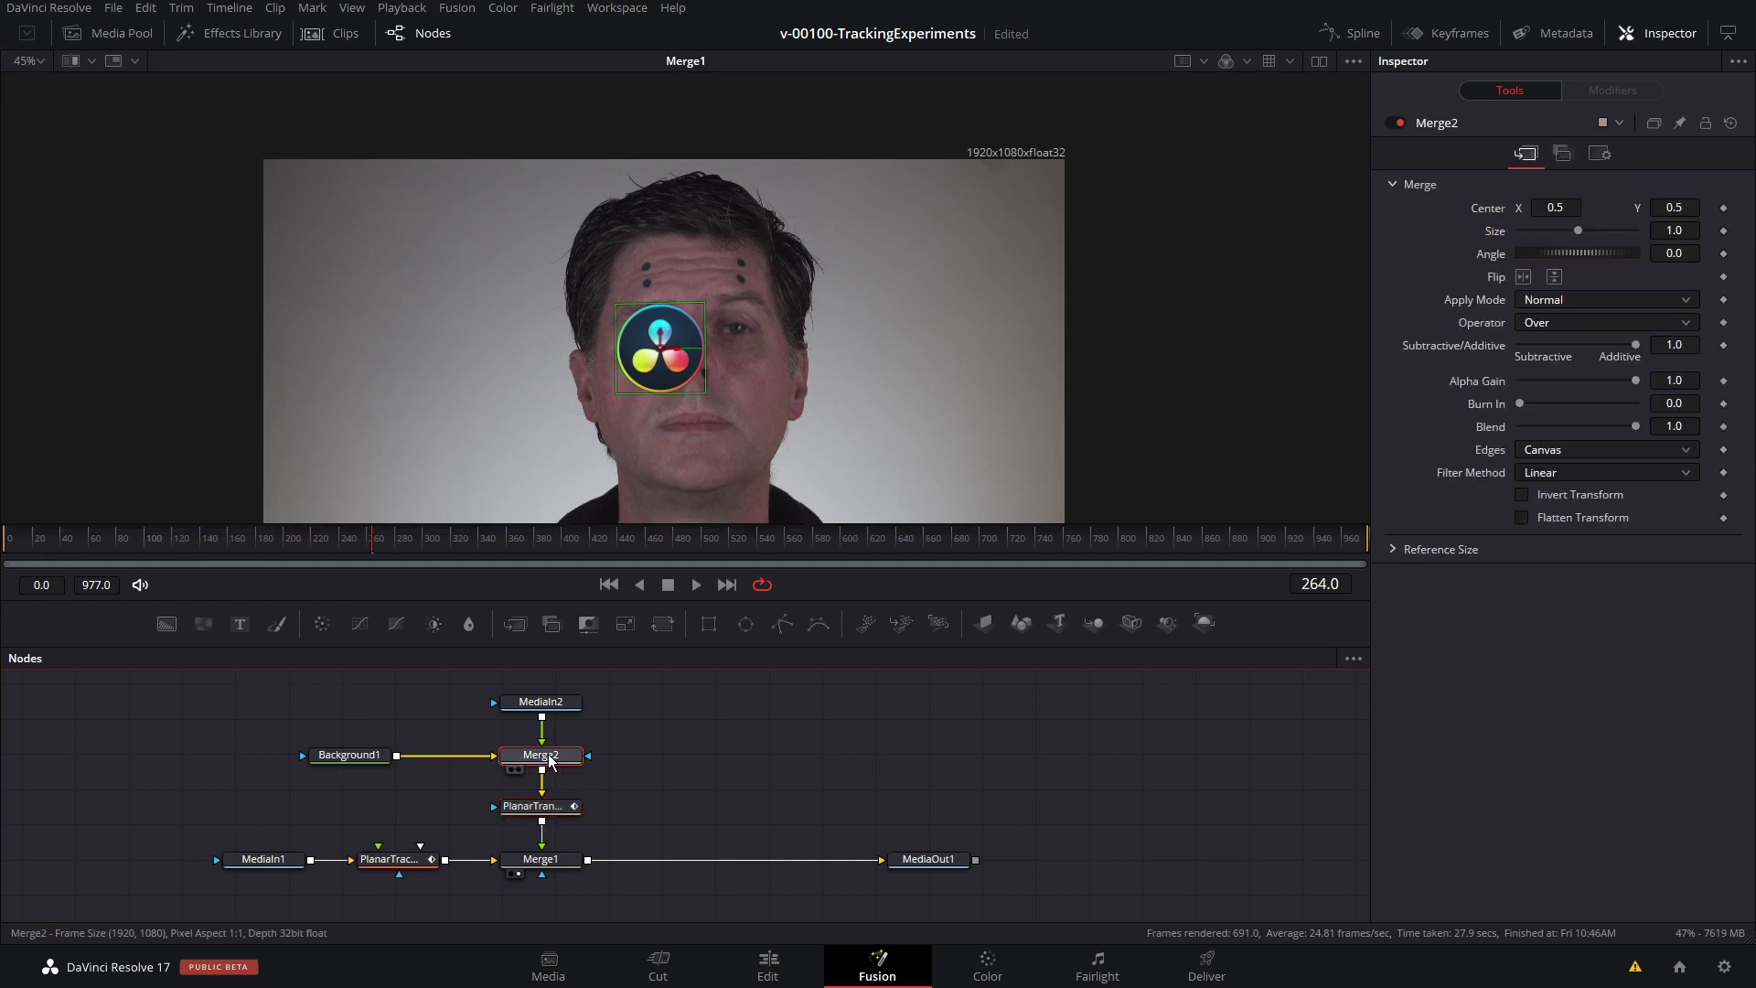
left_click_drag(1554, 207, 1749, 208)
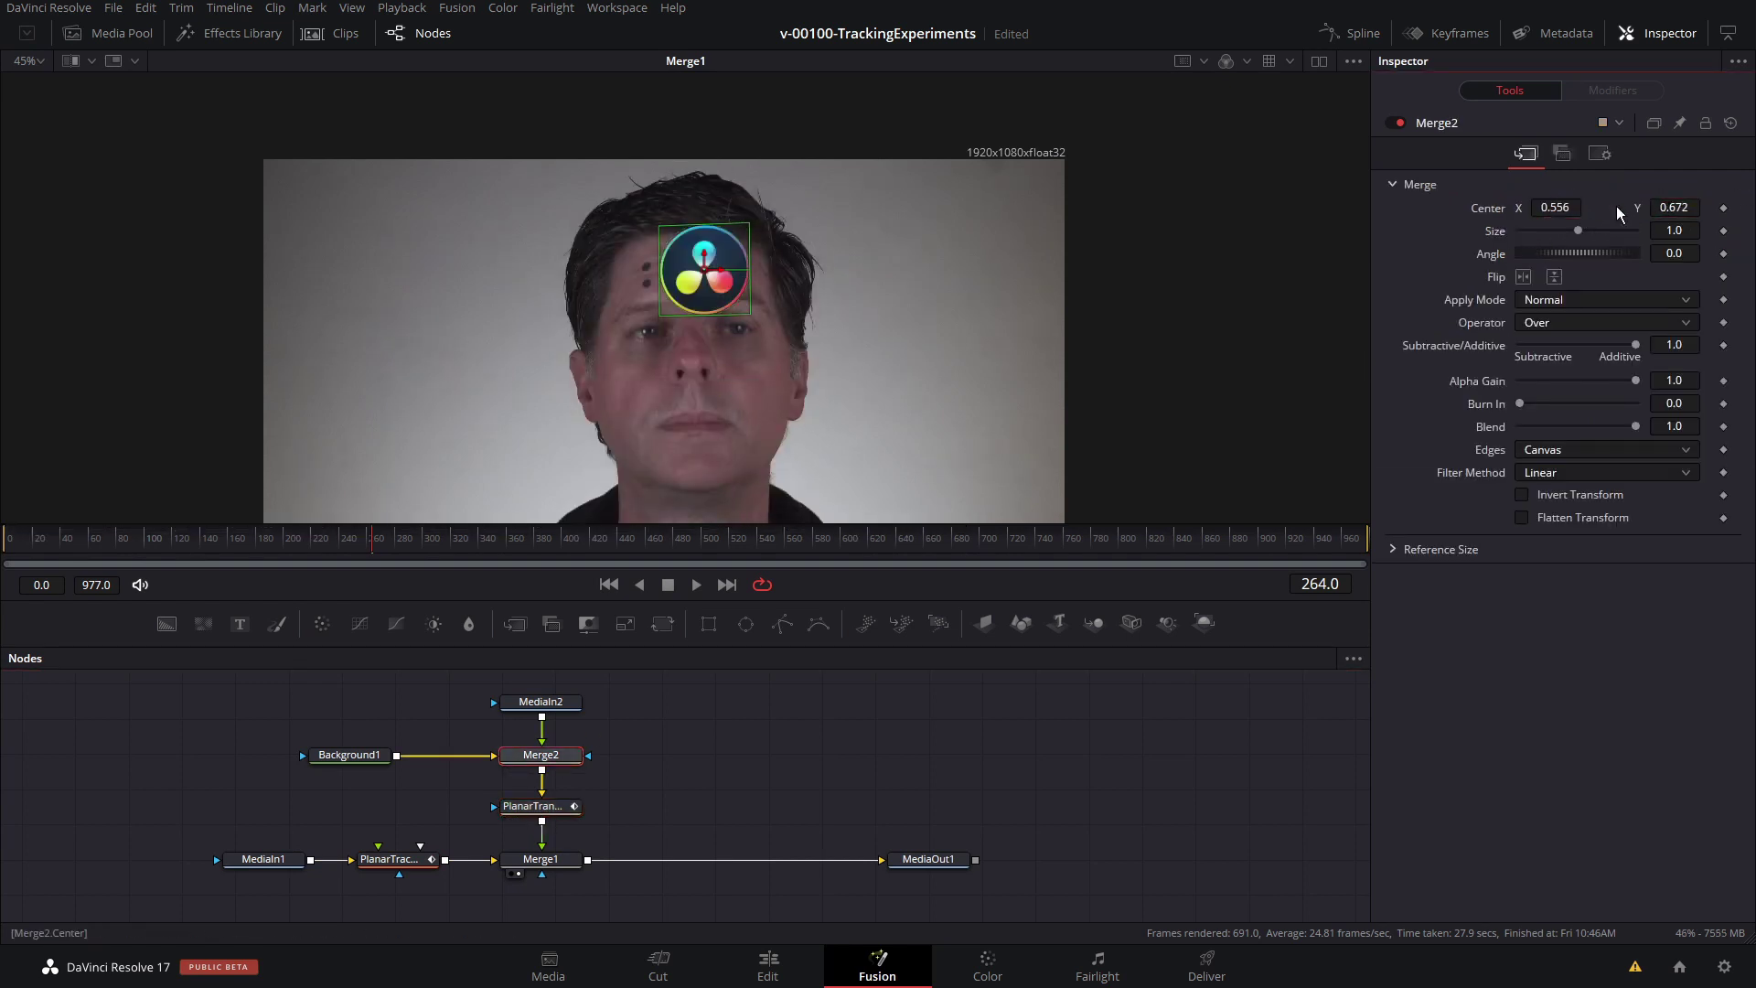
left_click_drag(1558, 207, 1538, 208)
right_click(1219, 586)
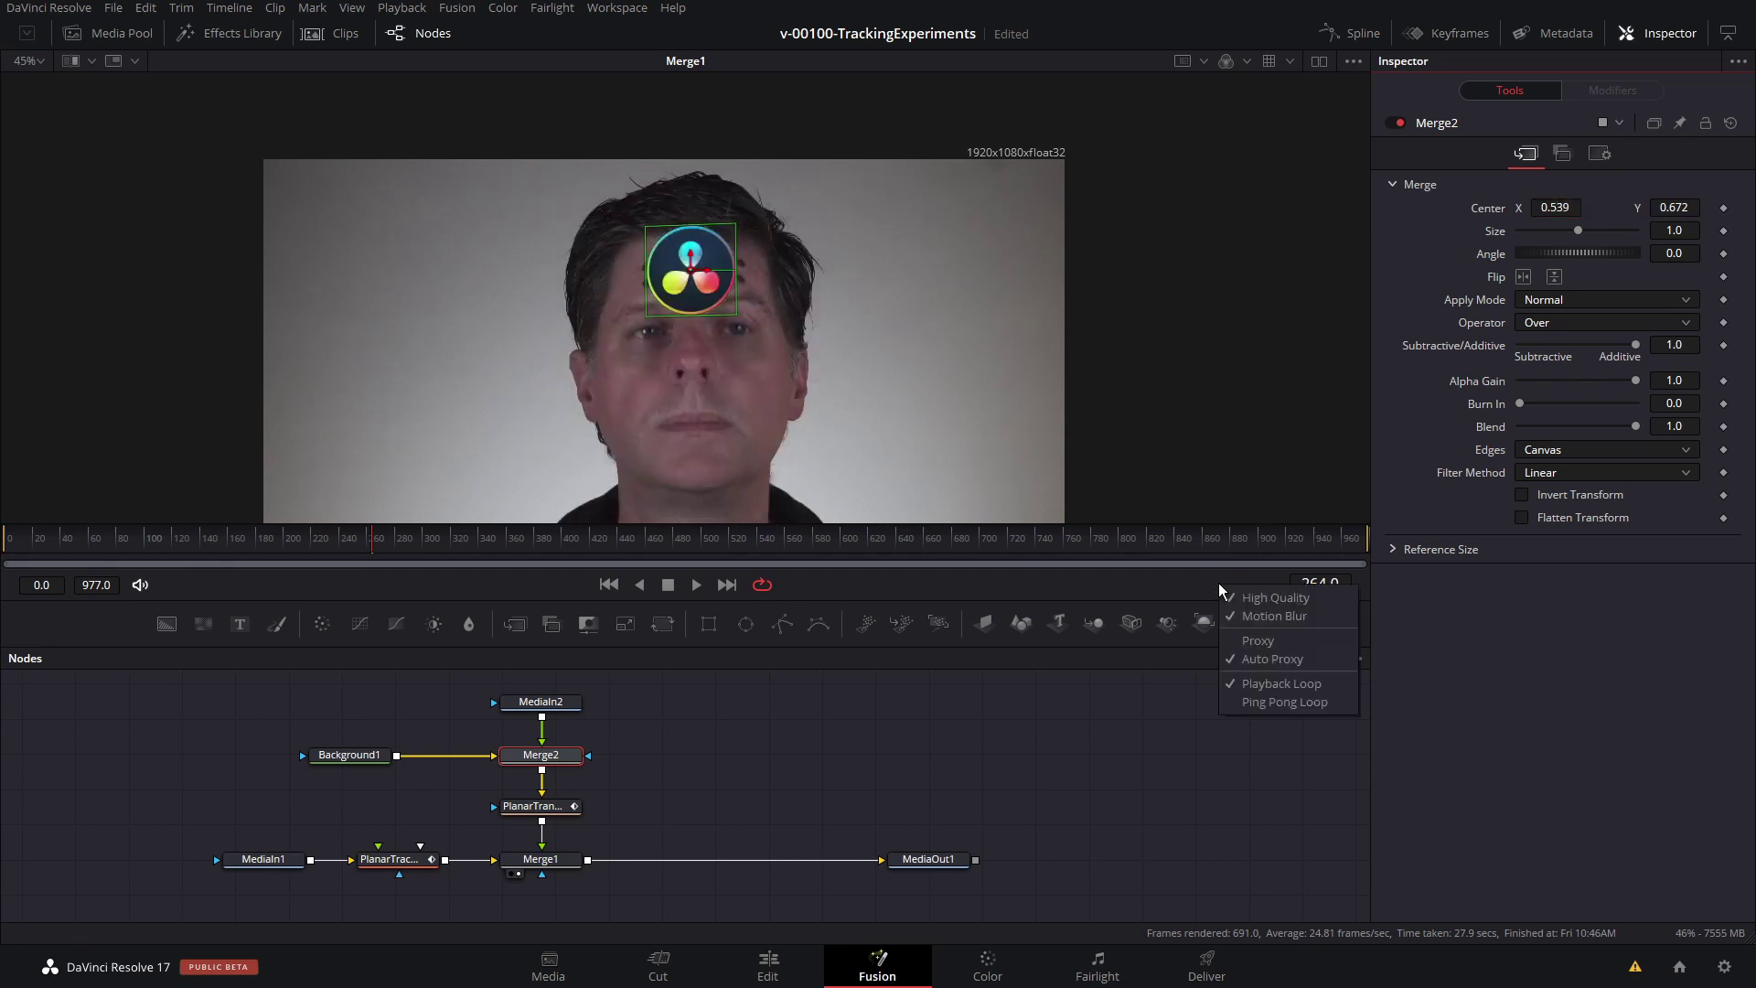
left_click(1271, 659)
left_click_drag(1674, 208, 1691, 208)
Step: Play the composite from frame 0 to check how the logo follows the forehead, stopping at frame 145
left_click(6, 541)
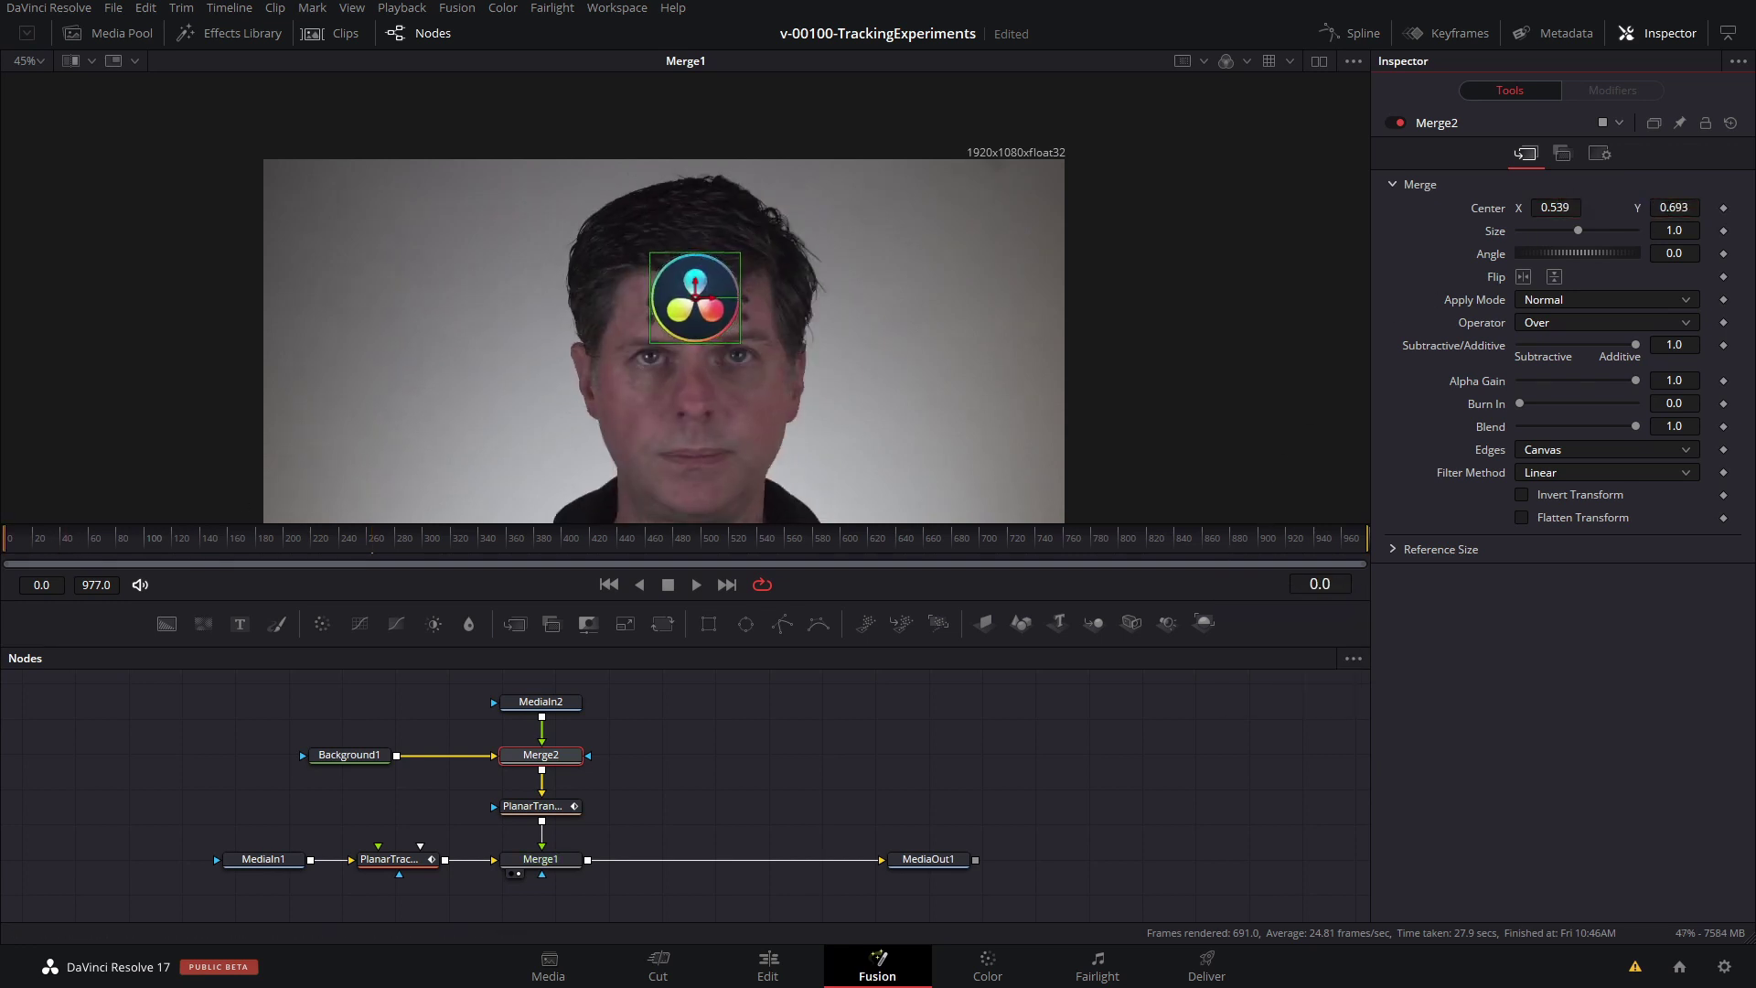
key("space")
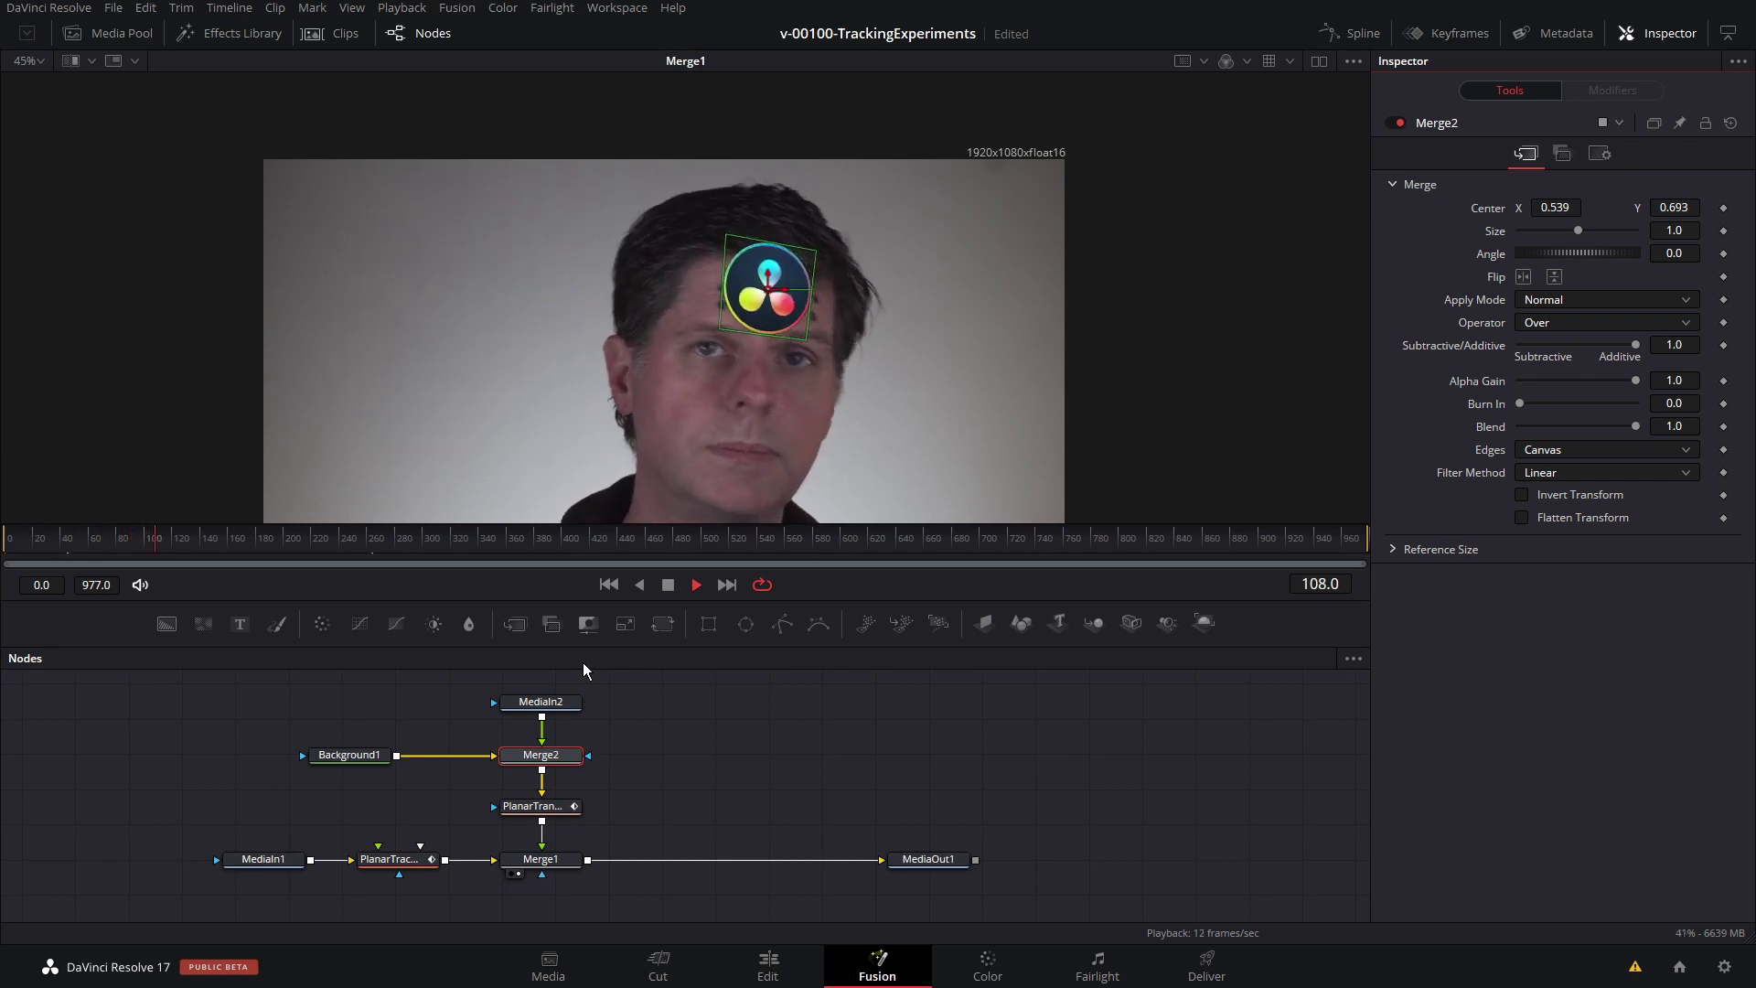
left_click(77, 545)
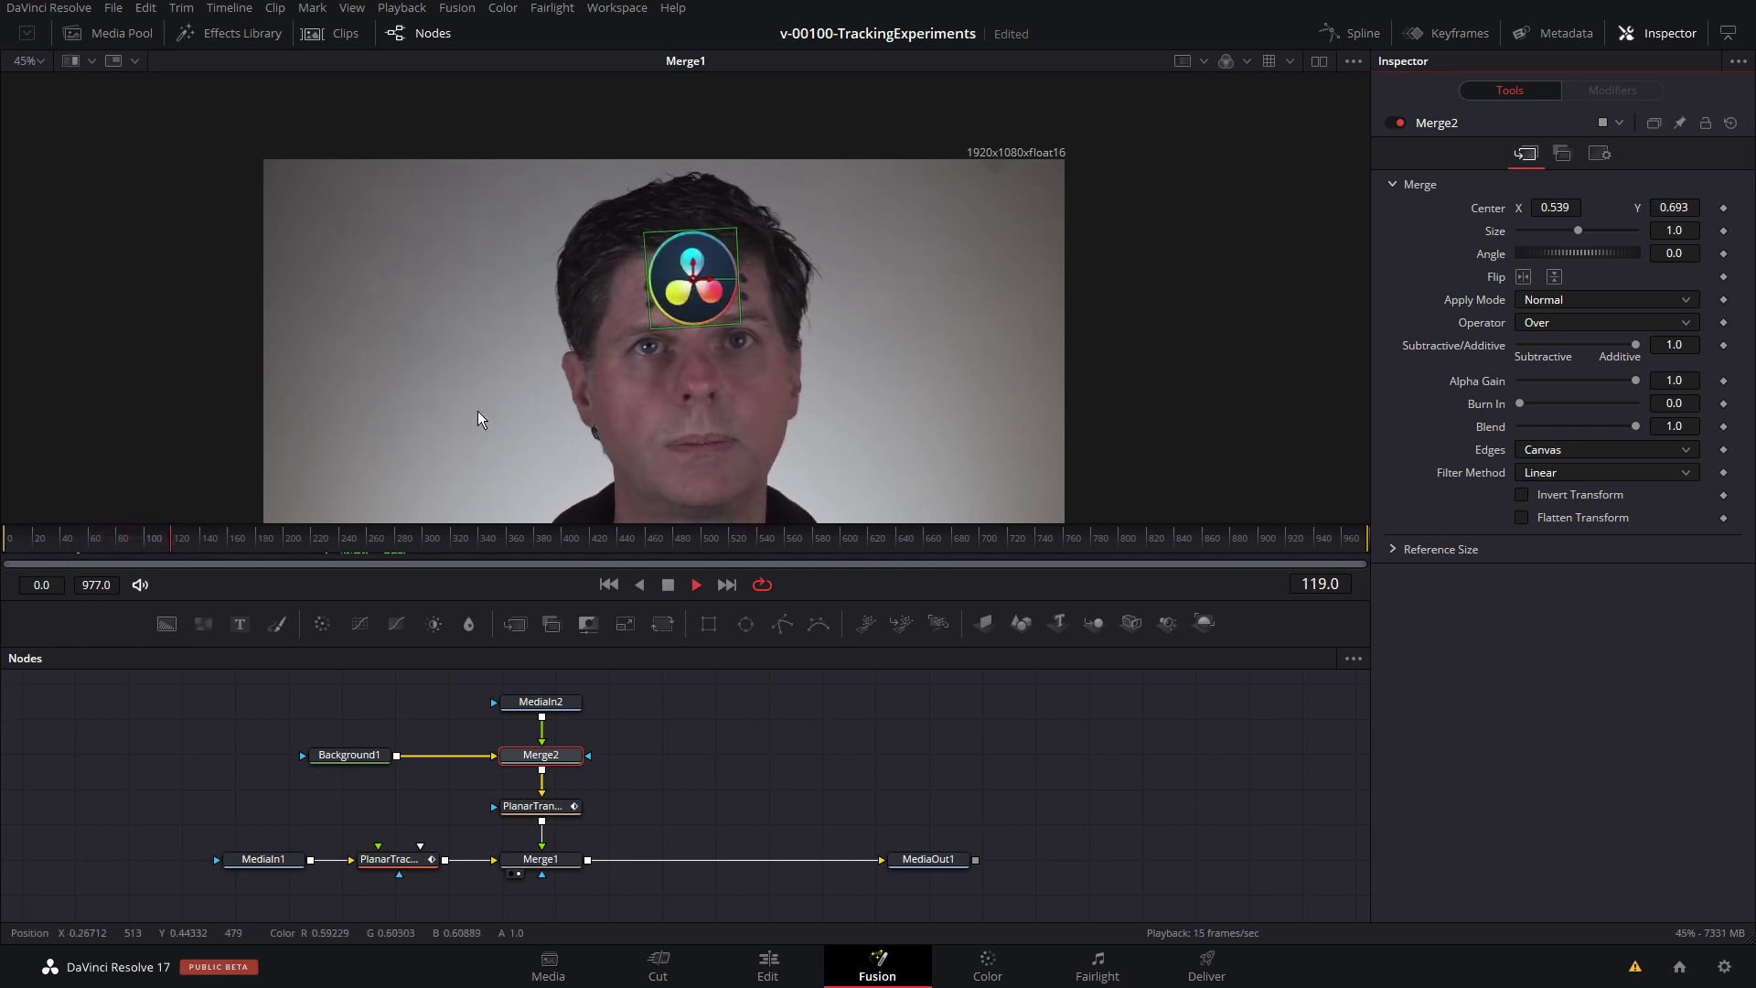
key("space")
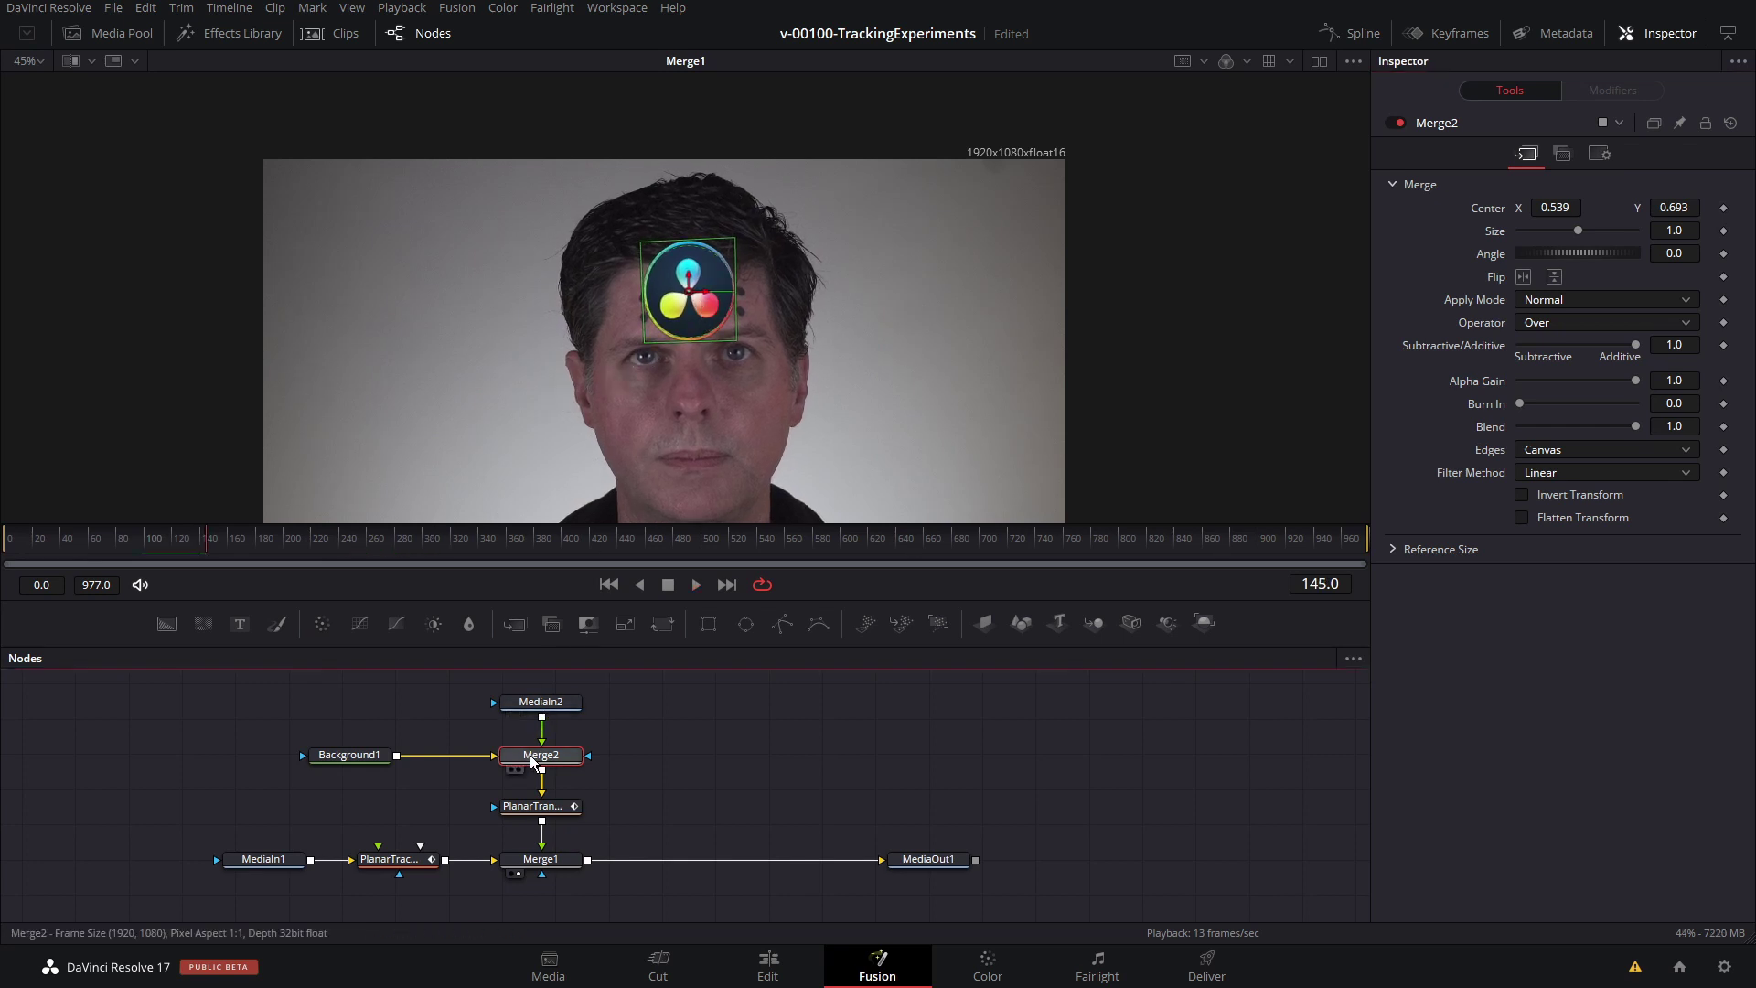
Step: Move the logo aside to expose the forehead's marker dots, with Merge2's Center X at about 0.663
left_click_drag(709, 300, 860, 298)
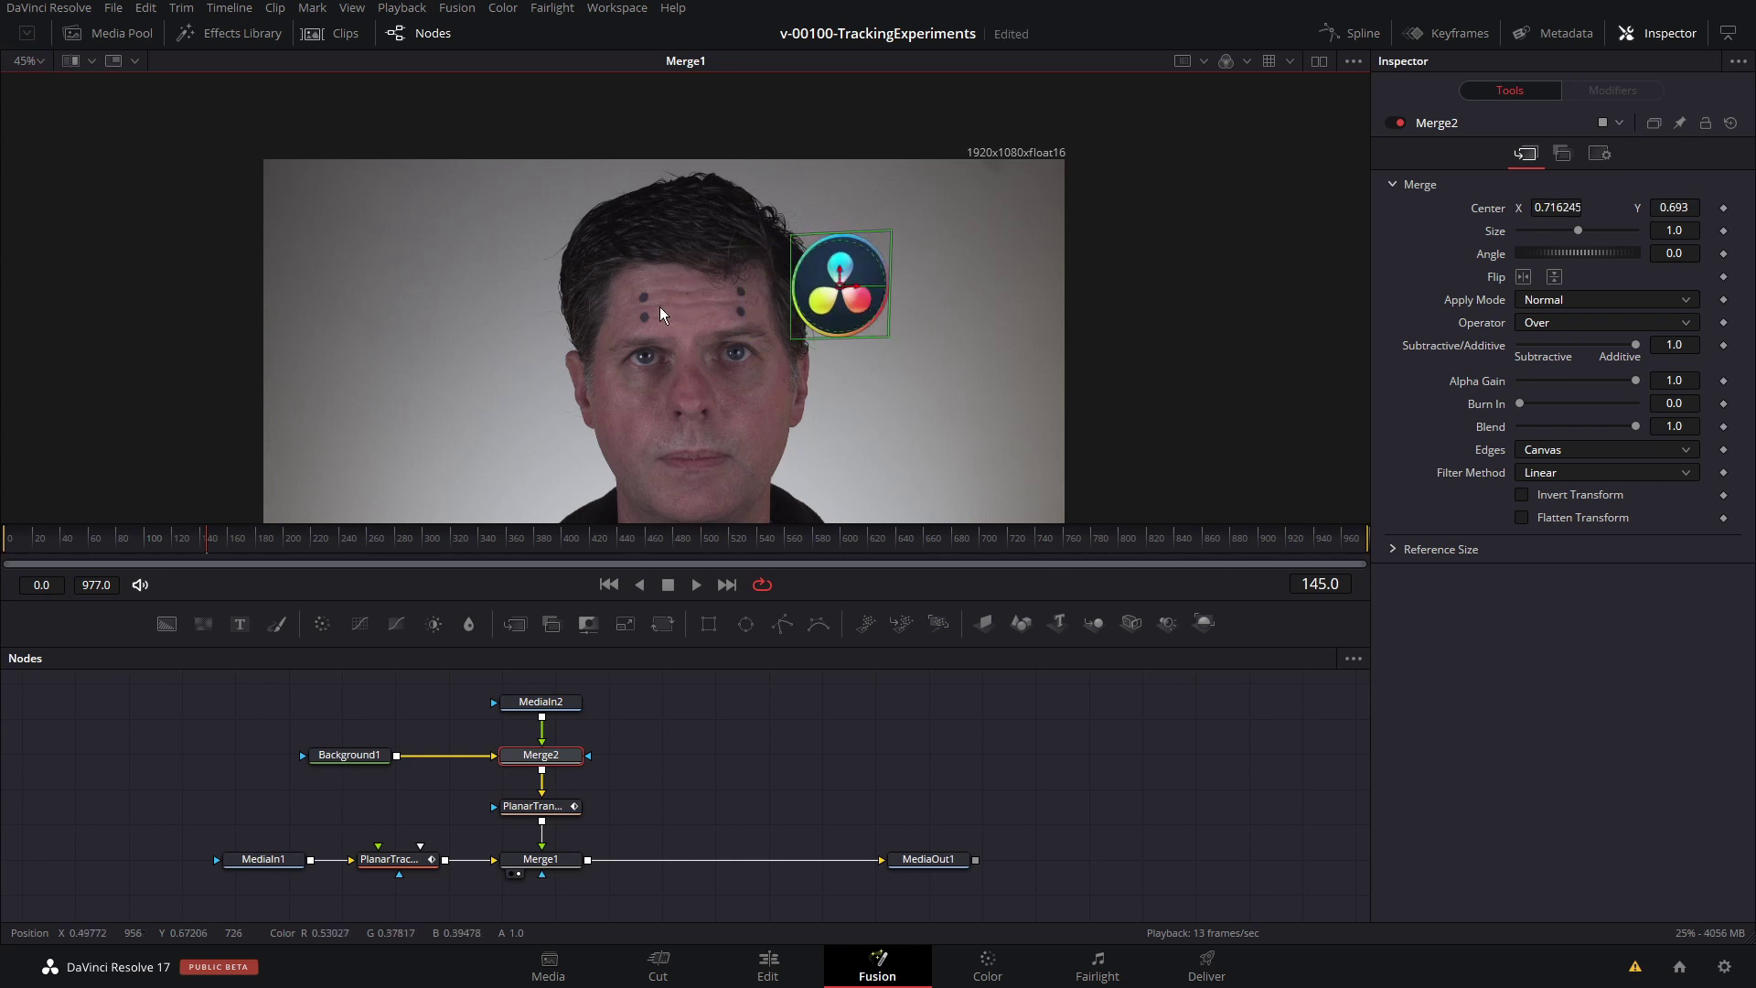
scroll(661, 311, "up", 5)
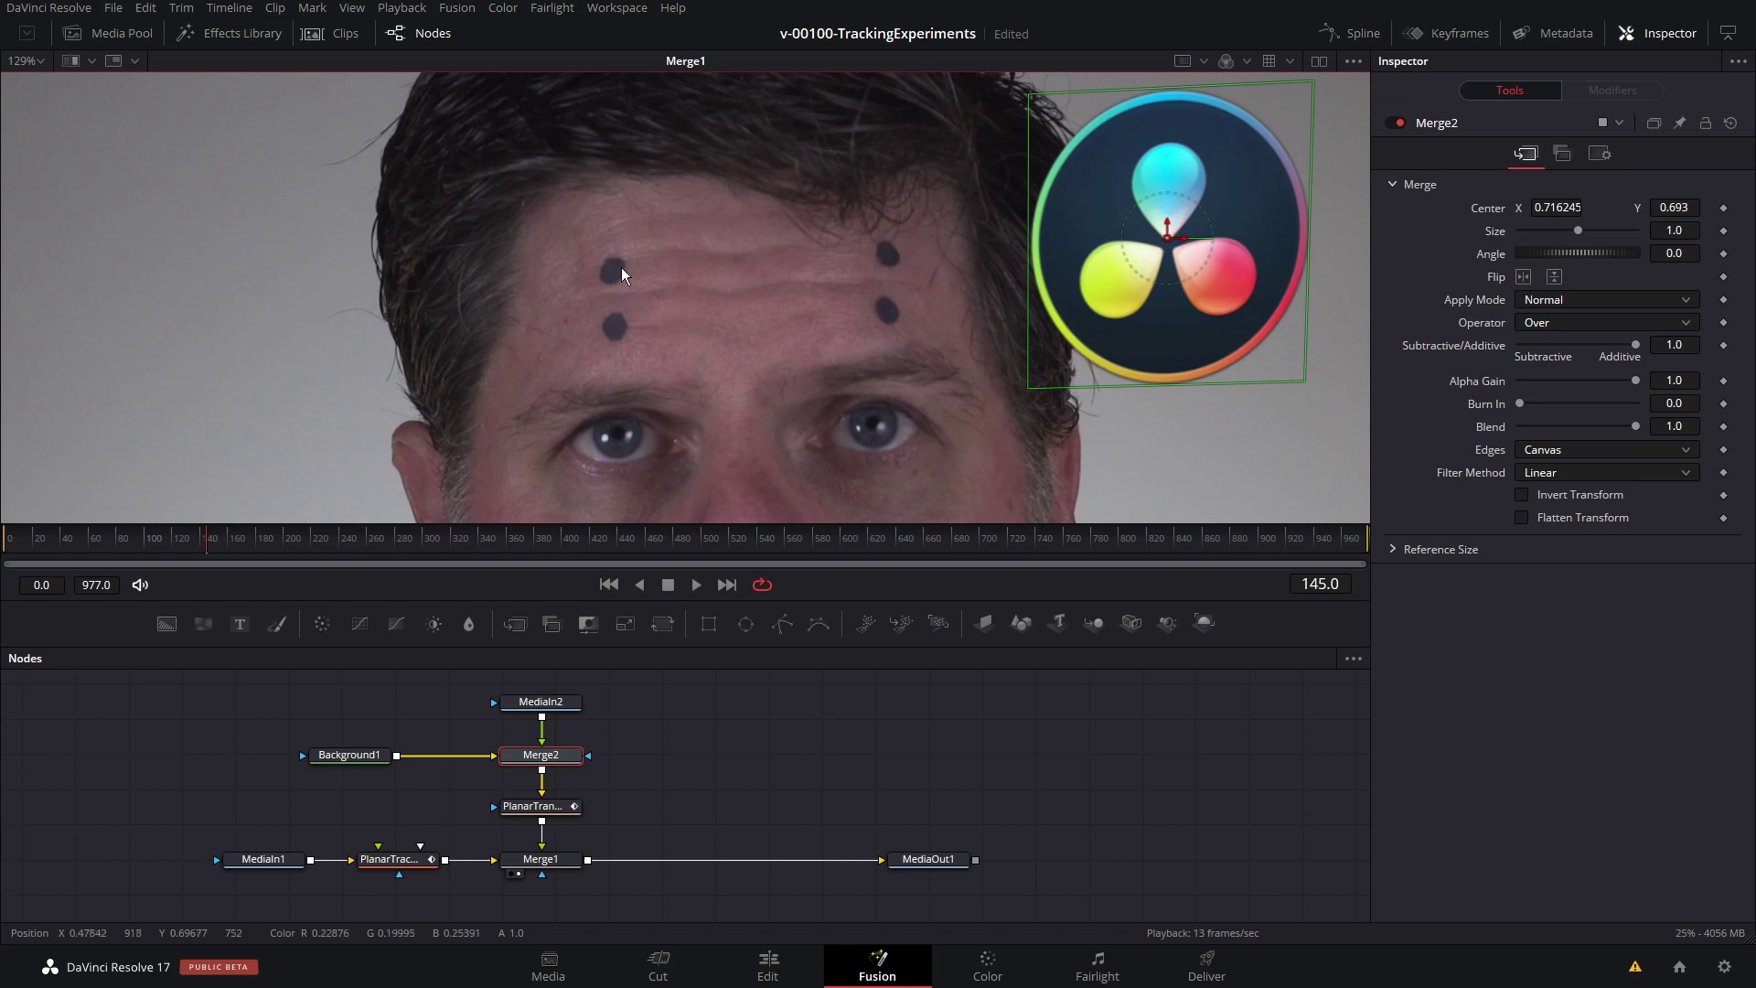
left_click_drag(1137, 239, 739, 252)
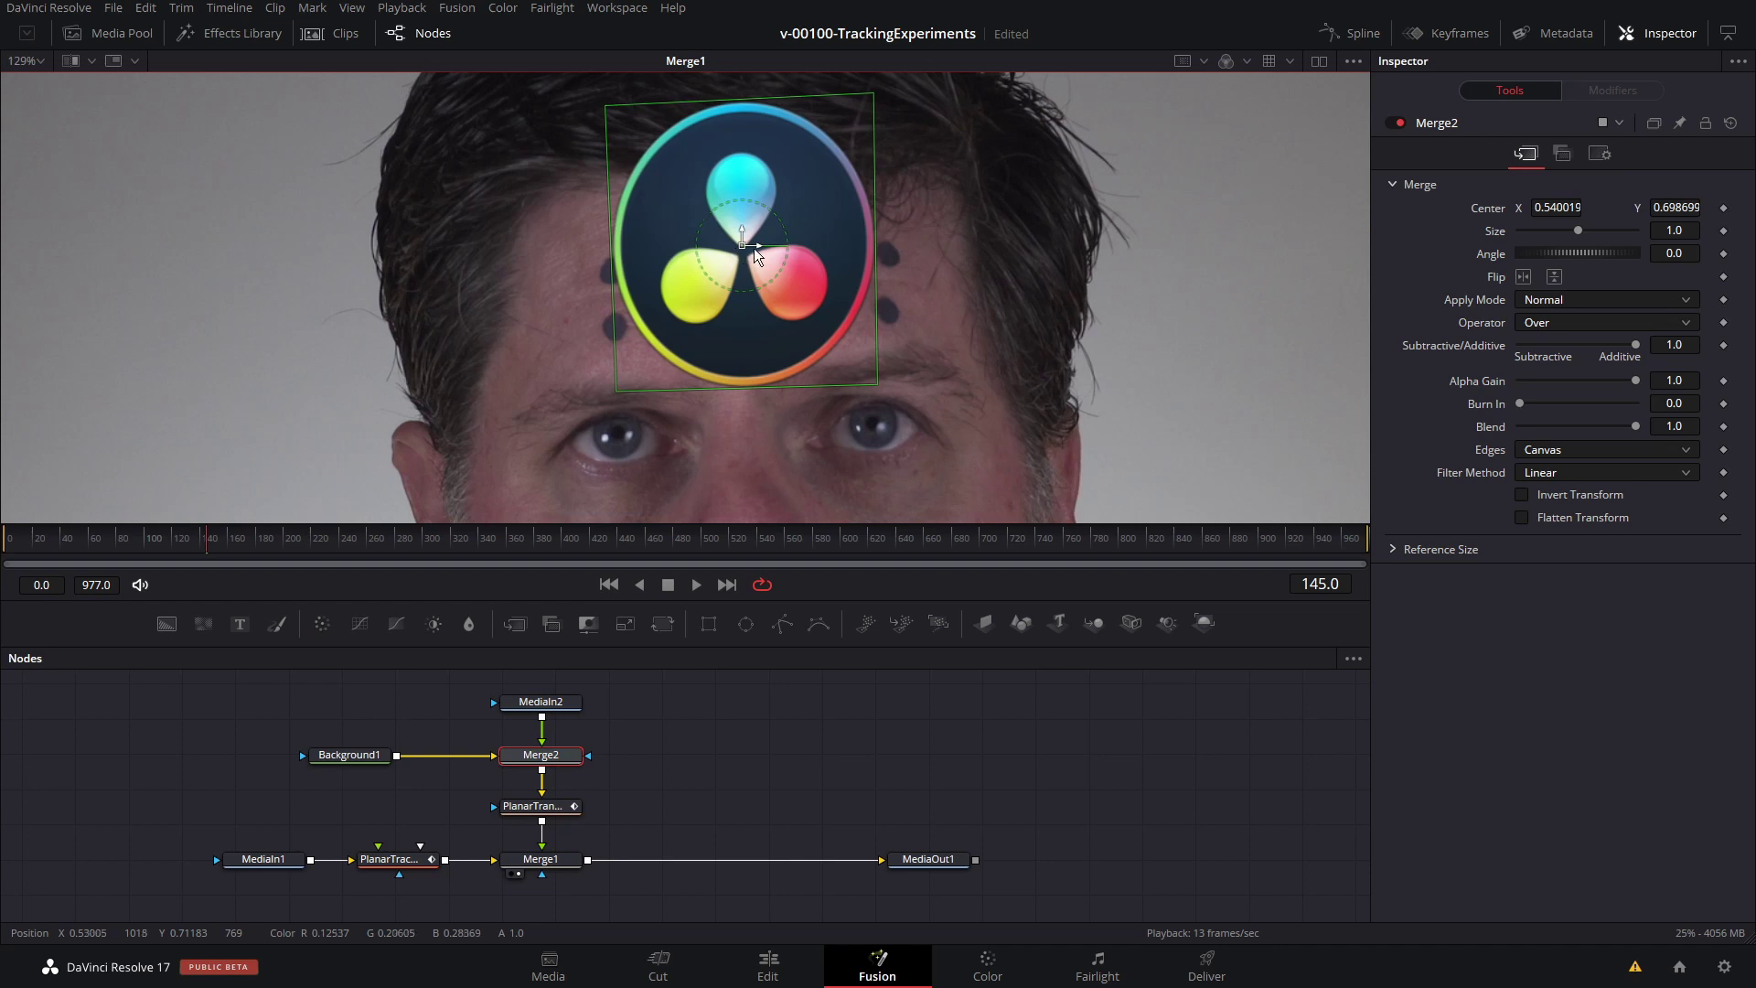
left_click_drag(755, 245, 1014, 245)
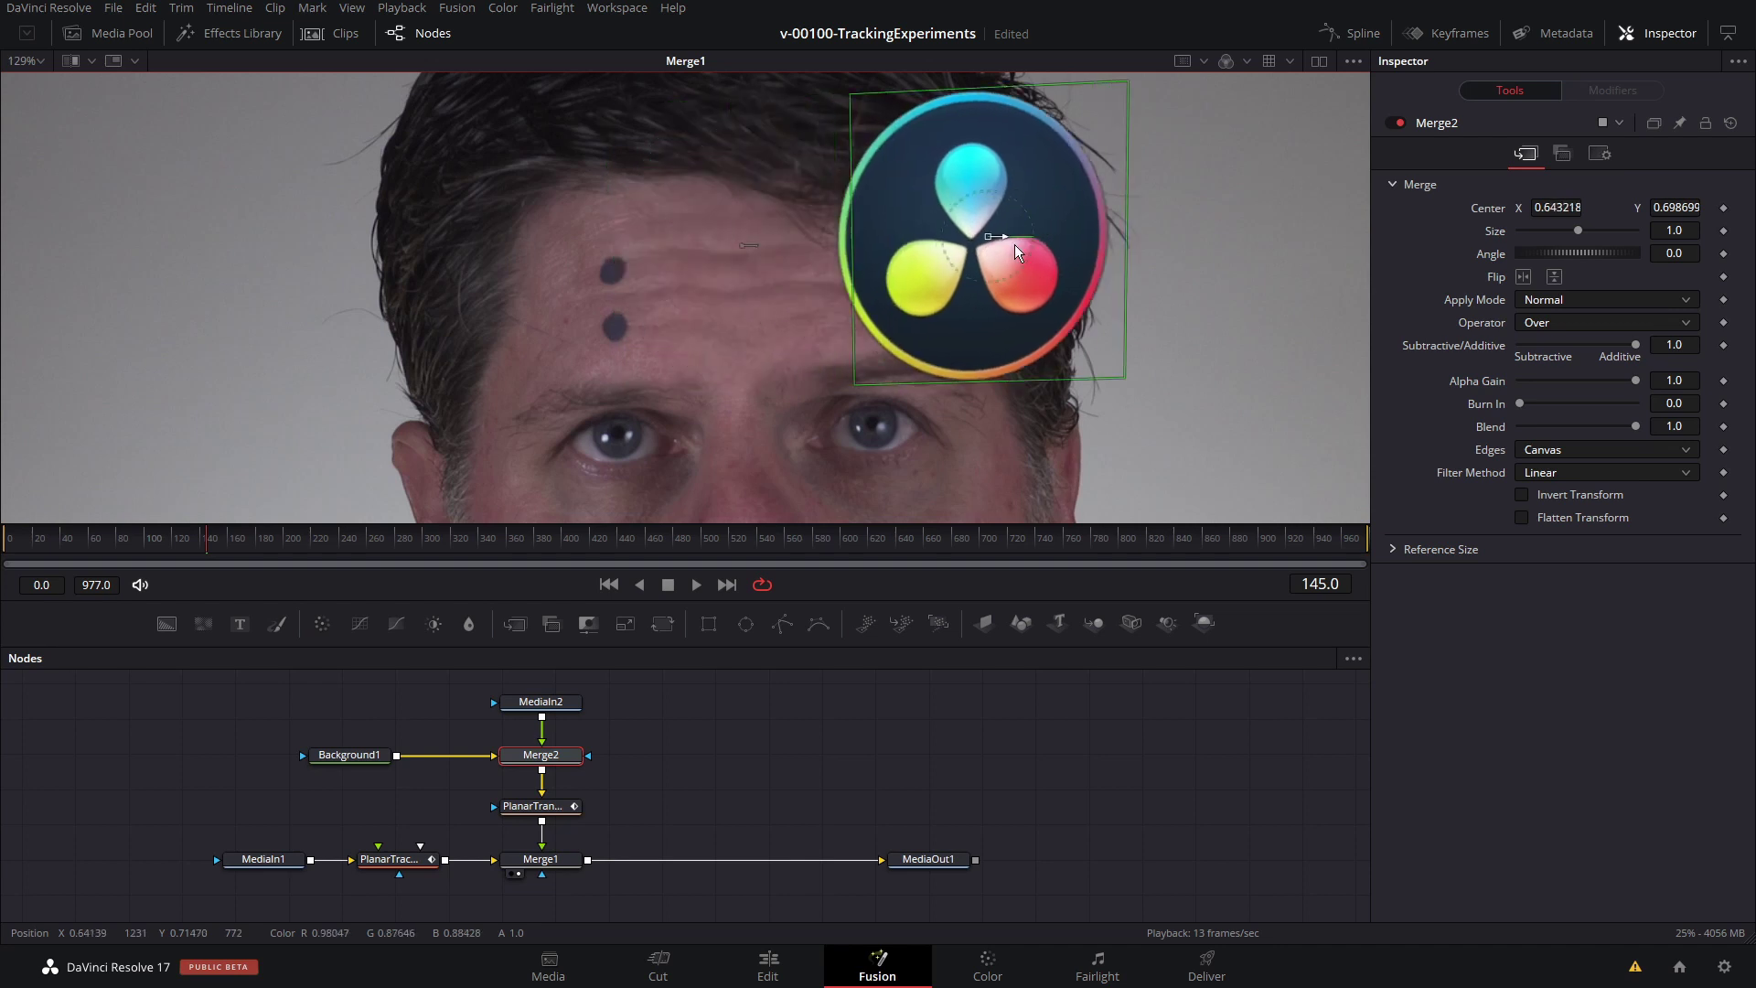
left_click_drag(793, 281, 690, 269)
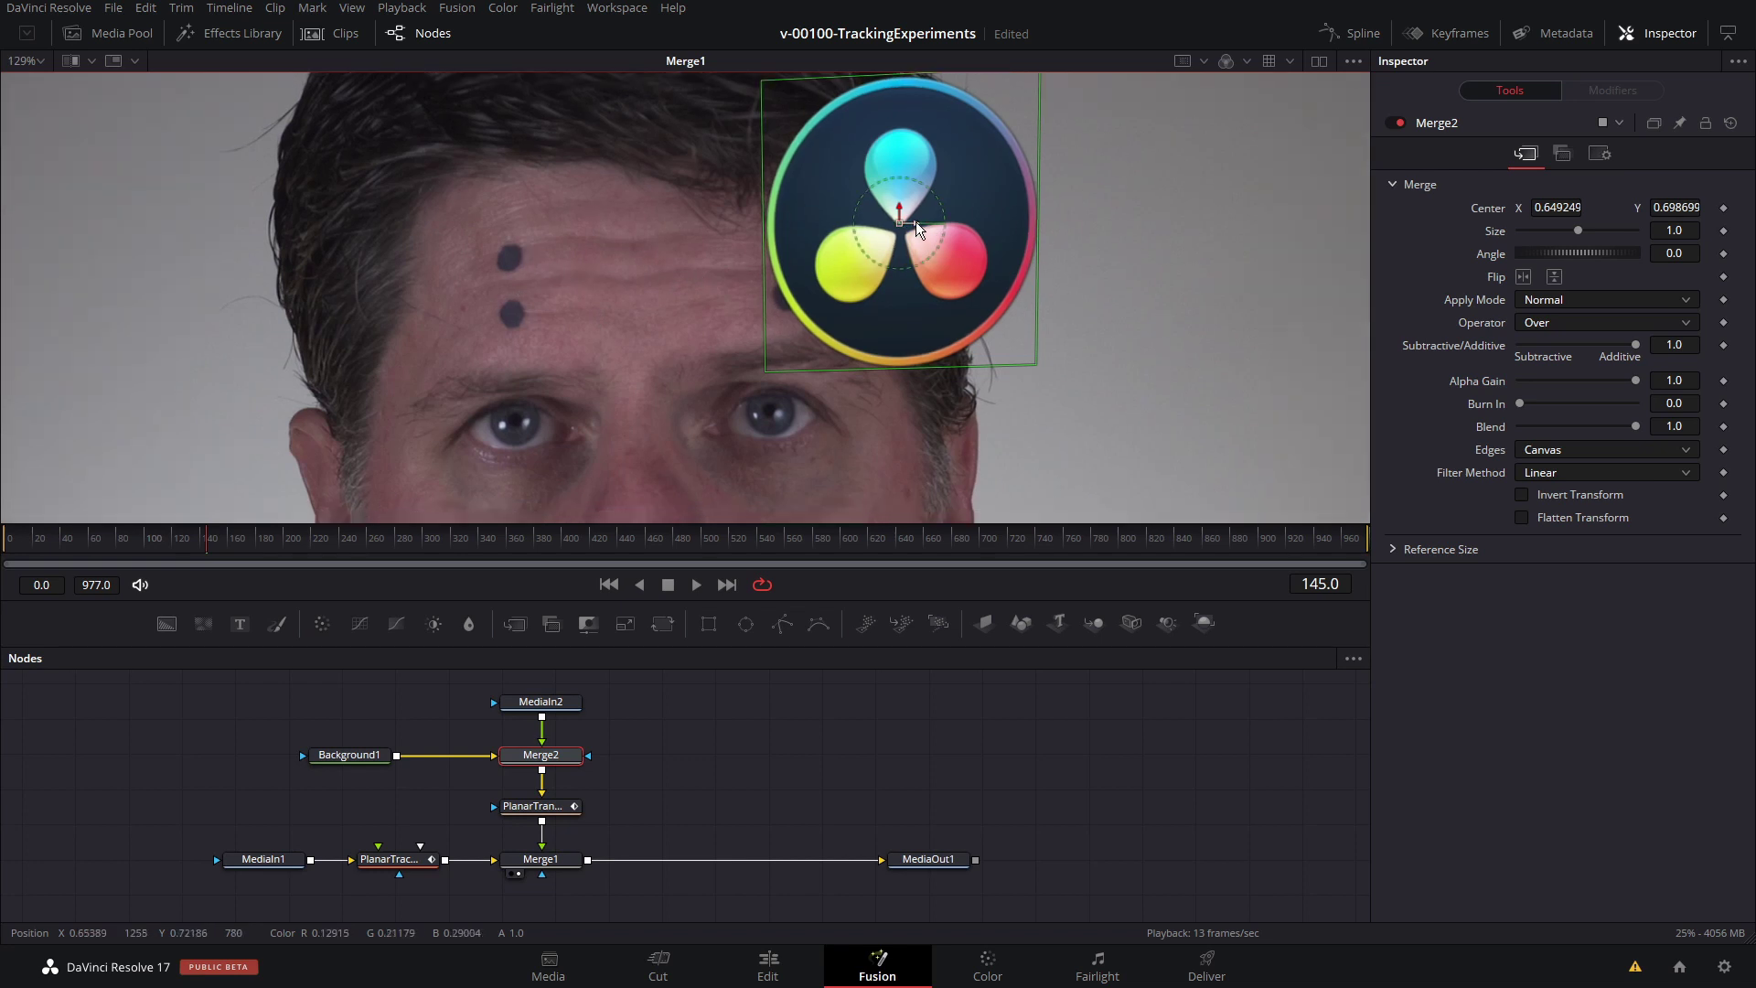
mouse_move(916, 222)
left_mouse_down()
mouse_move(969, 227)
mouse_move(948, 228)
left_mouse_up()
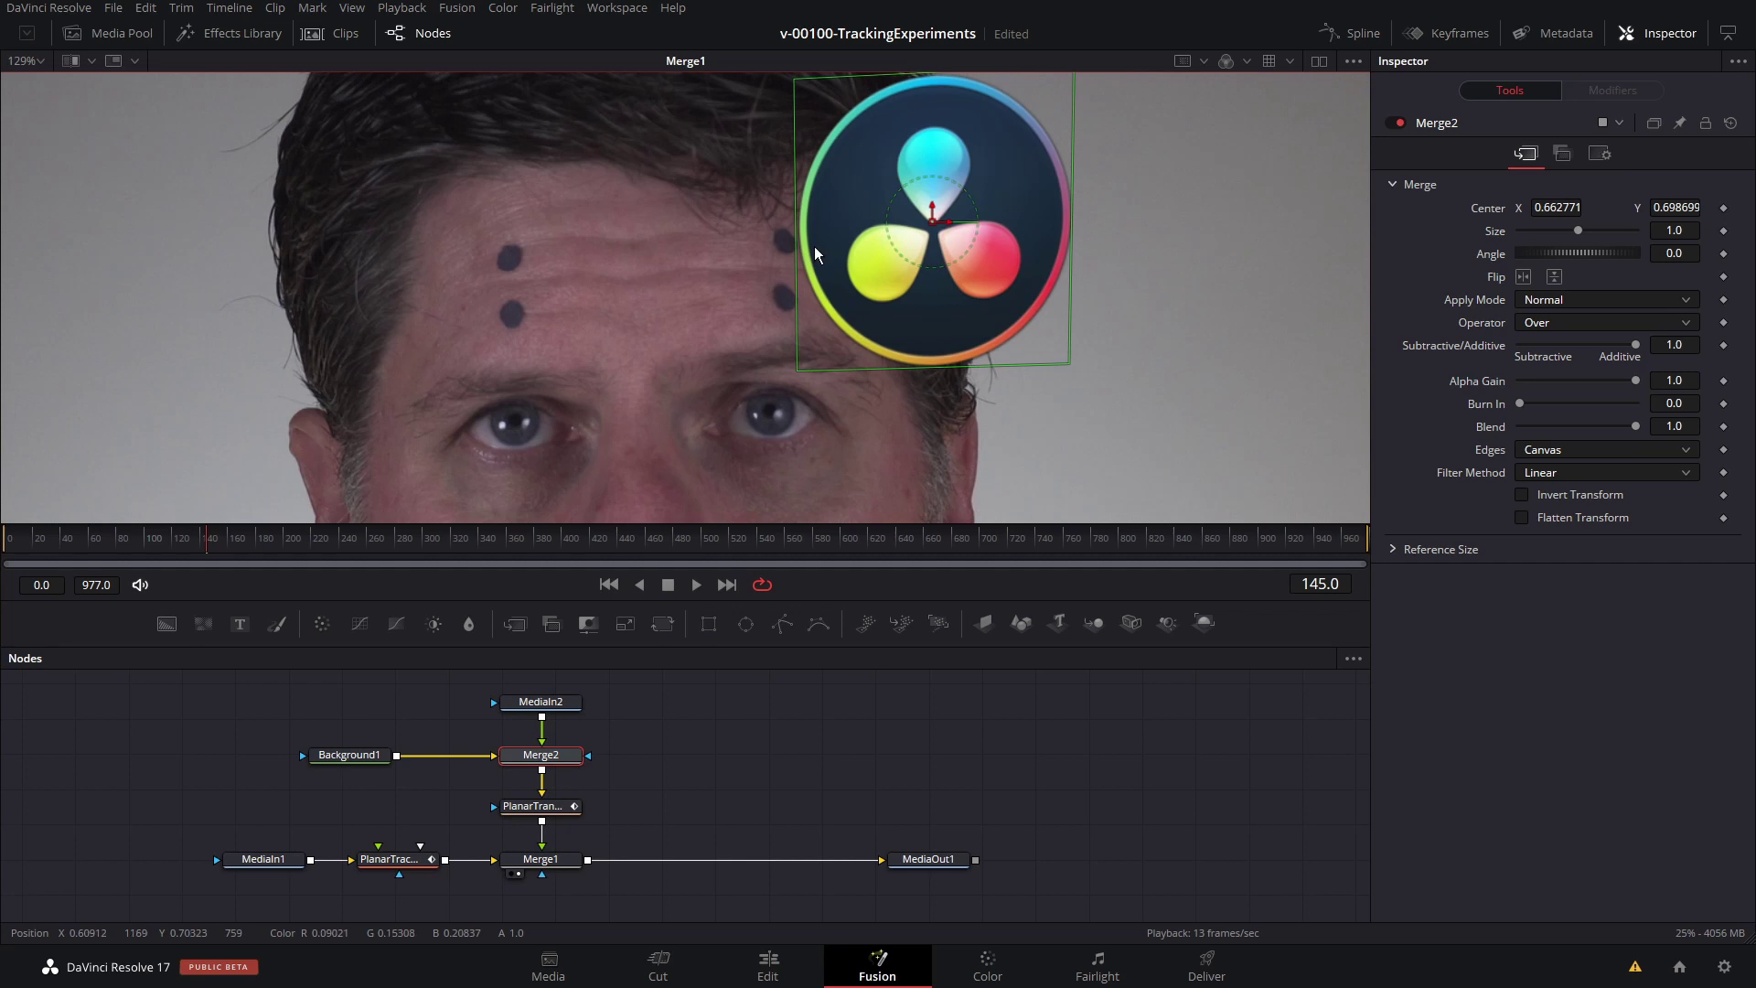
Step: Move the logo back between the marker dots at Center about X 0.537, Y 0.678, and play the clip from frame 0
left_click_drag(814, 245, 513, 287)
left_click_drag(118, 540, 0, 543)
scroll(793, 379, "down", 4)
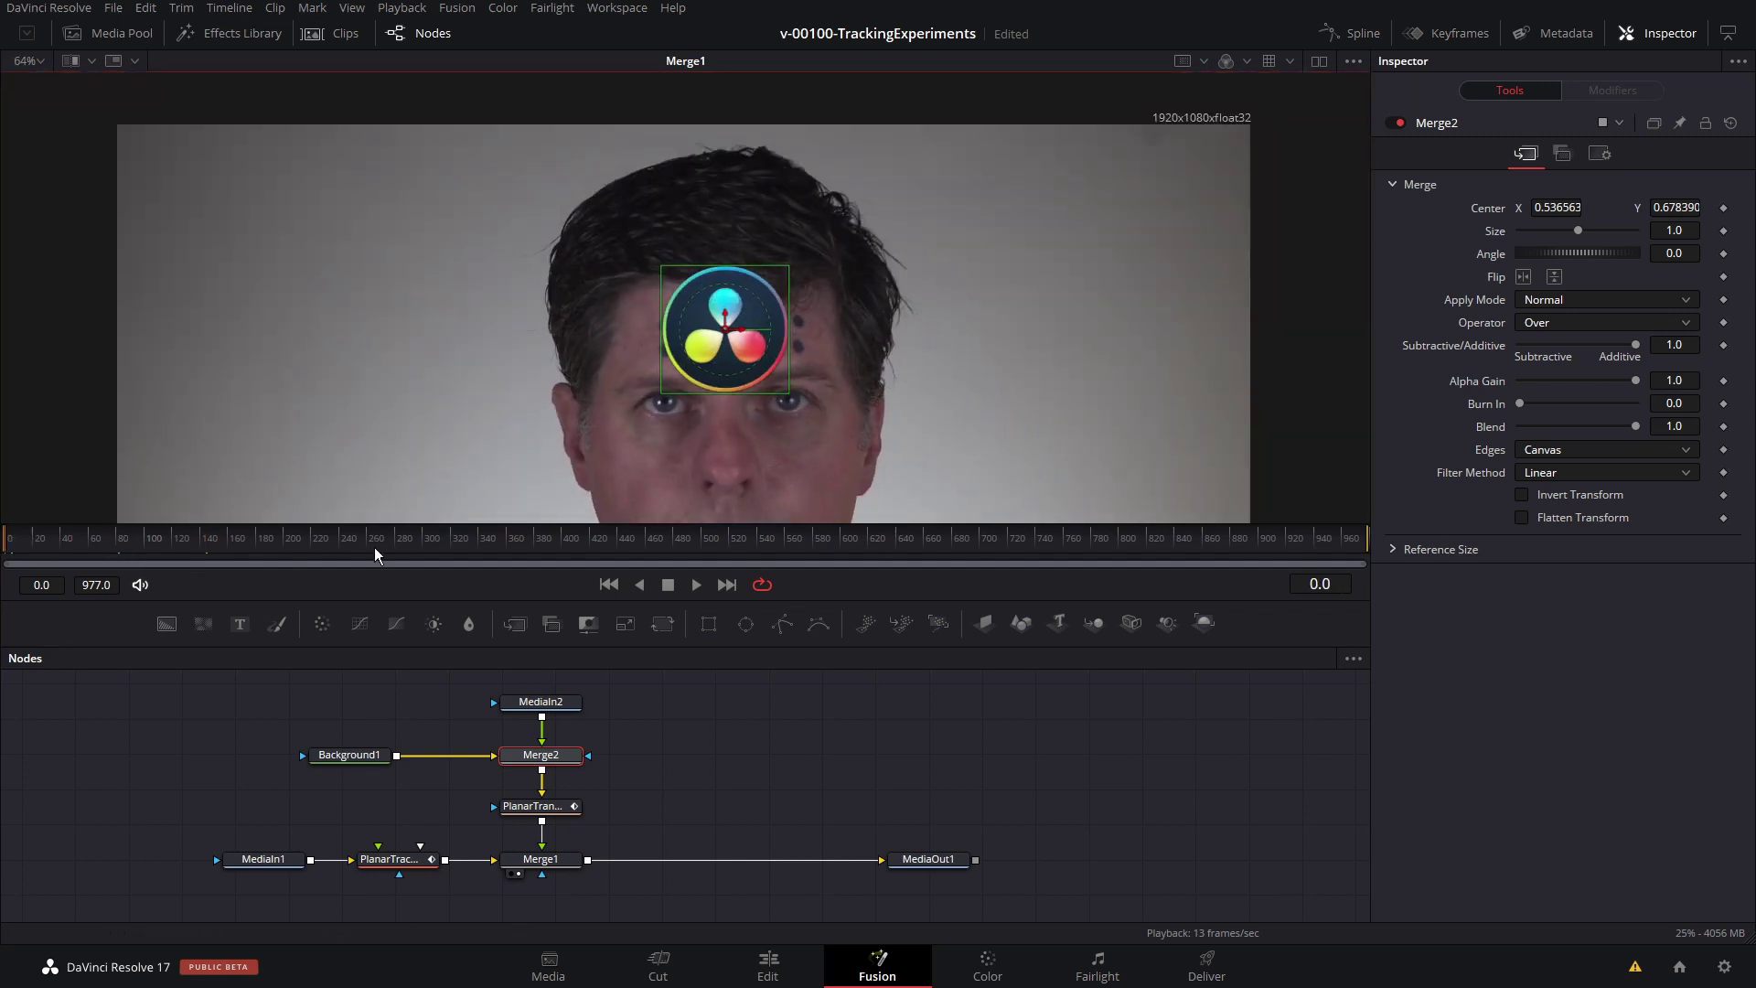
key("space")
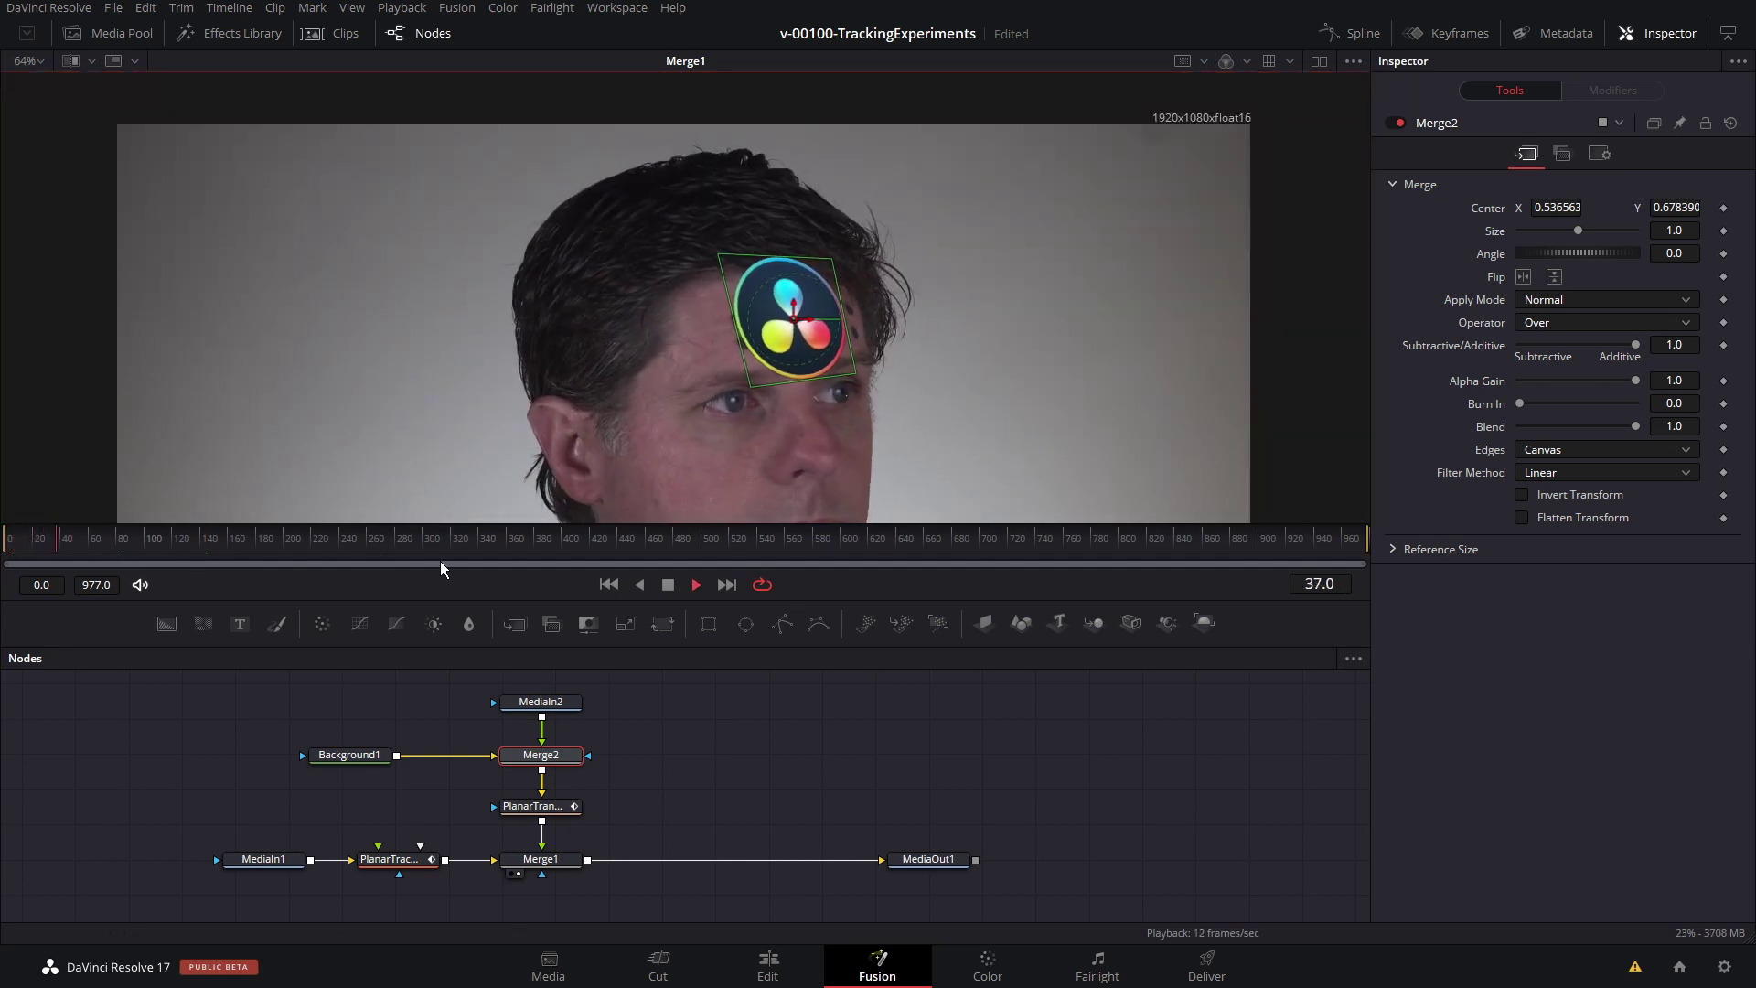